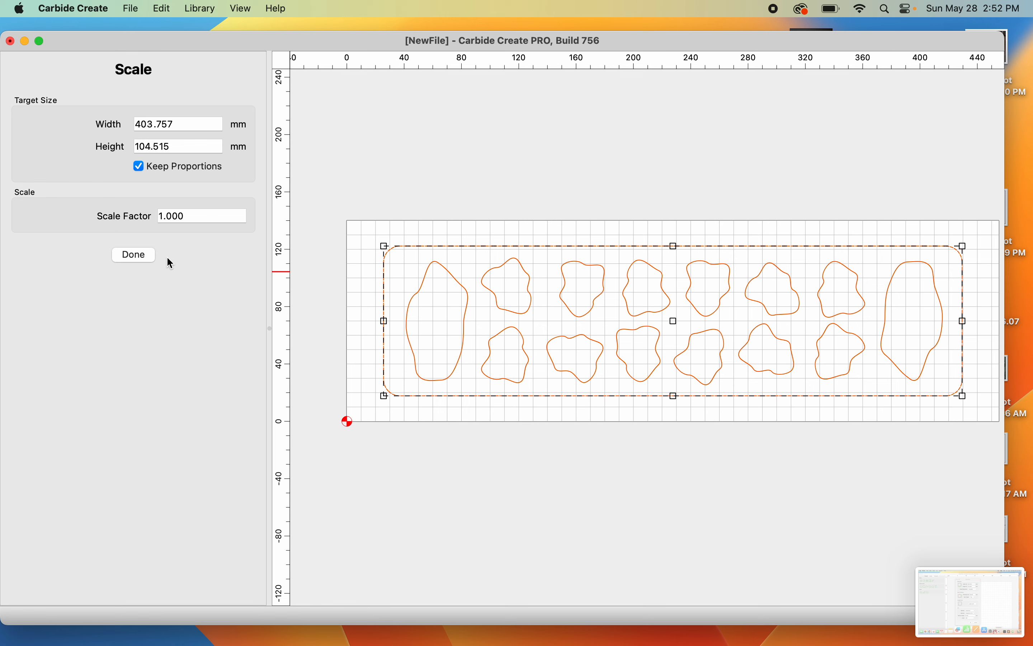
- Finish scaling the shapes, select only the outer rounded rectangle, and start editing its nodes
left_click(138, 258)
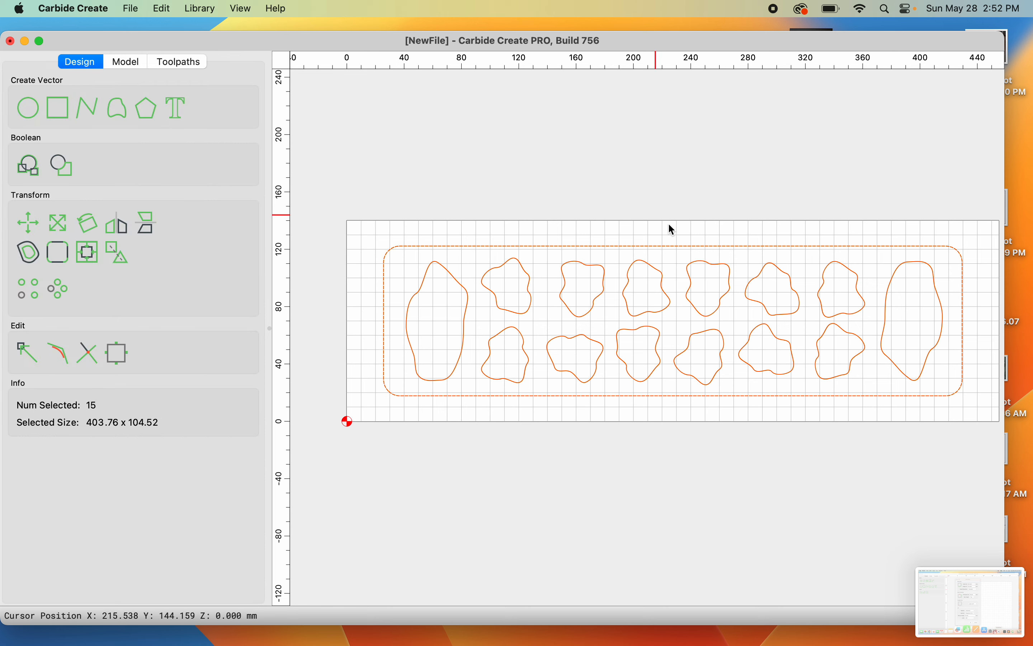
left_click(644, 237)
left_click(630, 247)
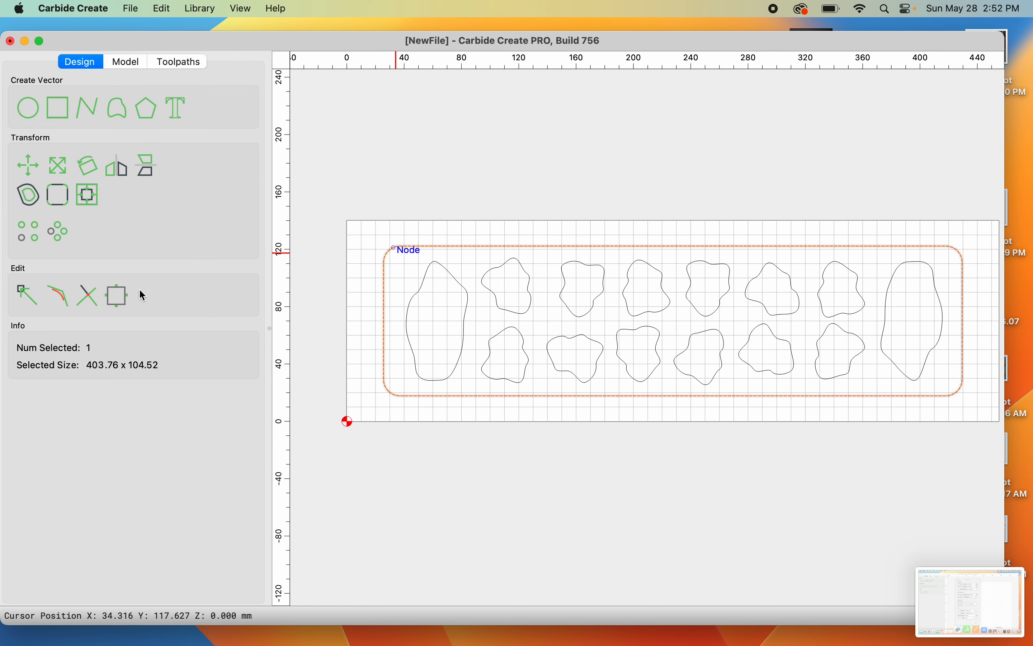
left_click(24, 295)
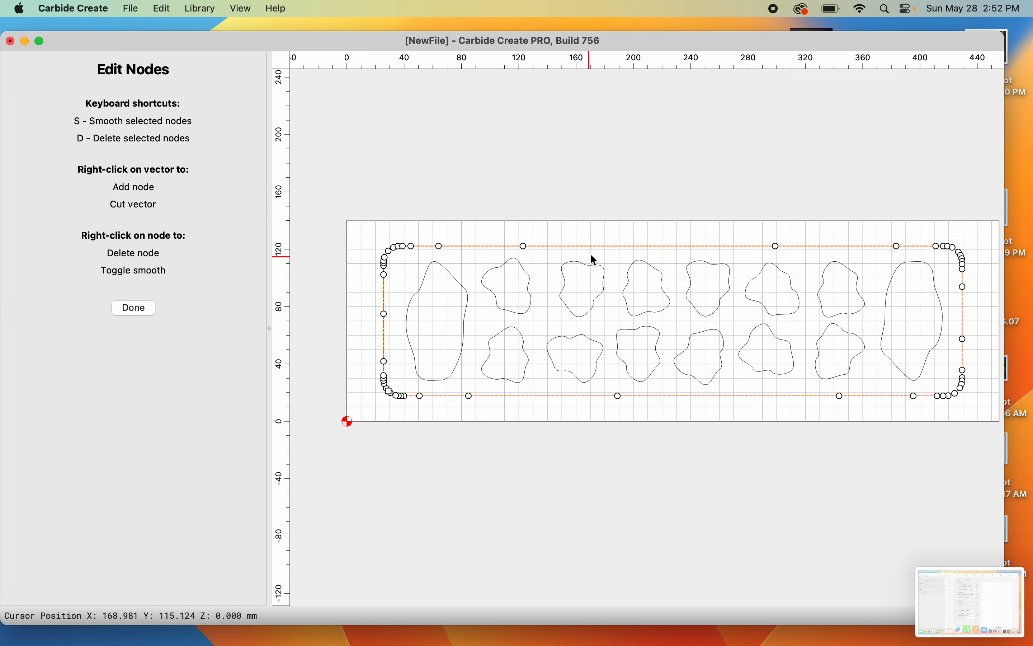
- Insert a node near the middle of the outline's upper edge and raise it to about X 197, Y 131
right_click(619, 246)
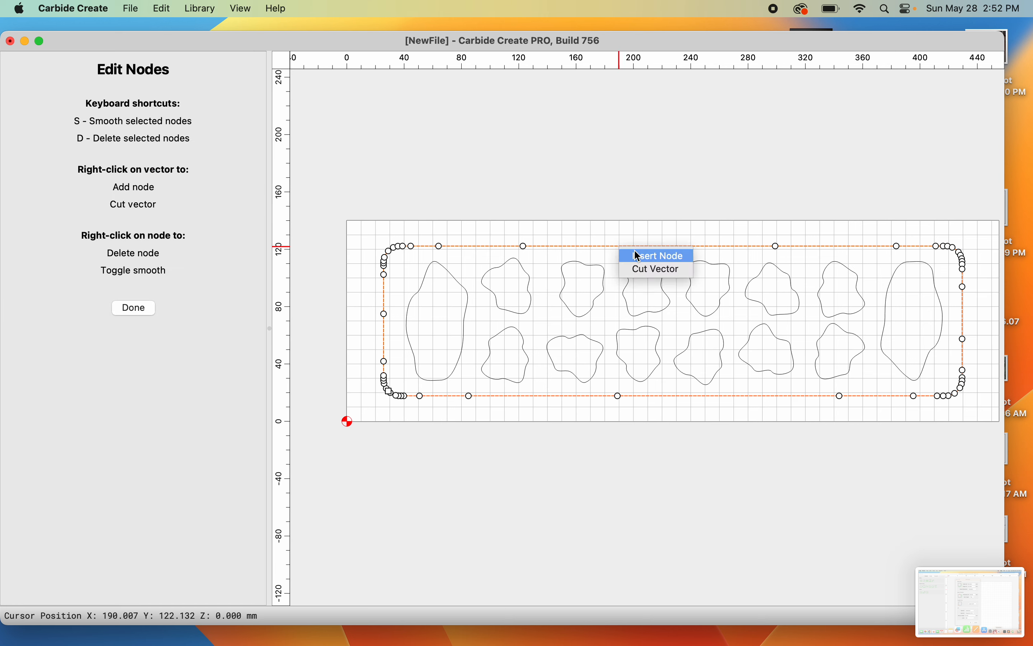
left_click(634, 255)
left_click_drag(622, 247, 631, 234)
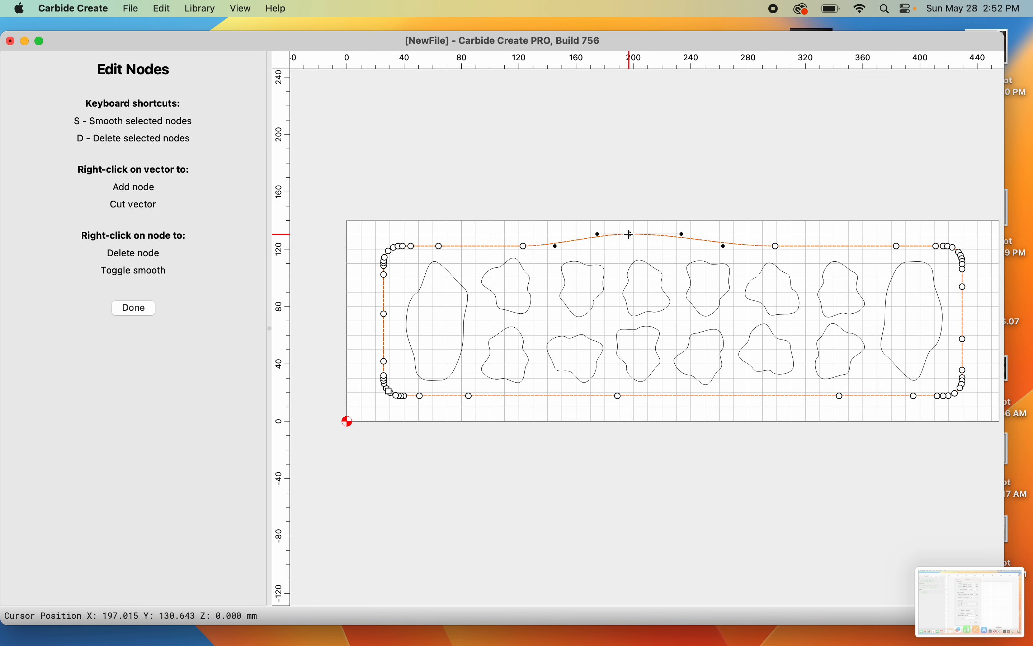
- Form a gentle wave along the upper edge with nodes at about X 314, Y 119; X 385, Y 126; X 64, Y 126; and X 196, Y 127
left_click_drag(778, 246, 798, 252)
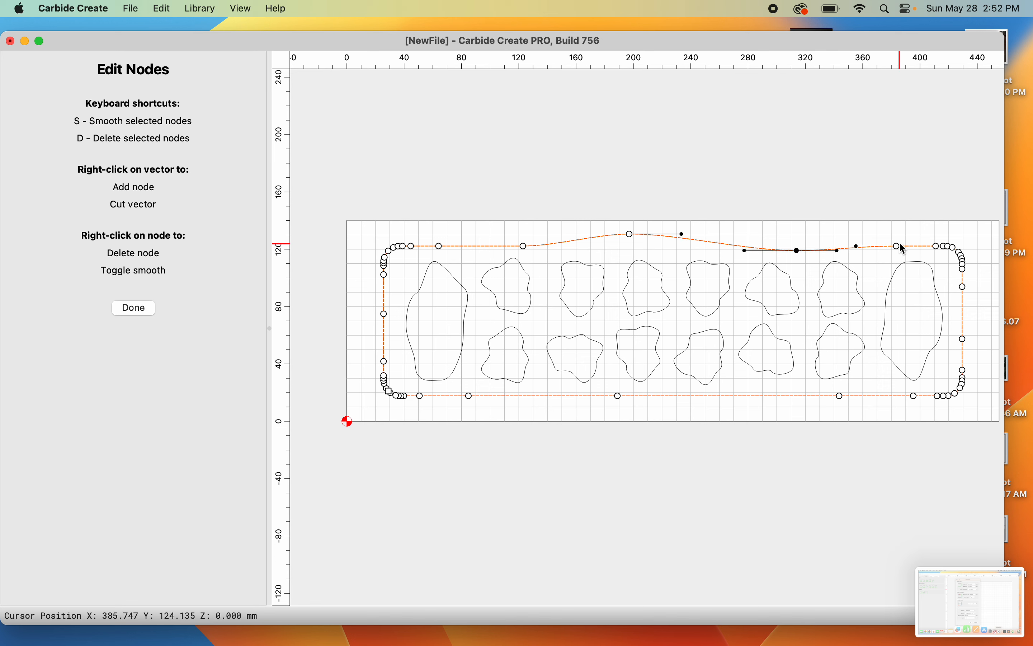
left_click_drag(898, 245, 899, 240)
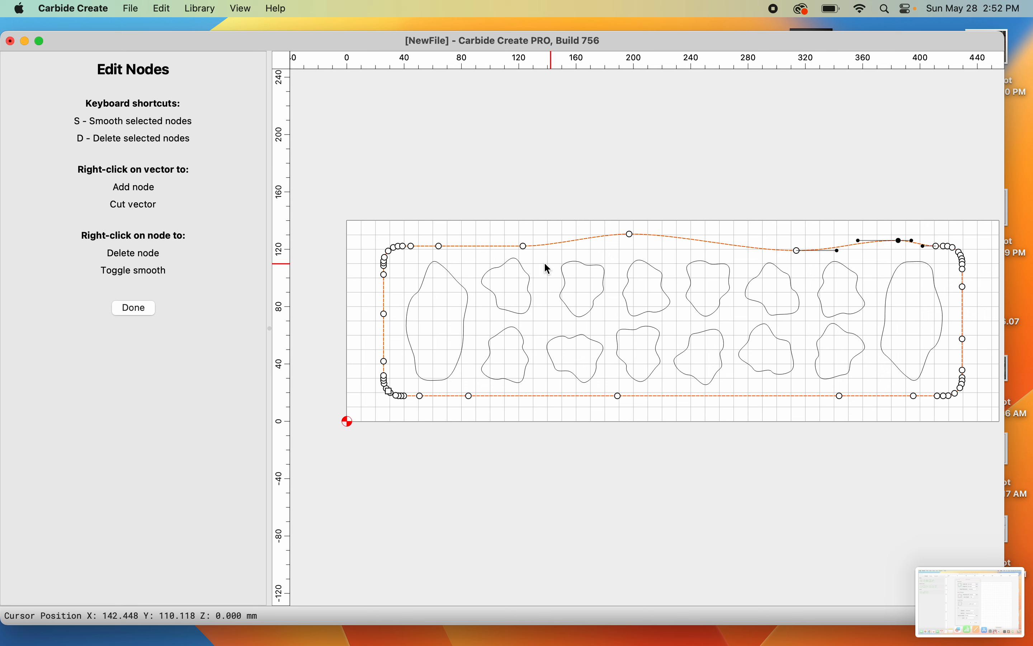
left_click(440, 246)
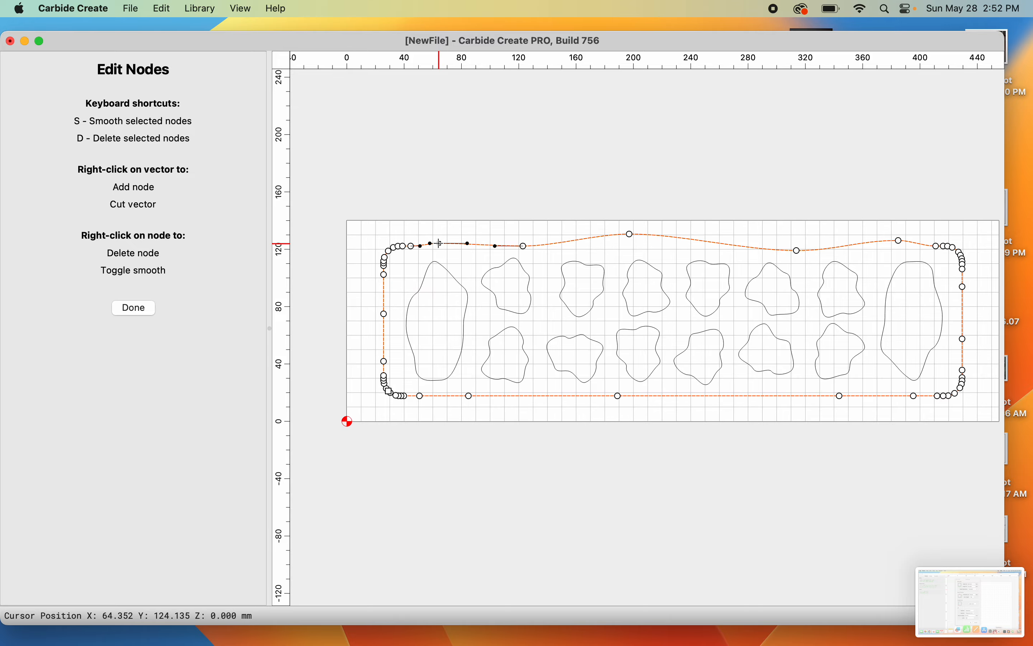
left_click_drag(440, 244, 441, 241)
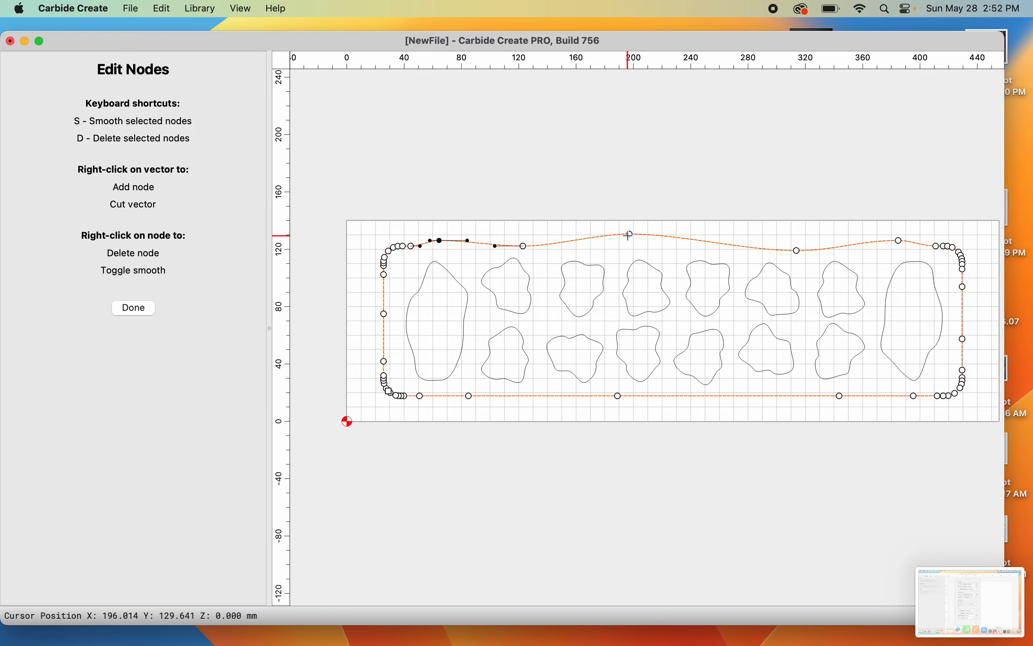
left_click_drag(629, 235, 629, 240)
- Curve the outline's left edge by moving its two middle nodes to about X 29, Y 73 and X 23, Y 42
scroll(395, 254, "up", 8)
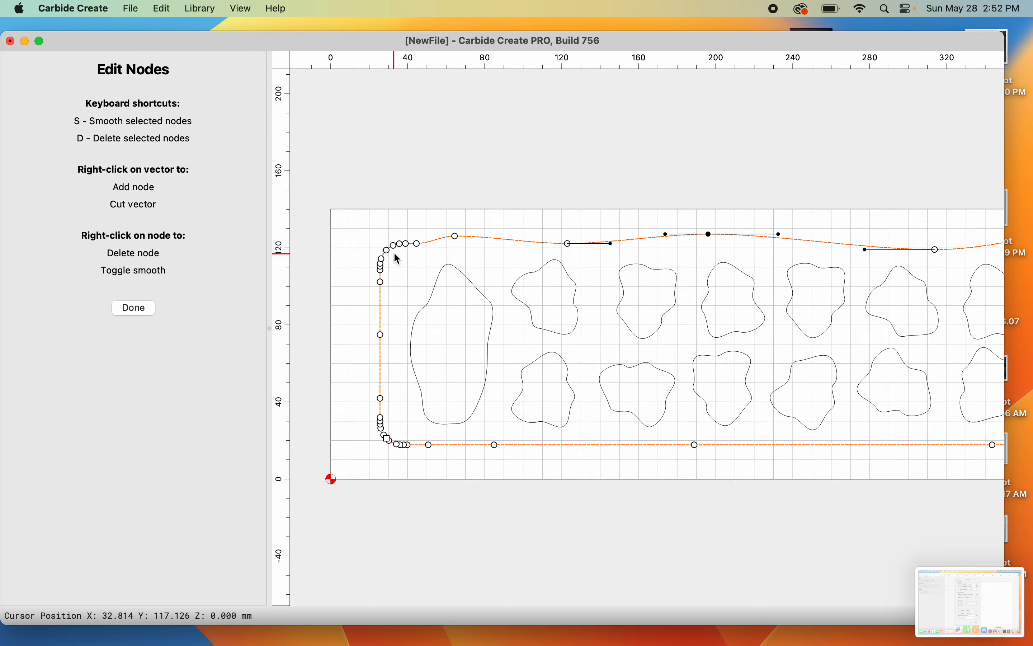
scroll(397, 261, "down", 3)
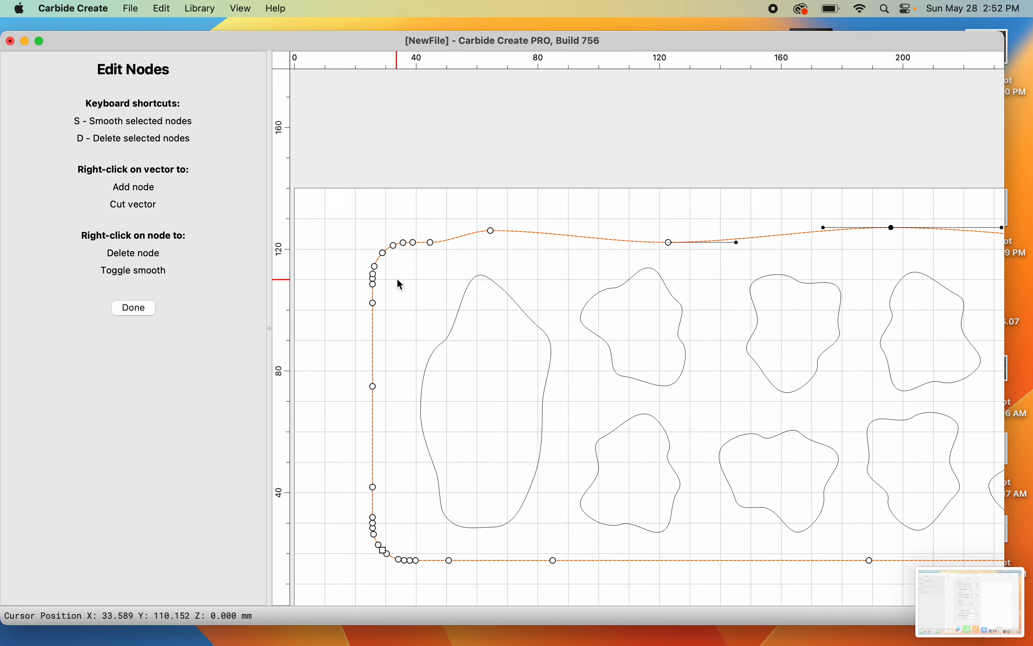
left_click_drag(374, 382, 384, 388)
left_click_drag(374, 479, 367, 480)
scroll(383, 520, "up", 5)
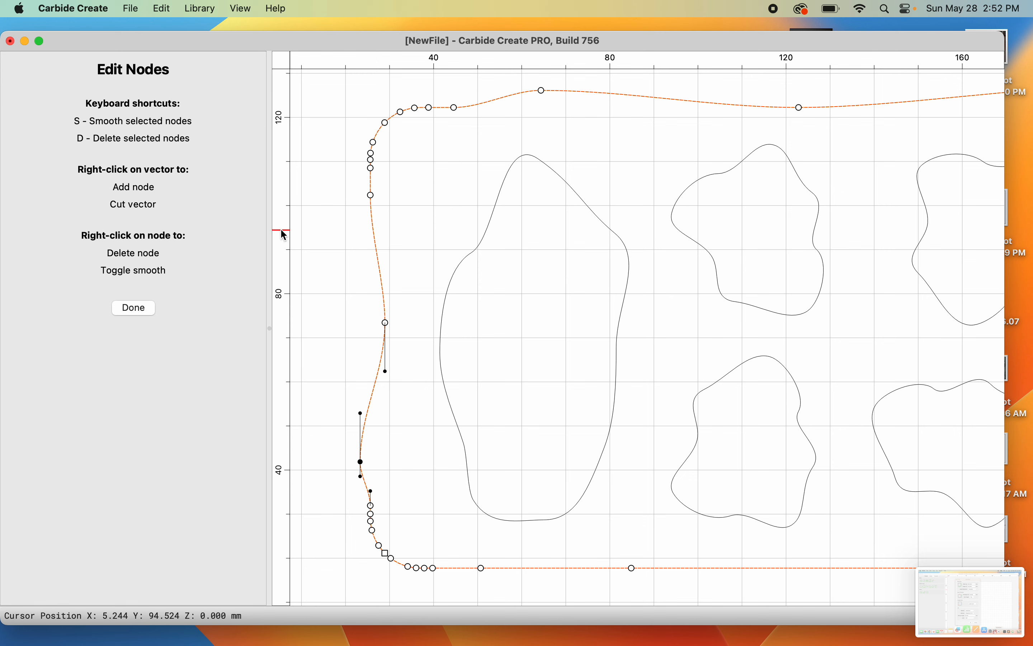
- Delete the surplus closely spaced nodes around the outline's lower-left corner, keeping the outline in node editing
left_click(371, 515)
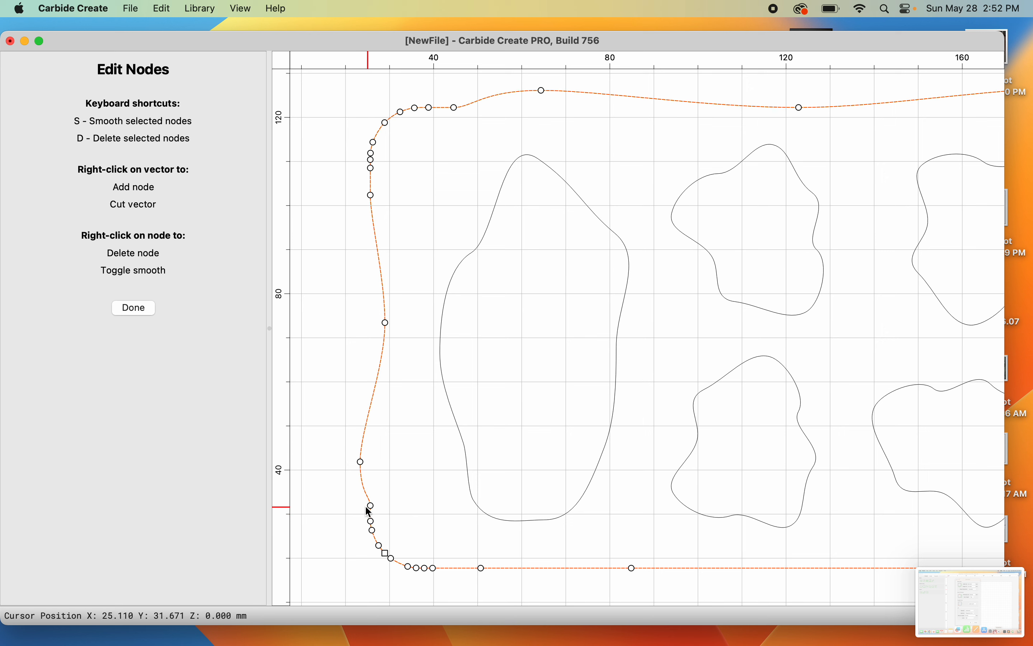
left_click(370, 505)
key("d")
key("d")
key("Escape")
left_click(409, 569)
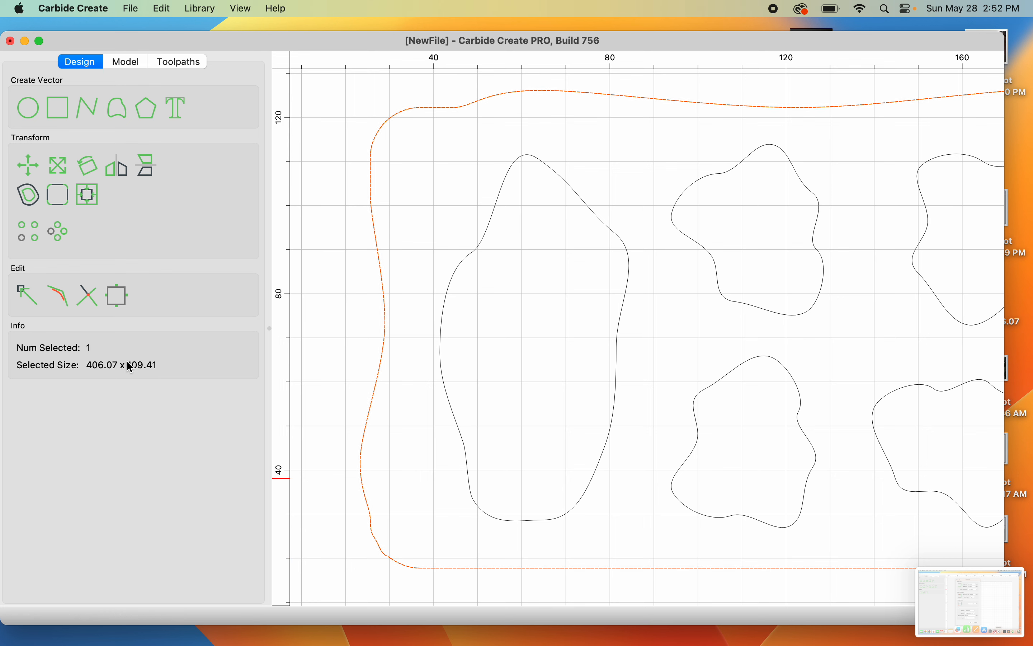
left_click(27, 295)
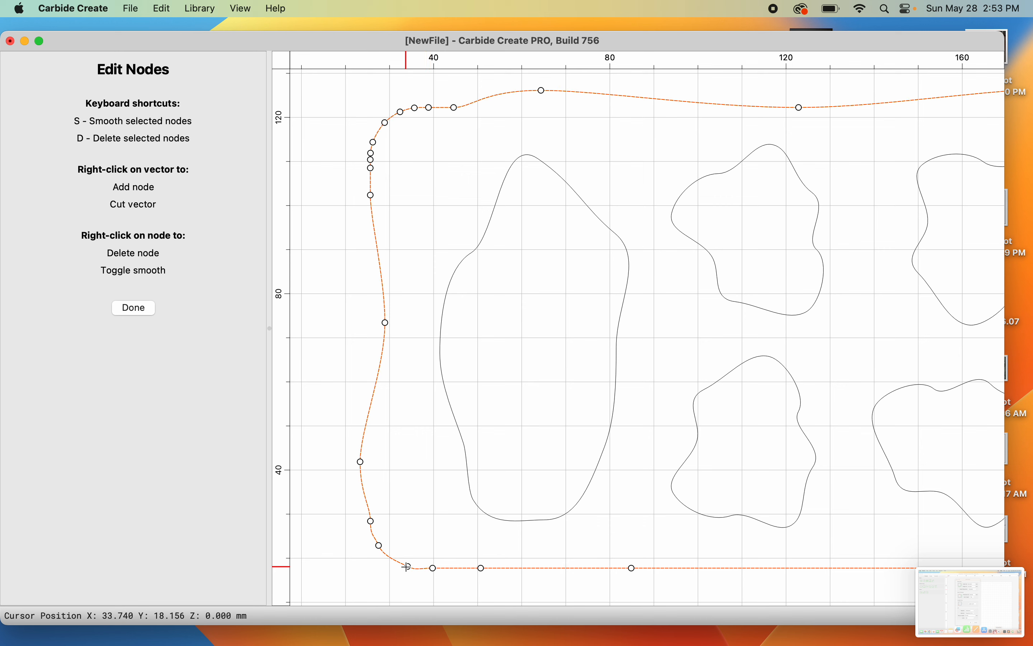
- Shape the left part of the lower edge into a wave, adding a raised node at about X 123, Y 20
left_click_drag(409, 567, 483, 550)
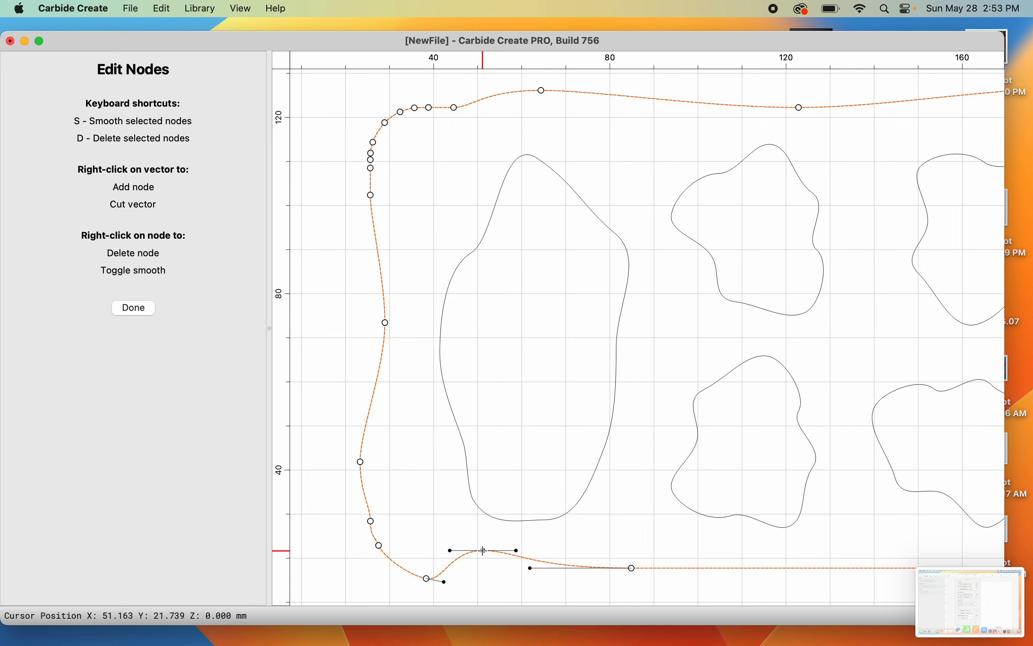
left_click_drag(633, 568, 643, 576)
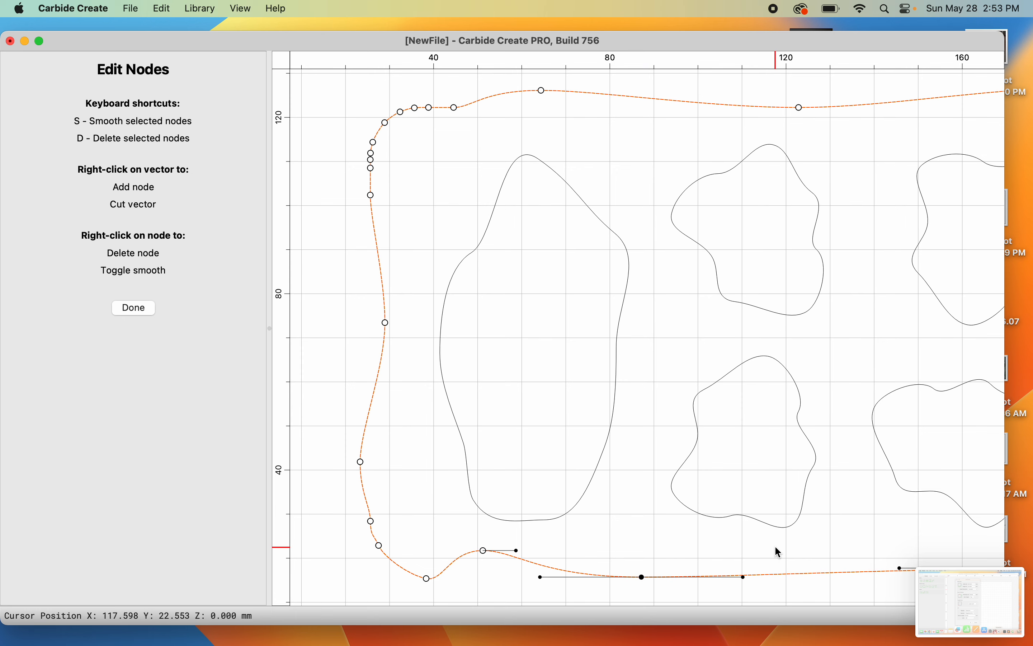
middle_click_drag(887, 523, 709, 404)
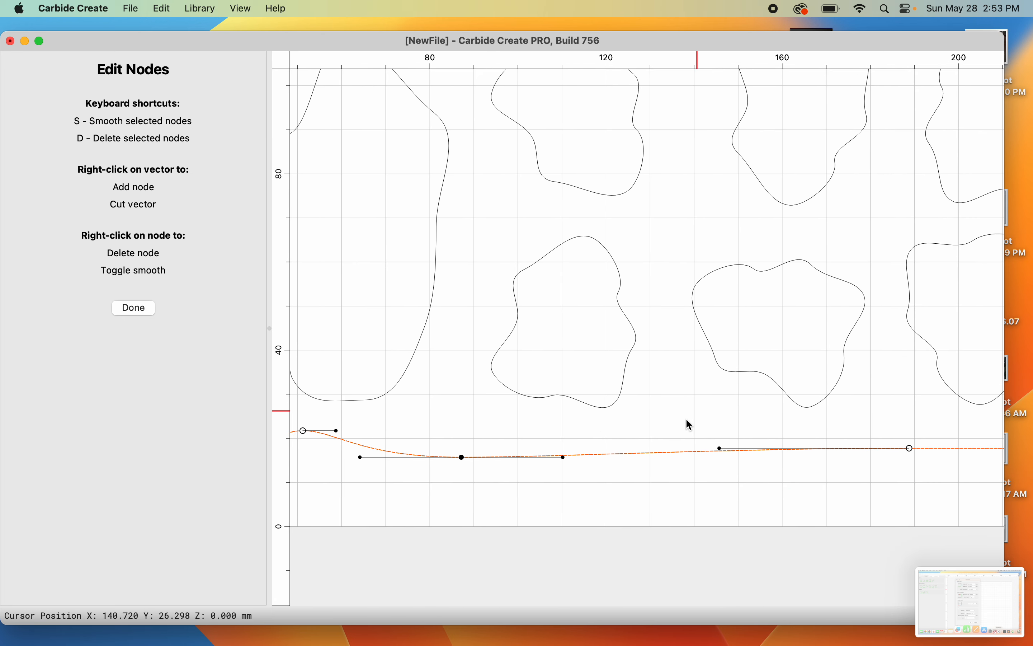
right_click(617, 452)
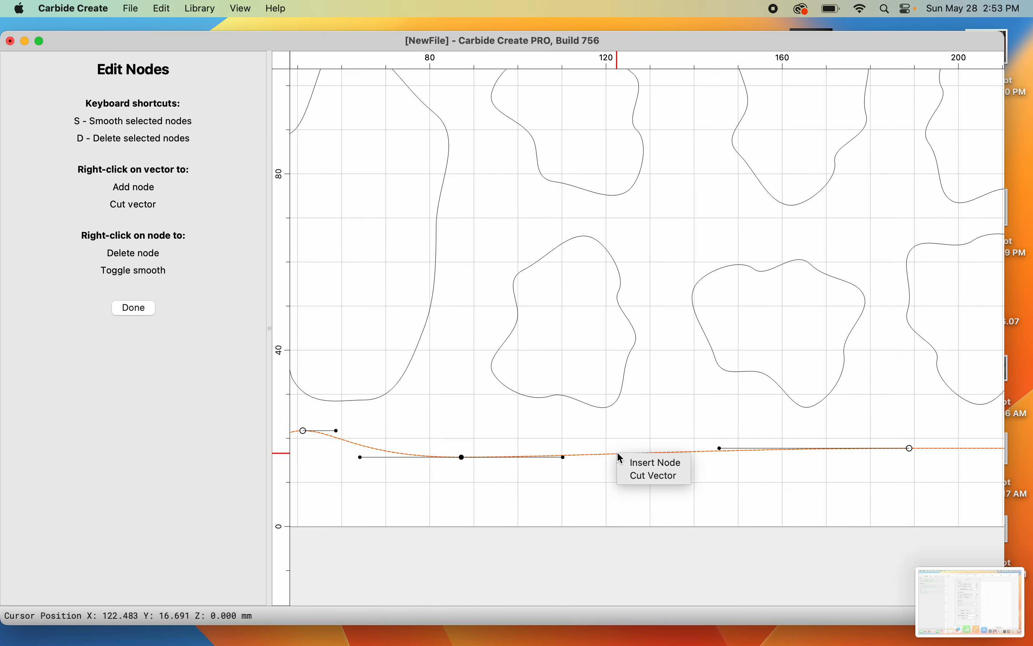
left_click(651, 462)
left_click_drag(618, 453, 622, 437)
scroll(869, 458, "down", 3)
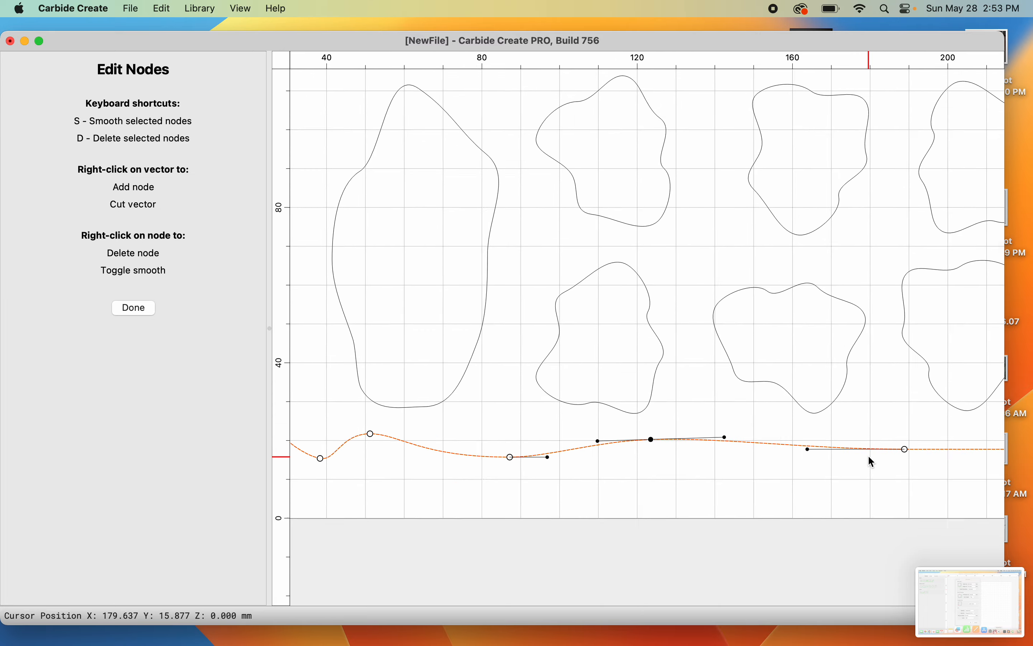
- Insert a node on the lower edge at about X 263, Y 21, and lower the preceding node to about X 191, Y 15
left_click_drag(943, 462, 906, 486)
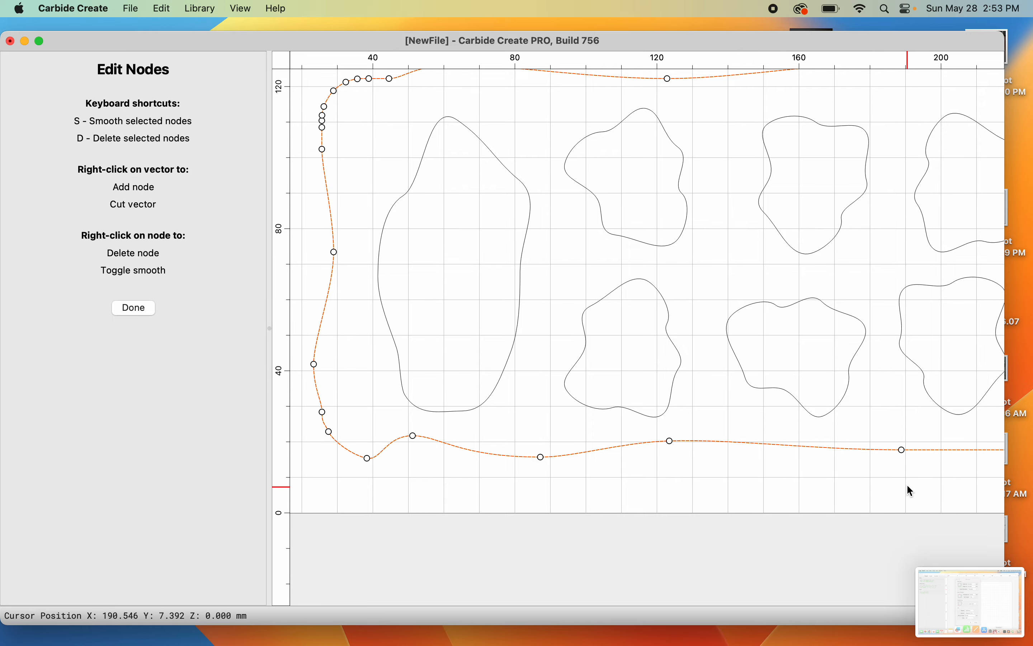
middle_click_drag(947, 469, 558, 453)
scroll(717, 459, "down", 2)
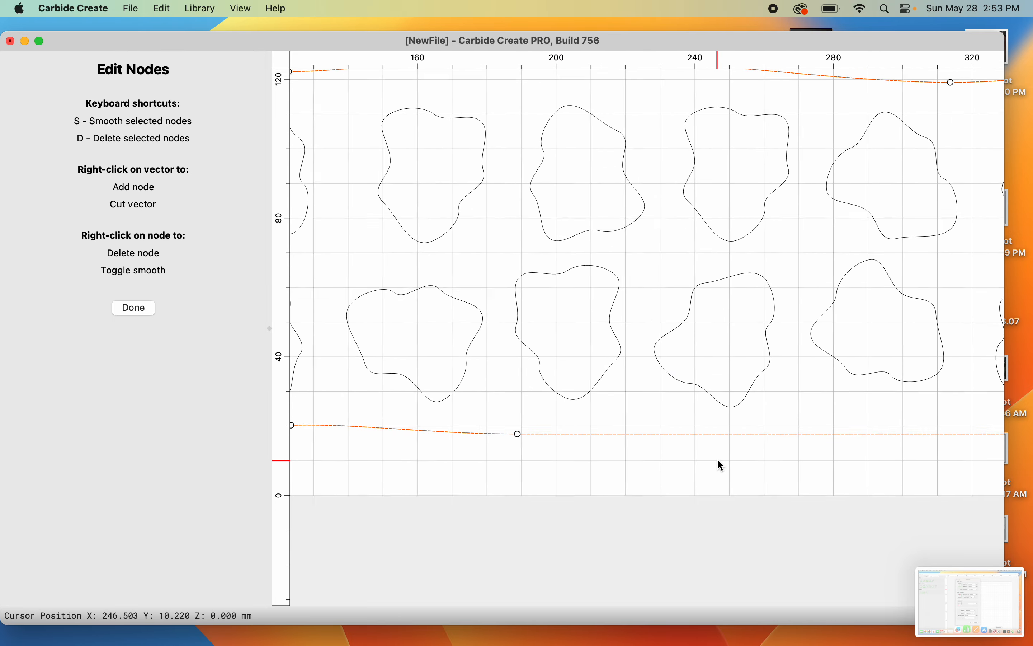
right_click(739, 442)
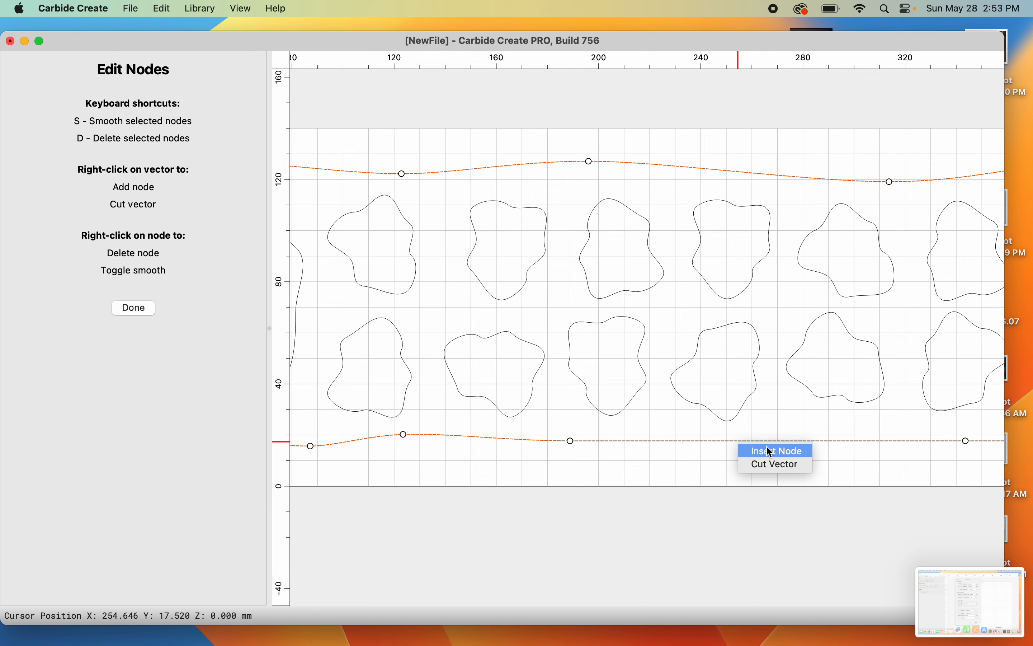
left_click(777, 451)
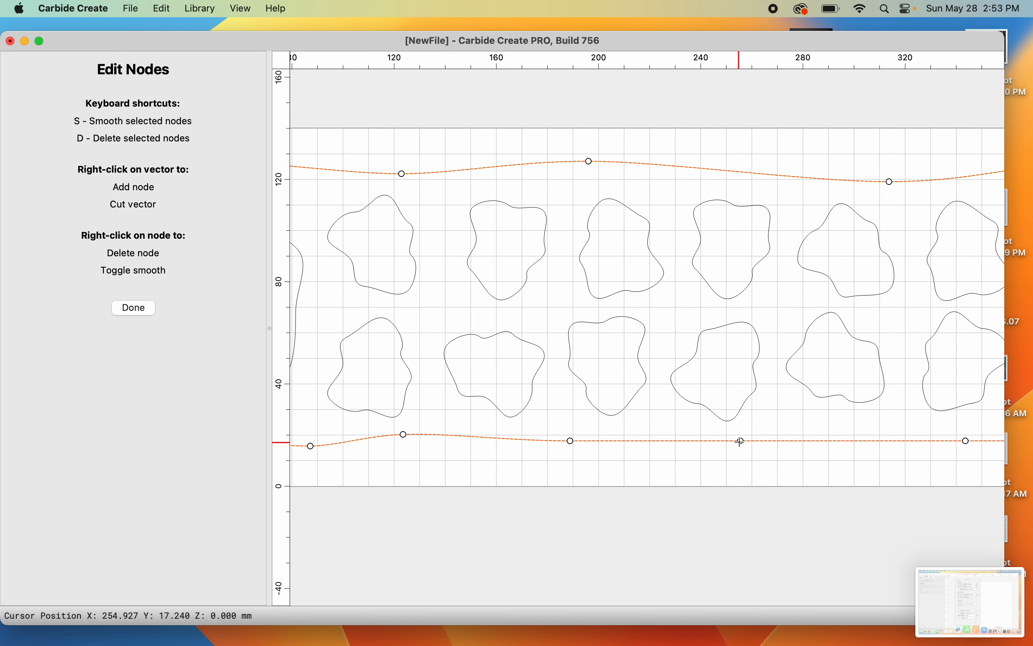
left_click_drag(742, 442, 755, 436)
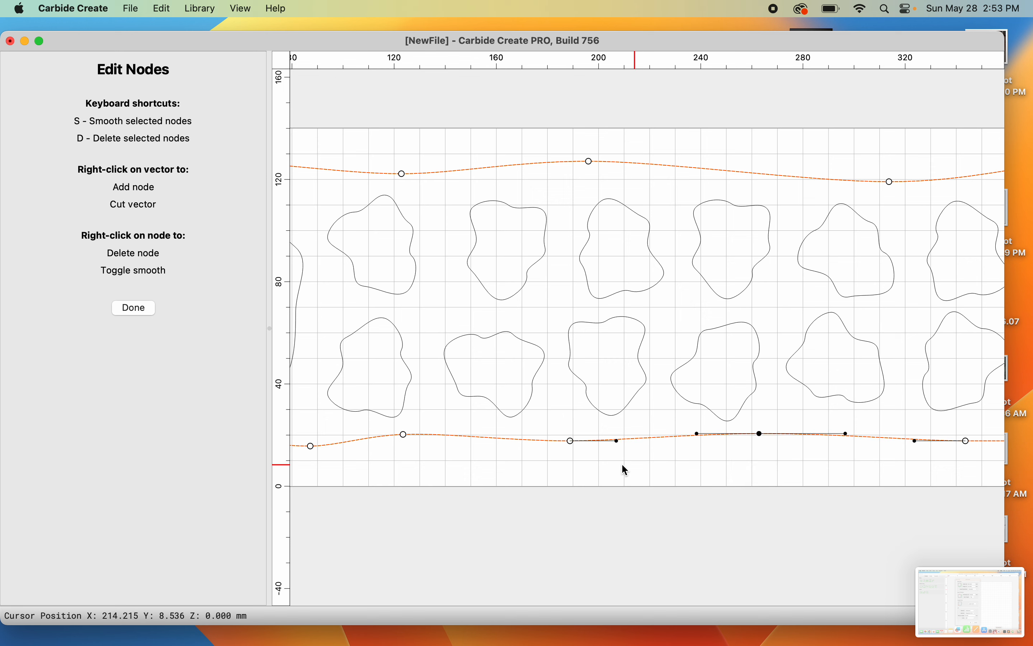
left_click_drag(570, 440, 576, 448)
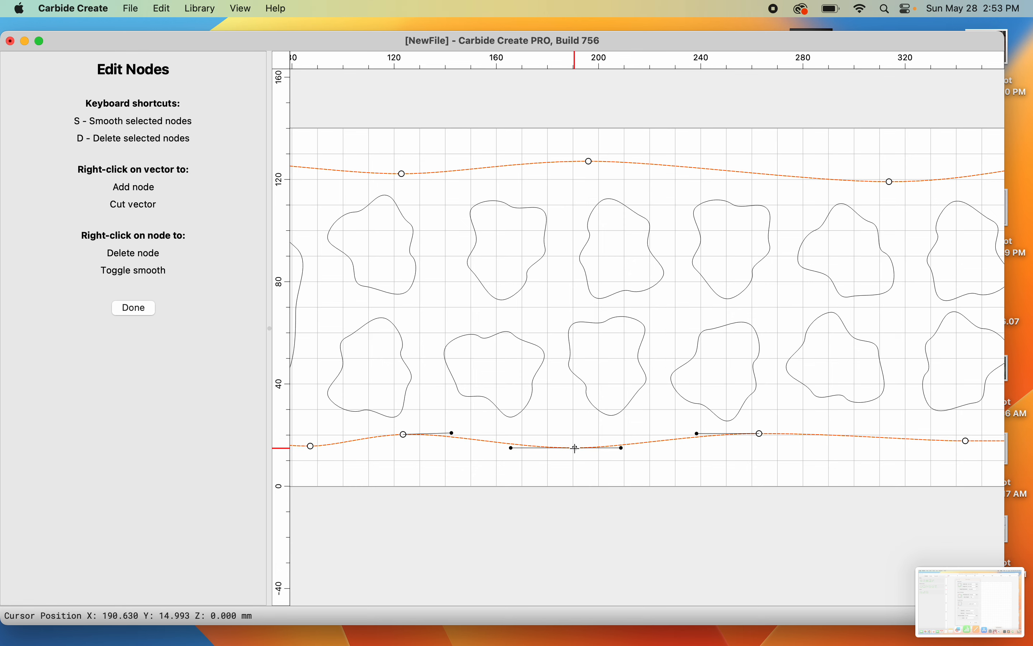
- Continue the lower-edge wave by moving the next two nodes to about X 346, Y 20 and X 395, Y 16
left_click_drag(993, 476, 854, 468)
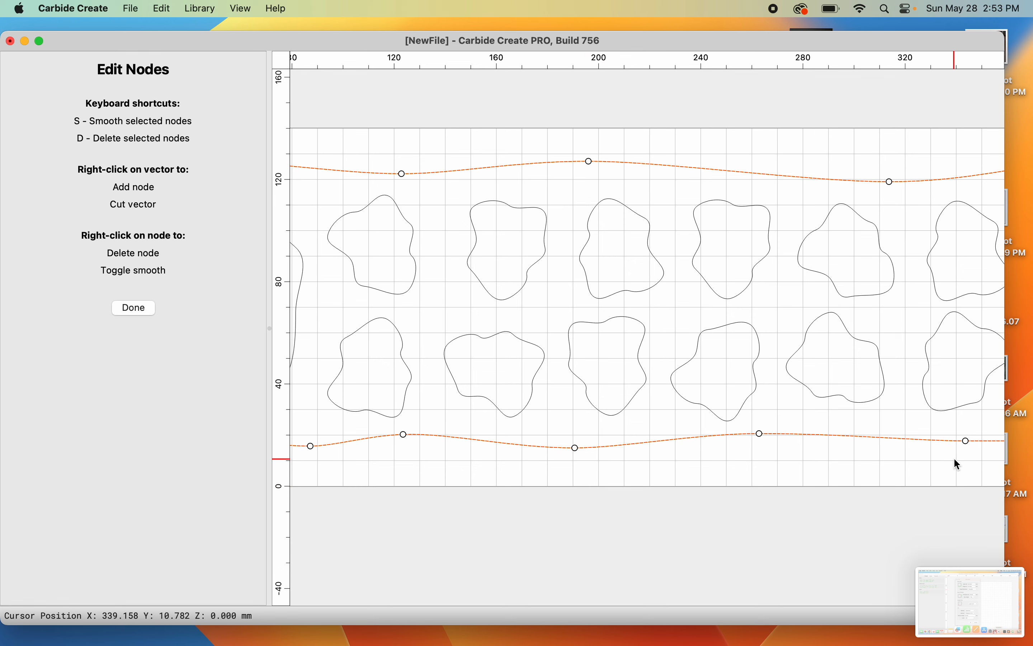
middle_click_drag(959, 459, 646, 460)
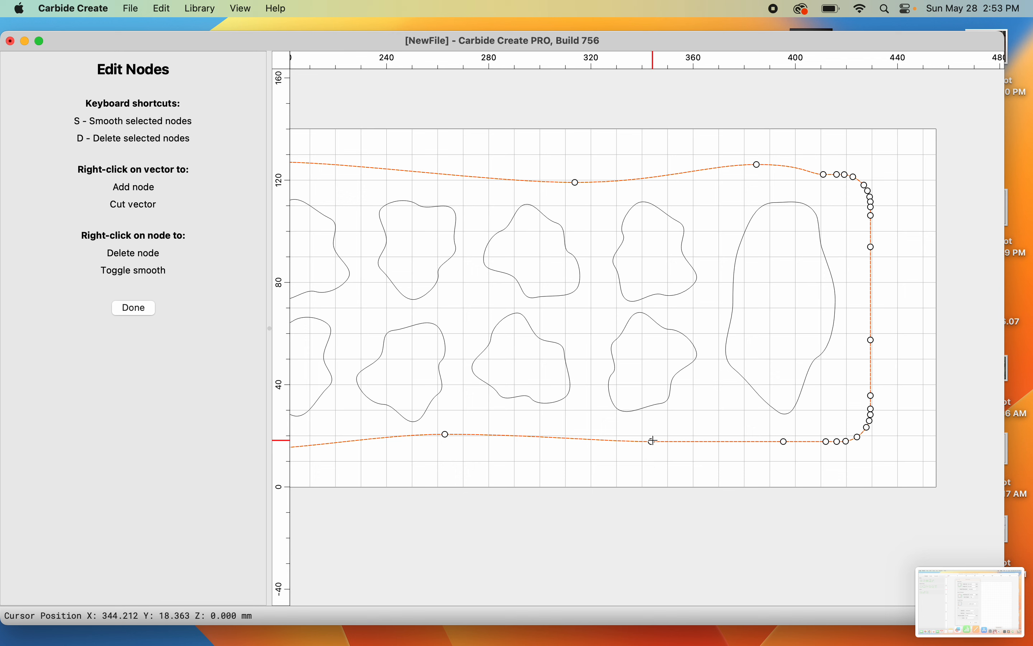
left_click_drag(652, 441, 658, 436)
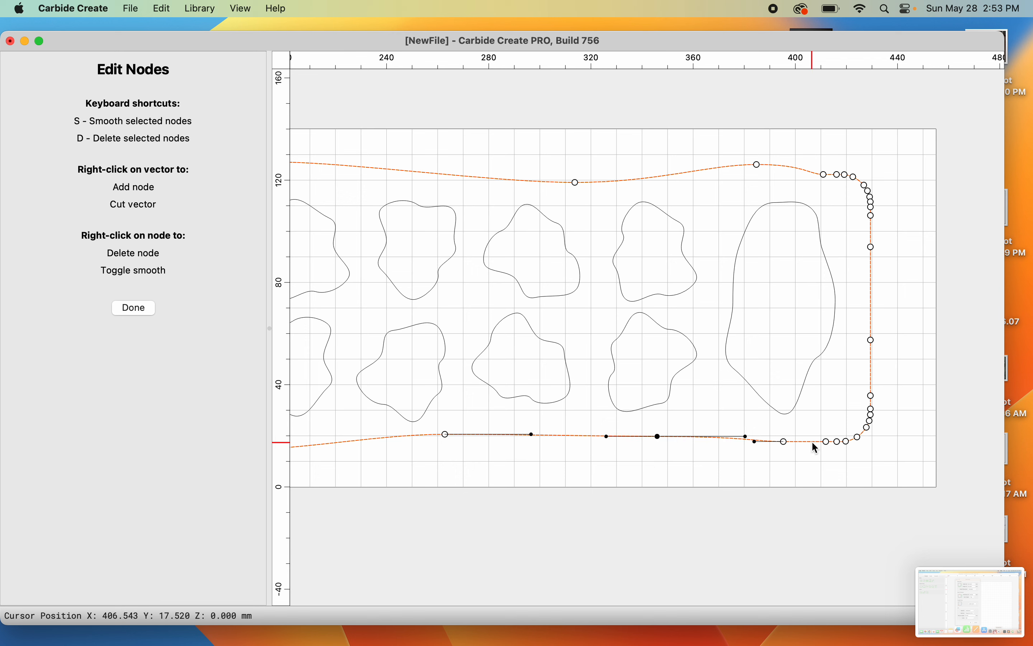
left_click_drag(786, 442, 782, 446)
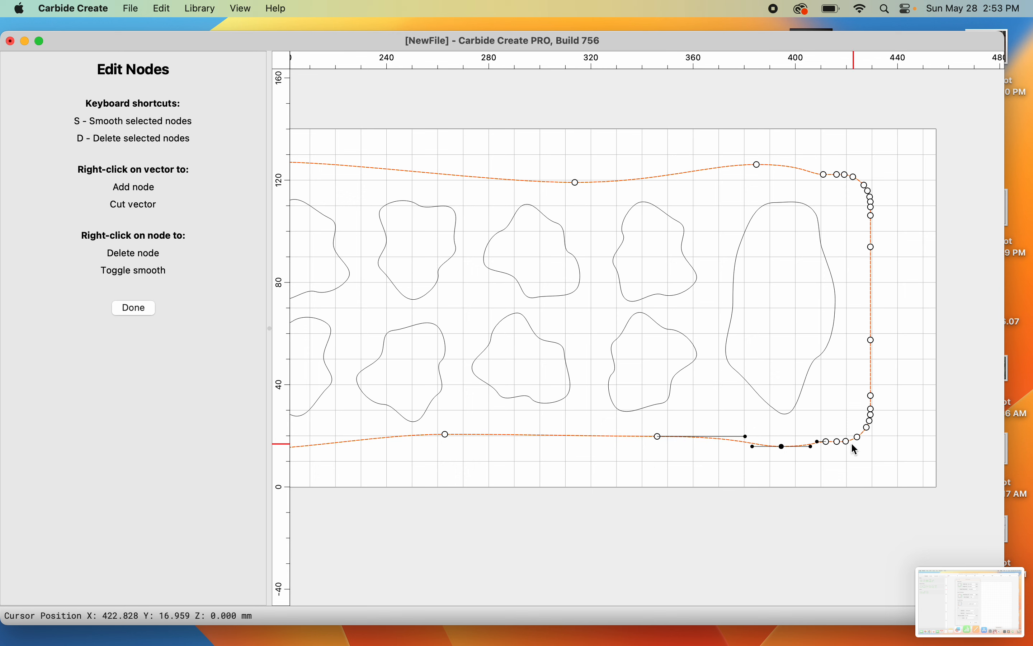
- Delete the surplus closely spaced nodes around the outline's lower-right corner
left_click(838, 443)
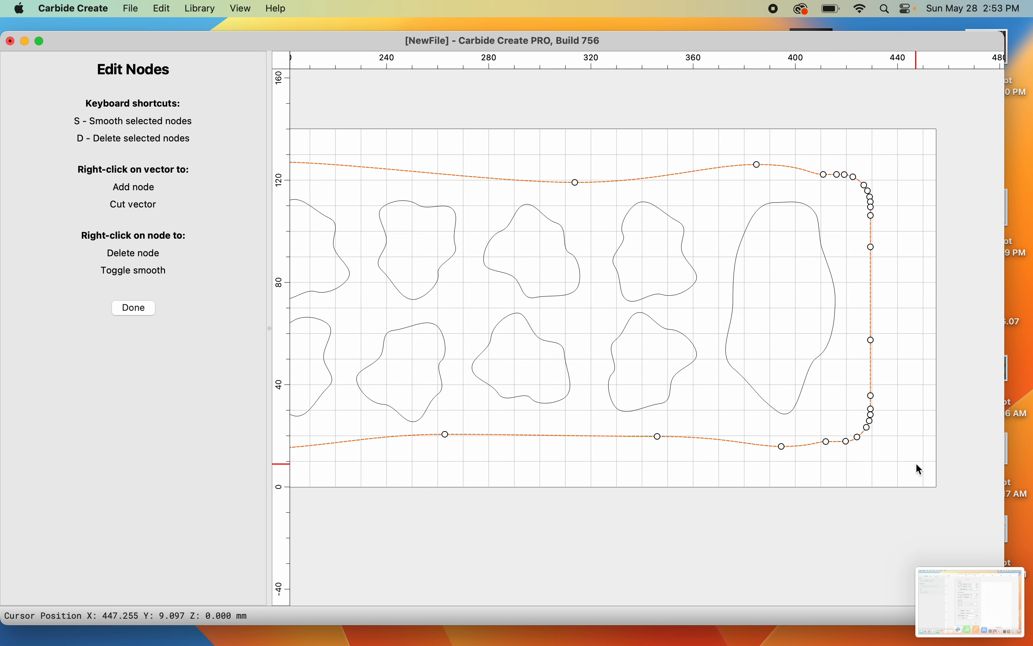
left_click(847, 441)
key("d")
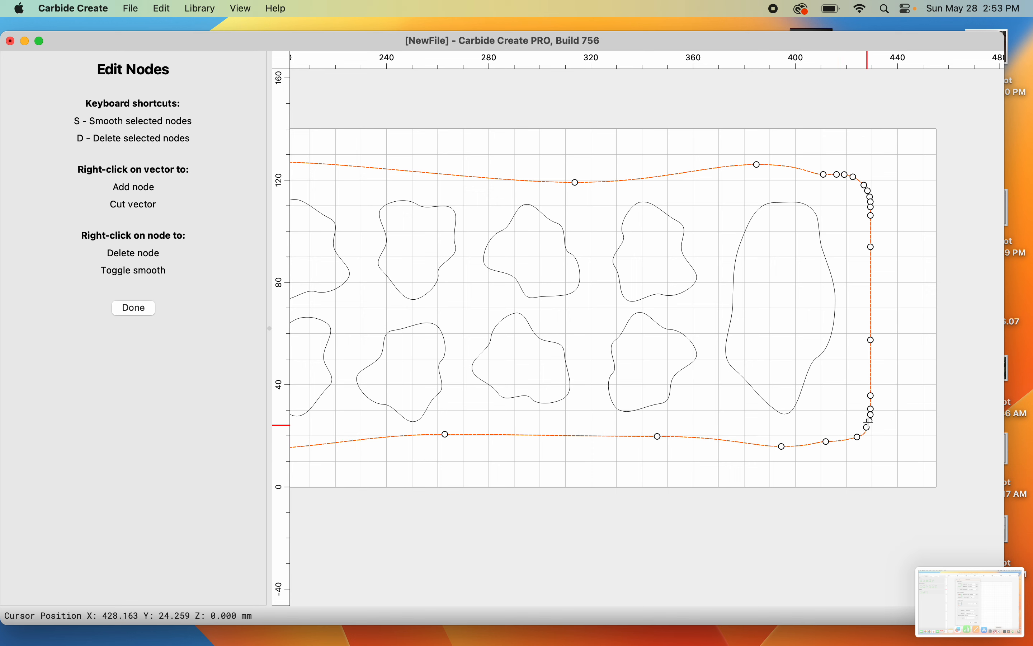
left_click(872, 409)
- Curve the right edge by moving its nodes to about X 433, Y 36; X 426, Y 60; and X 428, Y 94
left_click_drag(870, 395, 881, 394)
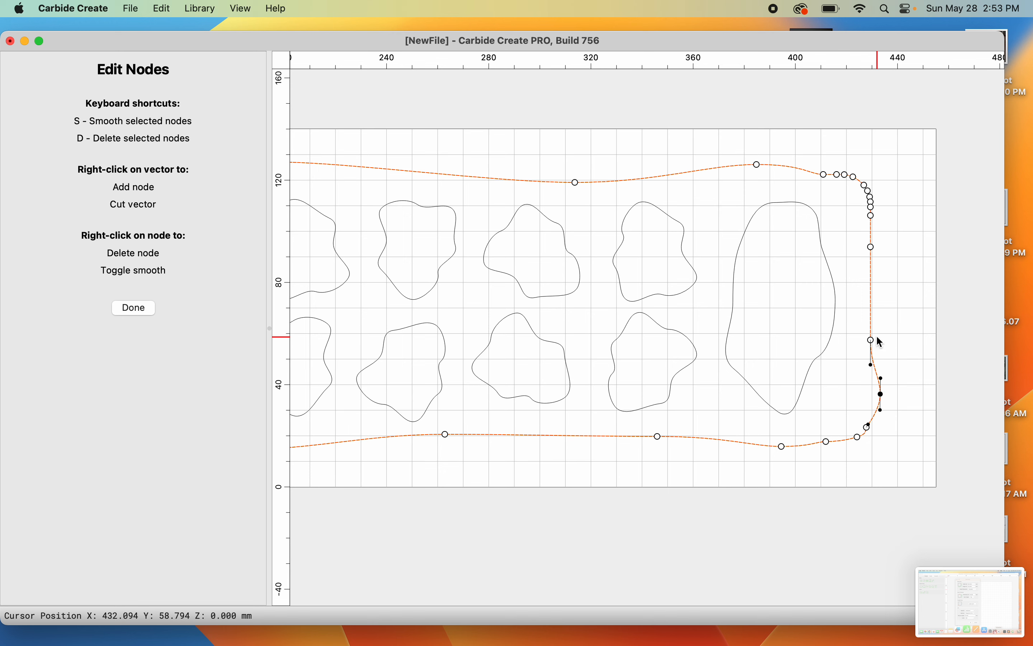
left_click_drag(872, 340, 862, 334)
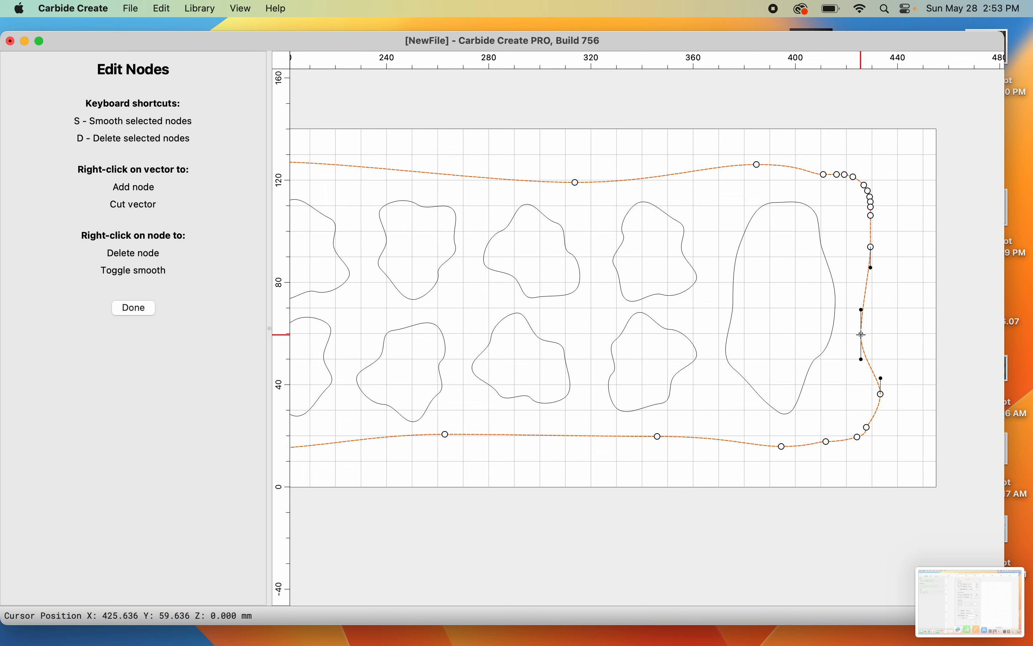
left_click_drag(872, 247, 868, 246)
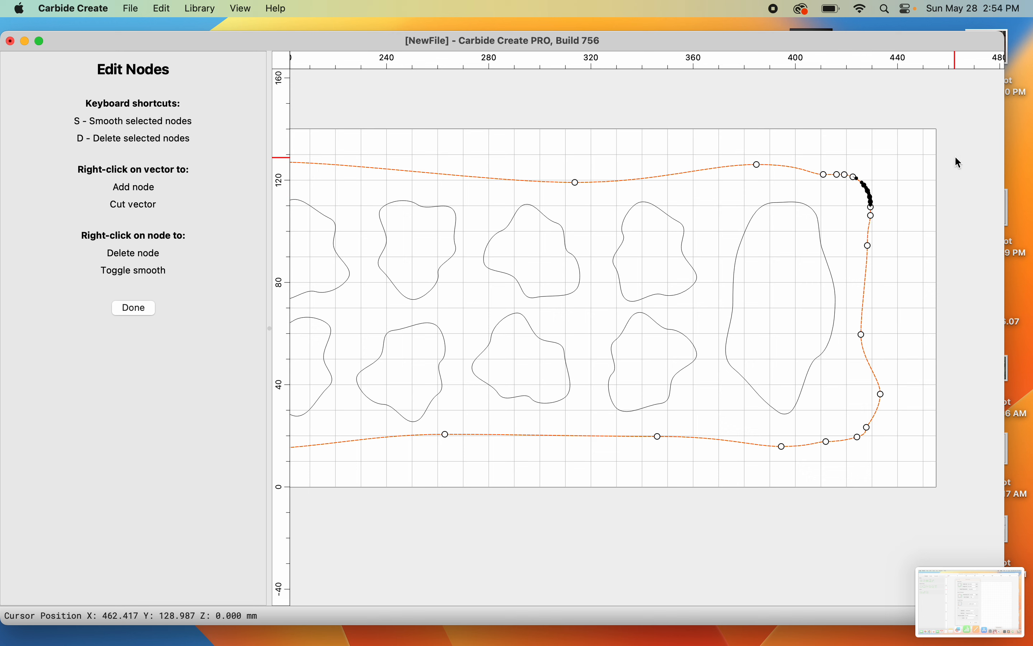
- Delete the surplus nodes at the outline's upper-right corner and reshape it with nodes at about X 426, Y 124 and X 411, Y 124
key("d")
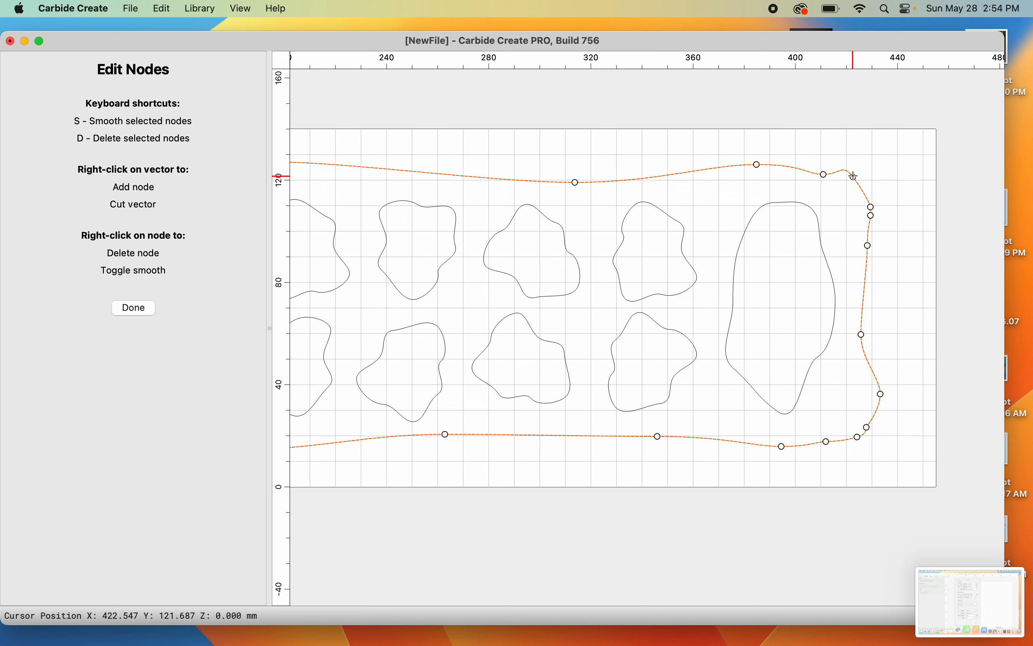
left_click_drag(854, 177, 825, 171)
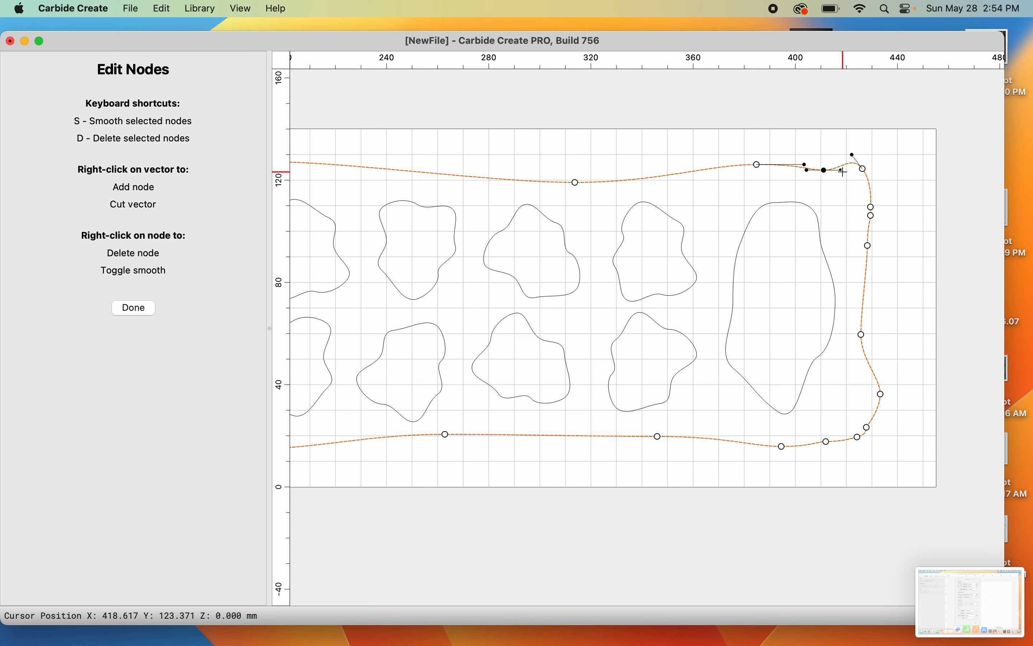
- Reshape the upper edge by tilting the node near X 385 and lowering it to about Y 123, and moving the next node to about X 282, Y 122
left_click(758, 165)
left_click_drag(803, 163, 804, 178)
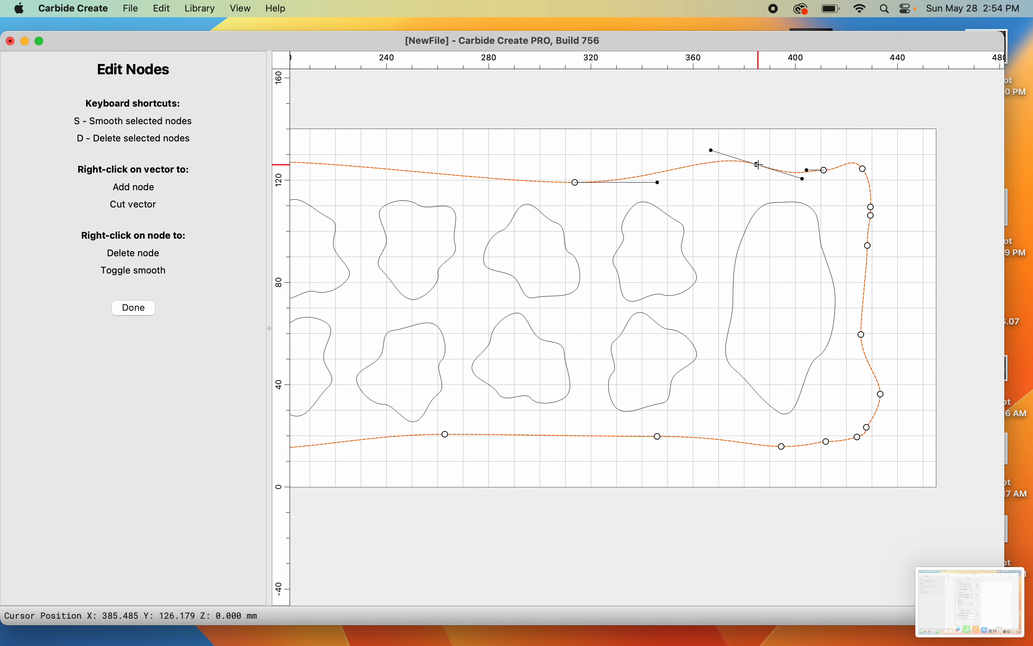
left_click_drag(759, 165, 759, 172)
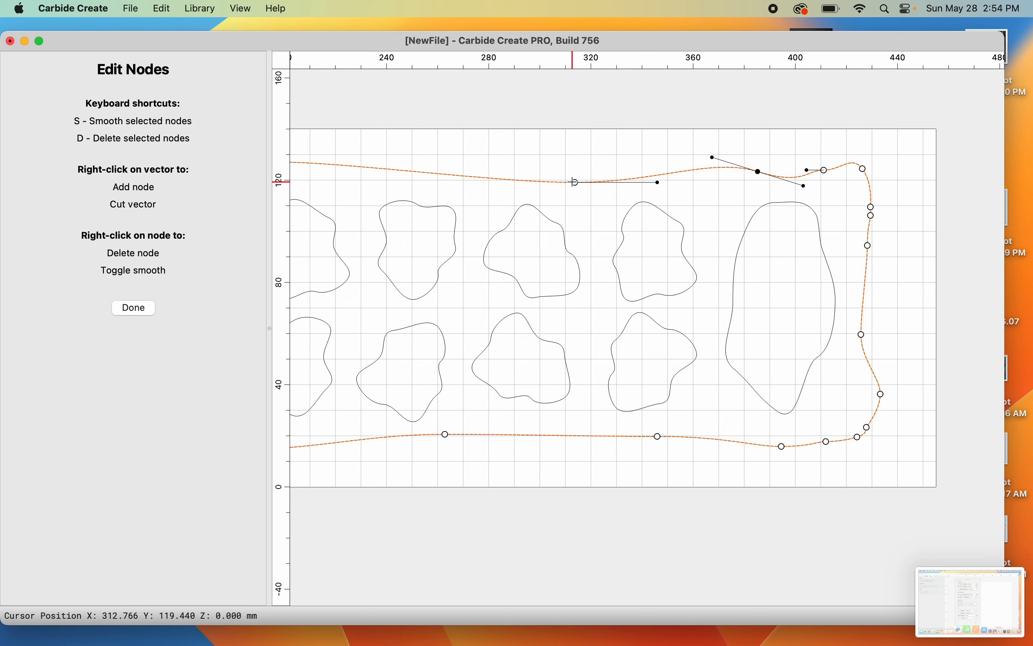
left_click_drag(576, 183, 503, 176)
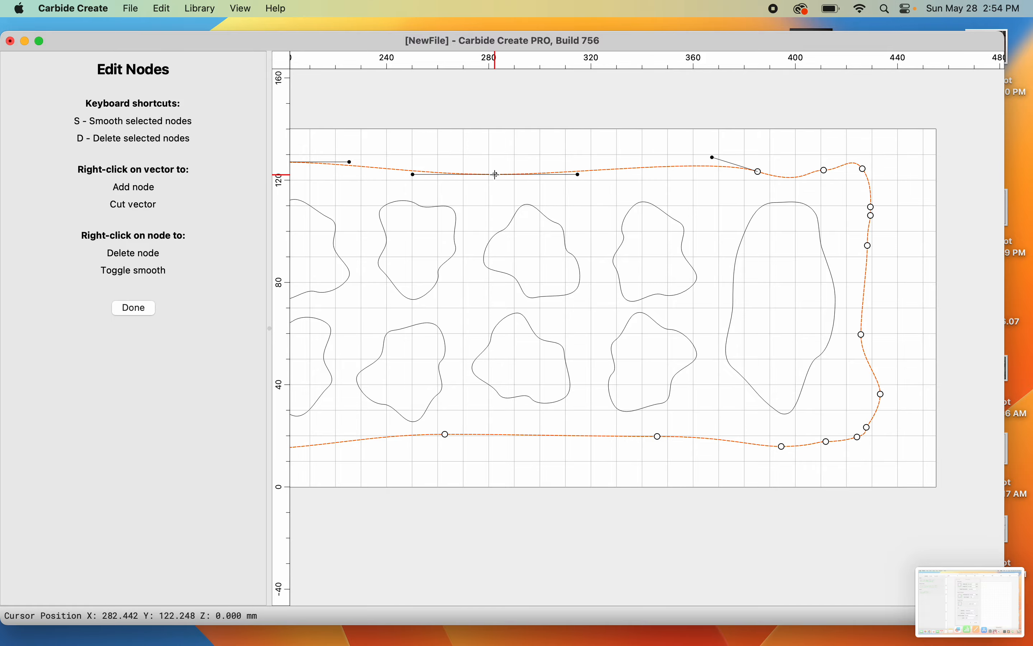
- Delete the cluster of surplus nodes around the outline's upper-left corner
scroll(609, 280, "down", 2)
scroll(608, 281, "down", 5)
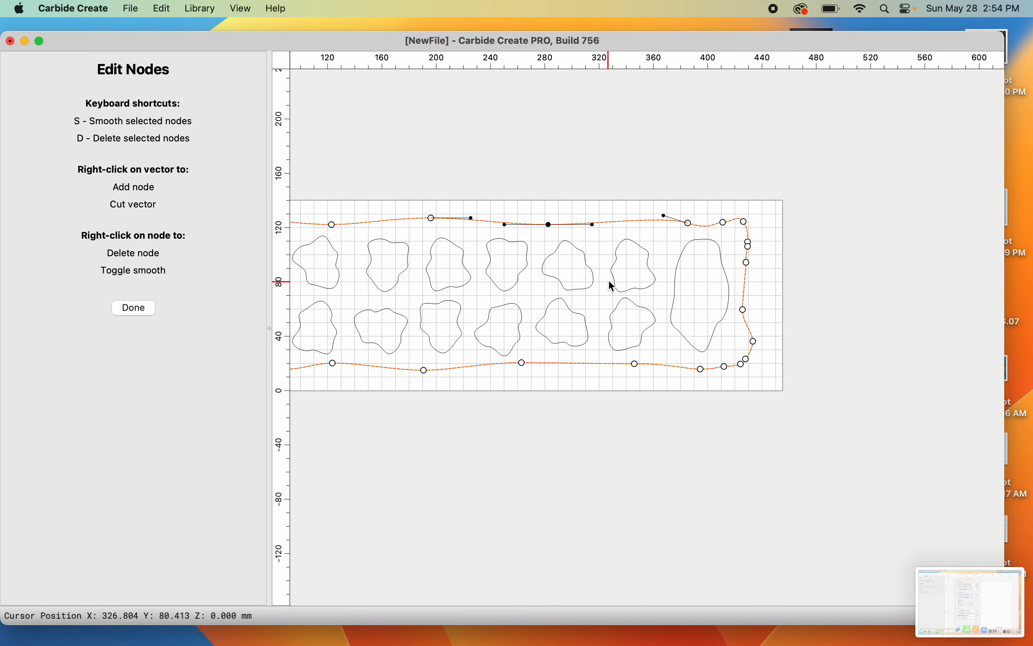
scroll(609, 281, "down", 1)
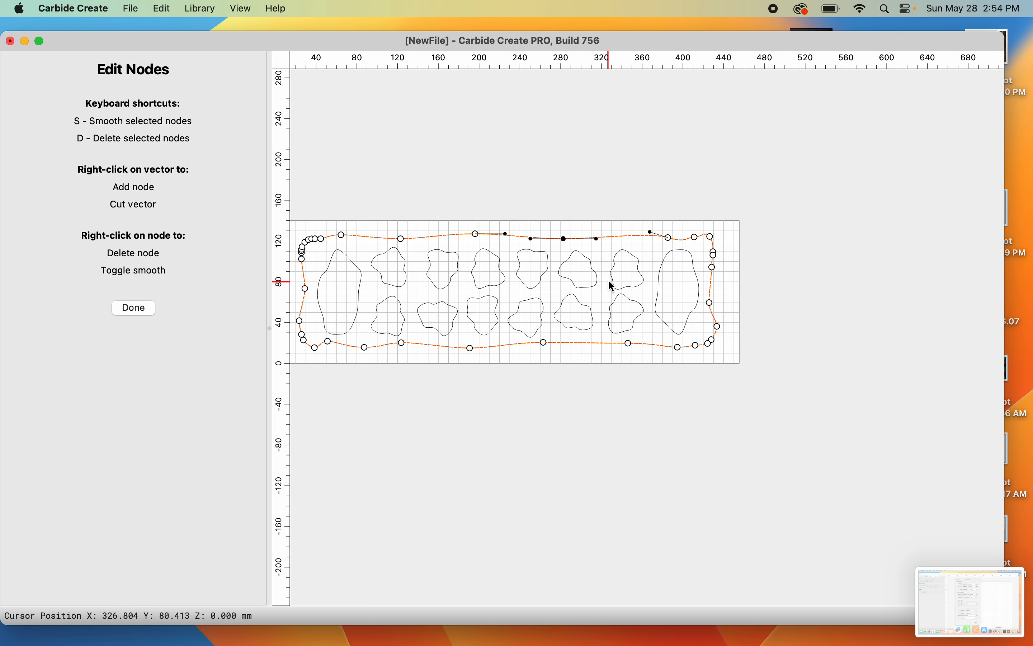
left_click_drag(309, 255, 556, 312)
left_click(335, 252)
middle_click_drag(323, 253, 537, 346)
scroll(537, 343, "up", 10)
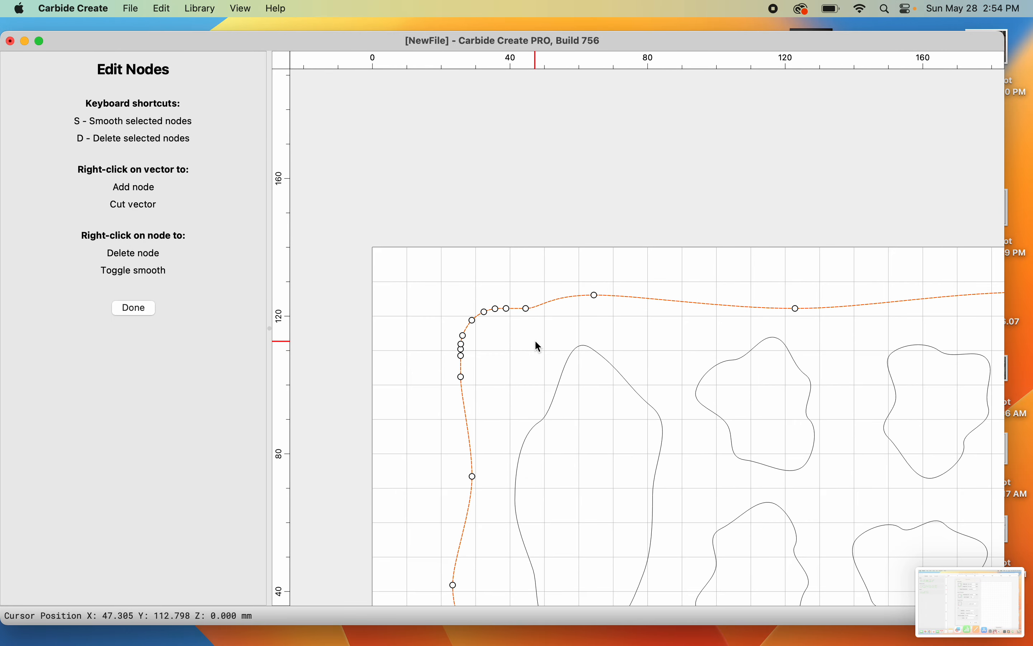
left_click_drag(377, 259, 485, 337)
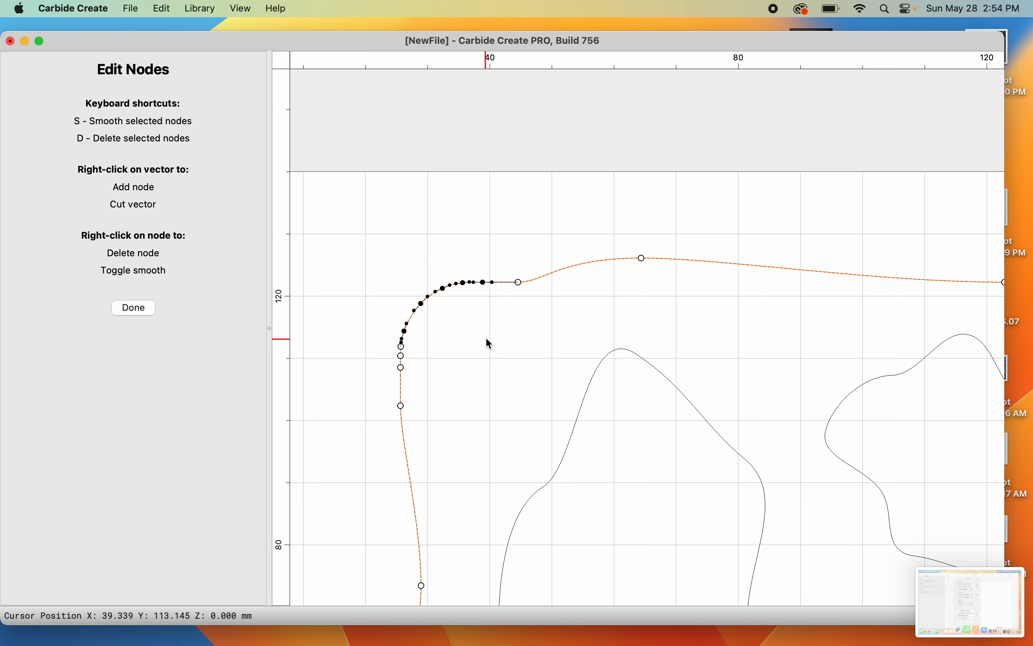
key("d")
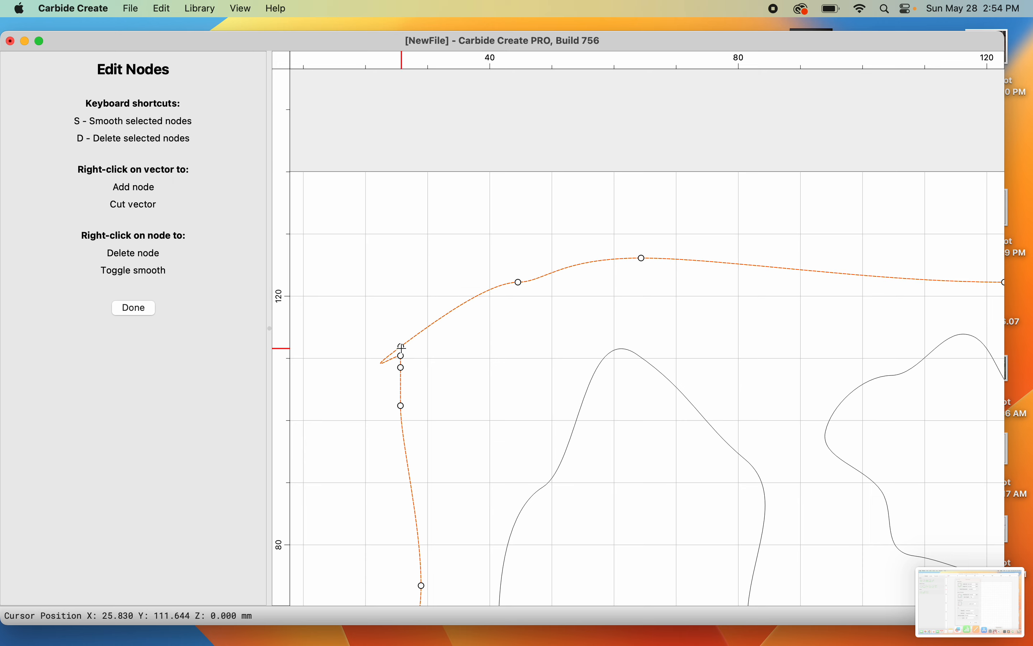
- Round the upper-left corner with nodes at about X 28, Y 121 and X 44, Y 123, and delete the surplus node near X 26, Y 110
left_click_drag(402, 347, 416, 292)
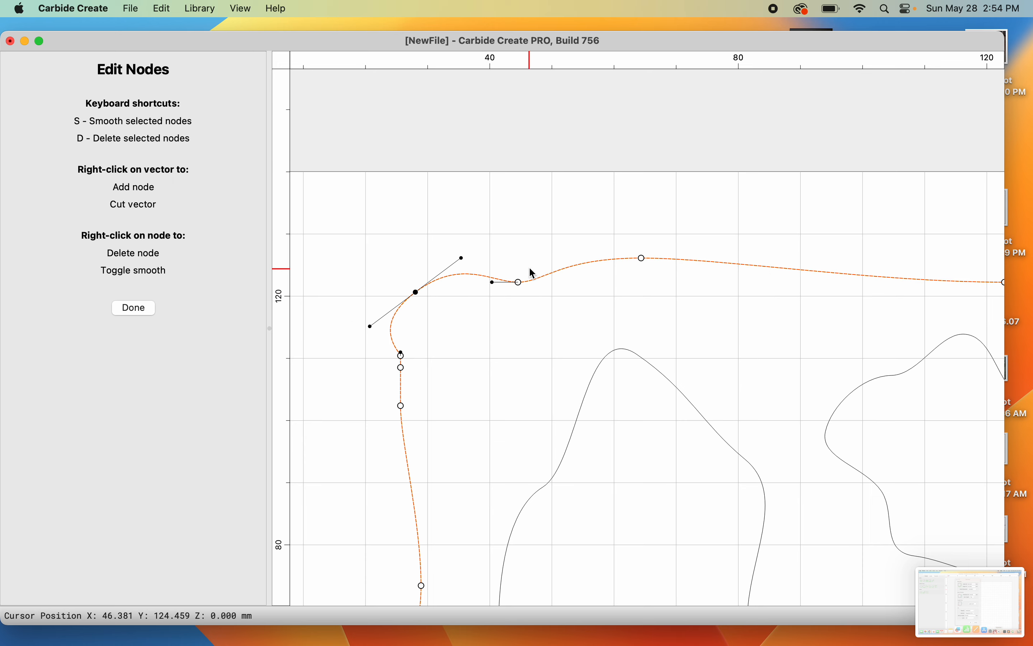
mouse_move(520, 282)
left_mouse_down()
mouse_move(517, 264)
mouse_move(518, 275)
left_mouse_up()
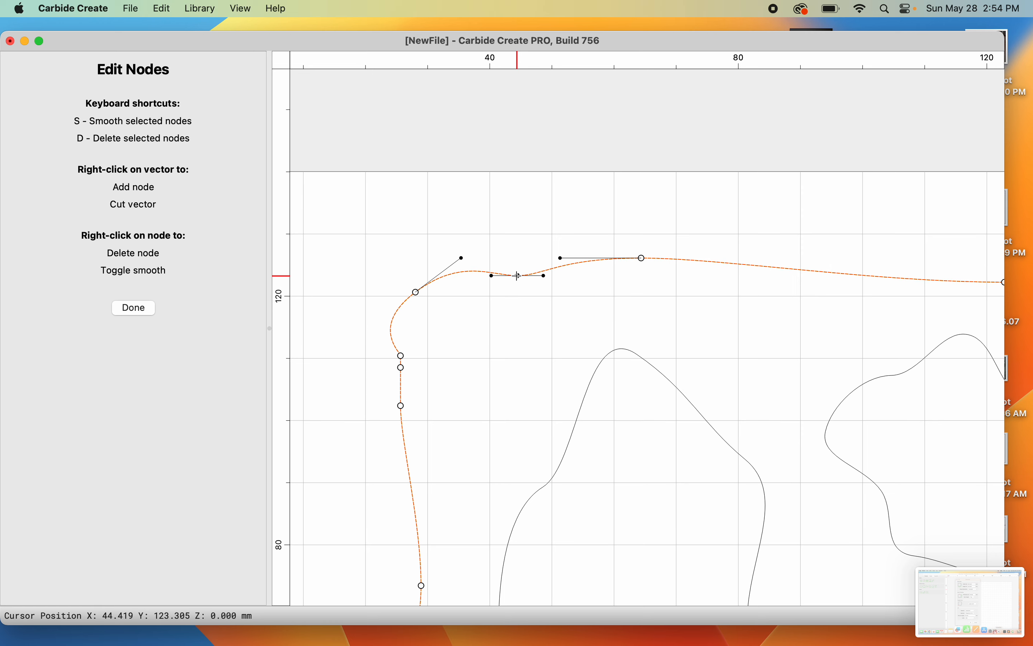
left_click(401, 367)
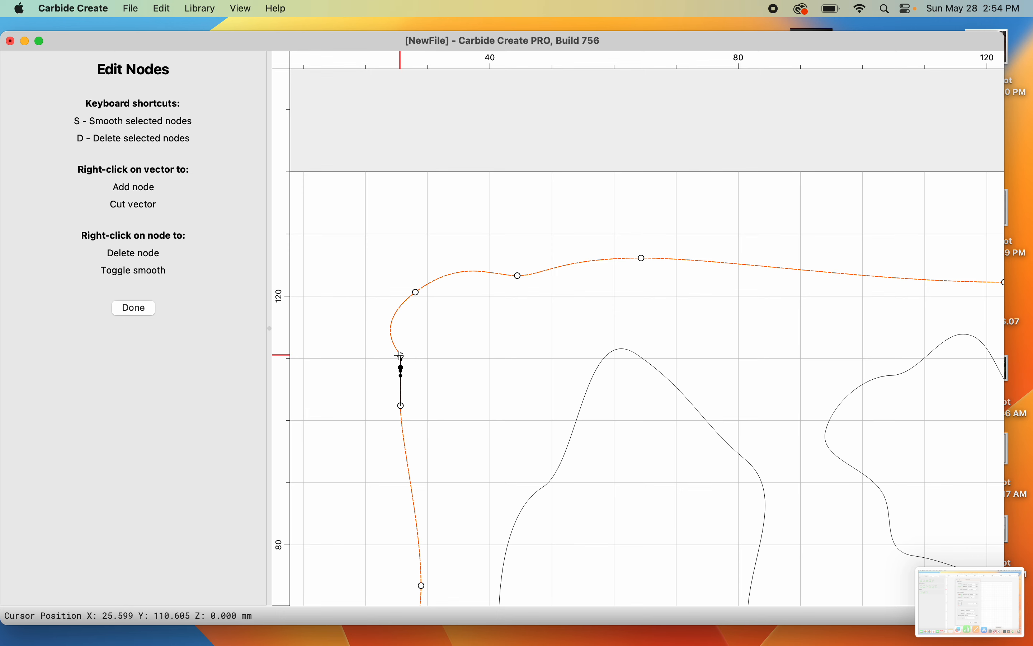
left_click(400, 355)
key("d")
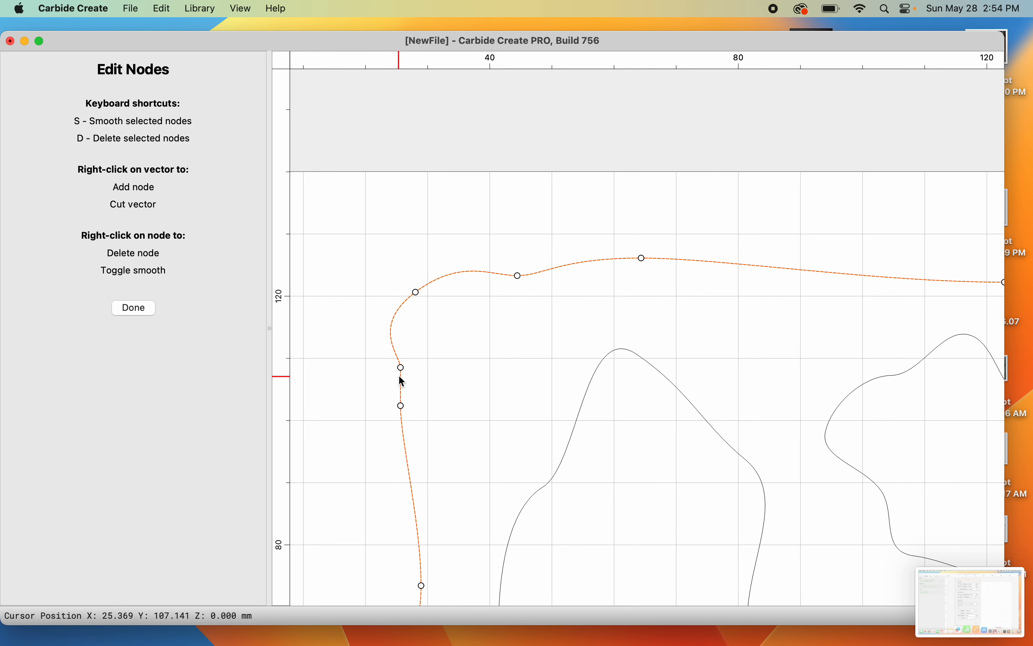
- Straighten the upper part of the left edge by moving its nodes to about X 29, Y 108 and X 29, Y 96
left_click_drag(400, 368, 385, 367)
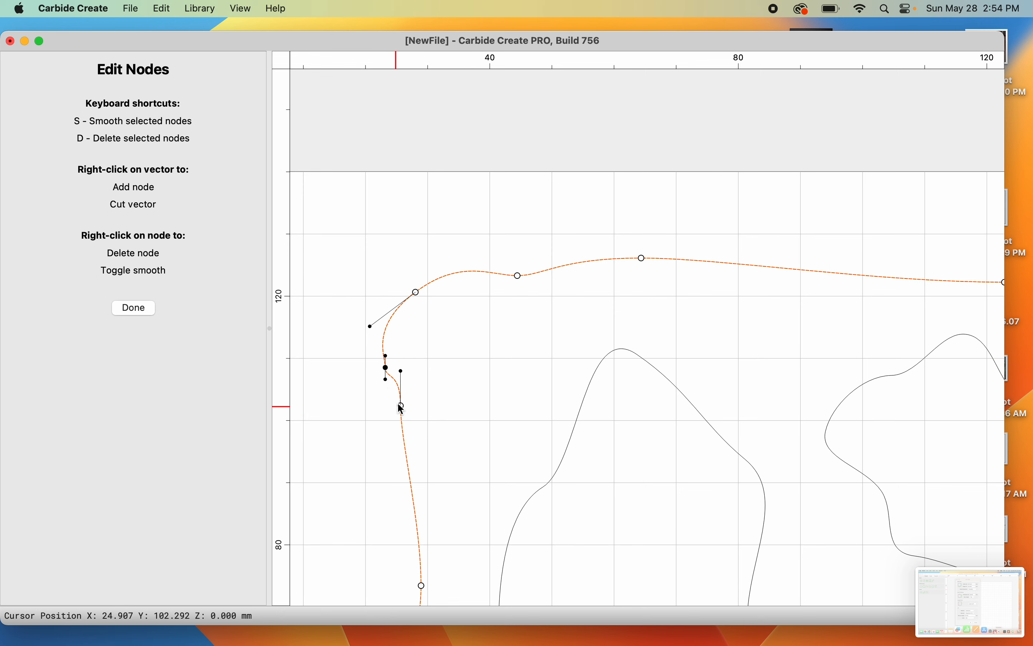
left_click_drag(401, 406, 425, 444)
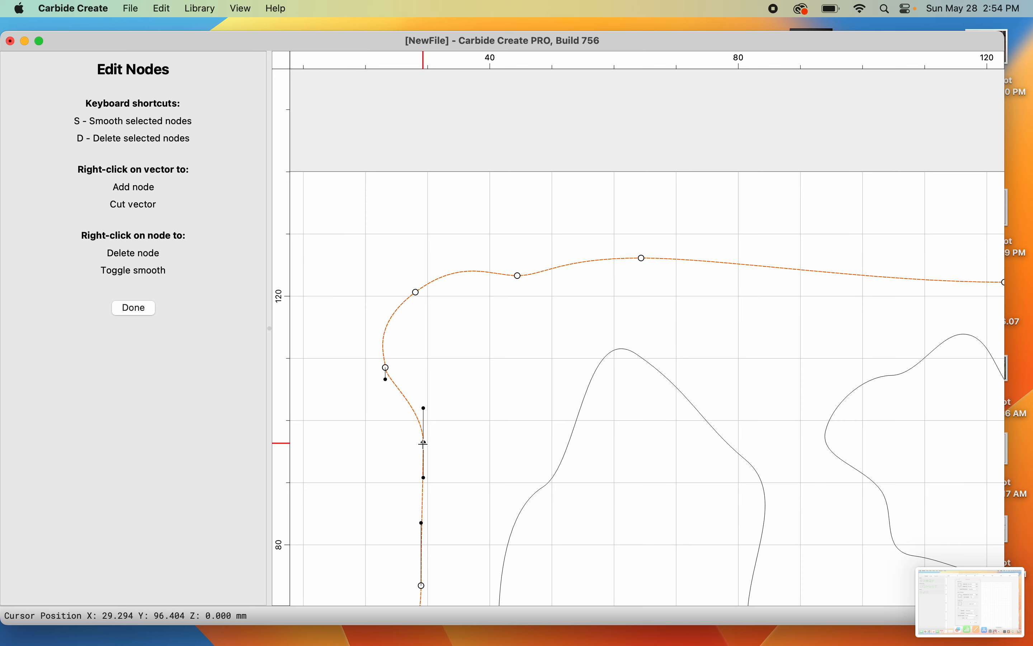
left_click_drag(386, 370, 423, 368)
- Tighten the upper-left corner by moving its nodes to about X 35, Y 121 and X 48, Y 122
left_click_drag(414, 291, 458, 287)
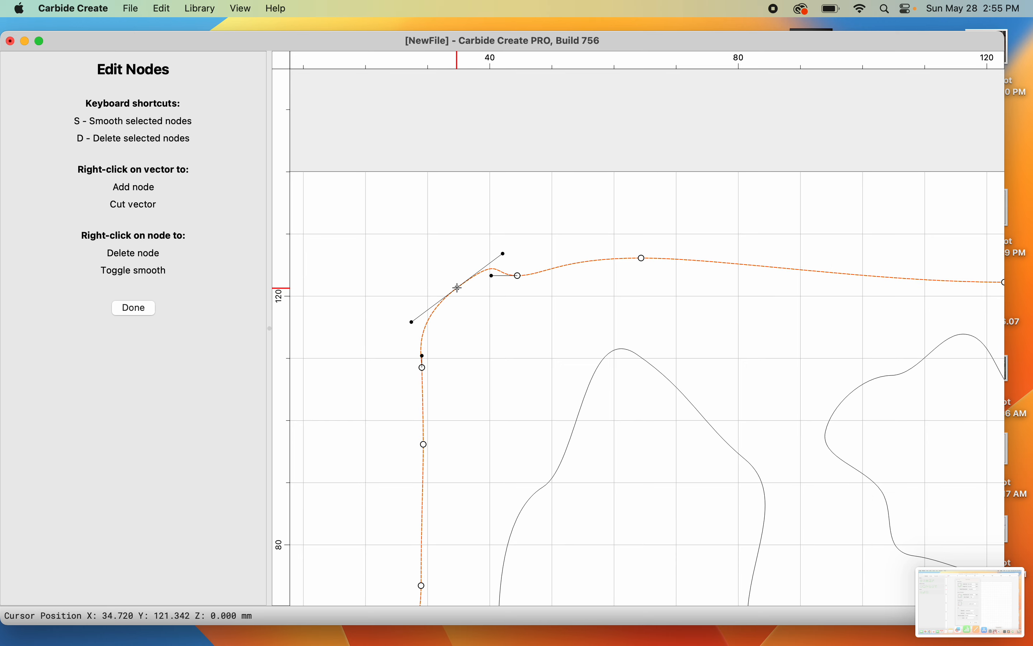
left_click_drag(521, 278, 563, 261)
scroll(564, 260, "down", 1)
scroll(563, 260, "down", 6)
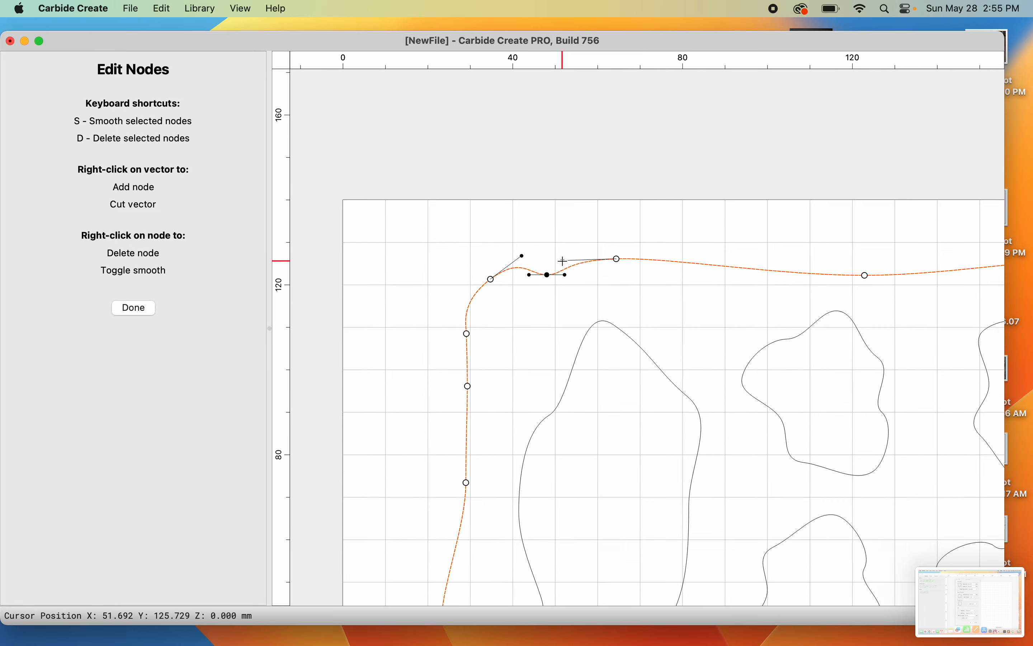
scroll(564, 261, "down", 3)
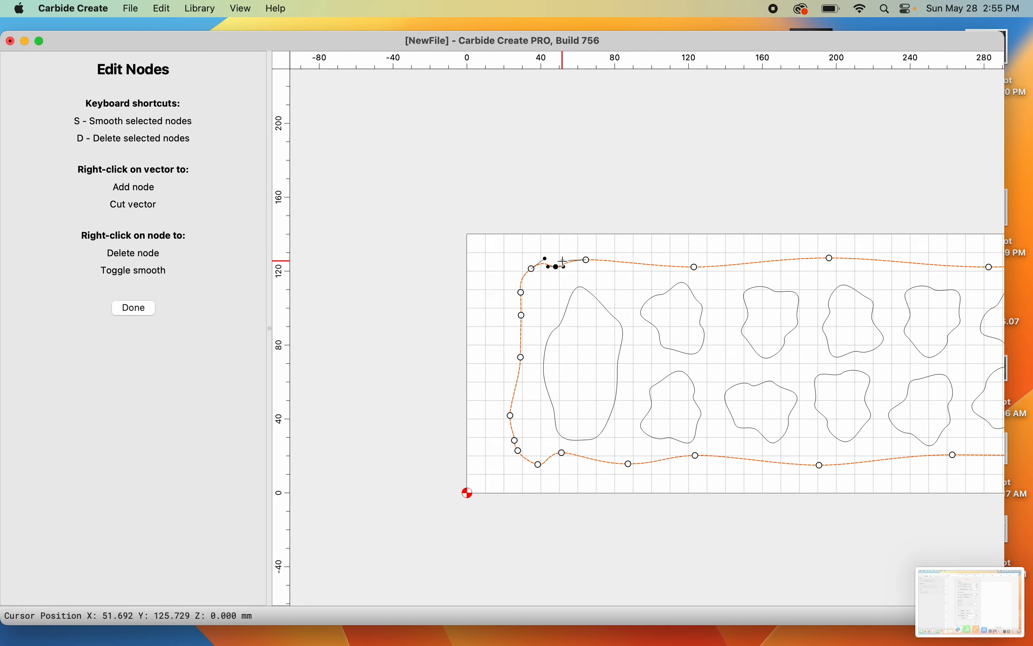
- Move the lower-edge node near the lower-left corner to about X 56, Y 19 and finish node editing
left_click_drag(561, 438, 567, 443)
scroll(686, 339, "down", 3)
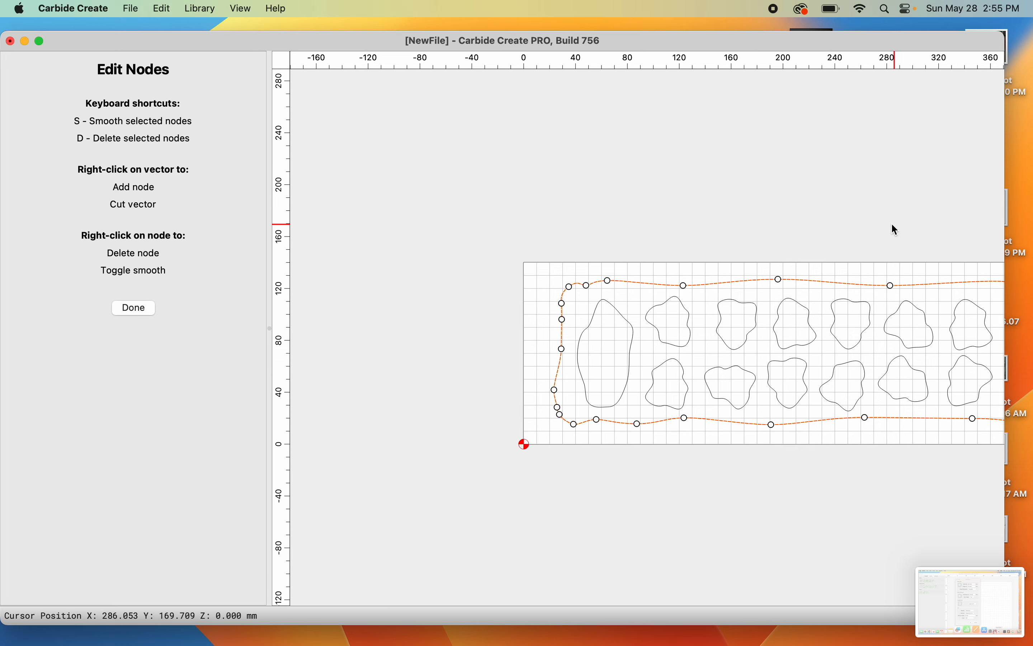
middle_click_drag(894, 229, 738, 191)
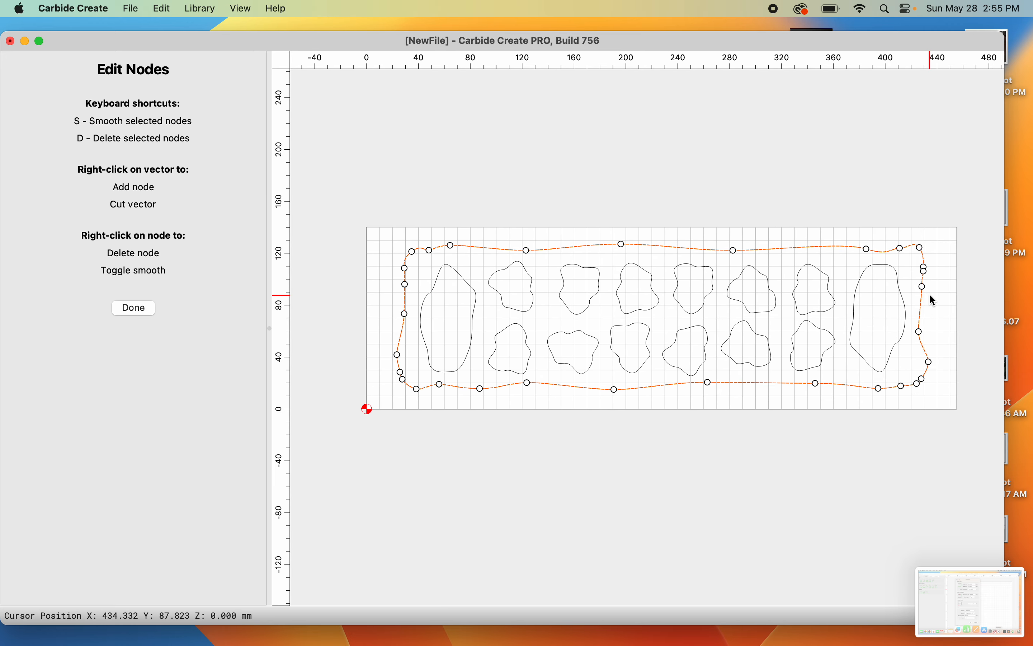
scroll(820, 380, "up", 2)
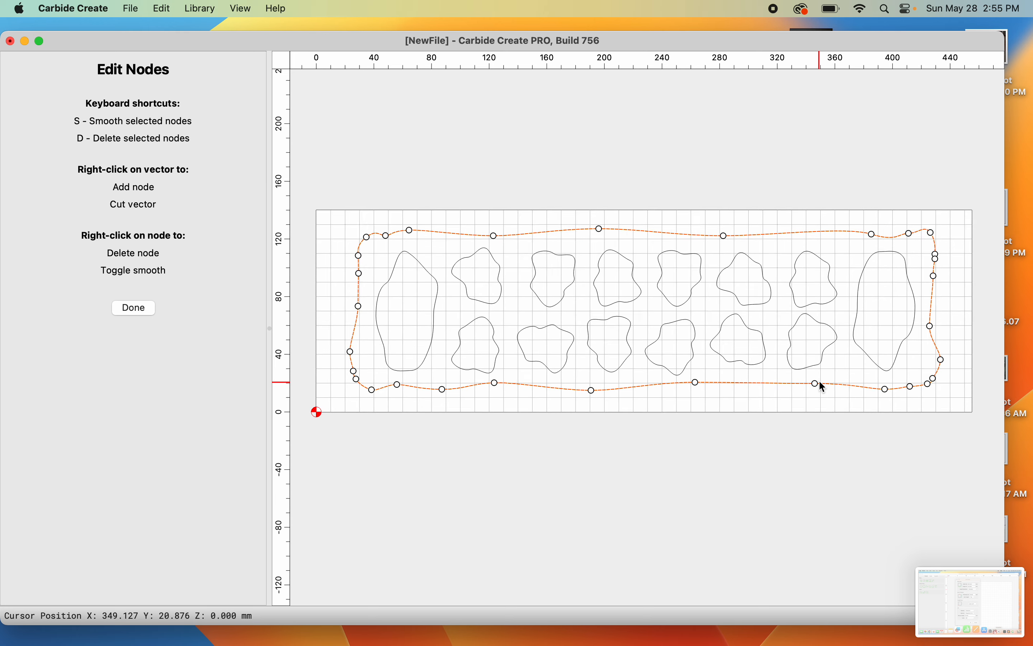
left_click(143, 307)
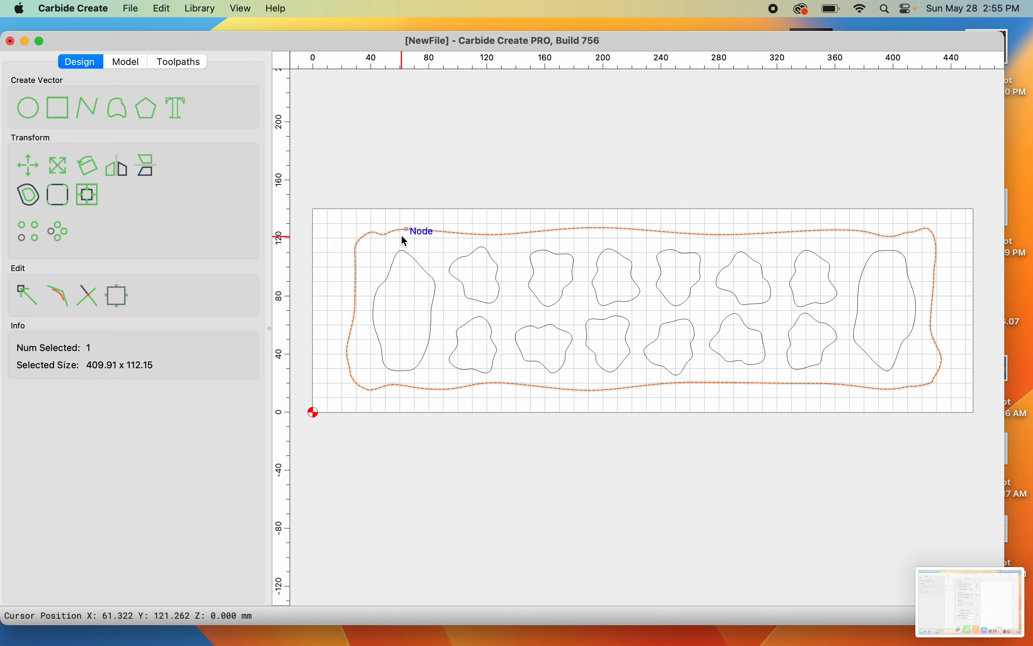
- Fillet all corners of the wavy outline with a 4 mm radius, replacing the original vectors
left_click(60, 197)
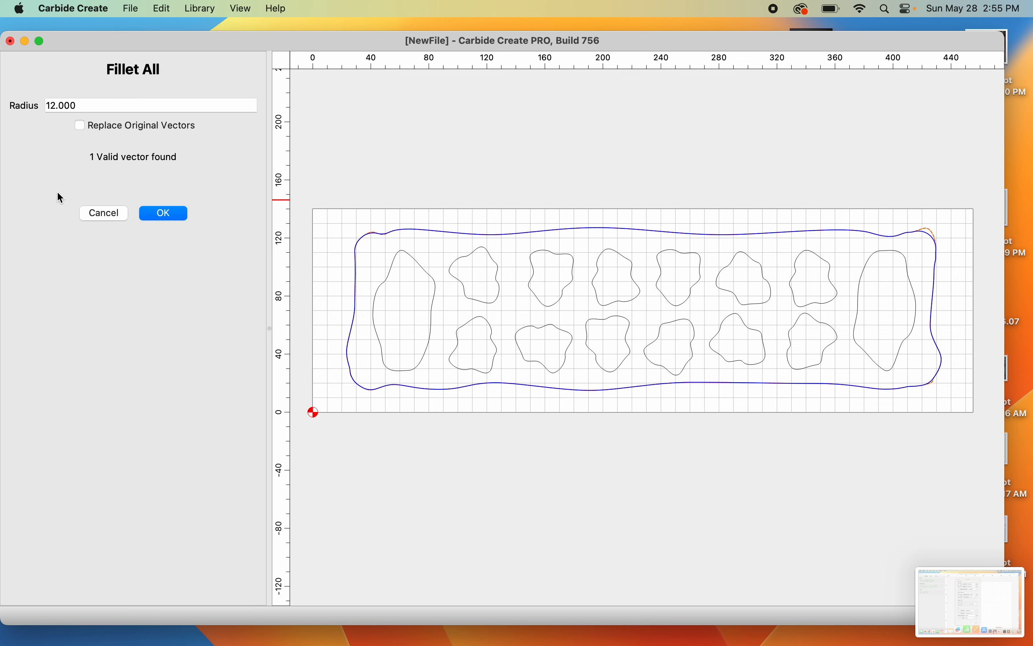
left_click_drag(148, 105, 1, 96)
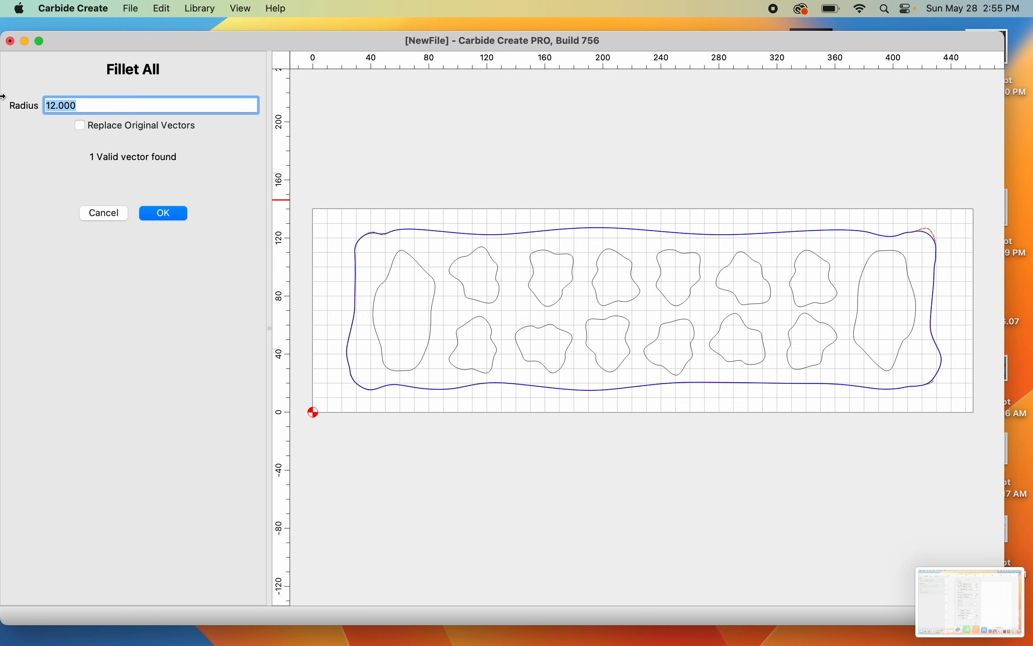
type("4")
left_click(81, 125)
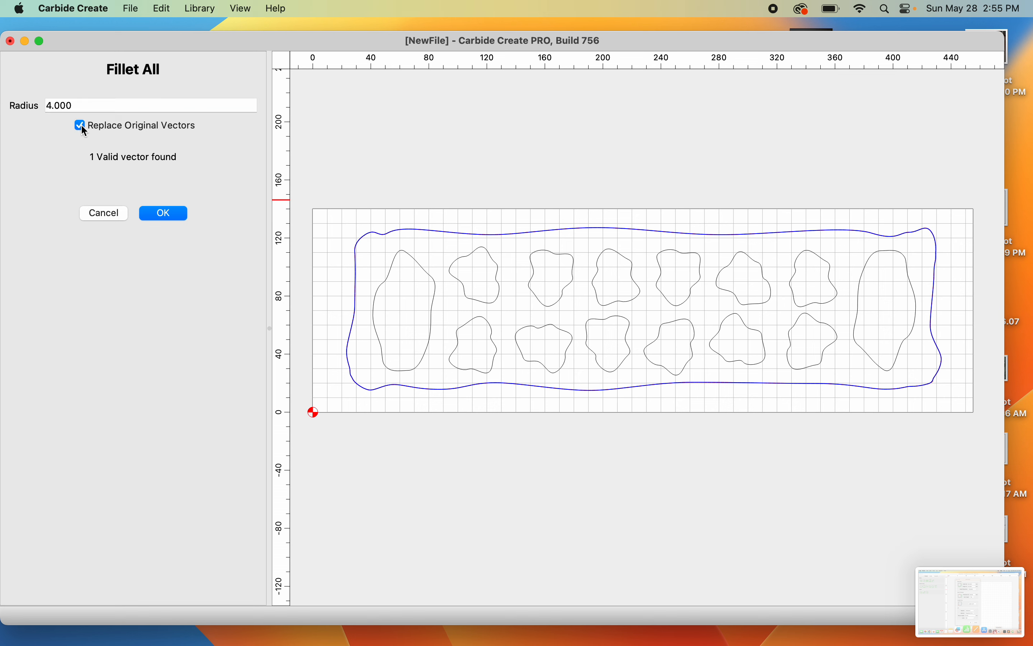
left_click(155, 218)
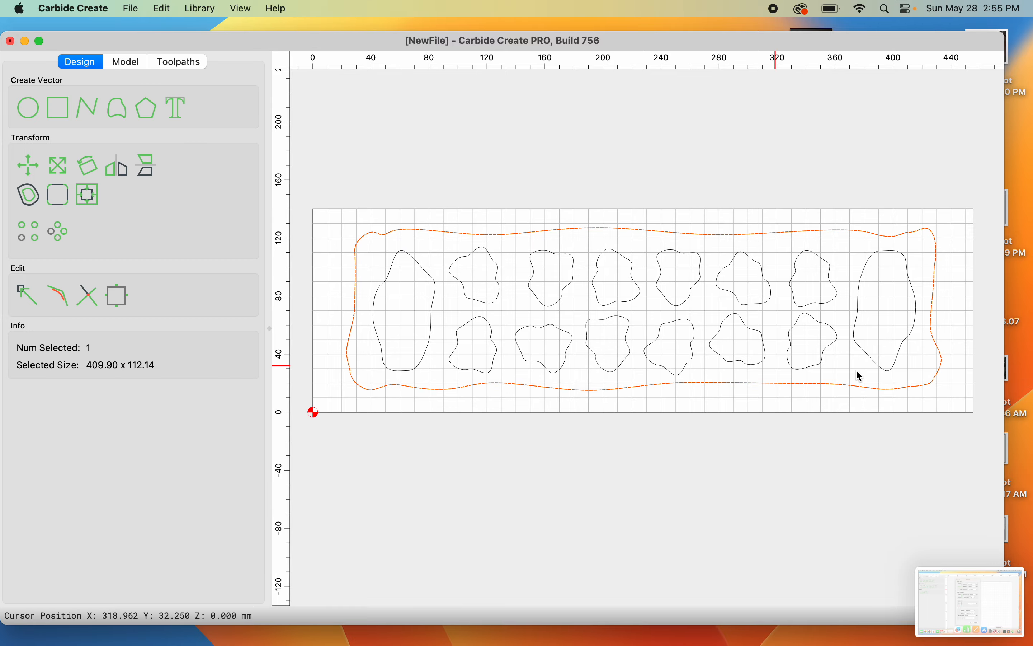
- Edit the filleted outline's nodes and delete the closely spaced ones around the lower-right corner
scroll(930, 391, "up", 10)
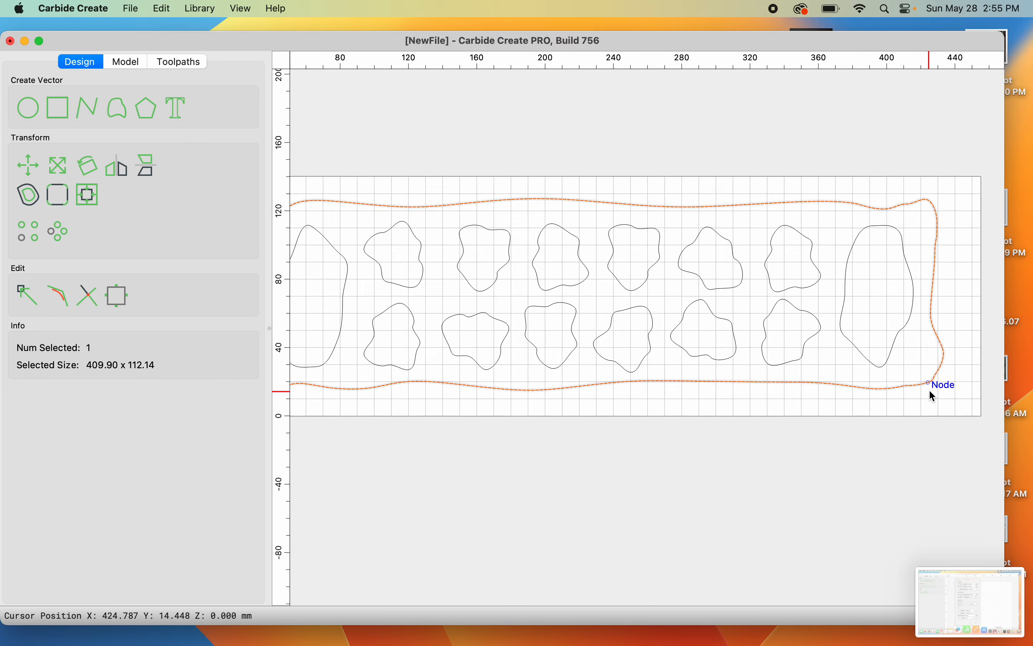
scroll(930, 389, "up", 4)
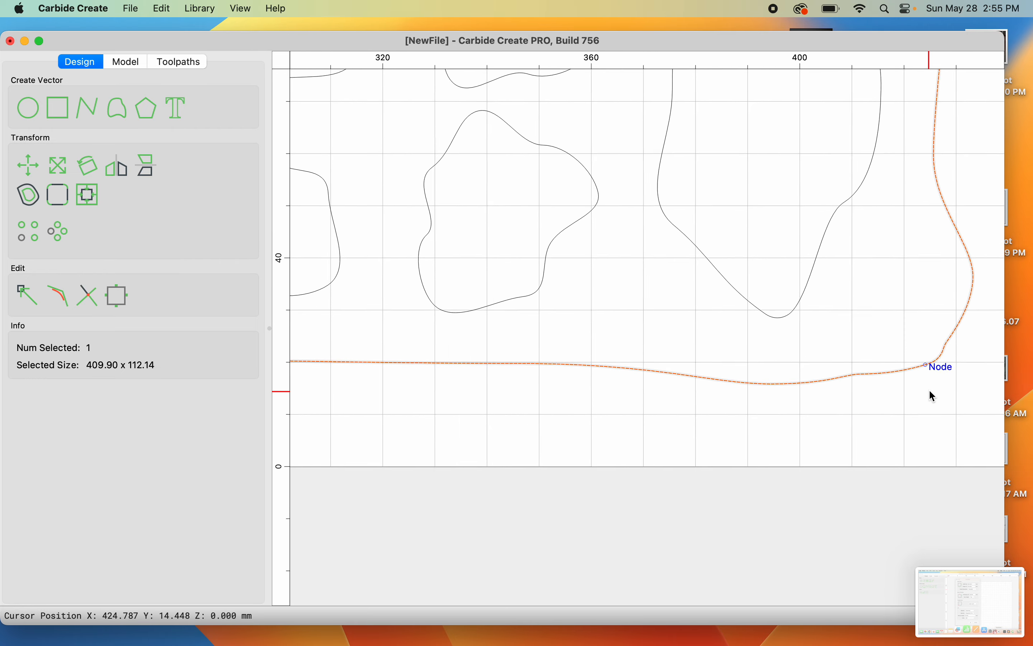
left_click(23, 297)
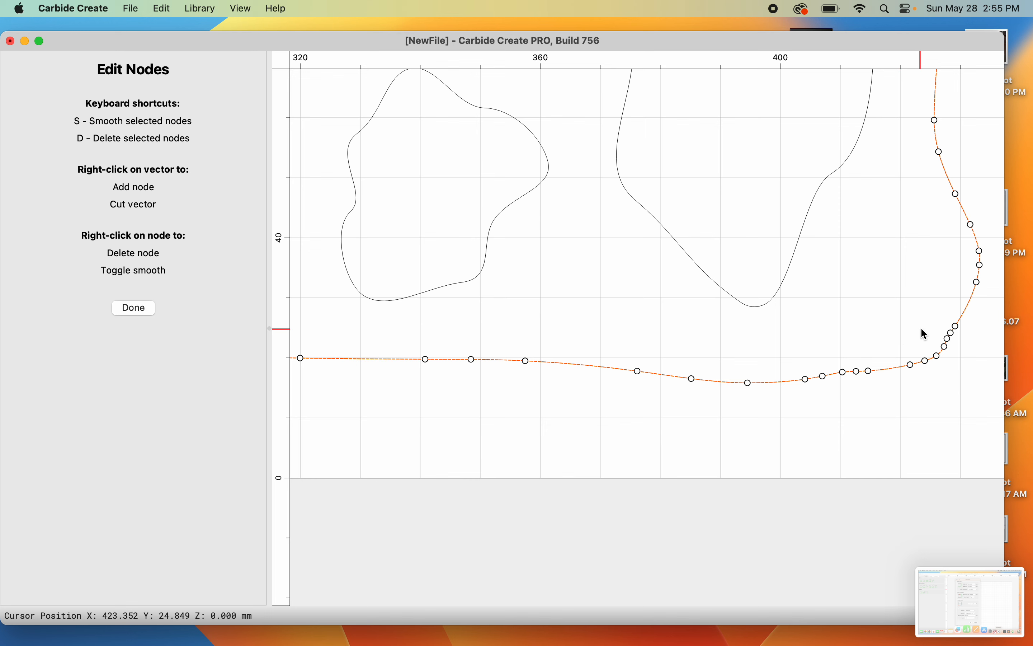
left_click_drag(922, 327, 965, 359)
key("d")
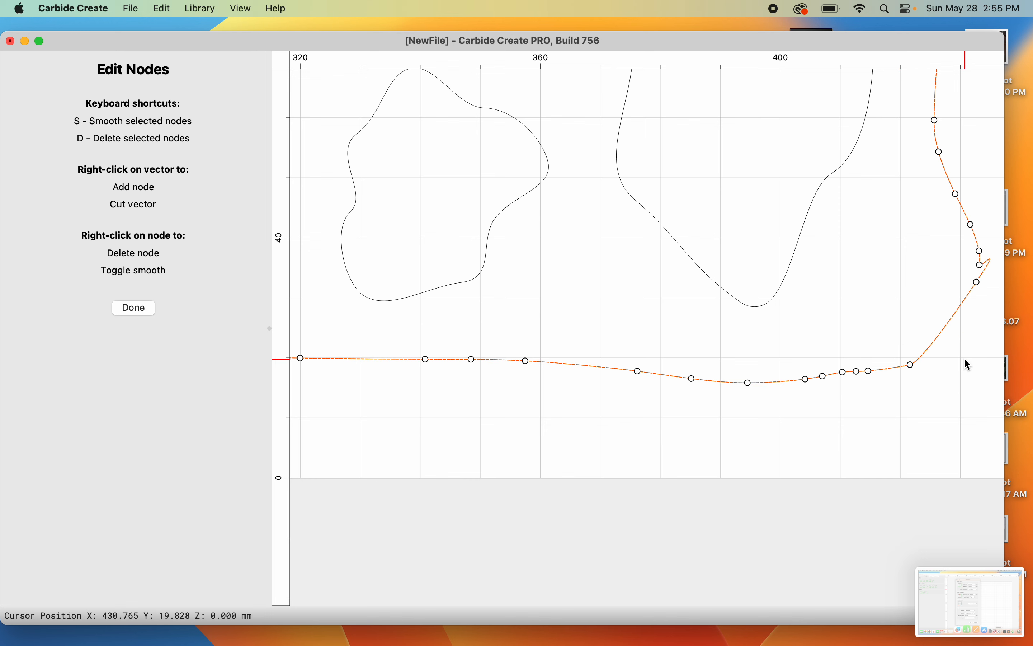
- Reshape the lower-right corner with nodes at about X 428, Y 27 and X 420, Y 21, deleting the surplus node near X 433, Y 35
left_click_drag(979, 282, 987, 268)
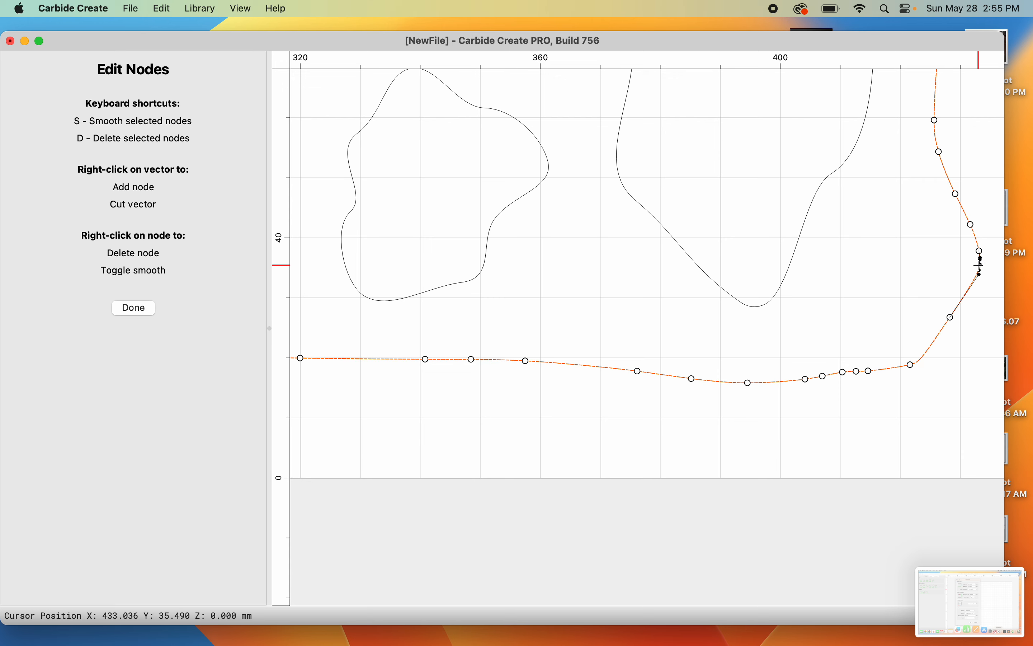
left_click(907, 365)
left_click_drag(908, 365, 898, 352)
- Delete the surplus lower-edge nodes between about X 407 and X 413, and the corner node near X 420, Y 21
left_click_drag(814, 359, 861, 381)
key("d")
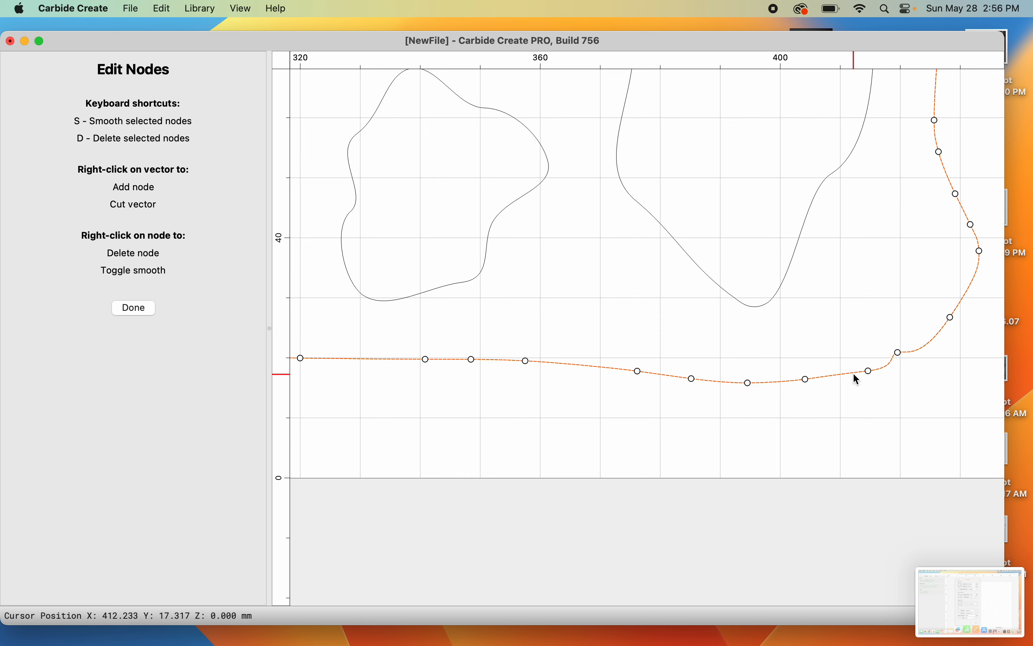
left_click(898, 352)
key("d")
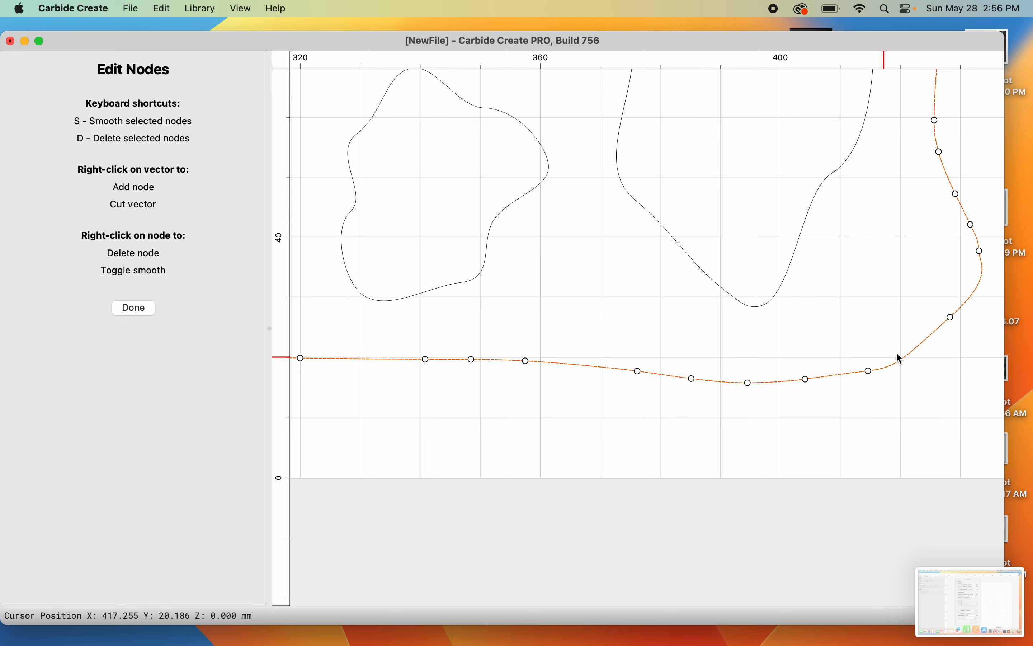
- Move the remaining lower-right corner node inward to about X 425, Y 27
left_click(946, 318)
left_click_drag(945, 318, 934, 317)
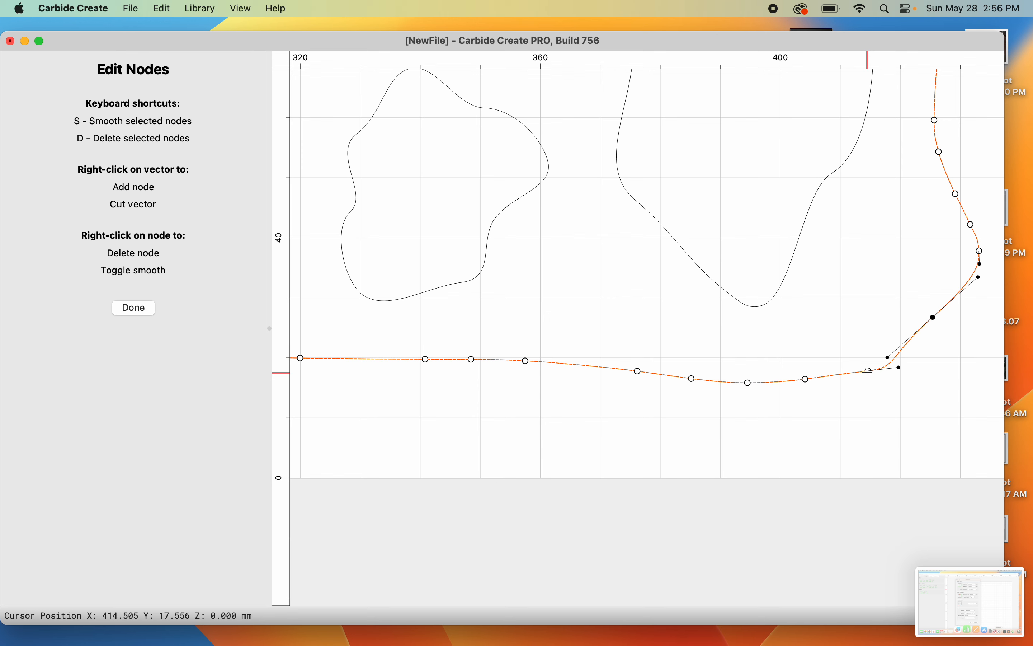
- Reshape the outline's lower edge with nodes at about X 412, Y 18 and X 403, Y 20, and tilt the curve handle near X 376 upward
left_click_drag(863, 375, 770, 374)
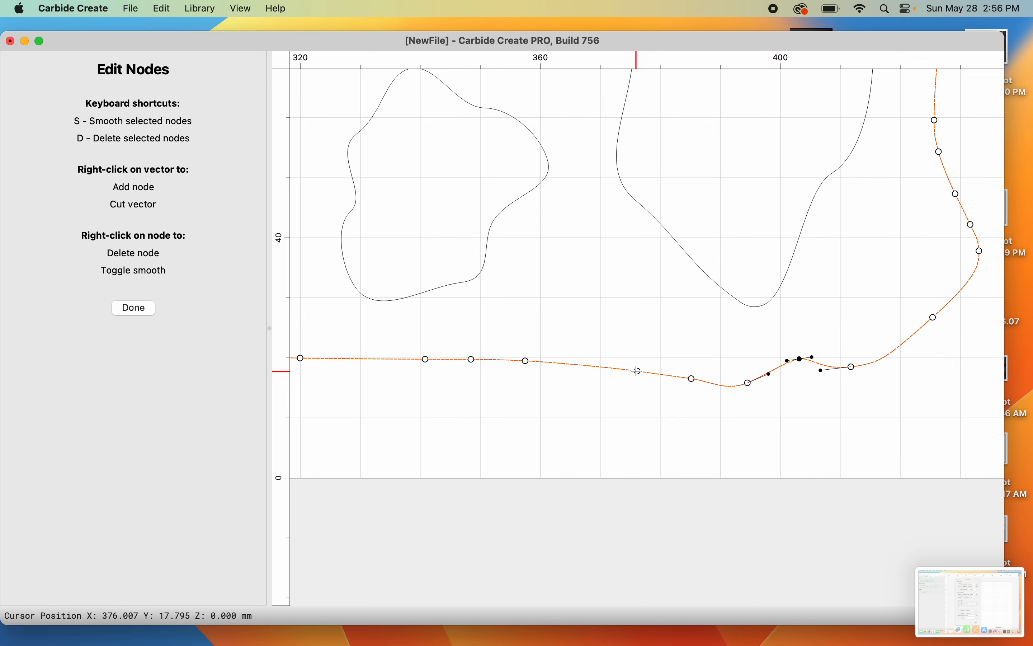
left_click(639, 371)
left_click_drag(667, 375, 669, 365)
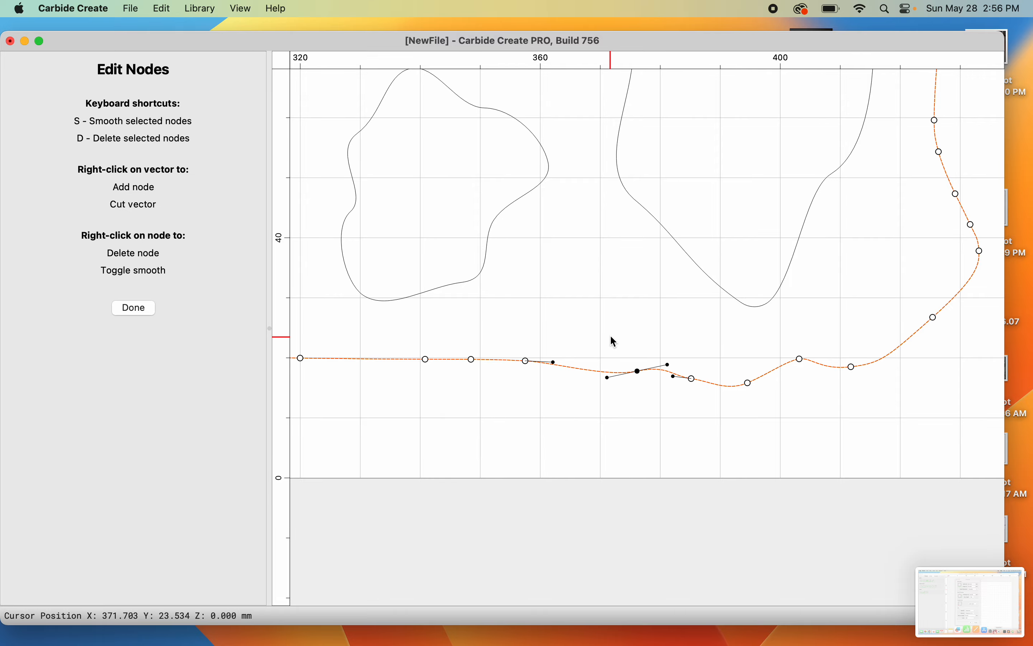
- Delete the right-edge nodes near X 433, Y 38, X 429, Y 47 and X 426, Y 60
scroll(611, 337, "down", 3)
scroll(614, 342, "down", 1)
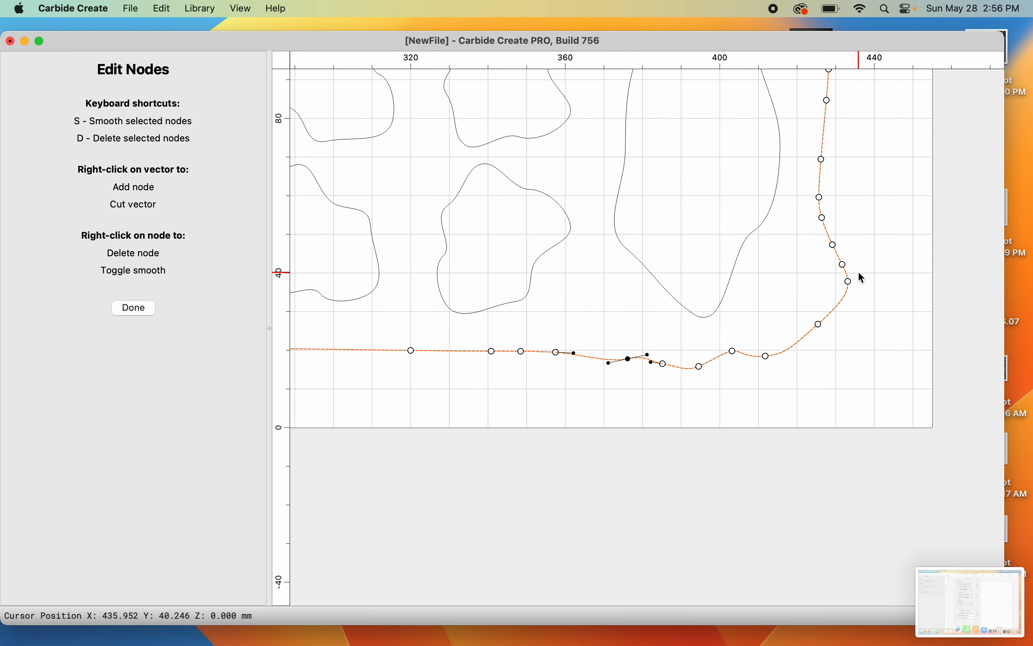
left_click(849, 281)
key("d")
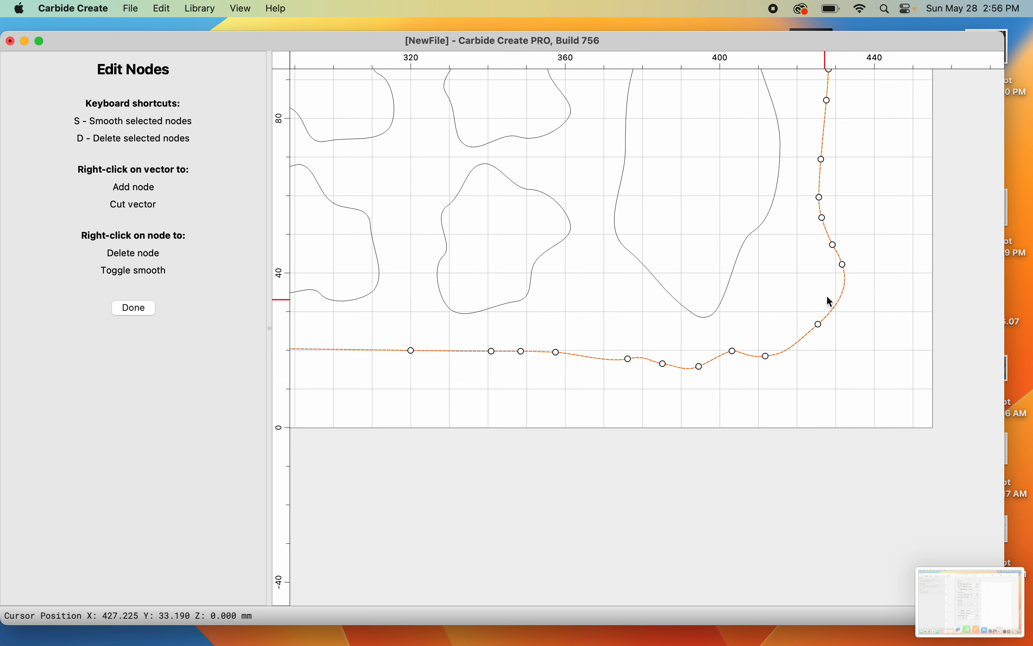
left_click(833, 246)
key("d")
left_click(818, 201)
left_click(819, 210)
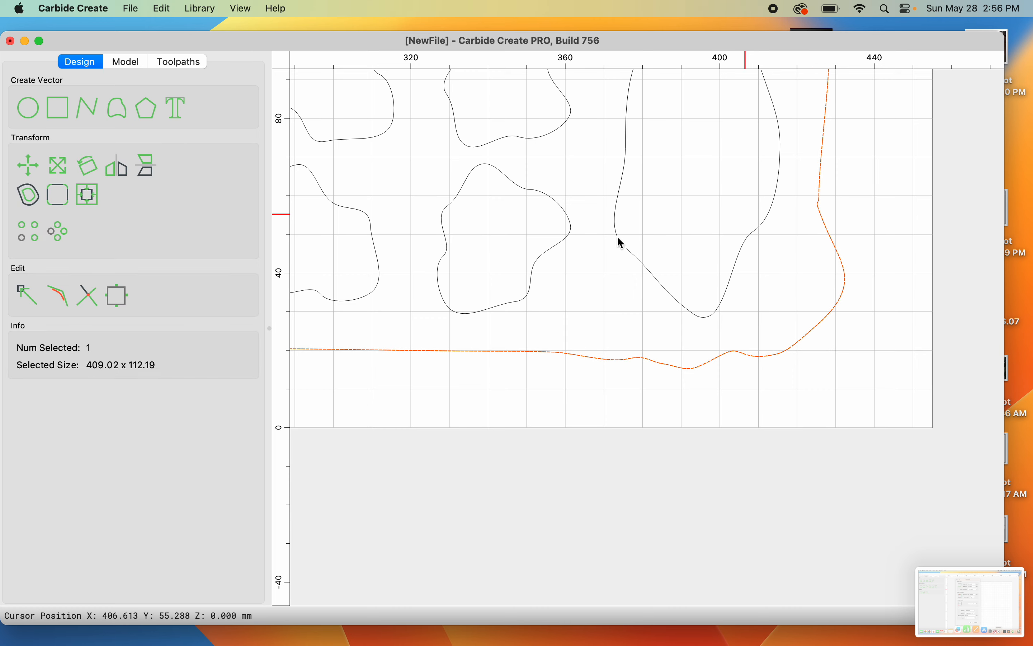
left_click(24, 299)
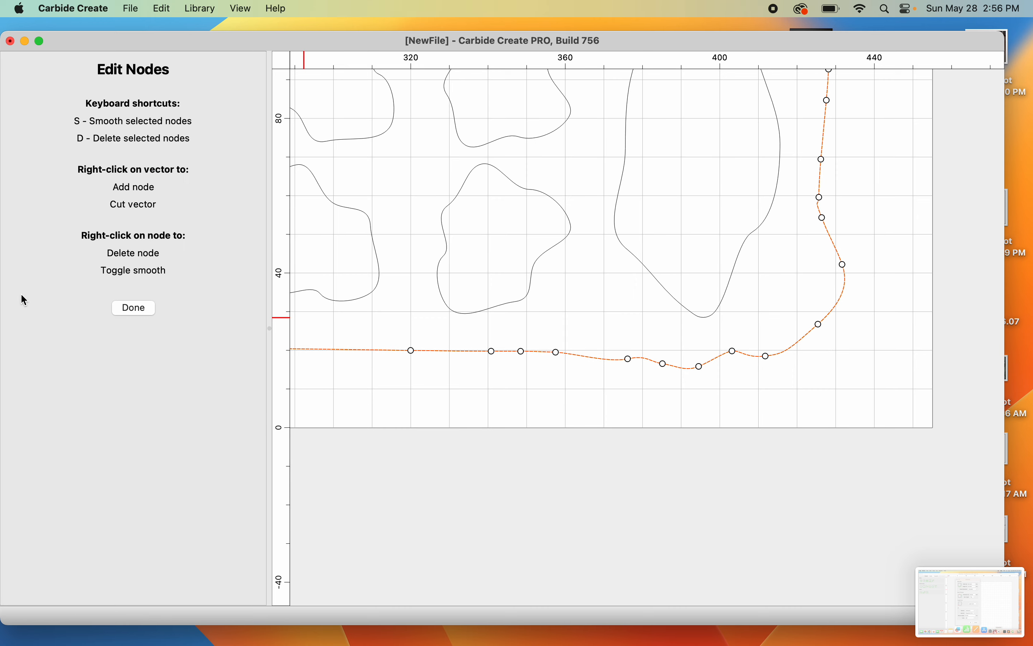
left_click(819, 196)
key("d")
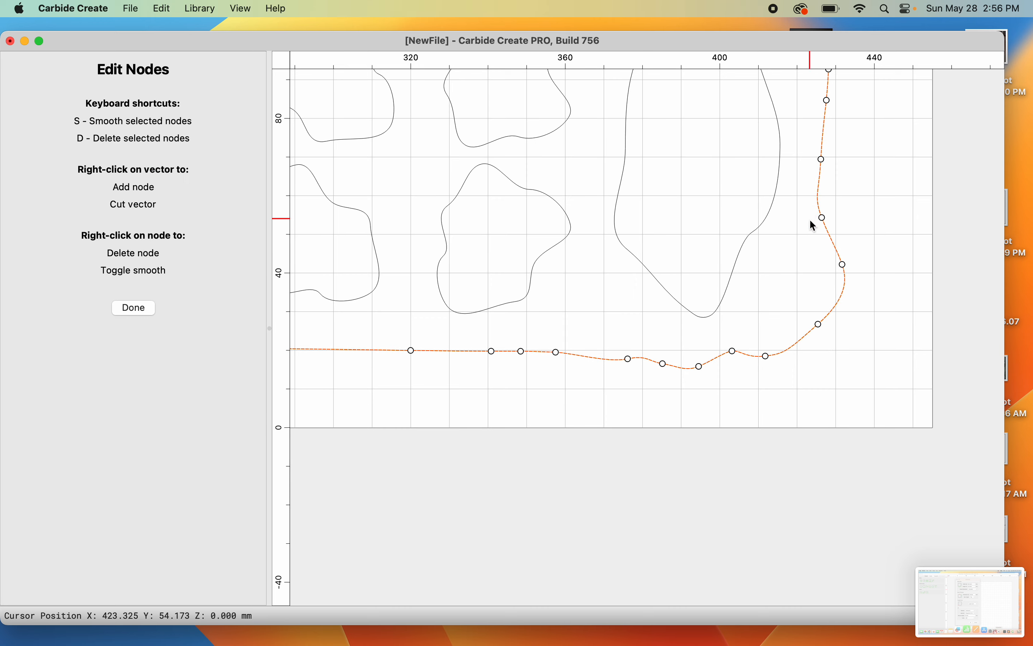
- Move the two lower-right corner nodes inward to about X 425, Y 41 and X 421, Y 28, and finish node editing
left_click_drag(844, 263, 818, 269)
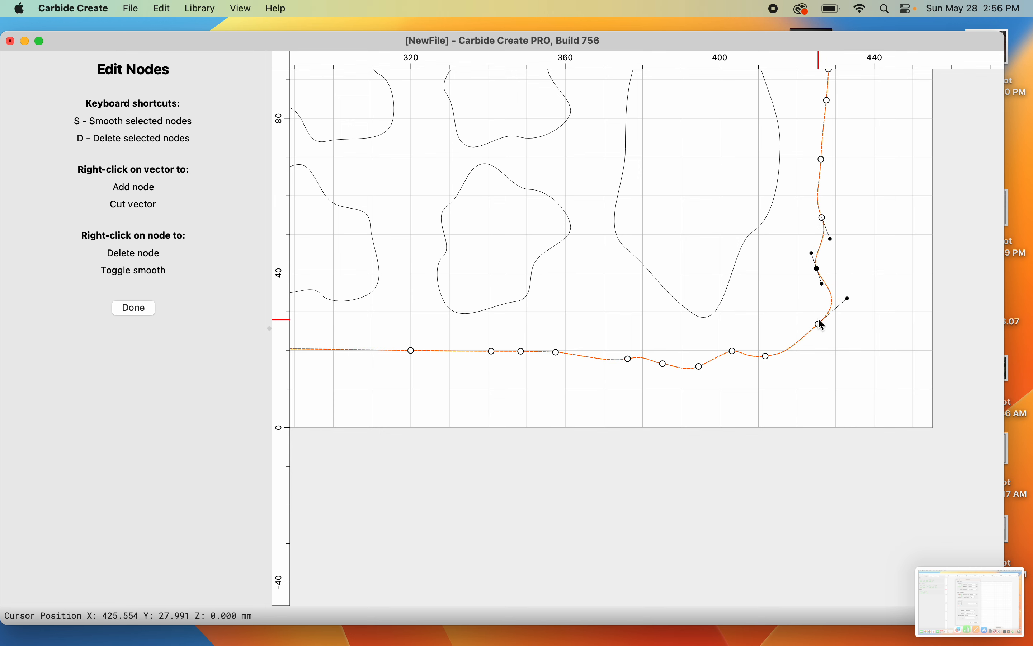
left_click_drag(820, 324, 800, 288)
scroll(801, 288, "down", 5)
scroll(801, 290, "down", 3)
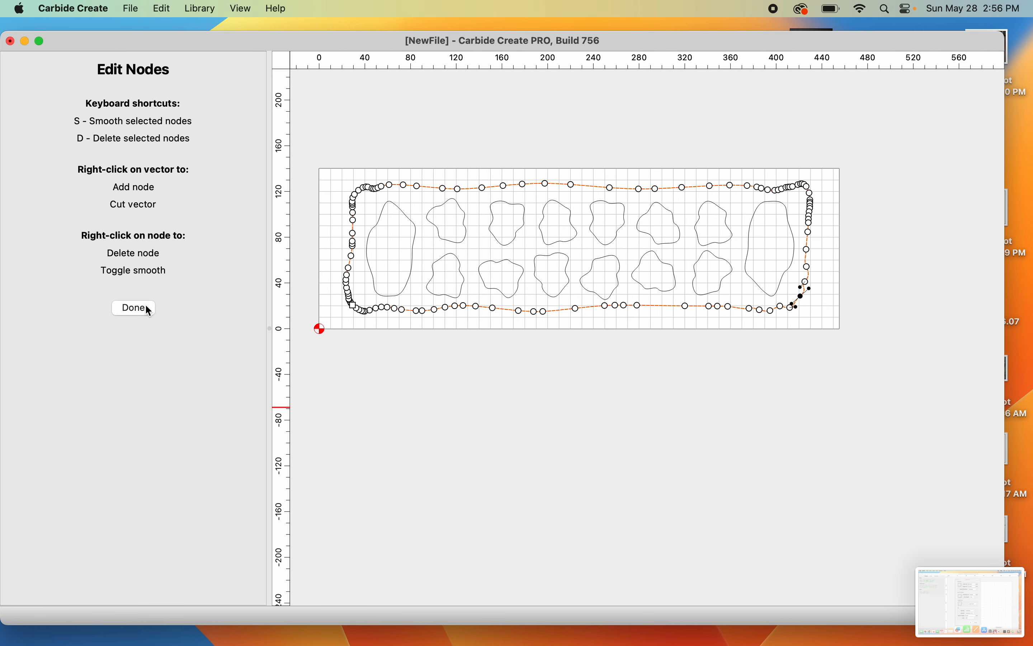
left_click(133, 308)
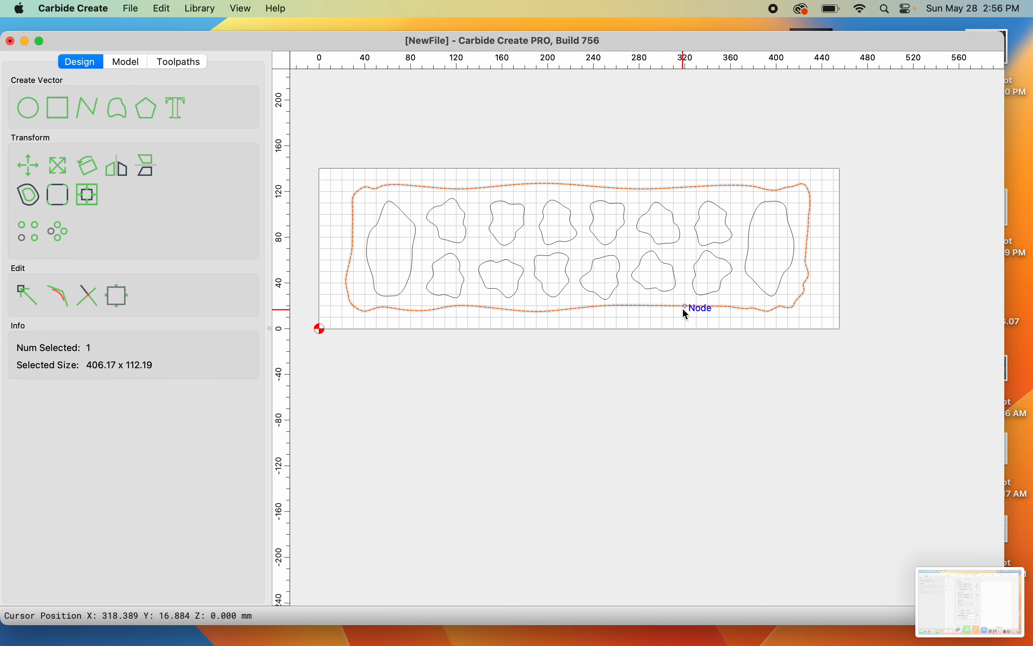
- Fillet the outer outline with a 4 mm radius, replacing the original vector, and deselect it
left_click(65, 193)
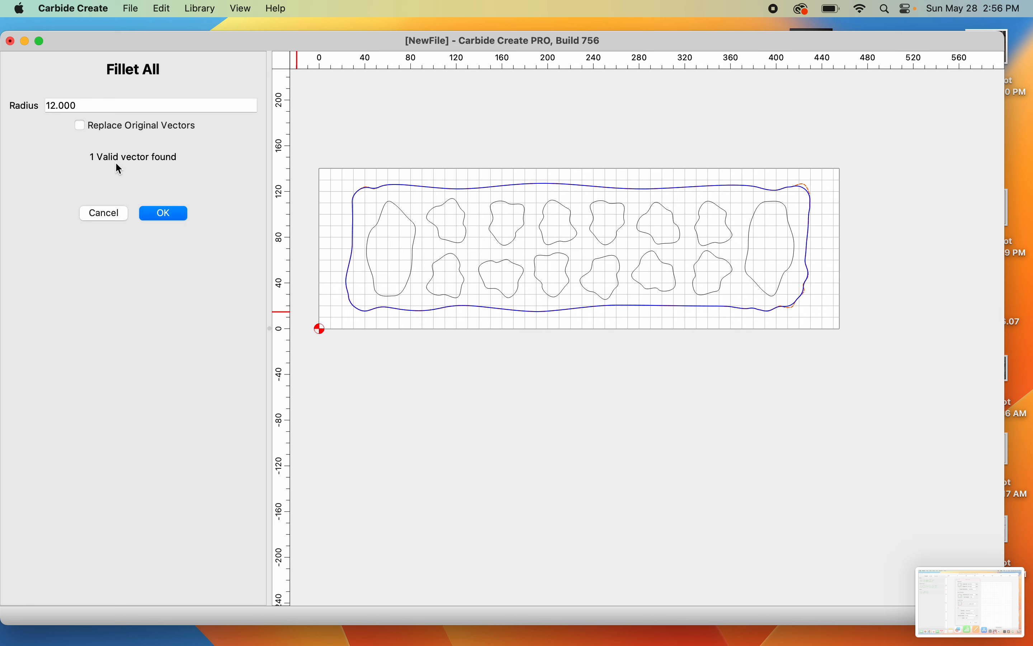
left_click_drag(187, 104, 2, 112)
type("4")
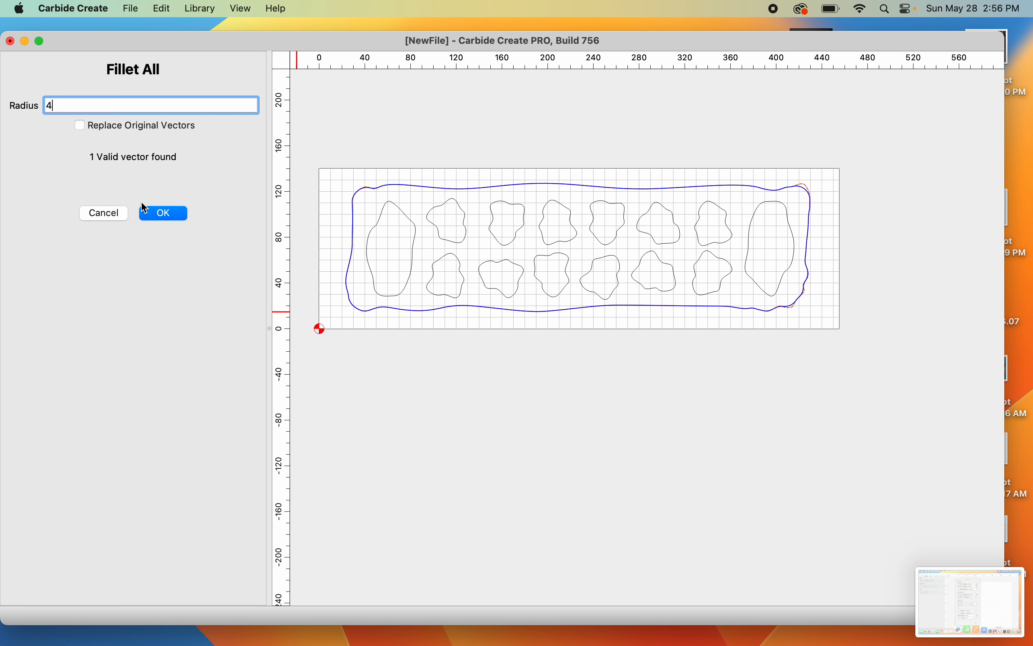
left_click(128, 125)
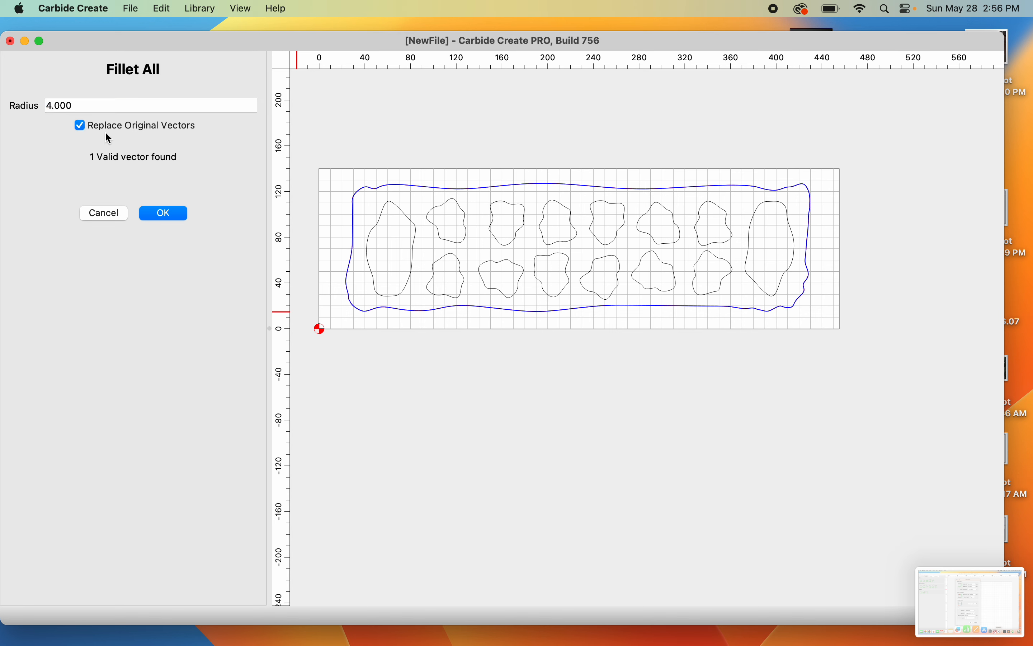
left_click(91, 125)
left_click(81, 128)
left_click(161, 213)
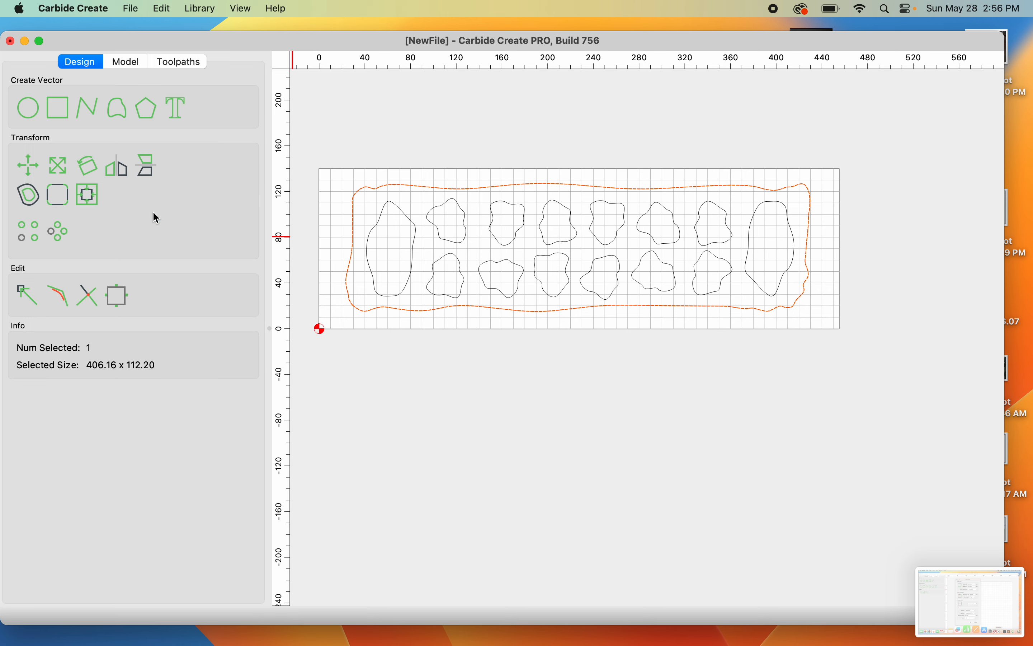
left_click(541, 376)
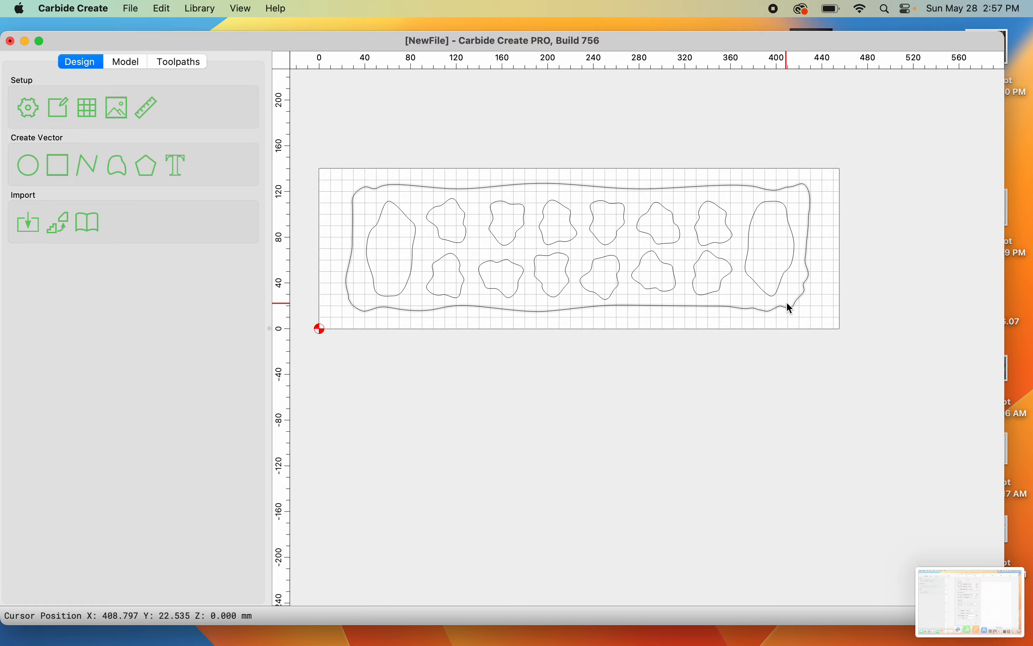
scroll(786, 303, "up", 8)
scroll(787, 303, "up", 6)
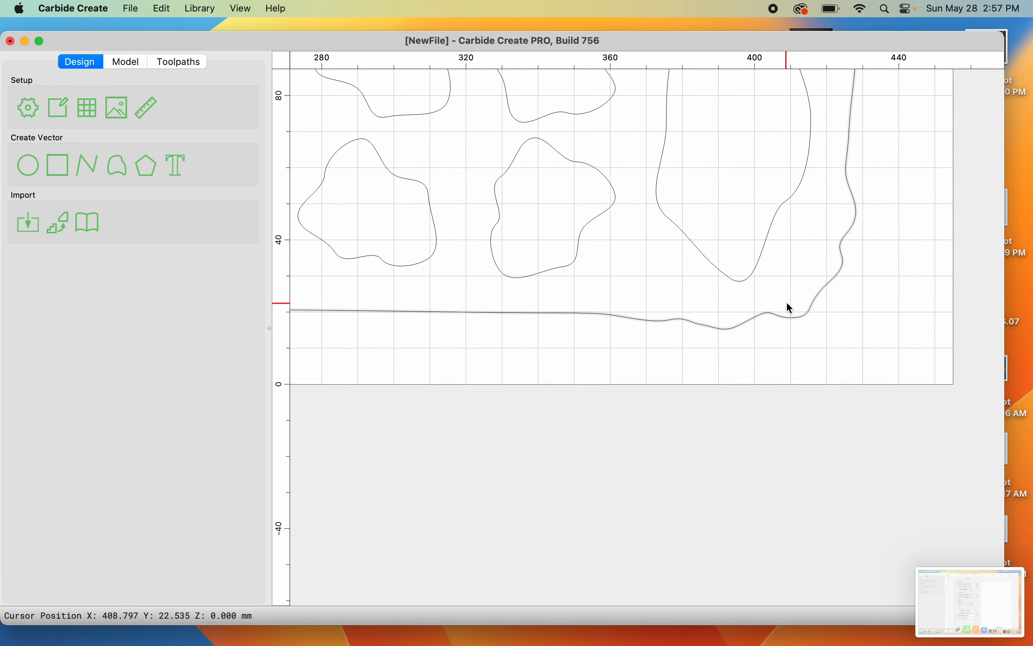
scroll(787, 303, "down", 3)
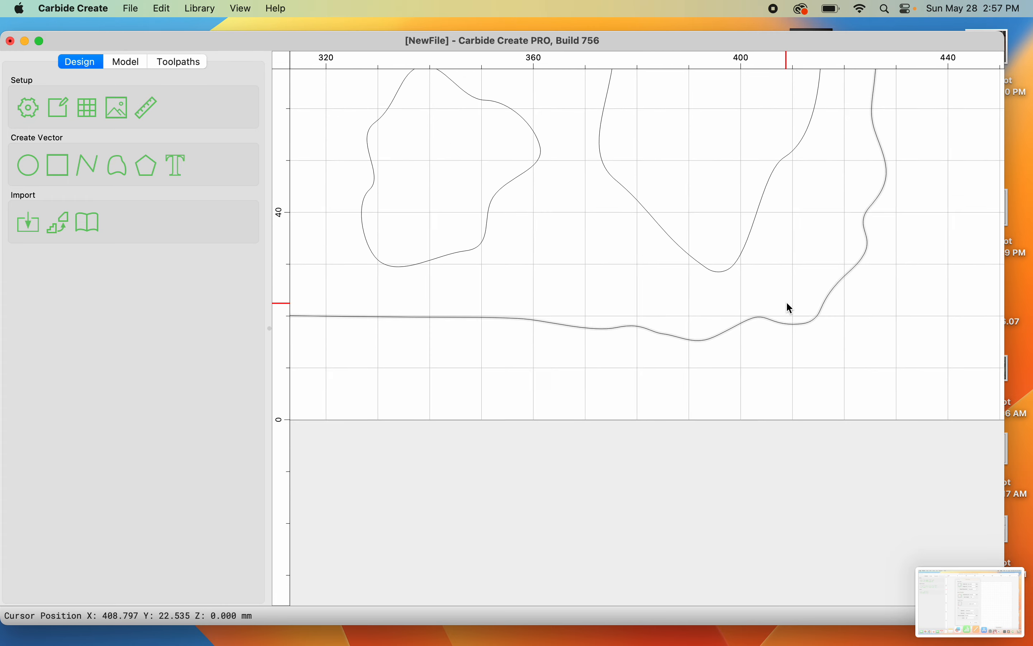
left_click(652, 323)
left_click(22, 301)
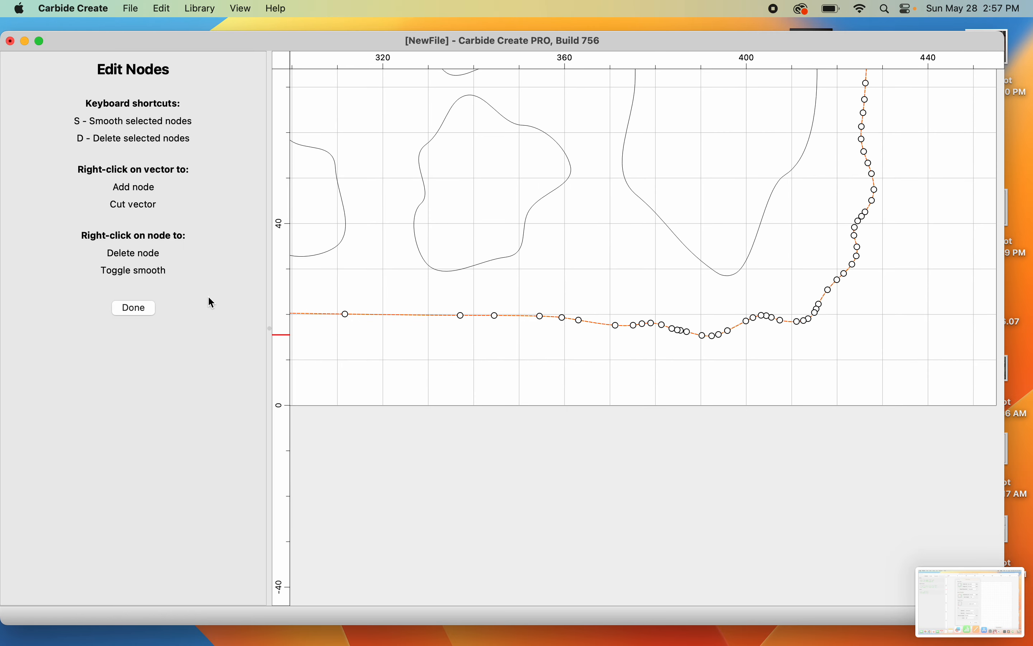
key("Escape")
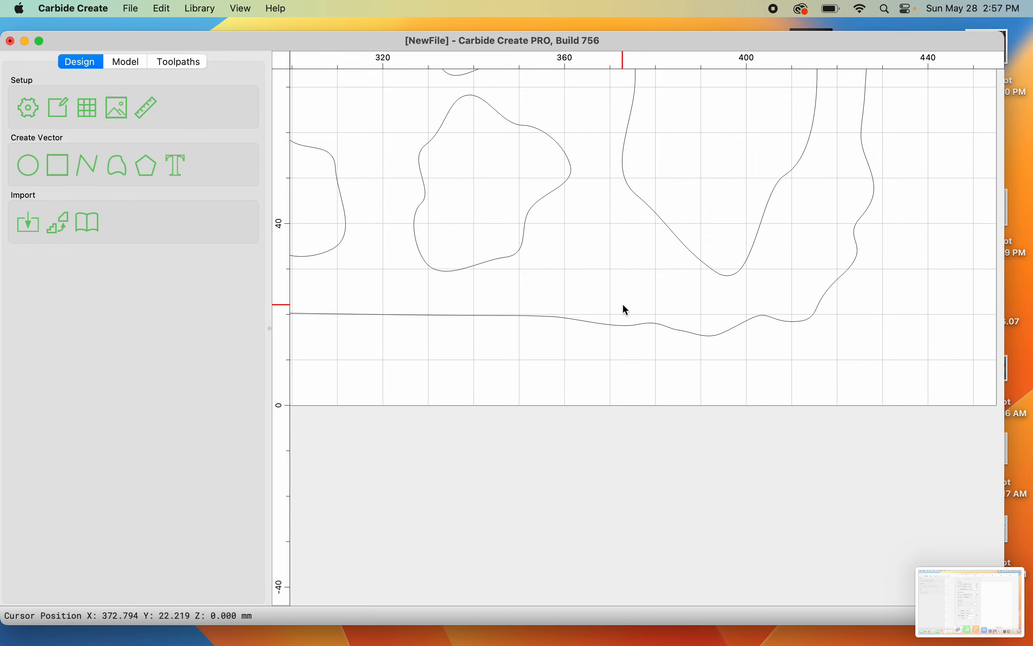
- Edit the outer outline's nodes and delete the surplus lower-edge ones between about X 375 and X 386
left_click(627, 323)
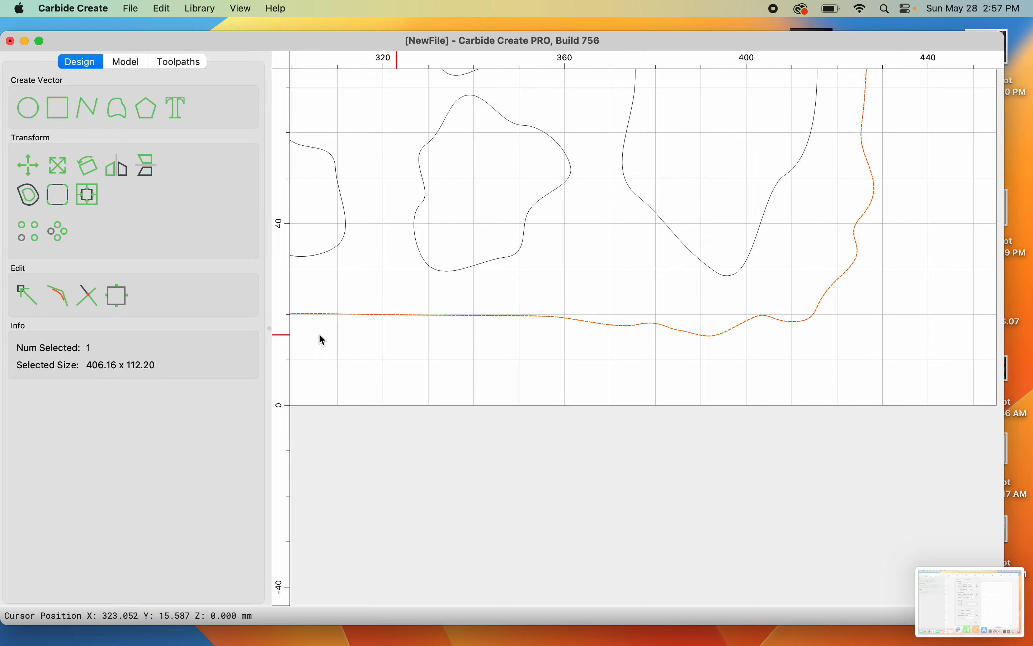
left_click(23, 295)
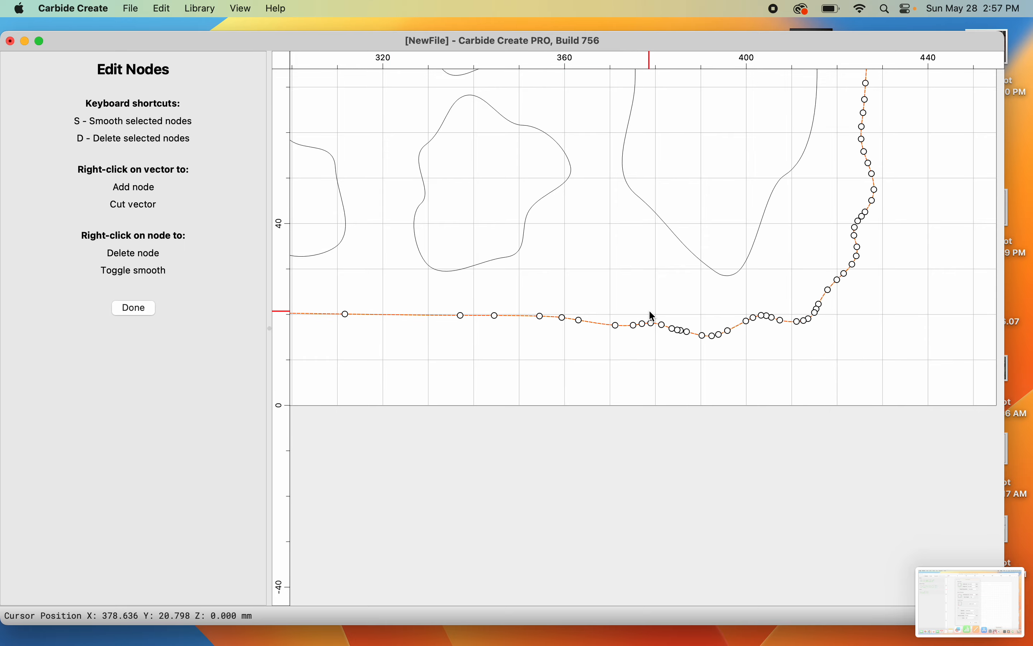
scroll(652, 314, "up", 5)
scroll(653, 316, "up", 2)
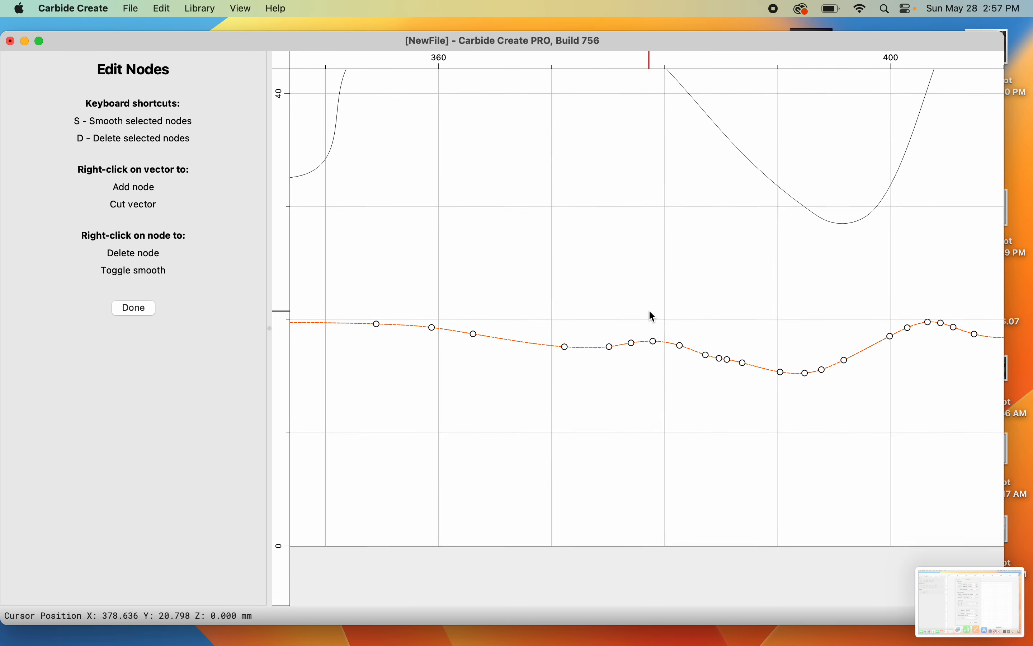
left_click_drag(606, 317, 730, 379)
key("d")
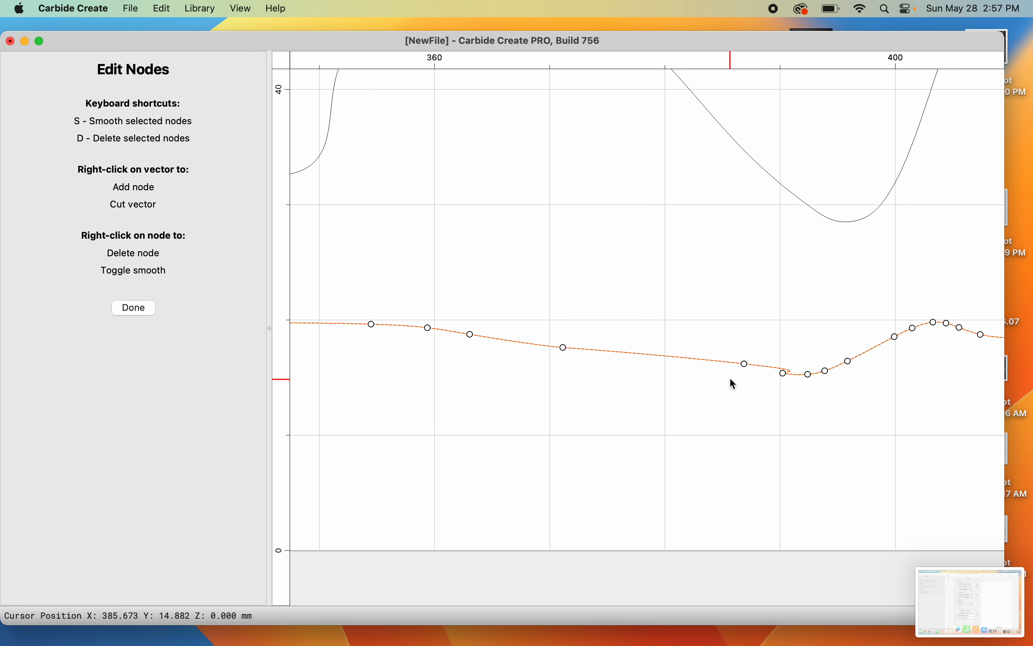
- Delete the two lower-edge nodes near X 390 and X 392 to remove the kink in the outline
left_click(784, 373)
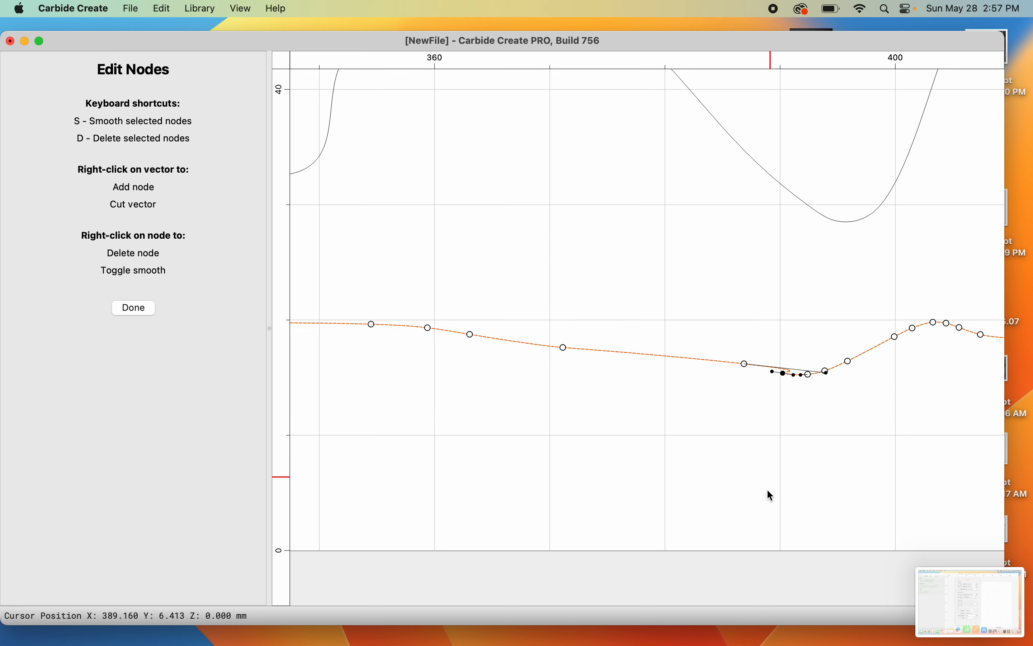
left_click(744, 540)
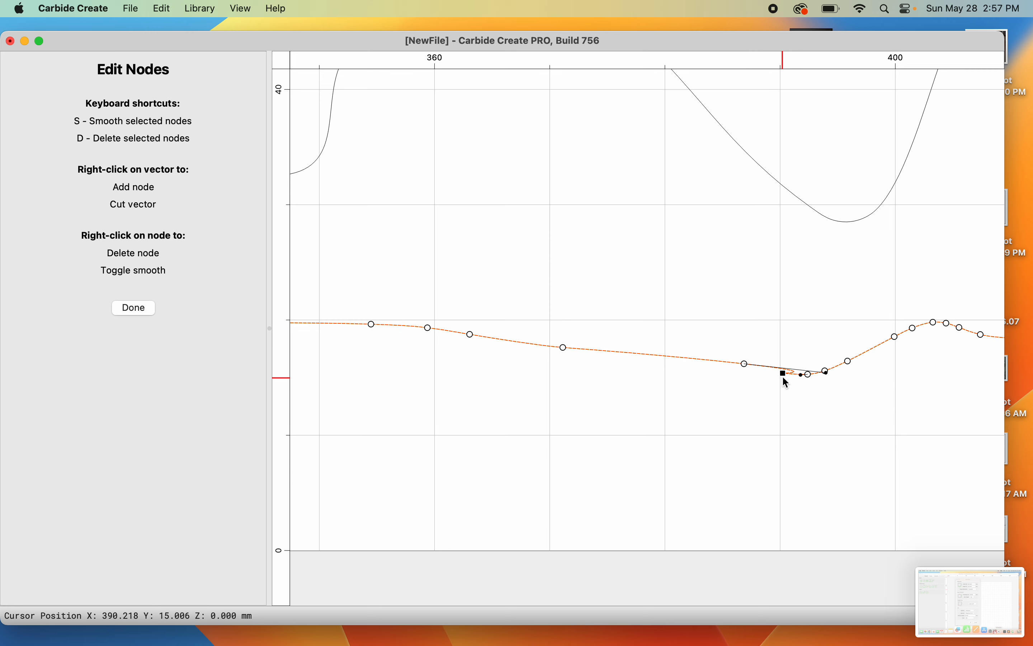
key("d")
left_click(809, 375)
key("d")
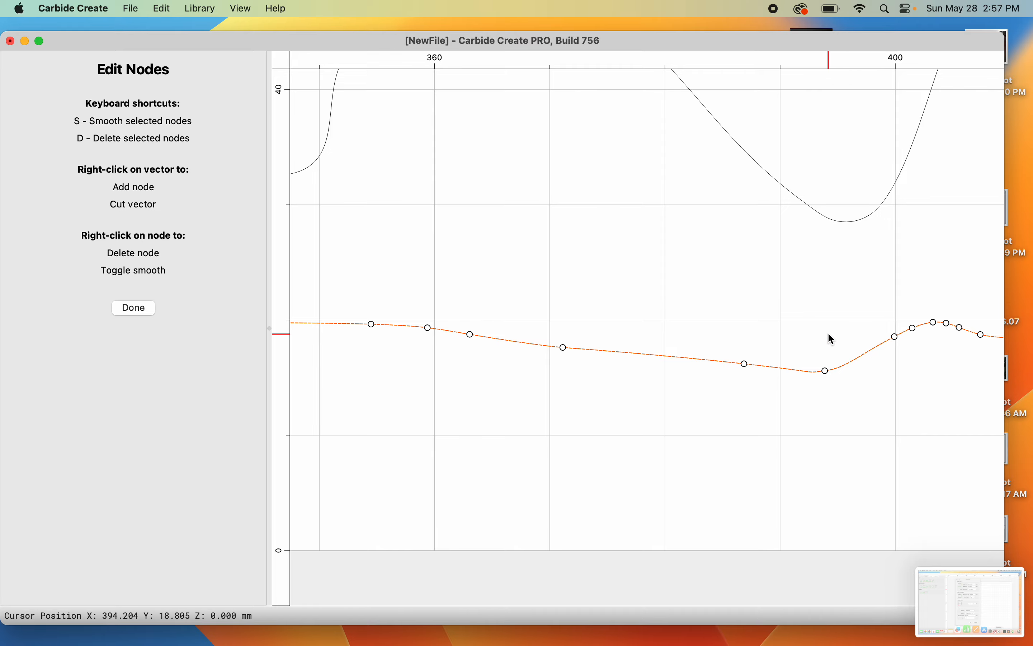
- Move two lower-edge nodes to about X 382, Y 18 and X 371, Y 20, and finish node editing
scroll(832, 339, "down", 3)
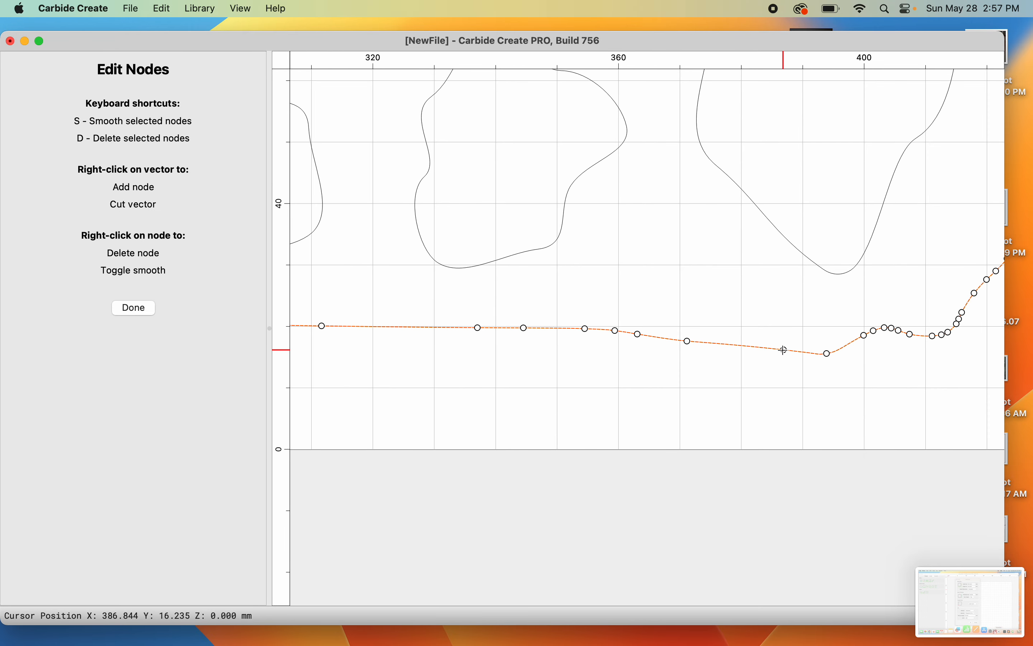
left_click_drag(785, 350, 757, 337)
left_click_drag(688, 341, 688, 328)
scroll(772, 316, "down", 5)
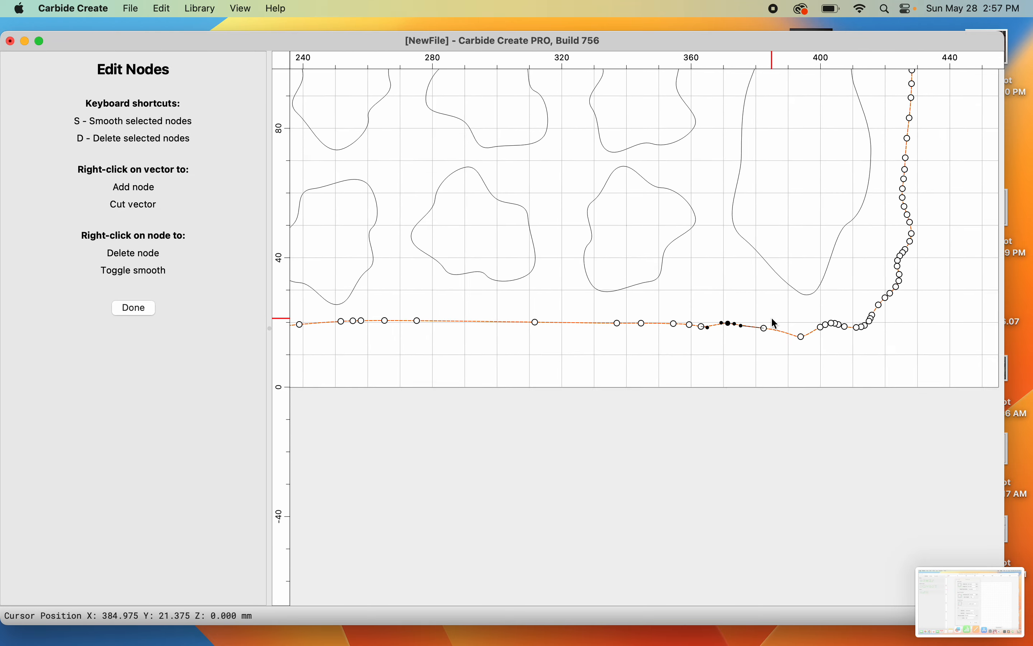
scroll(771, 316, "up", 2)
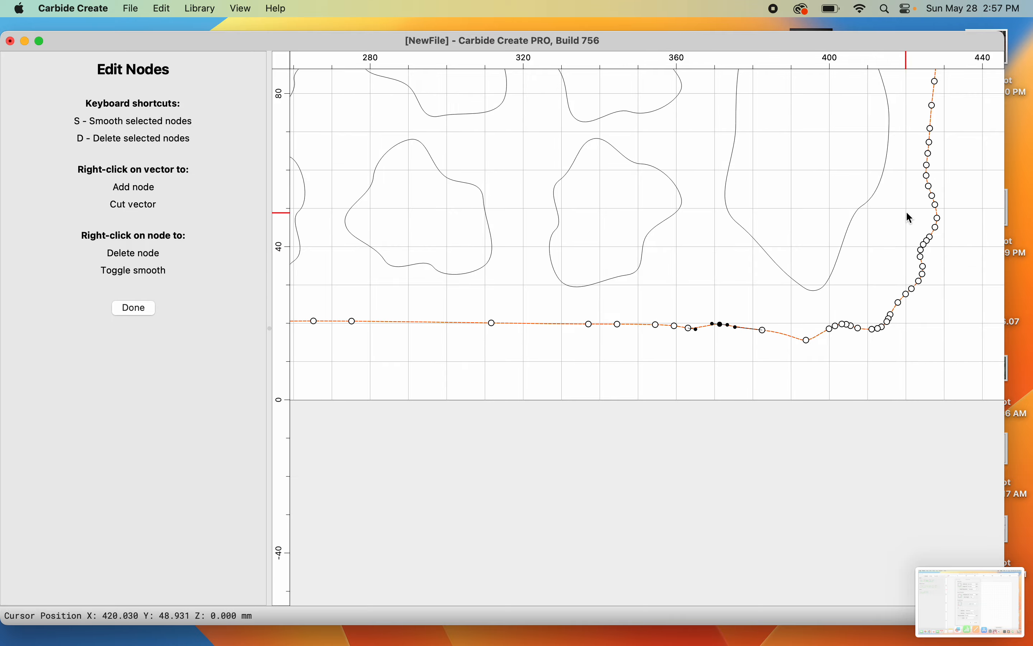
middle_click_drag(906, 215, 850, 401)
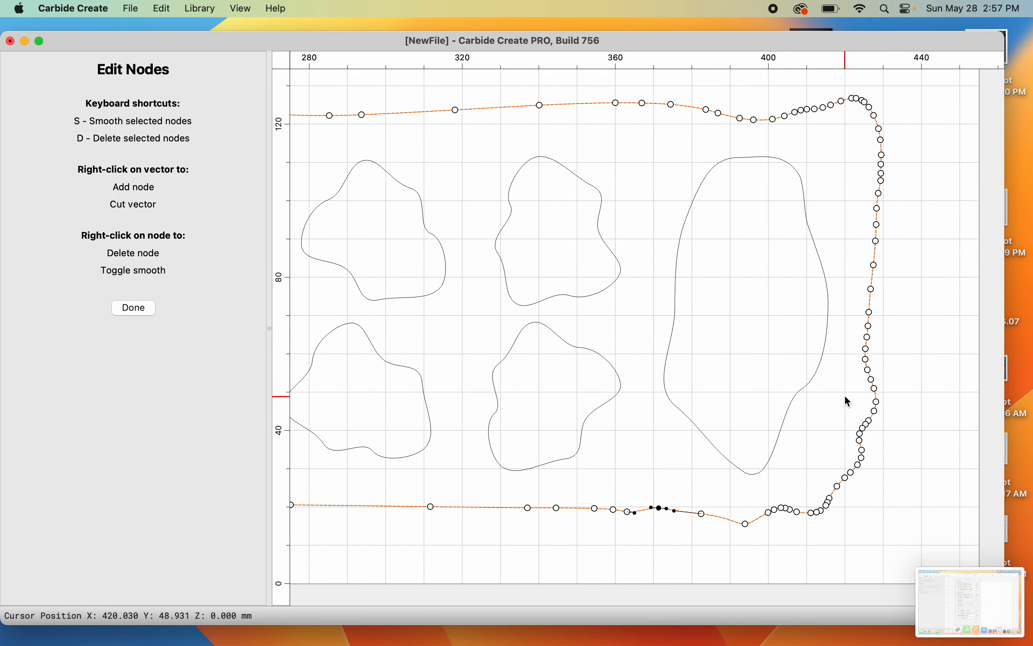
left_click(117, 310)
- Select the board's wavy outer outline and start a model shape for it with the Flat shape type
scroll(576, 431, "down", 4)
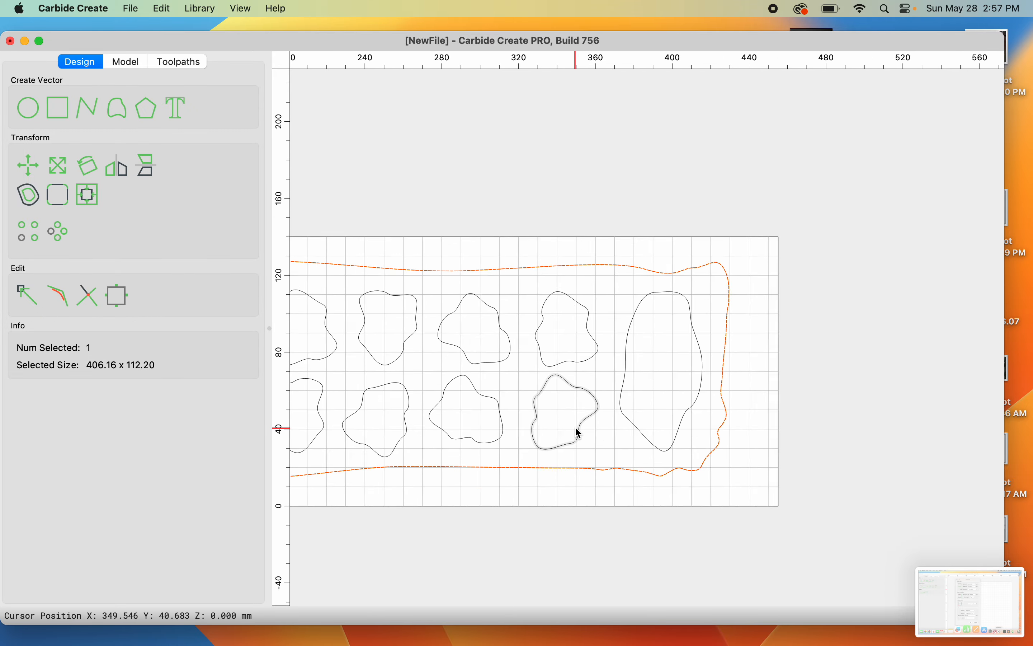
scroll(577, 429, "down", 3)
left_click(404, 429)
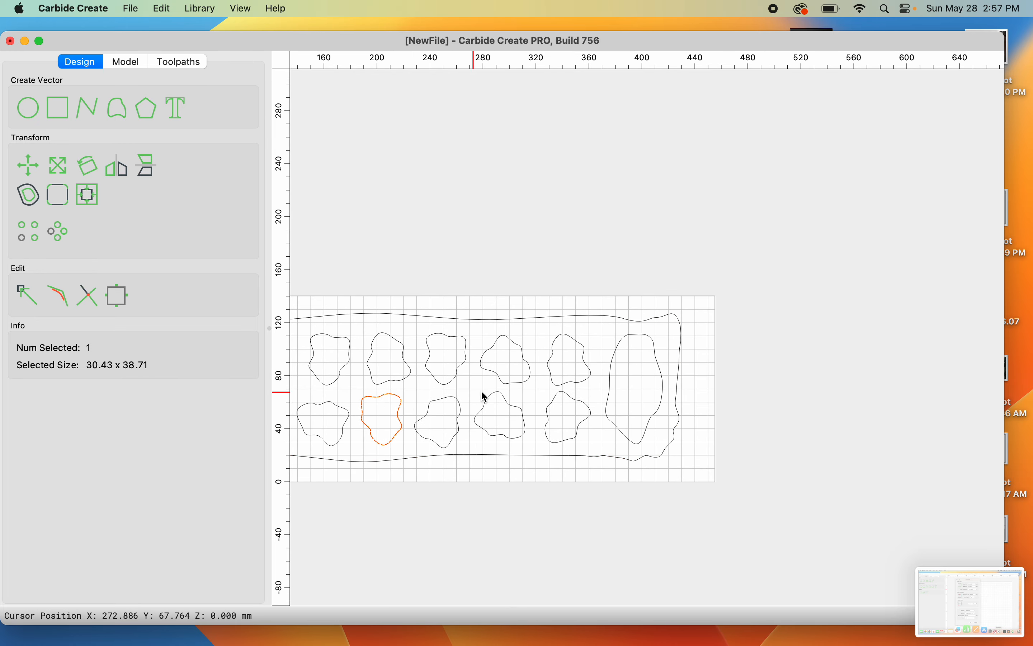
right_click_drag(418, 388, 639, 346)
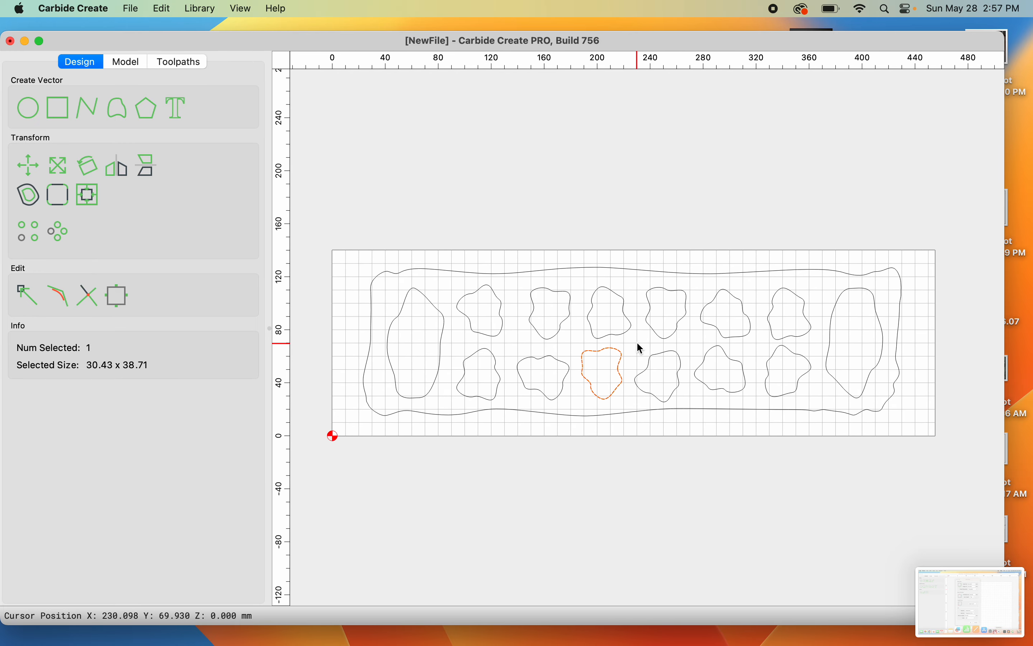
scroll(638, 346, "up", 1)
left_click(607, 469)
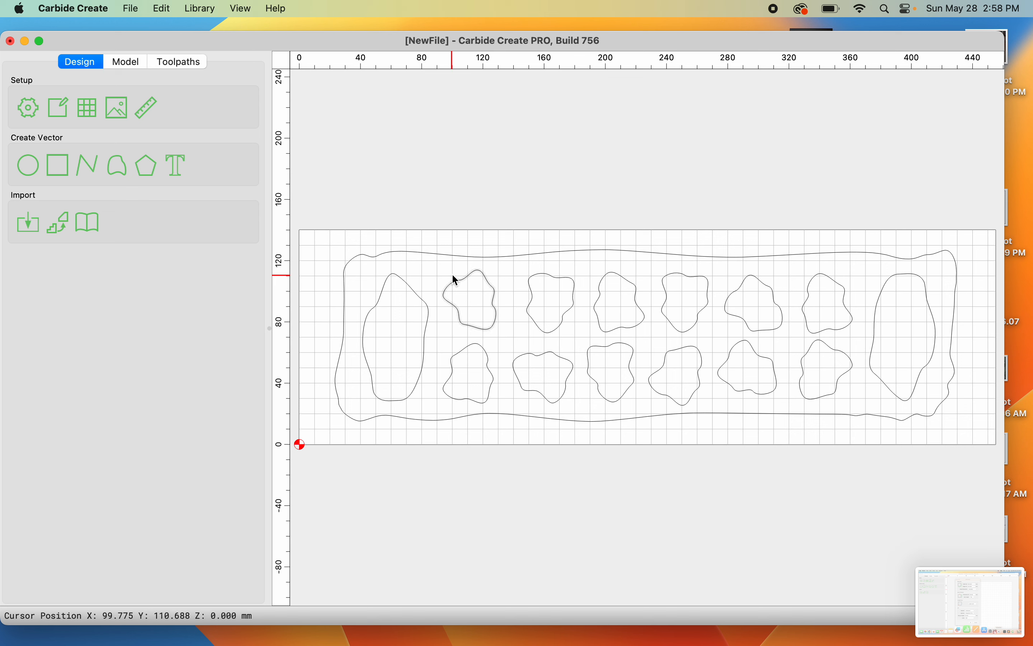
left_click(436, 256)
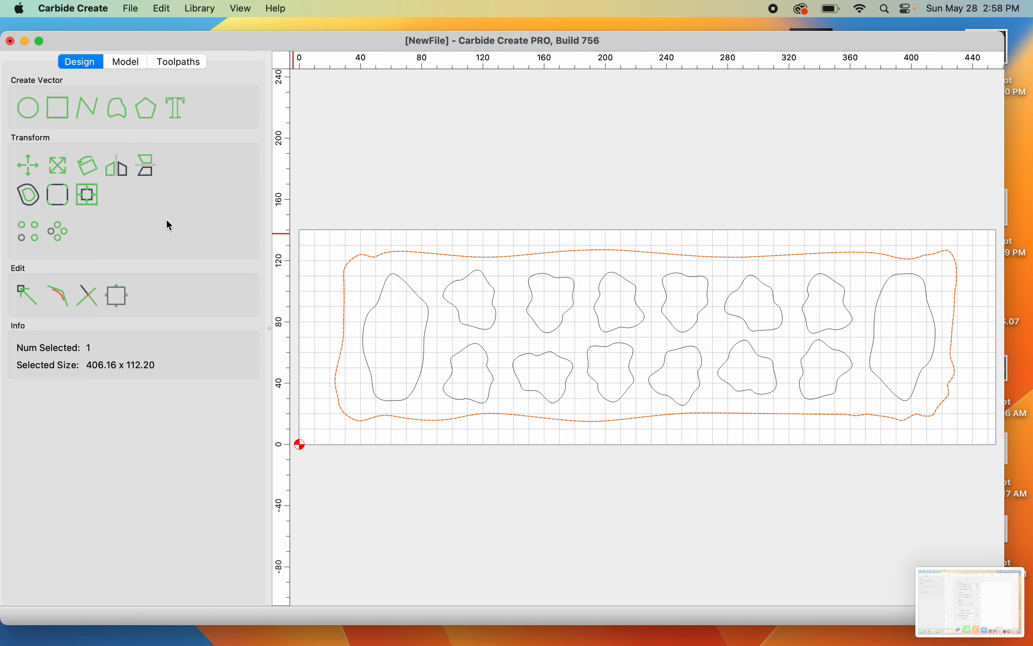
left_click(128, 65)
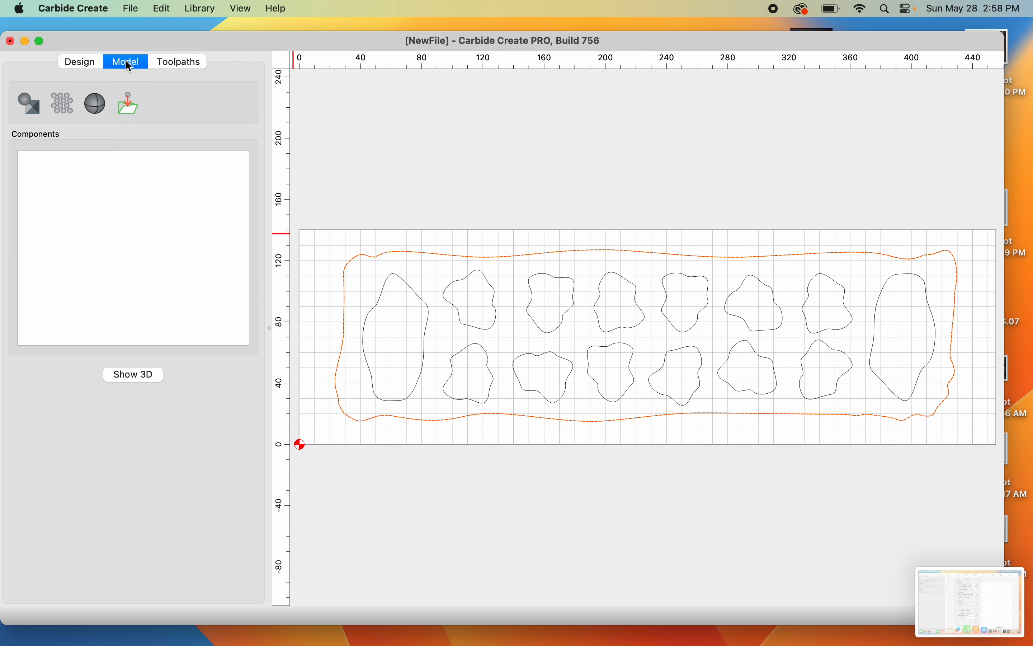
left_click(30, 105)
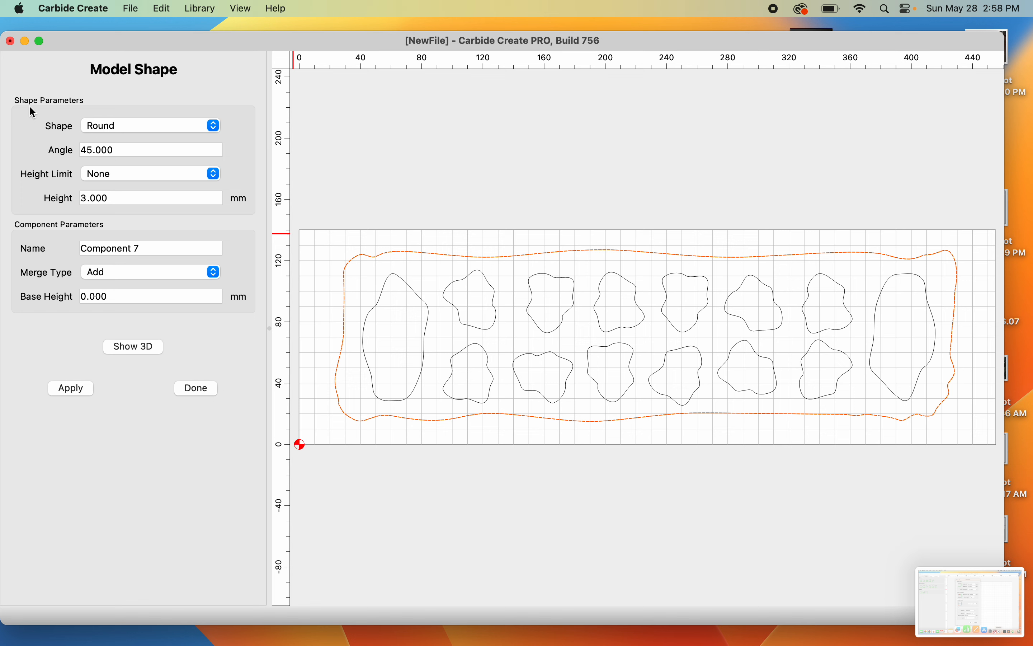
left_click(153, 119)
left_click(129, 153)
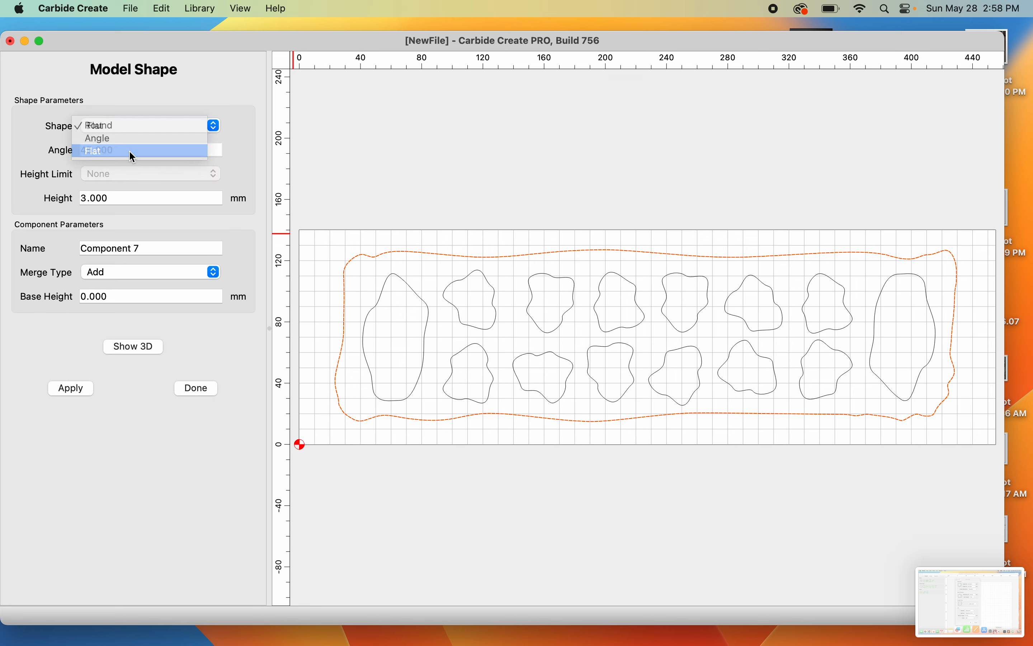
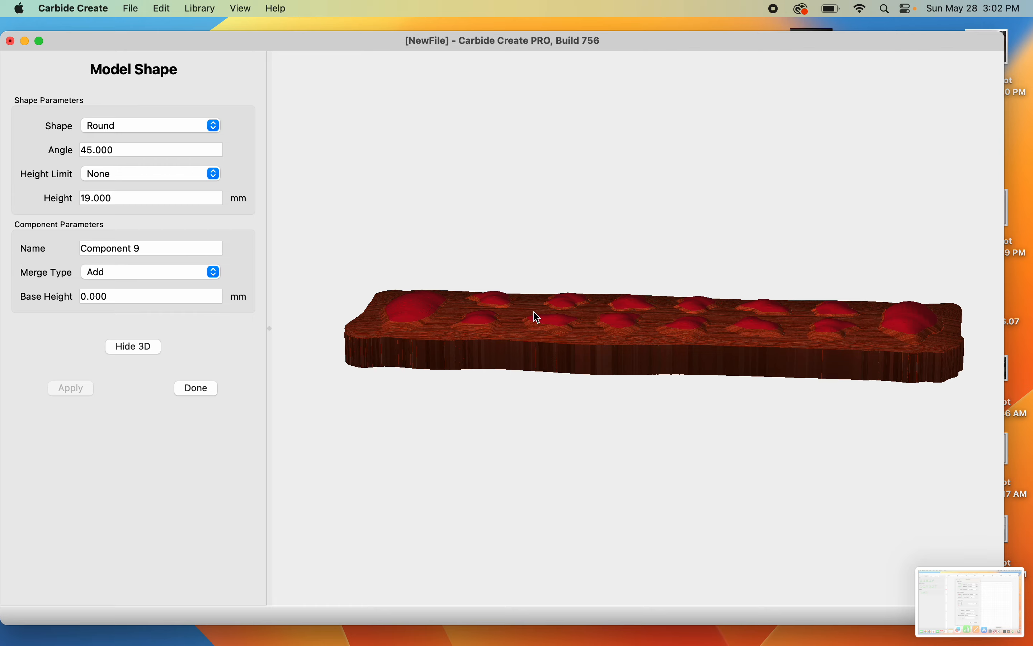
- Set the merge type of the pits' round component to Subtract and apply it to the board
left_click_drag(532, 316, 576, 480)
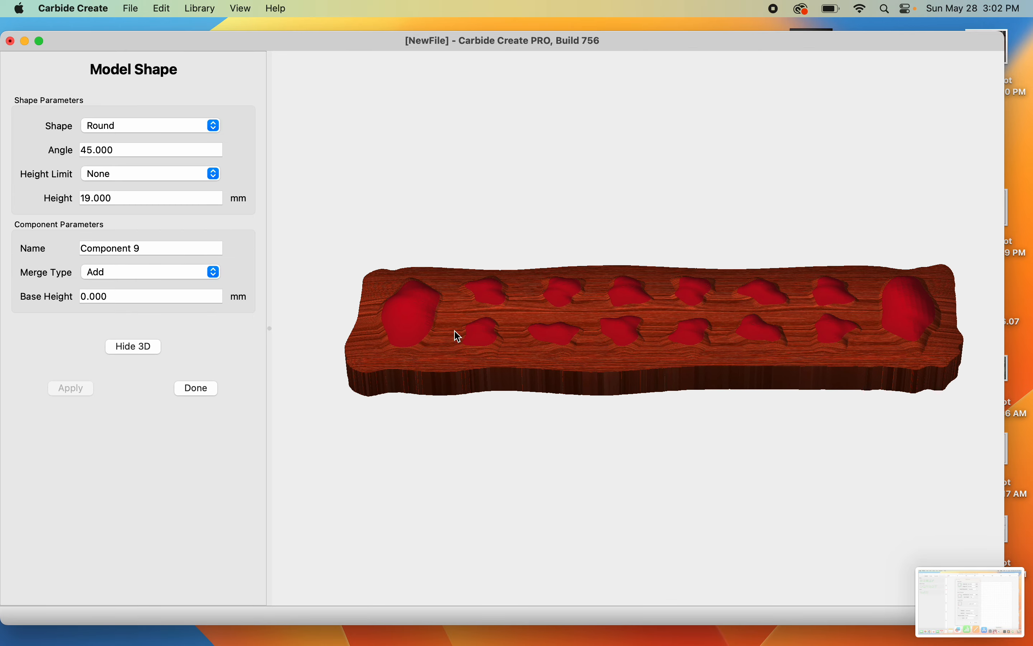
left_click(182, 272)
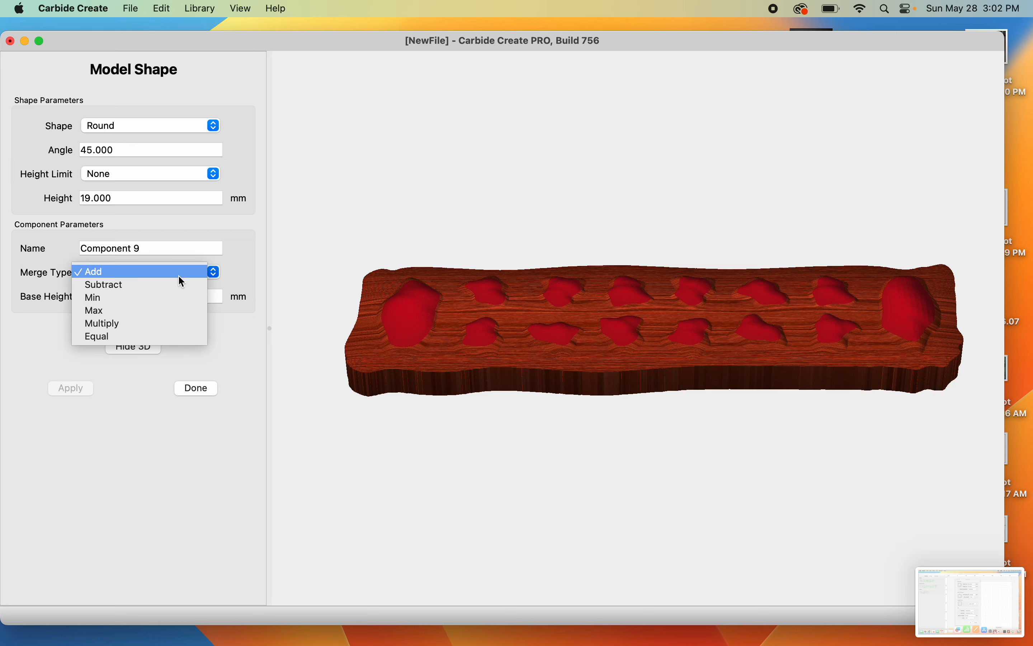
left_click(178, 284)
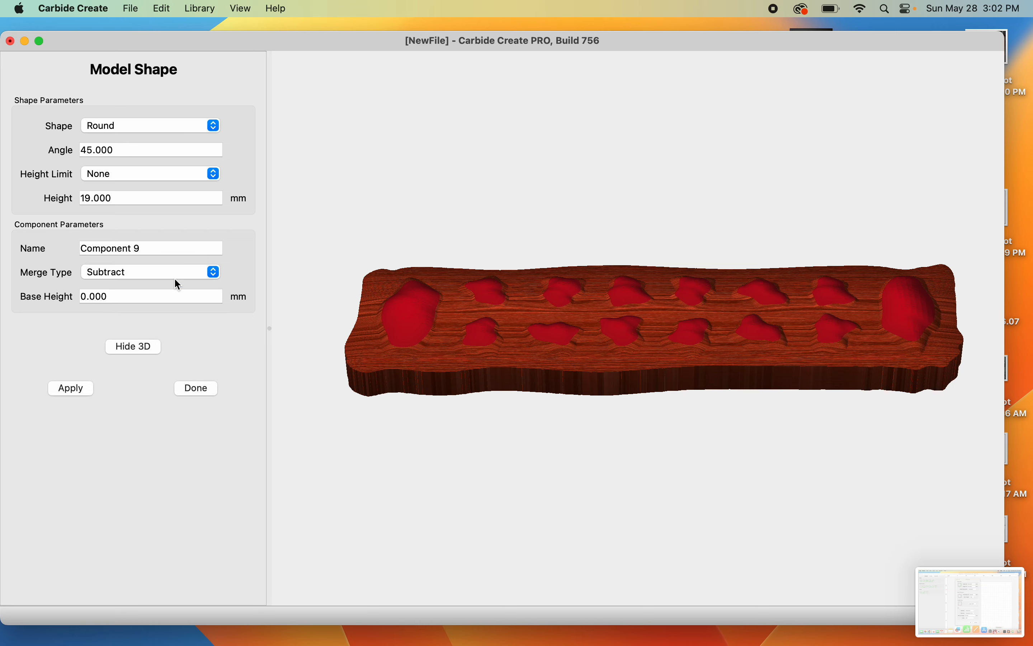
left_click(71, 387)
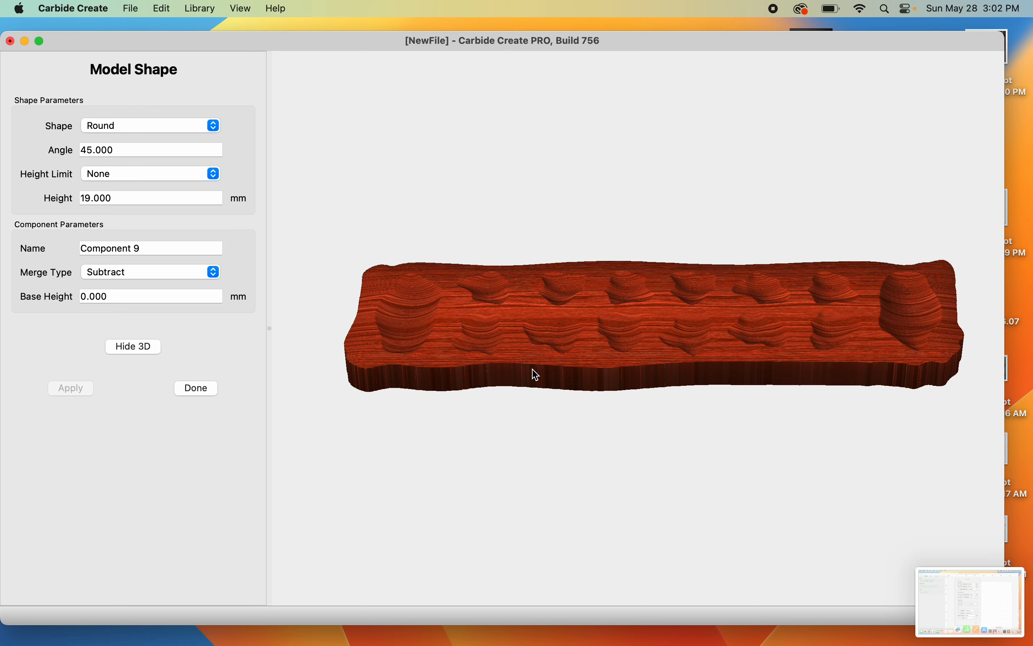
- Examine the subtracted pits in the 3D preview from several angles and at close range
left_click_drag(546, 441, 538, 501)
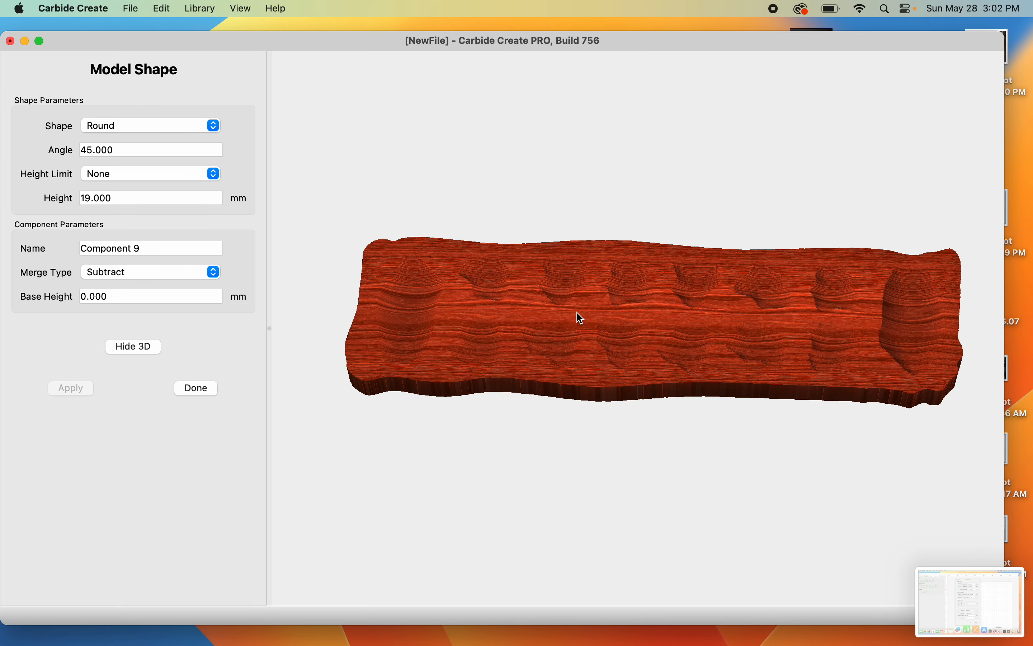
left_click_drag(577, 318, 567, 412)
left_click_drag(582, 344, 603, 273)
right_click_drag(603, 269, 576, 411)
left_click_drag(568, 468, 589, 354)
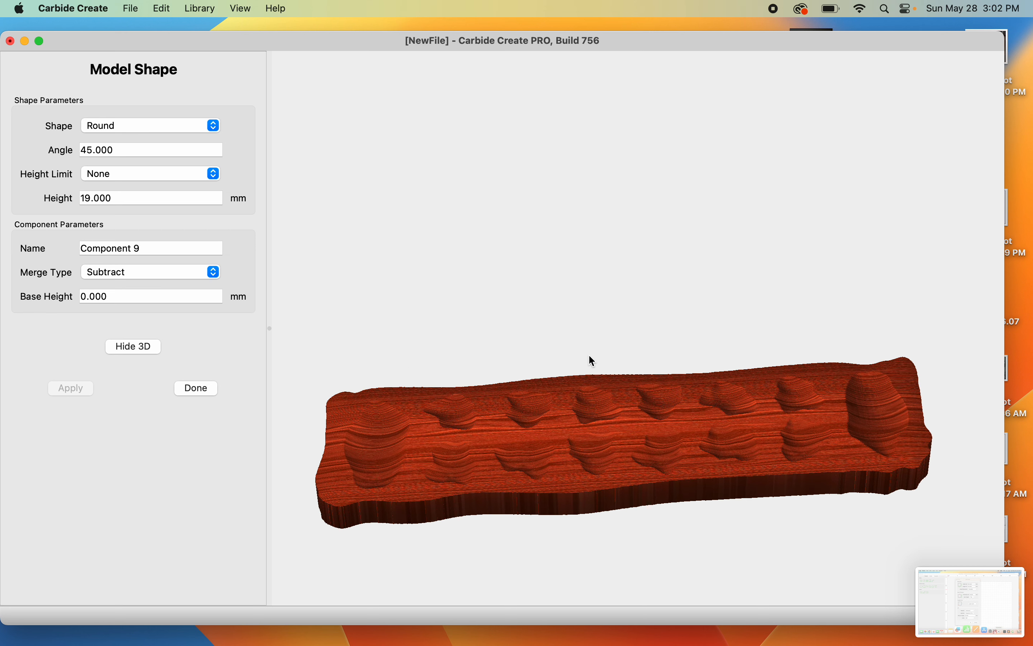
scroll(517, 470, "up", 3)
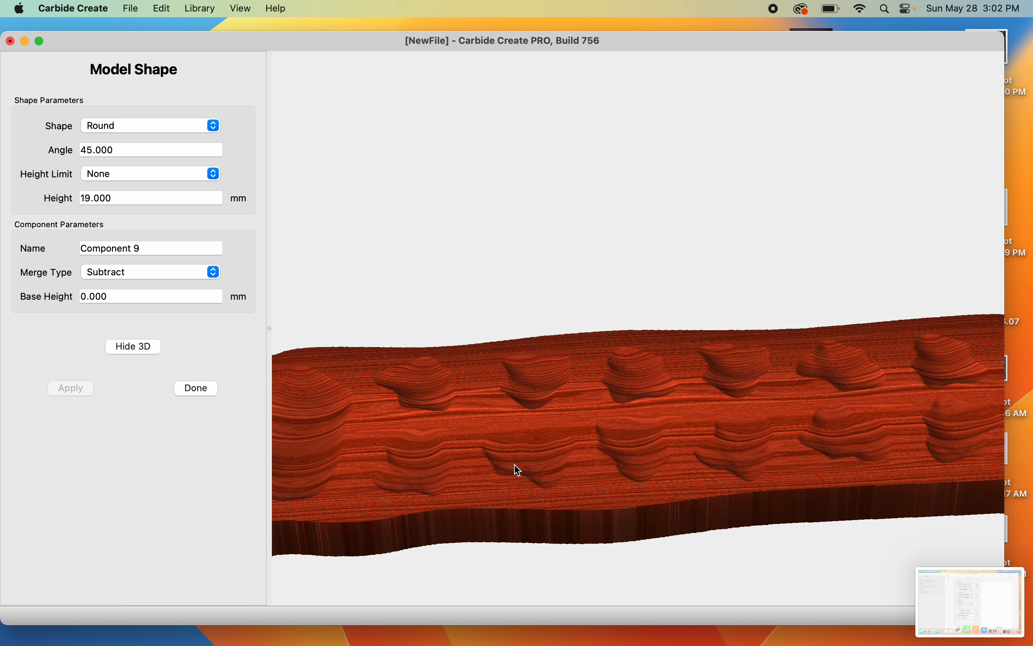
scroll(517, 470, "up", 3)
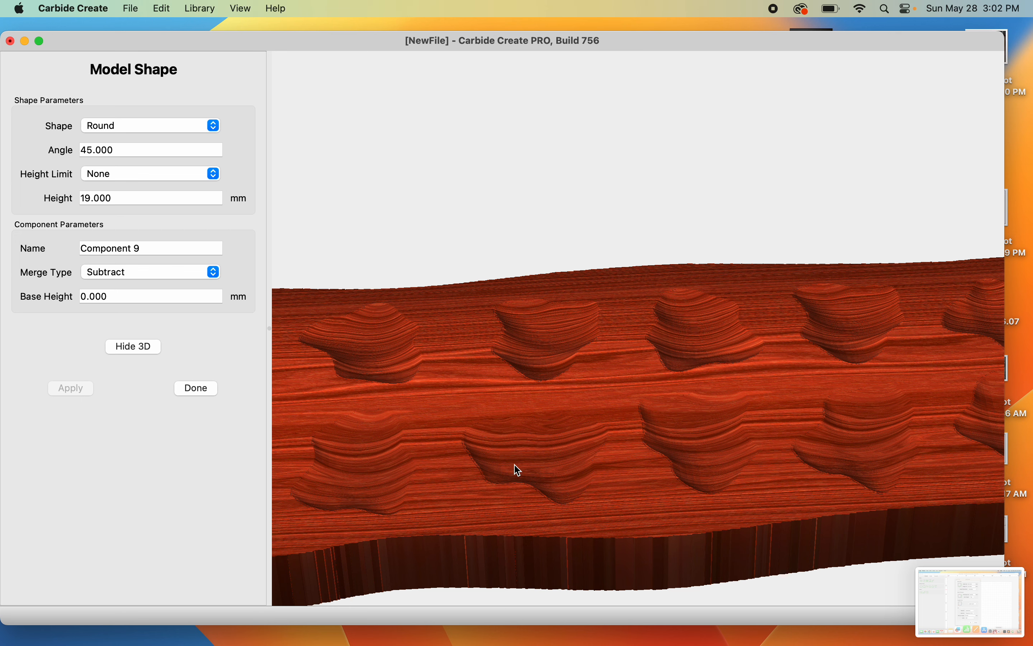
scroll(518, 470, "down", 3)
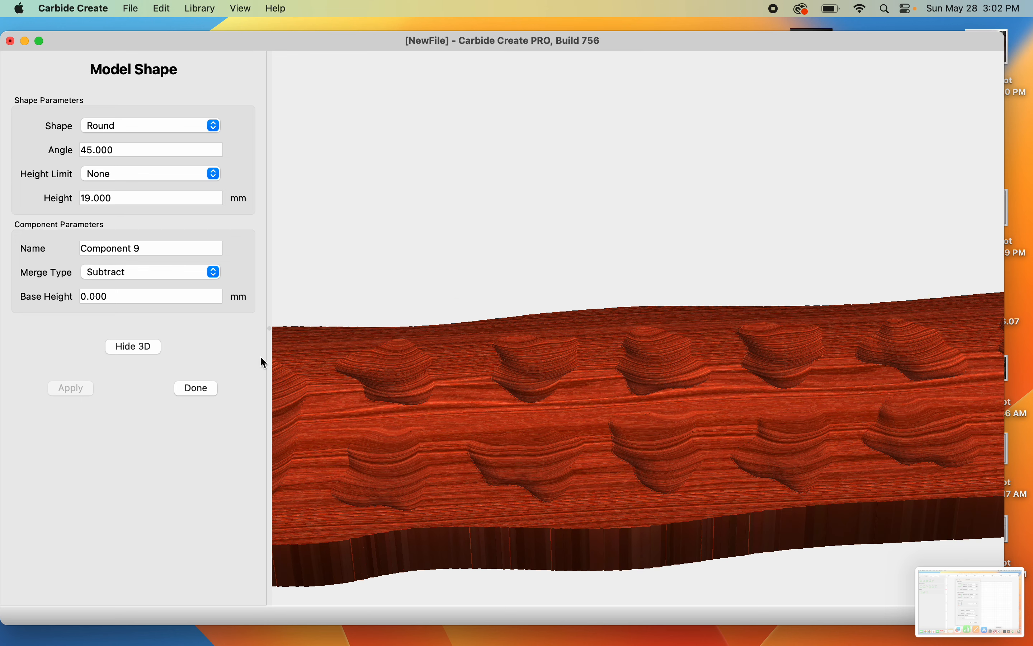
- Set the angle of the pits' round component to 85 and apply it
left_click(189, 146)
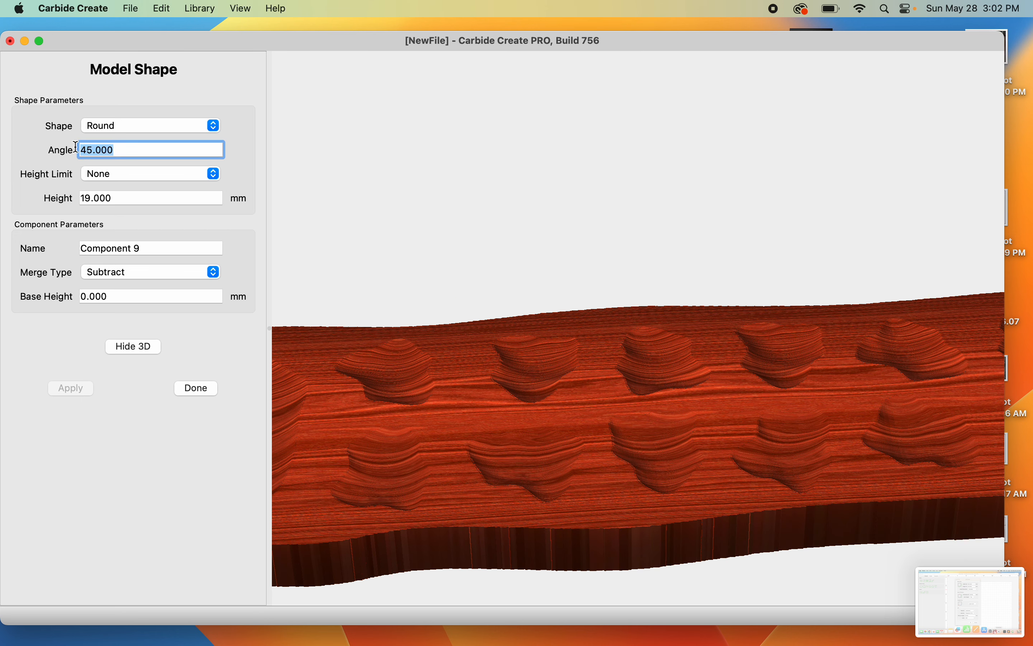
type("85")
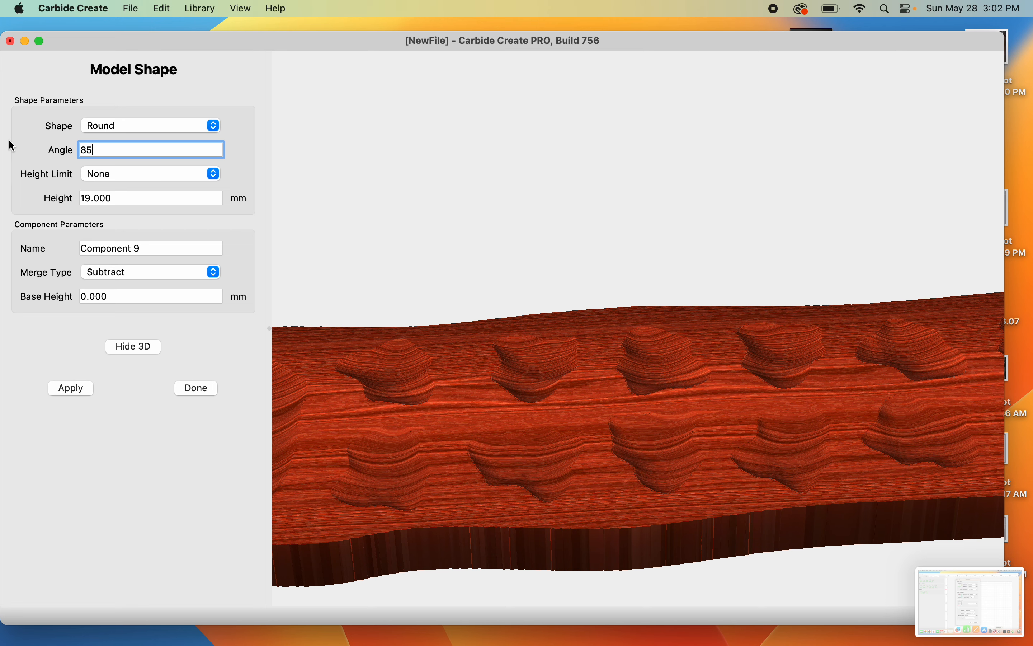
key("Tab")
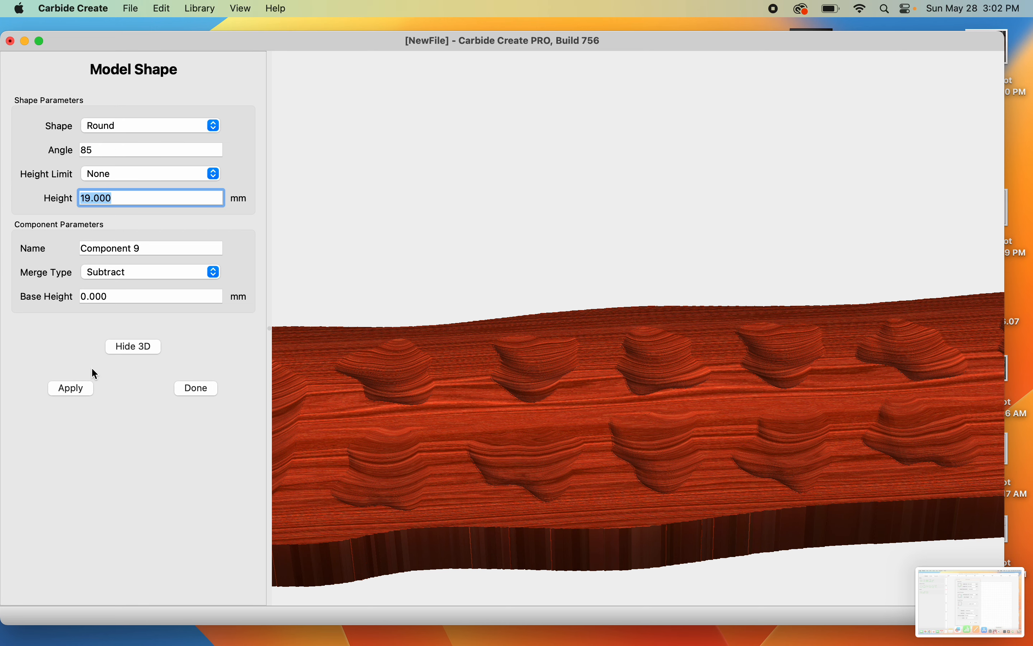
left_click(78, 387)
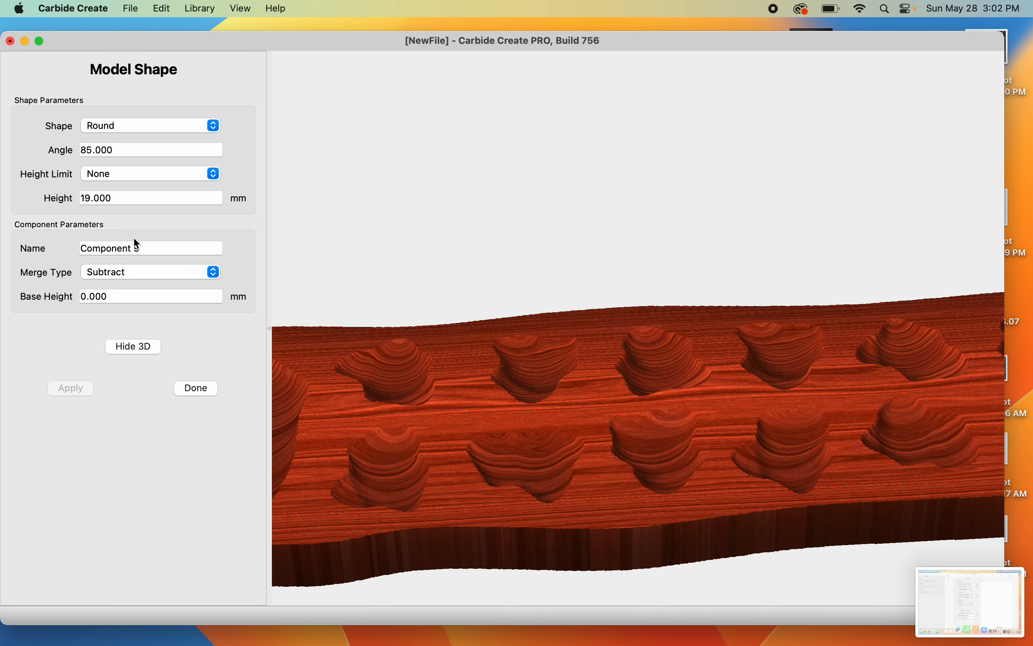
- Set the height limit of the pits' component to Scale Height and apply it
left_click(198, 173)
left_click(175, 203)
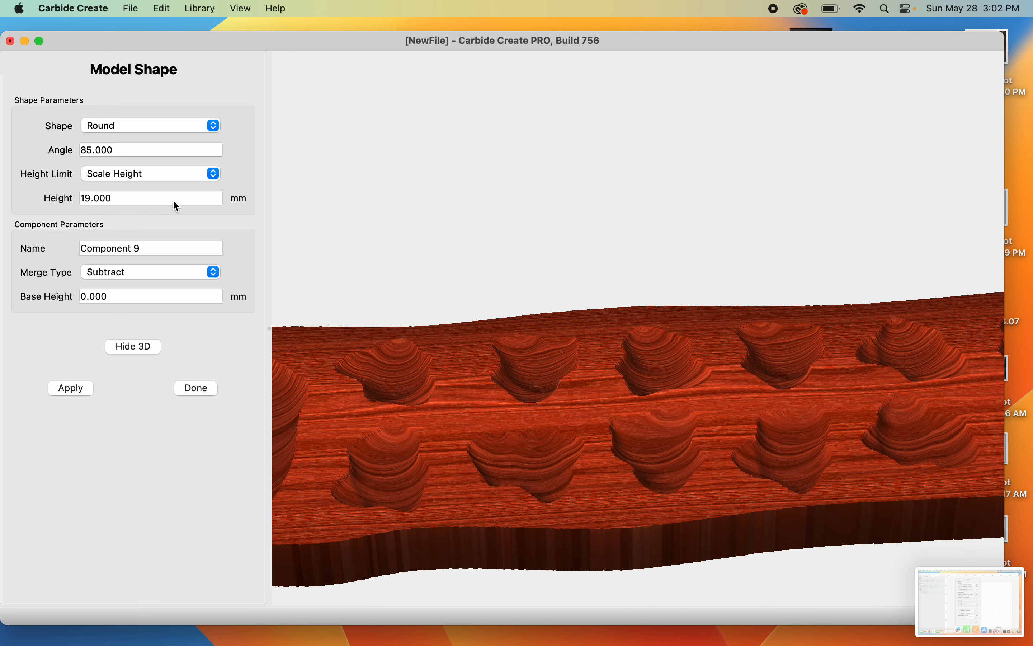
left_click(73, 388)
- Inspect the depth and shape of the scaled pits along the whole board in the 3D preview
left_click_drag(451, 510, 774, 381)
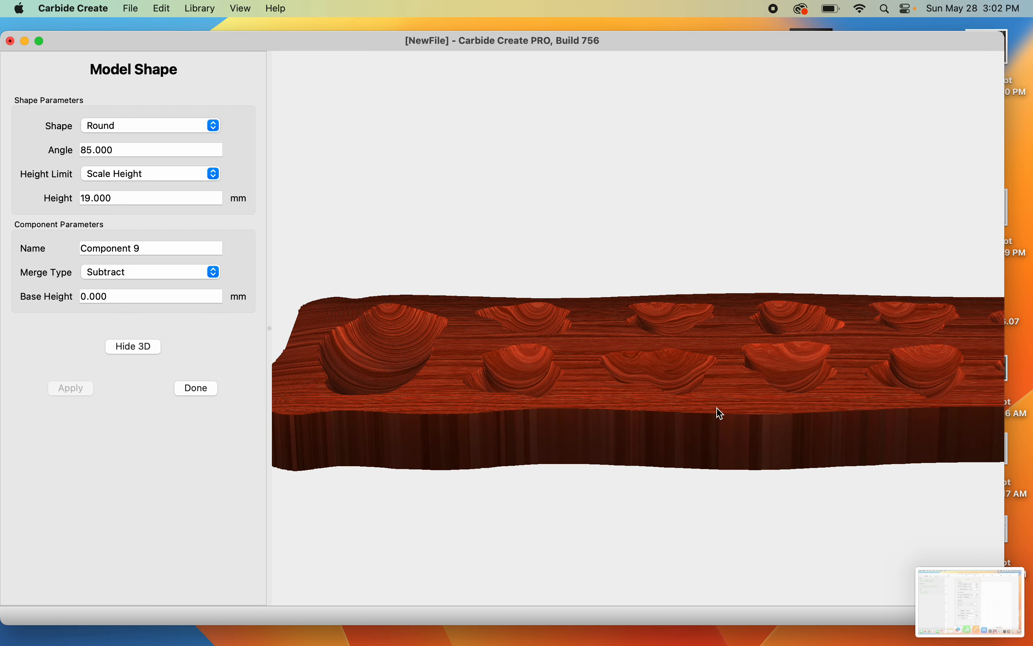
left_click_drag(715, 413, 480, 397)
left_click_drag(787, 318, 674, 473)
left_click_drag(803, 350, 708, 395)
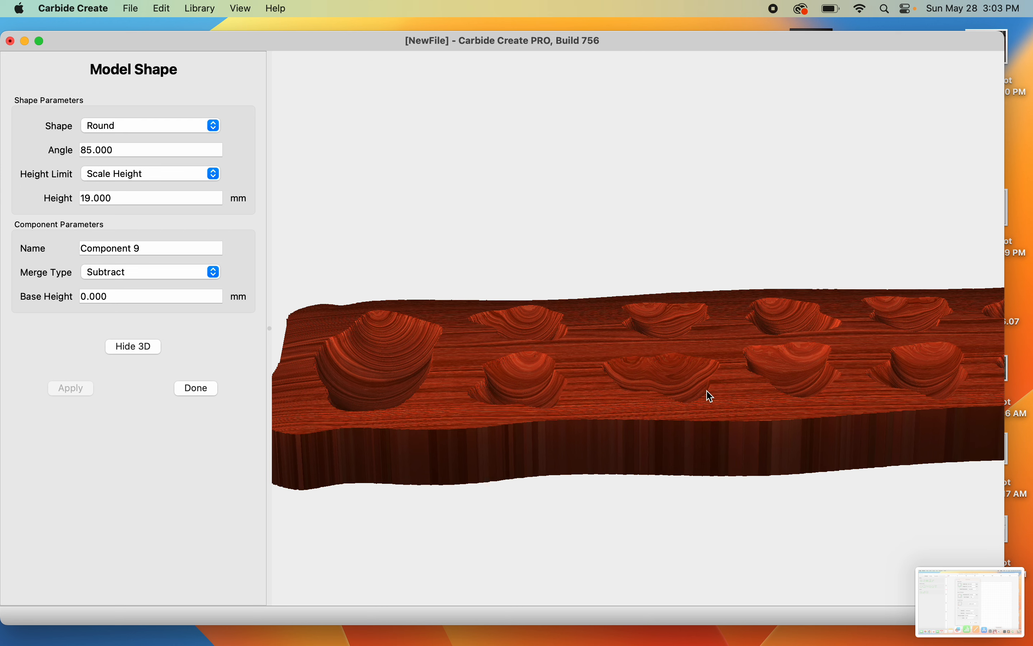
left_click_drag(753, 351, 678, 399)
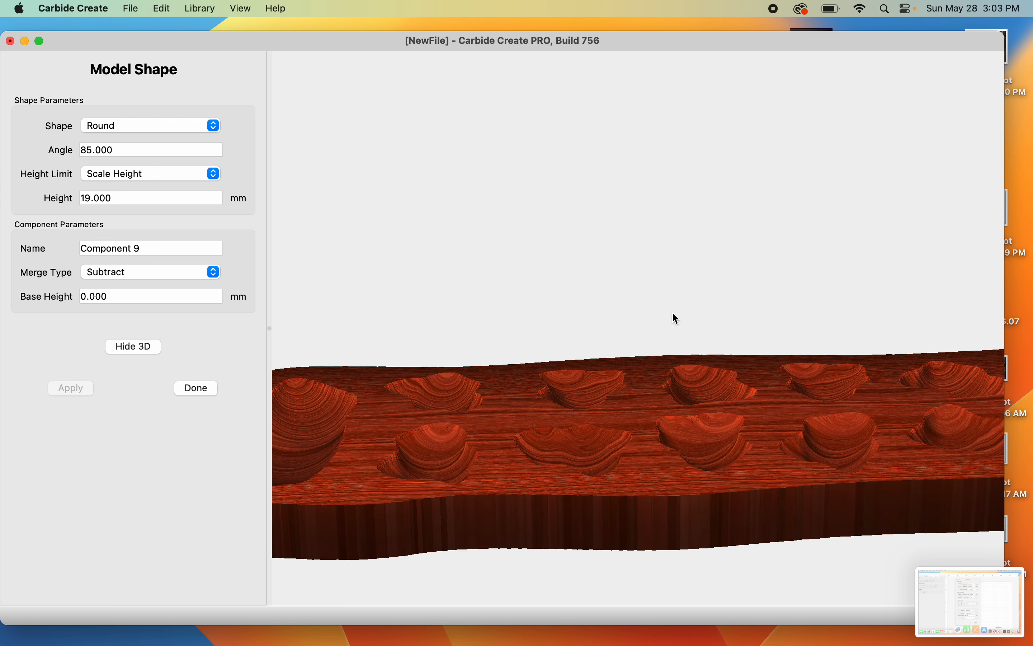
left_click_drag(674, 318, 667, 399)
scroll(658, 403, "down", 3)
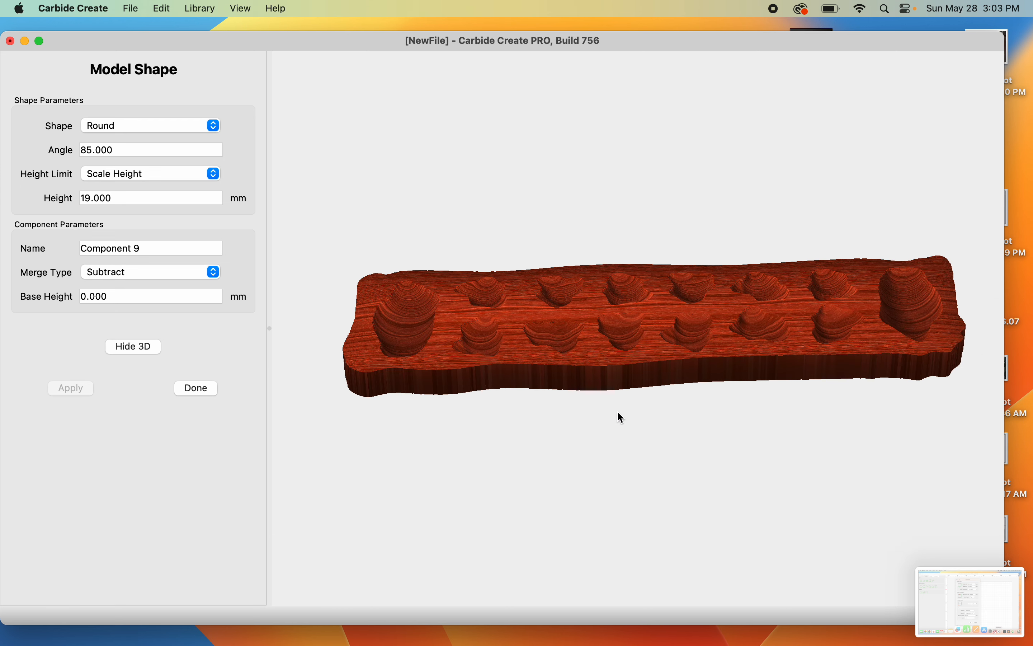
left_click_drag(628, 305, 620, 422)
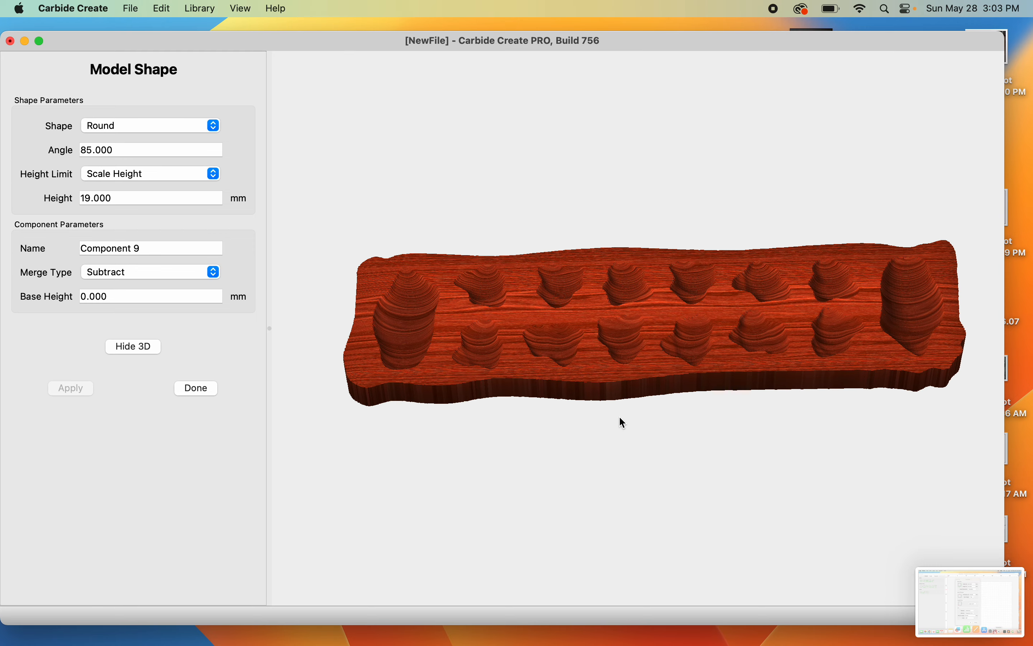
left_click_drag(653, 325, 655, 435)
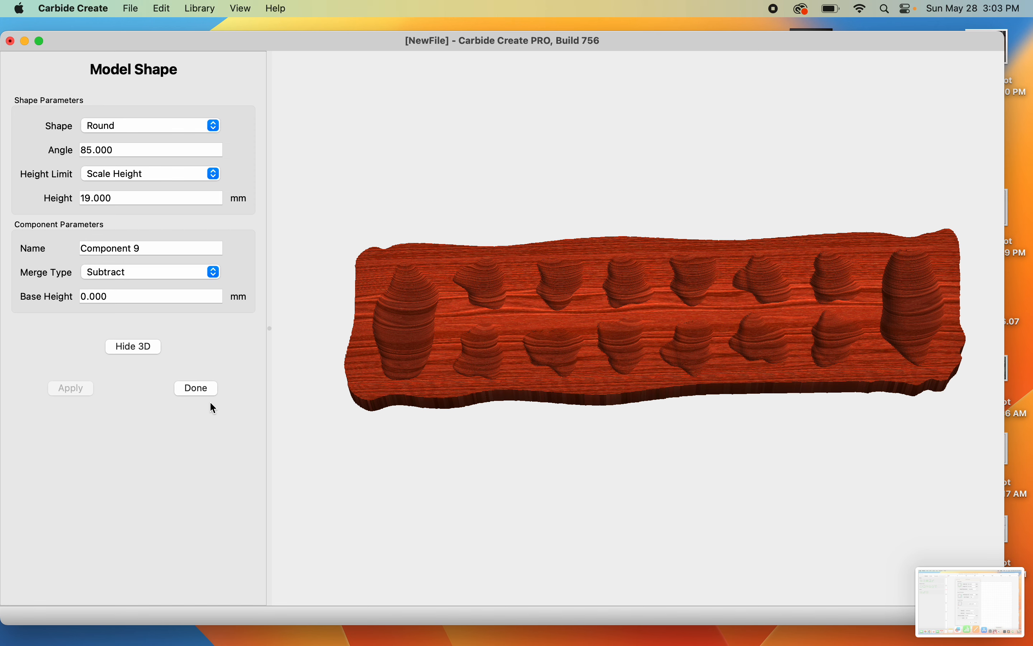
- Finish the pits' model shape, clear the selection and save the design as mancala in the cnc folder
left_click(204, 390)
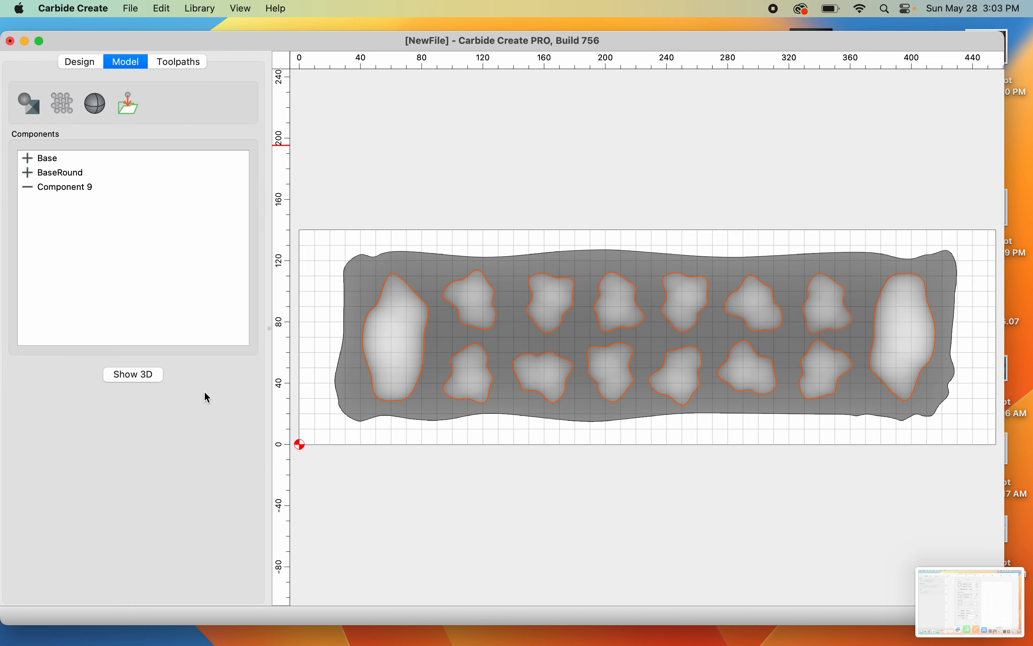
left_click(566, 134)
key("super+s")
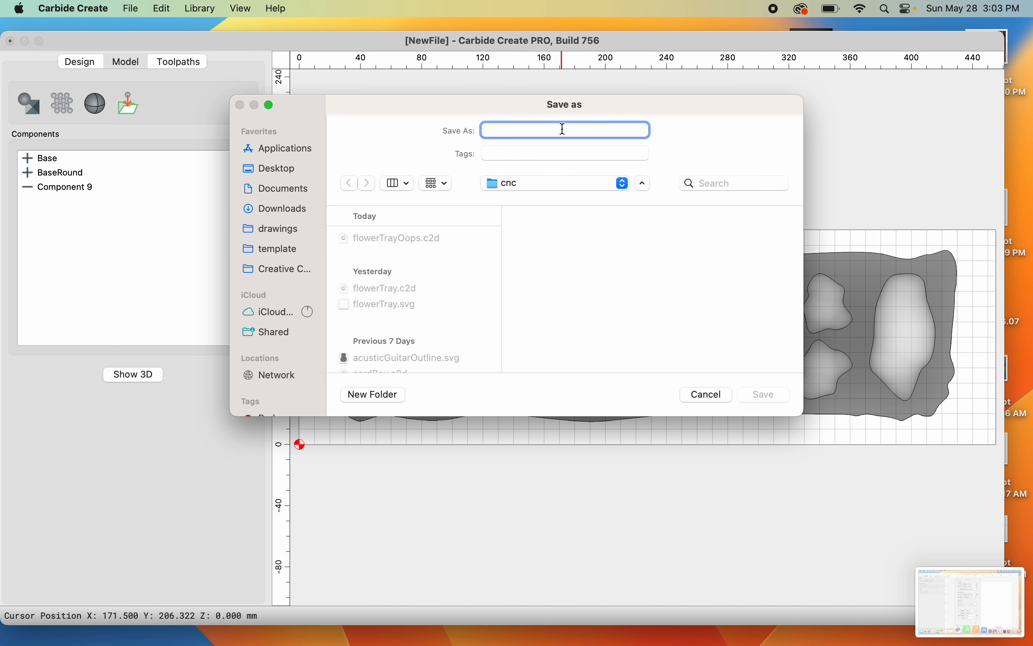
type("man")
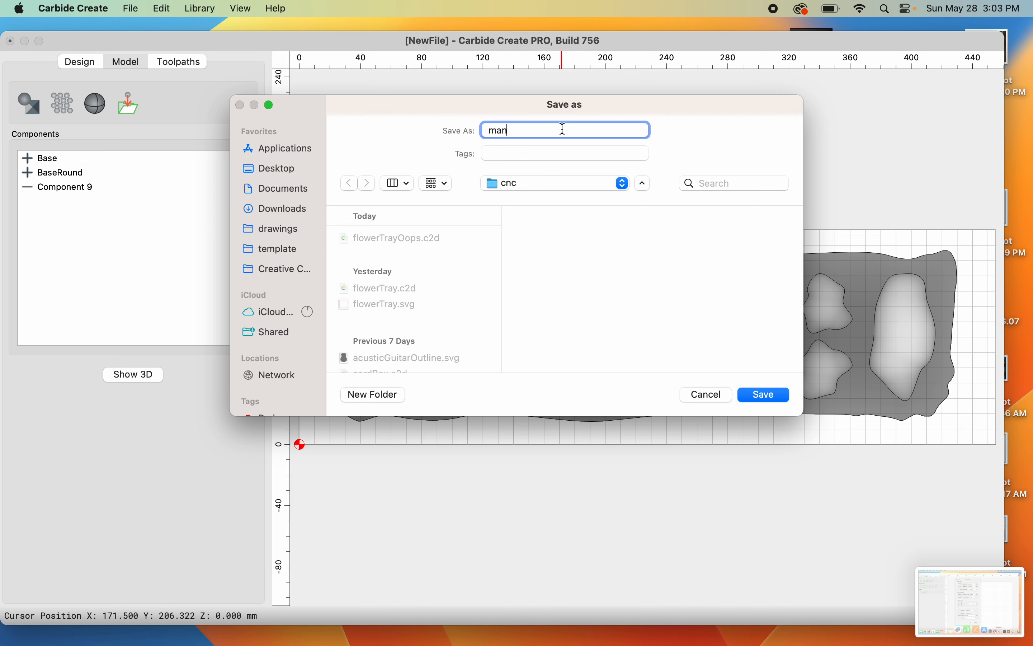
type("cala")
left_click(764, 395)
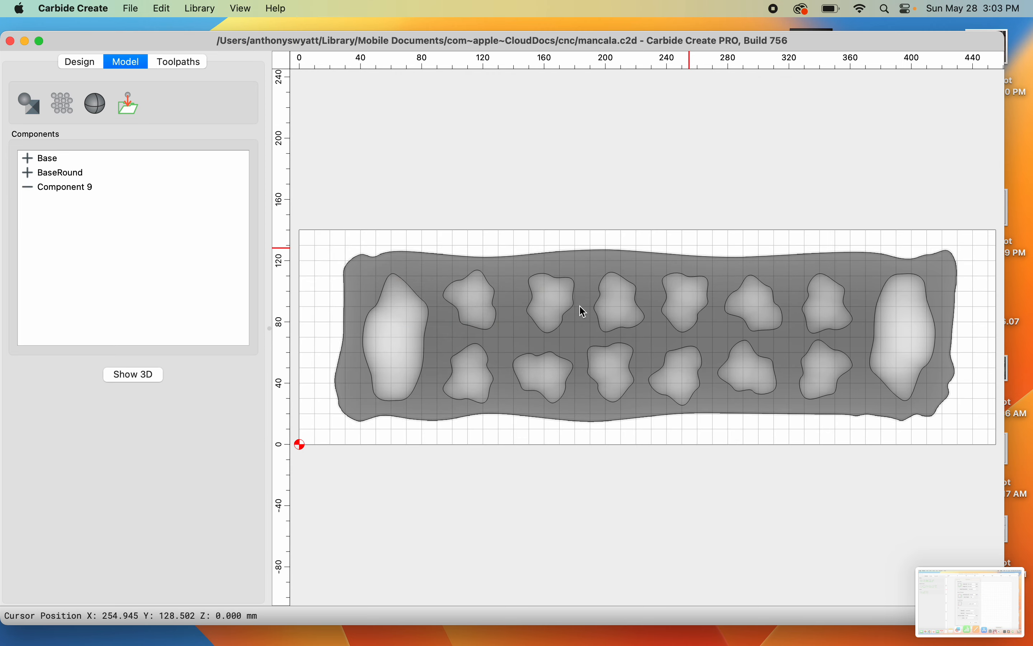
- Display the finished mancala board model in 3D
scroll(405, 358, "up", 2)
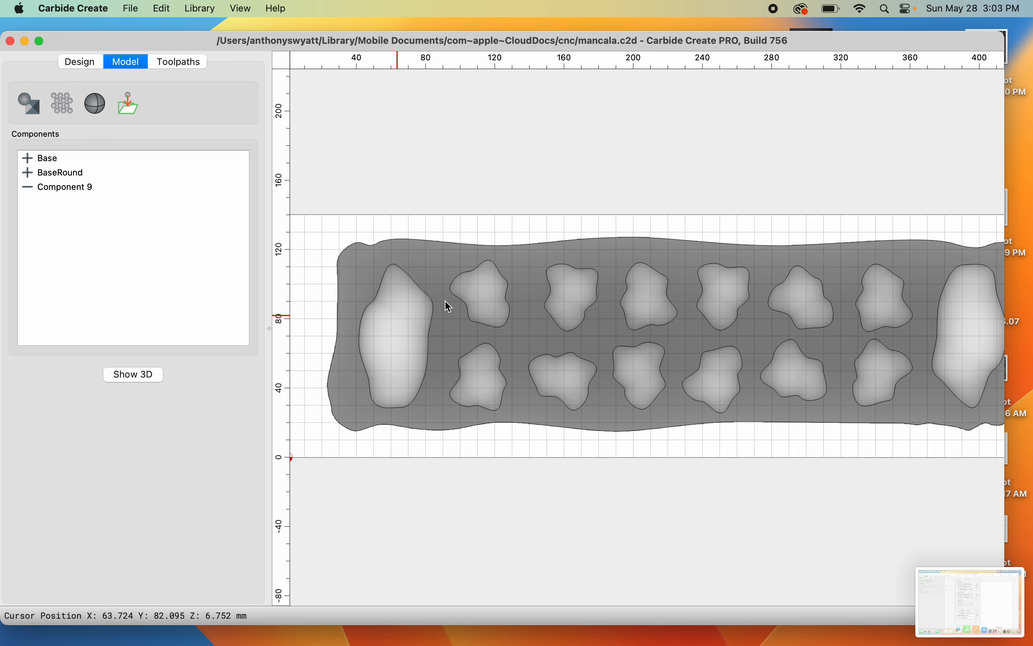
left_click(142, 378)
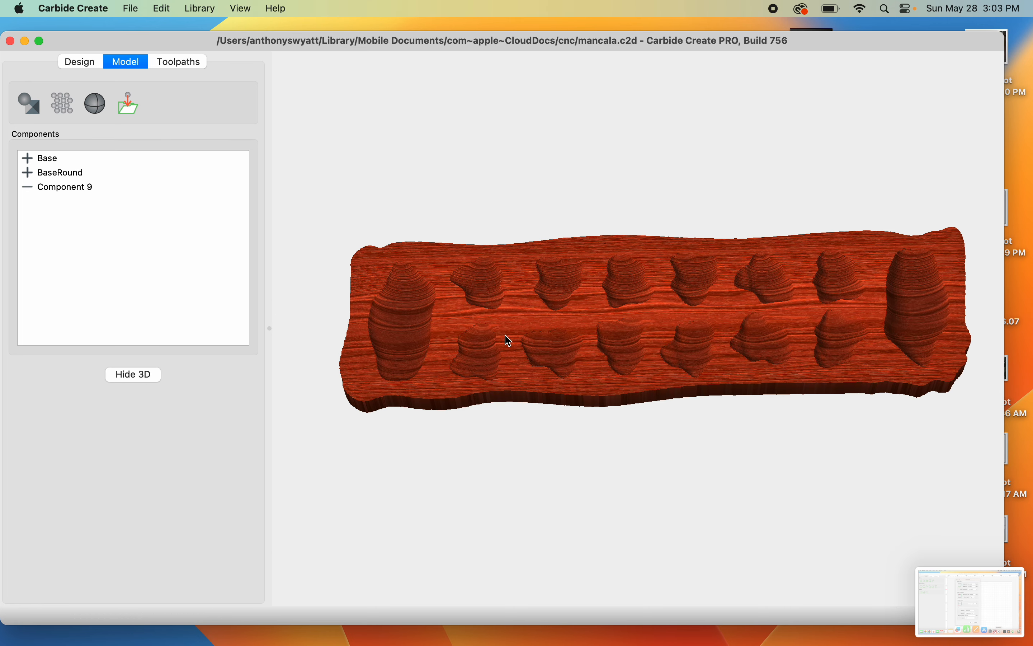
- Leave the 3D view and set the simulation material to Beech
left_click(138, 376)
left_click(171, 64)
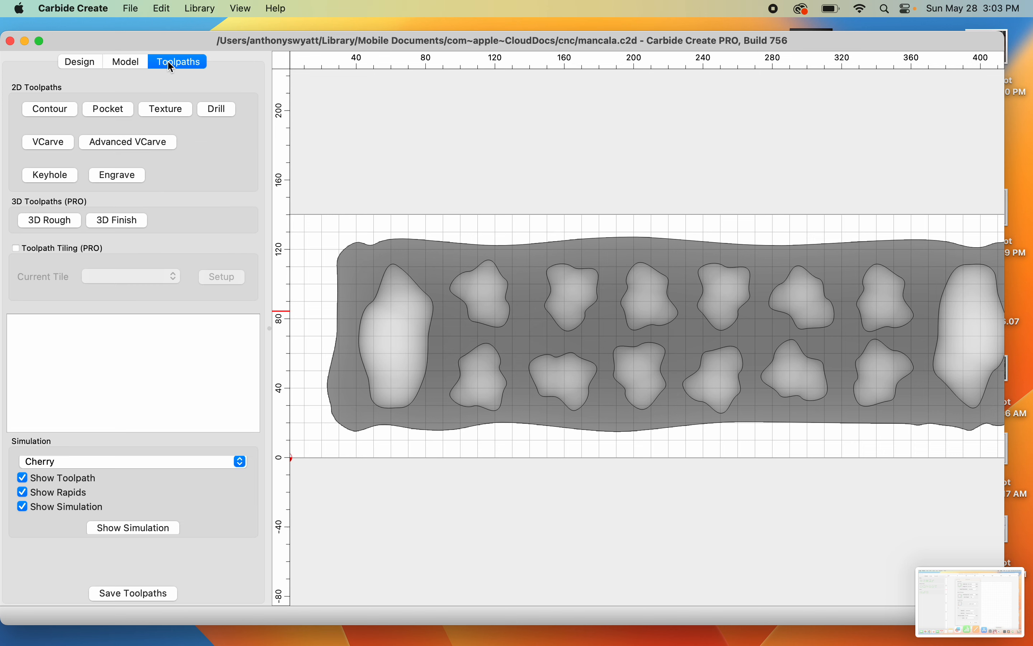
left_click(62, 467)
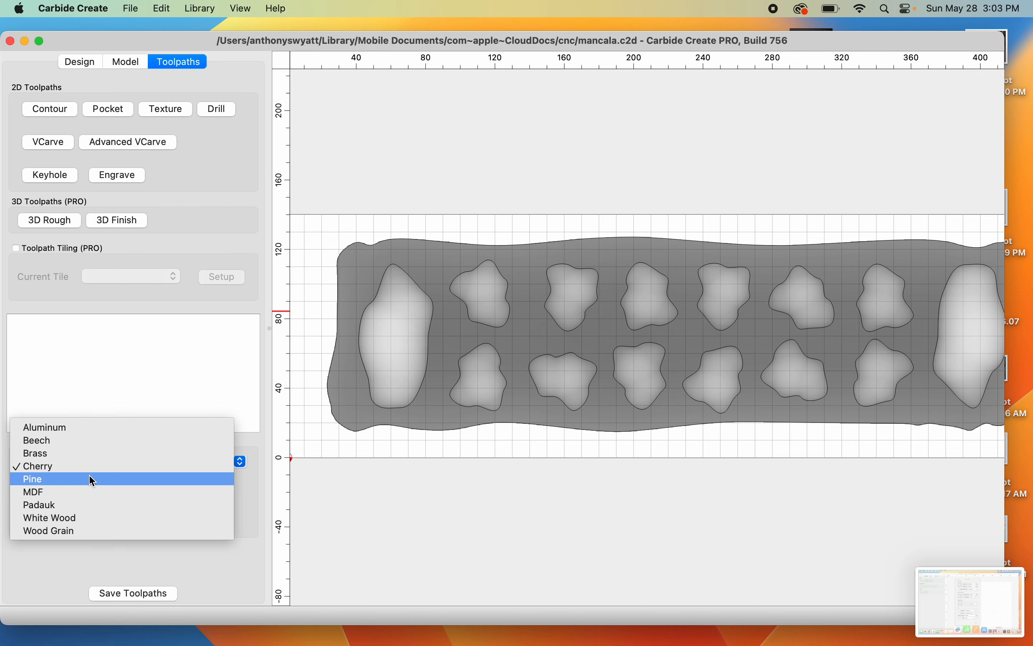
left_click(124, 440)
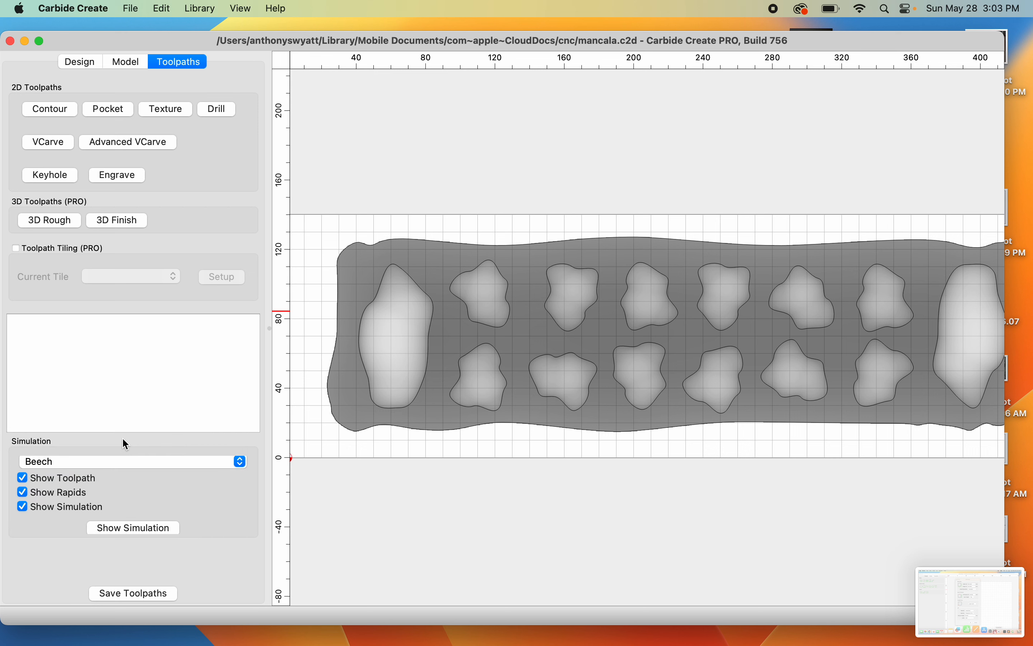
- Display the mancala board model in 3D with the Beech material and examine its pits up close
left_click(127, 58)
left_click(82, 62)
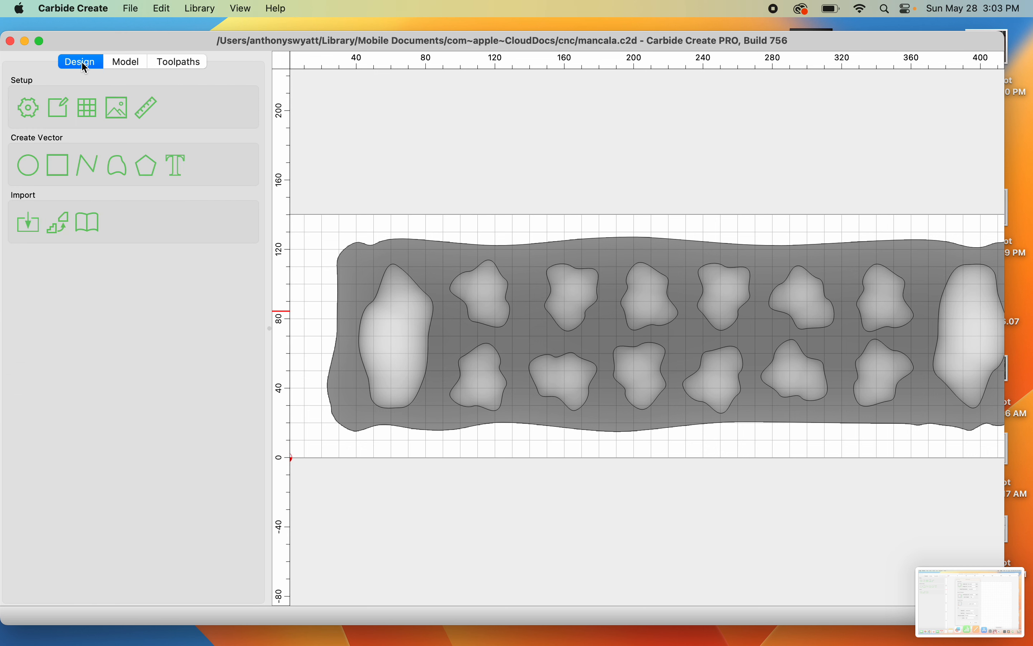
left_click(119, 63)
left_click(121, 373)
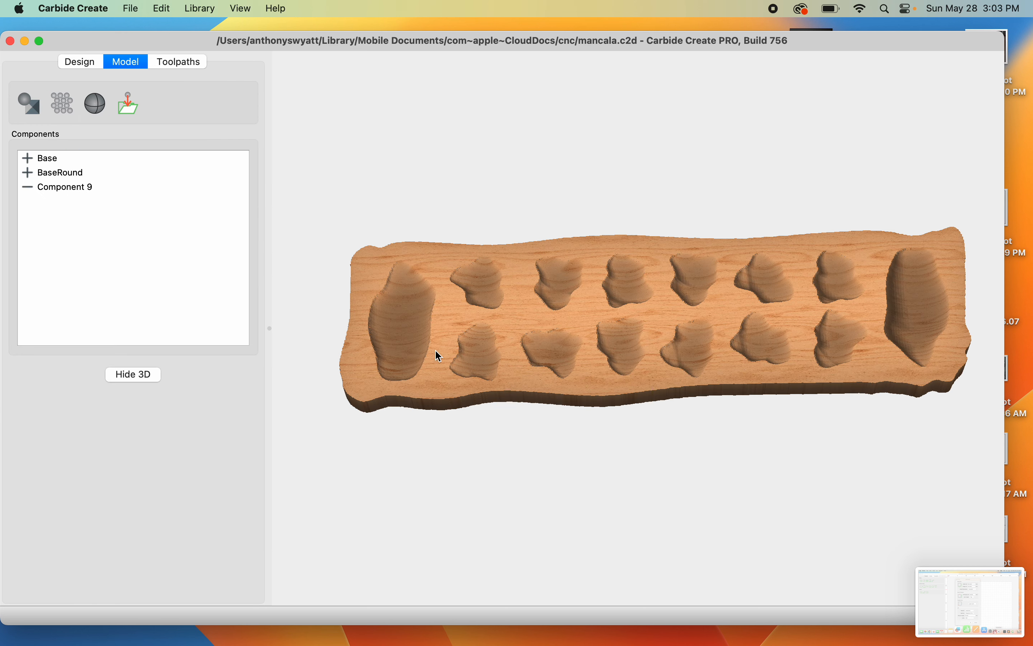
left_click_drag(606, 301, 590, 330)
scroll(590, 332, "up", 5)
scroll(590, 332, "down", 2)
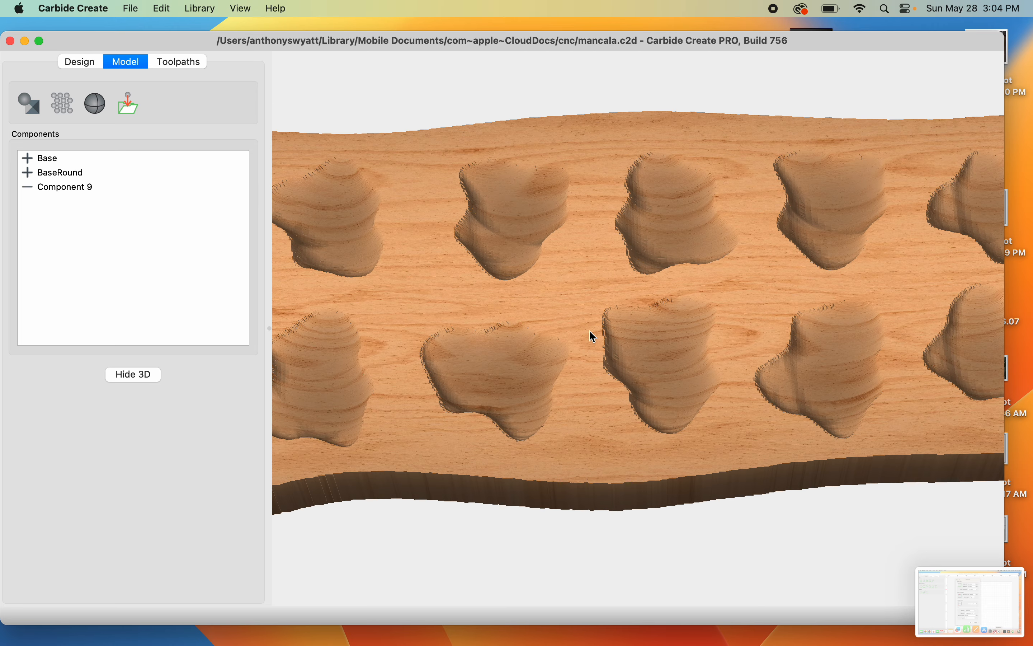
- Delete the pits' subtracted component from the model and return to the 2D layout
left_click(64, 187)
key("Delete")
left_click(132, 374)
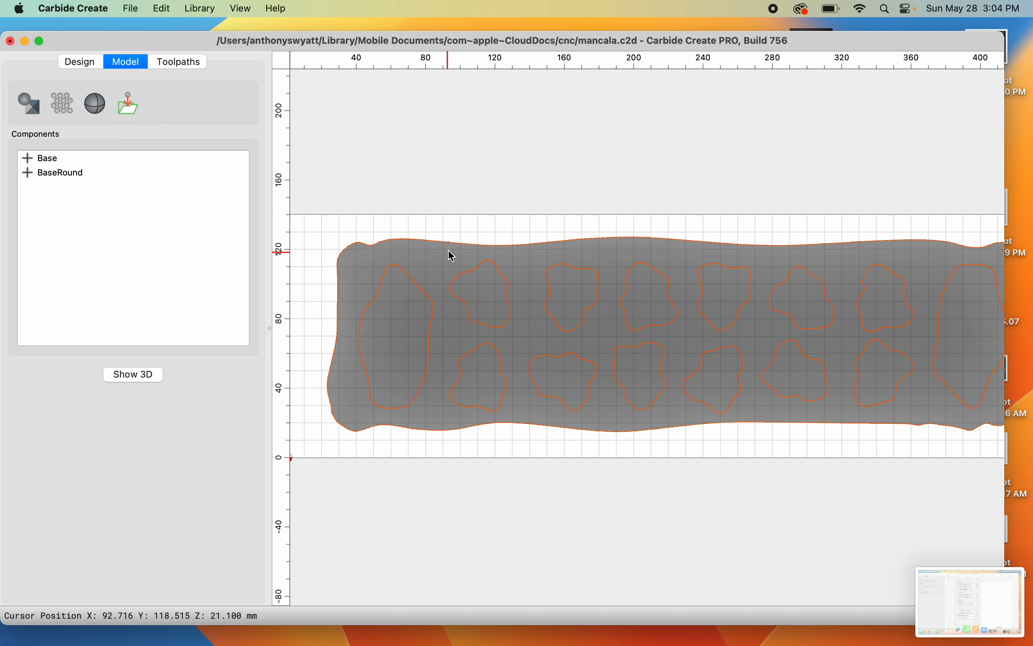
- Start a Round model shape from the pit outlines only, leaving out the board outline, with a height of 19 mm
left_click(64, 242)
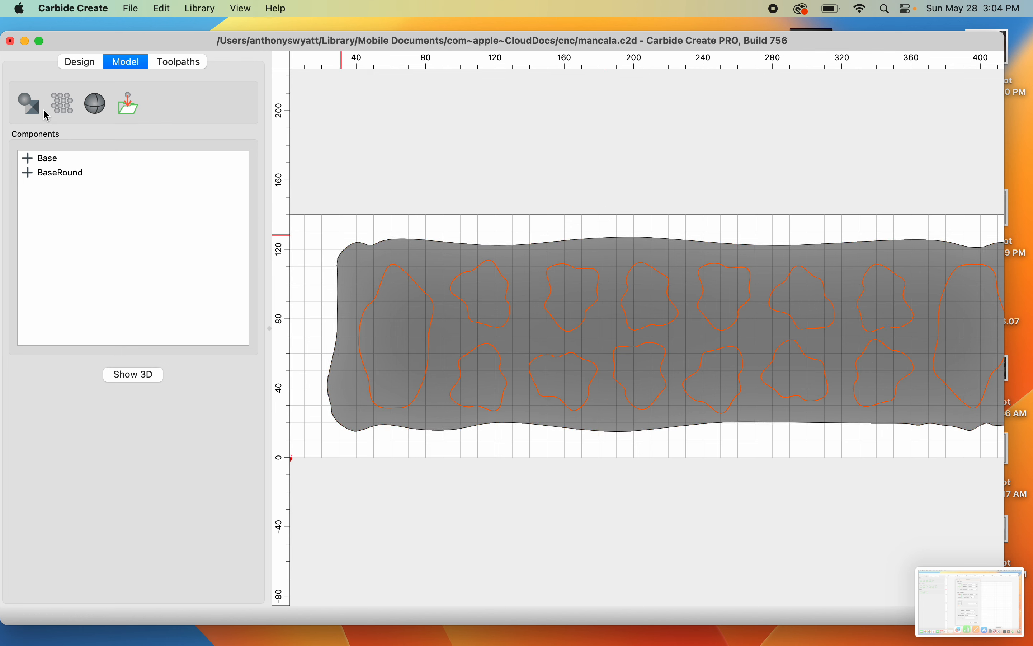
left_click(34, 105)
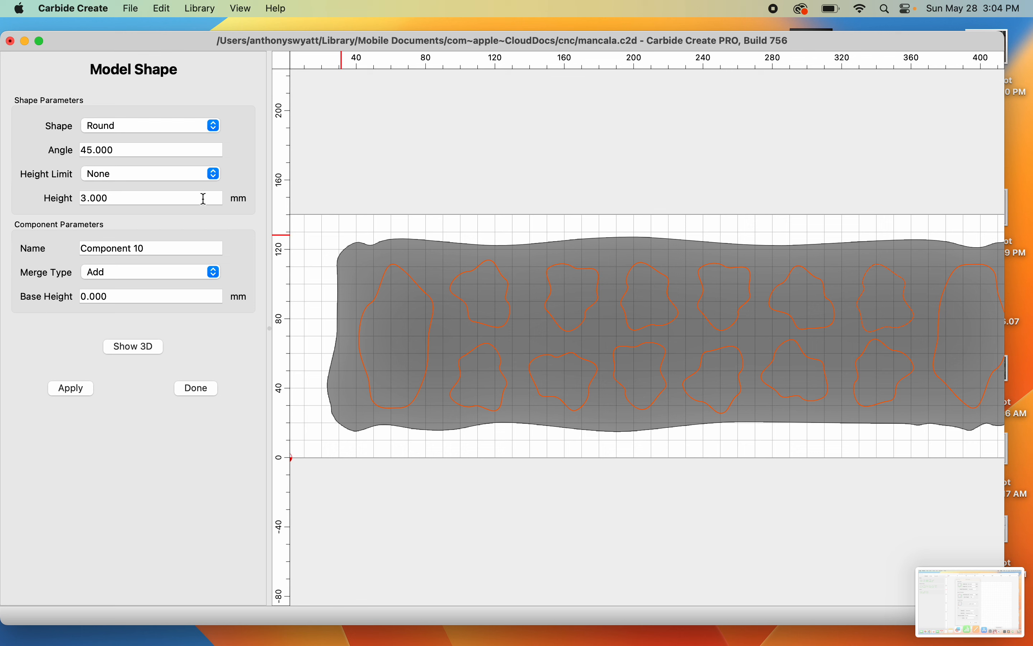
left_click(133, 193)
left_click_drag(133, 193, 12, 191)
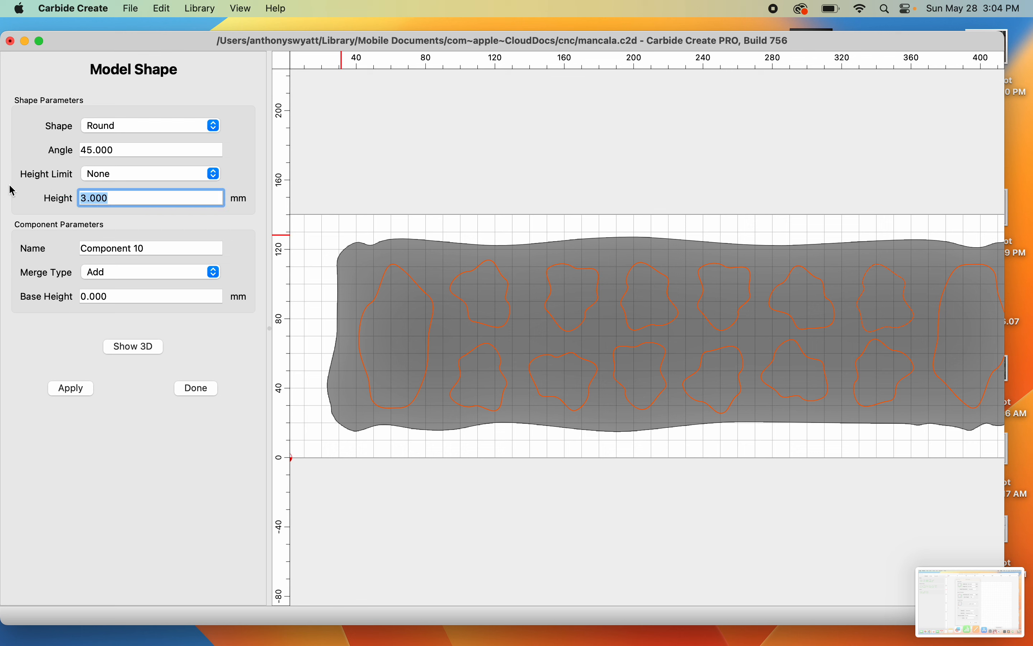
type("19")
key("Tab")
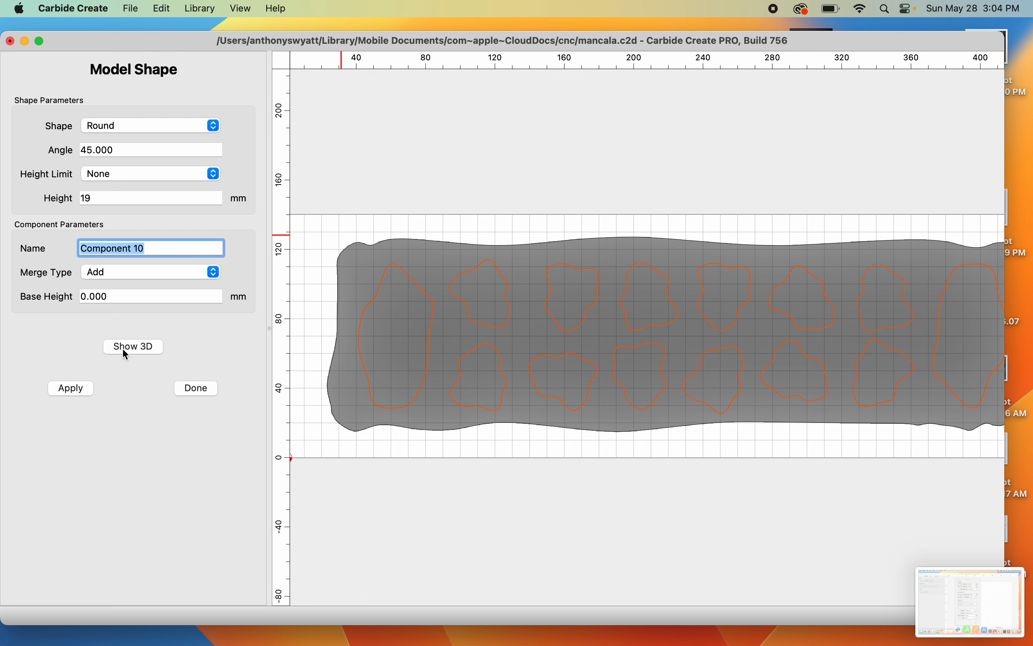
- Set the pits' merge type to Subtract, name the component Holes and apply it
left_click(208, 271)
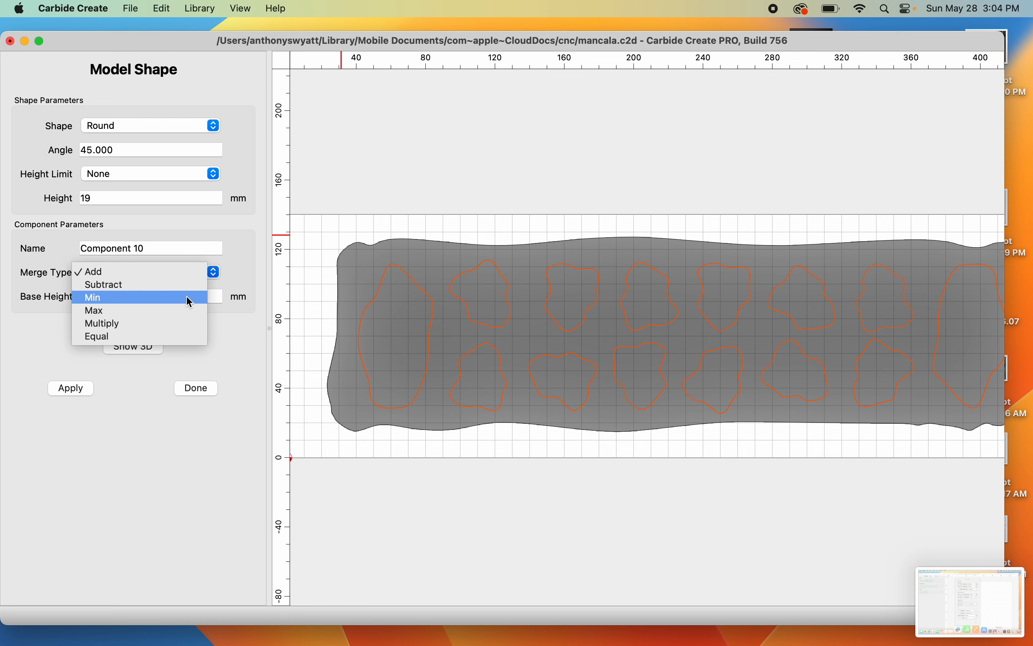
left_click(191, 285)
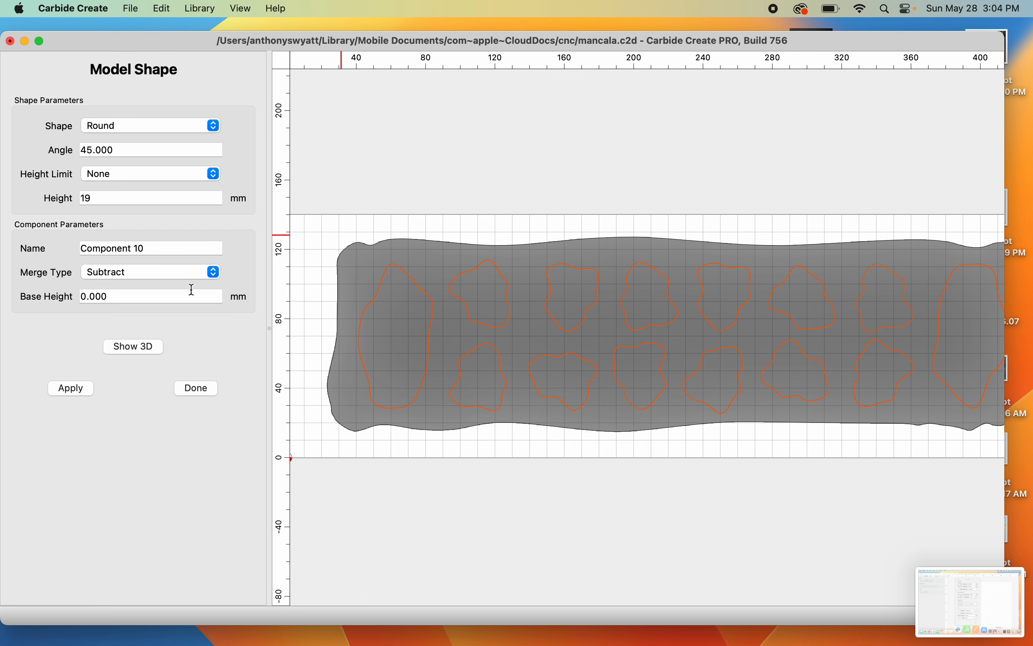
triple_click(177, 249)
type("Holes")
key("Return")
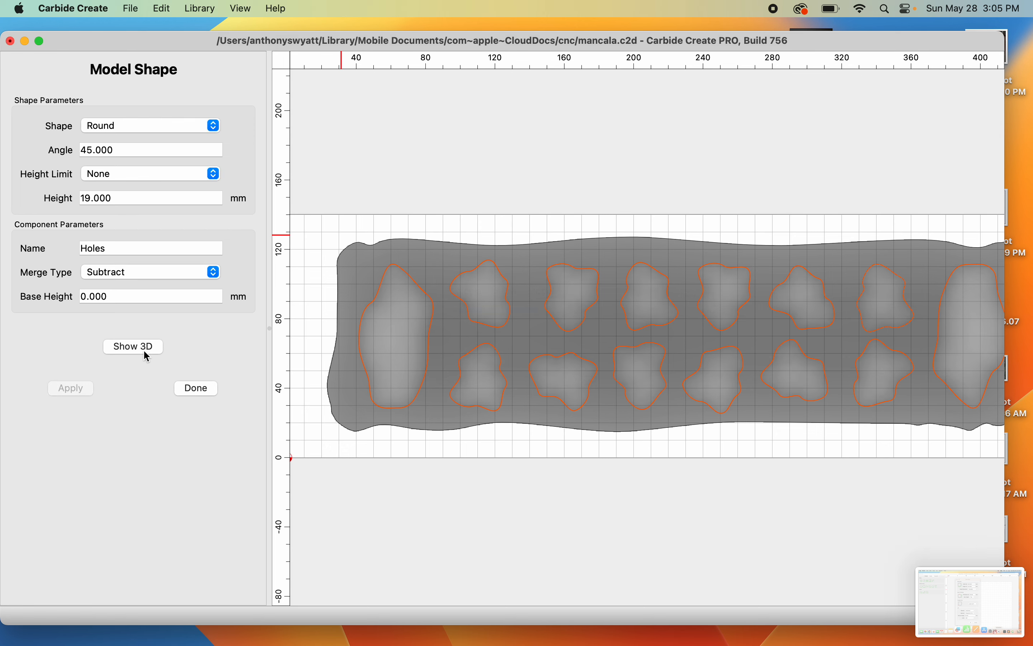
- Preview the Holes component in 3D, set its height limit to Scale Height and apply it
left_click(150, 345)
left_click_drag(568, 339, 576, 208)
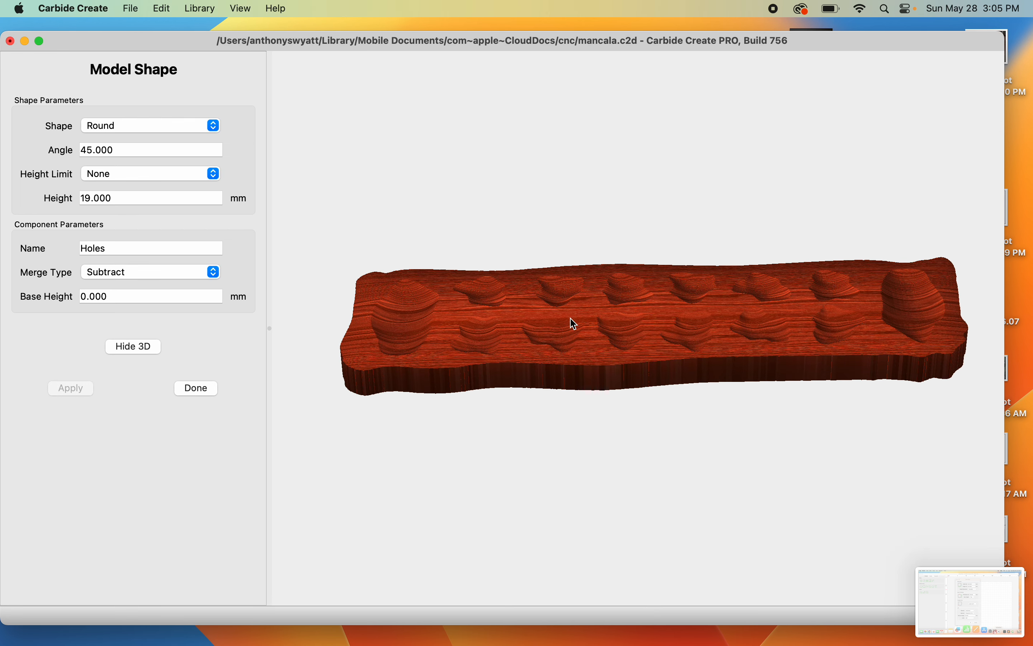
left_click(178, 172)
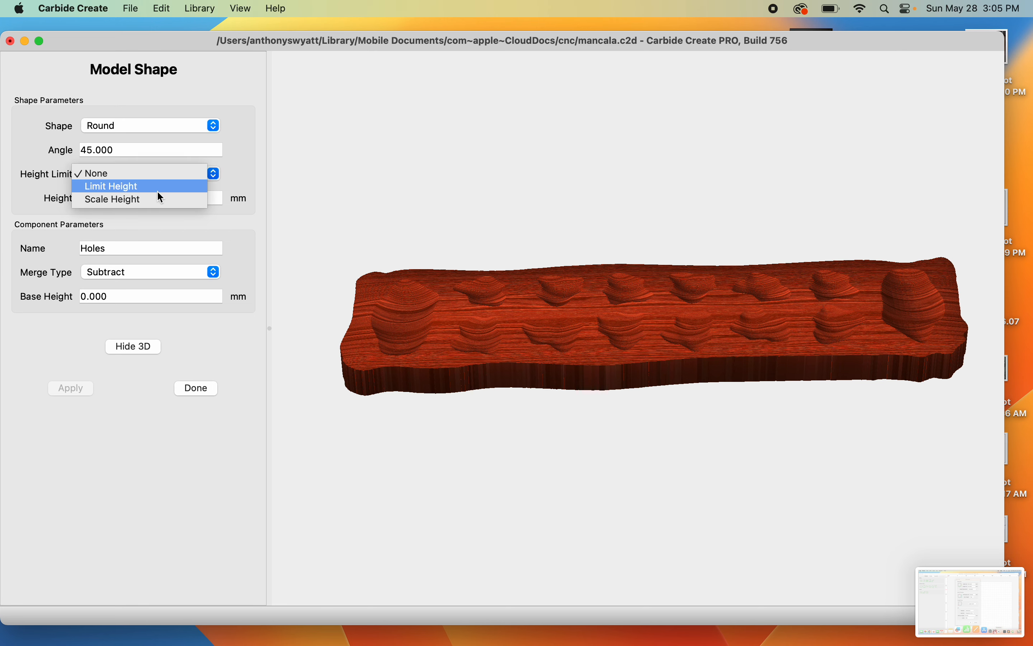
left_click(154, 200)
left_click(79, 388)
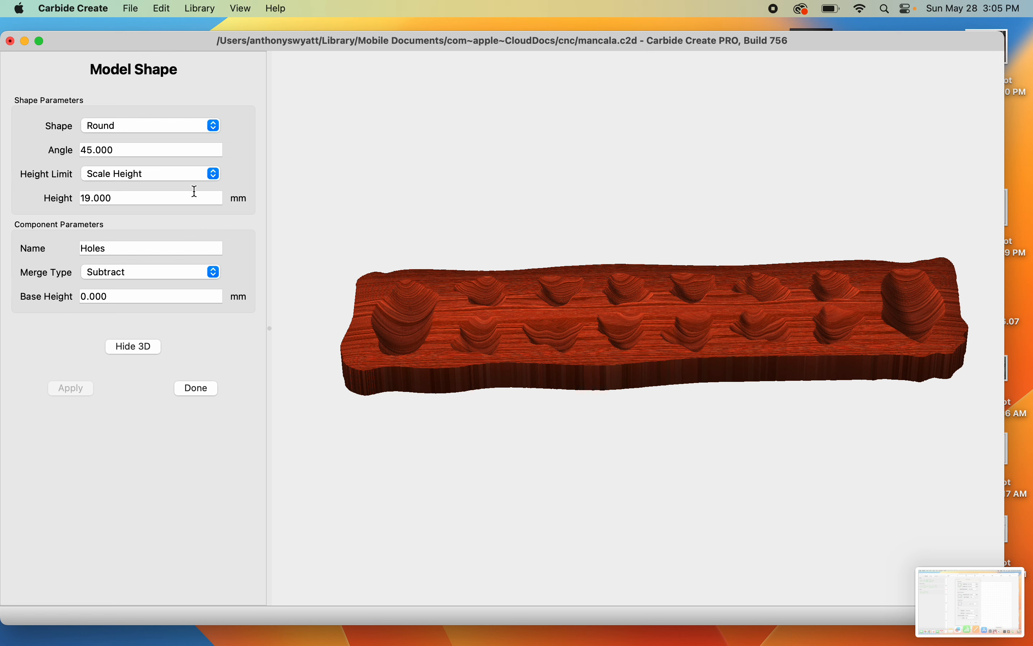
- Set the Holes component's angle to 65 and apply the change
double_click(203, 149)
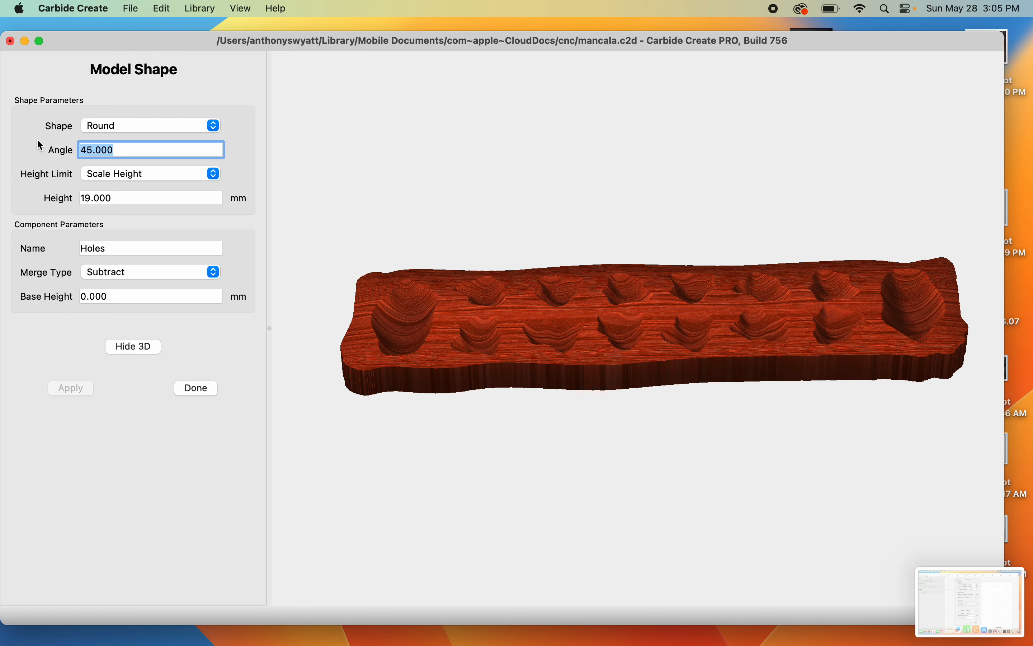
type("6")
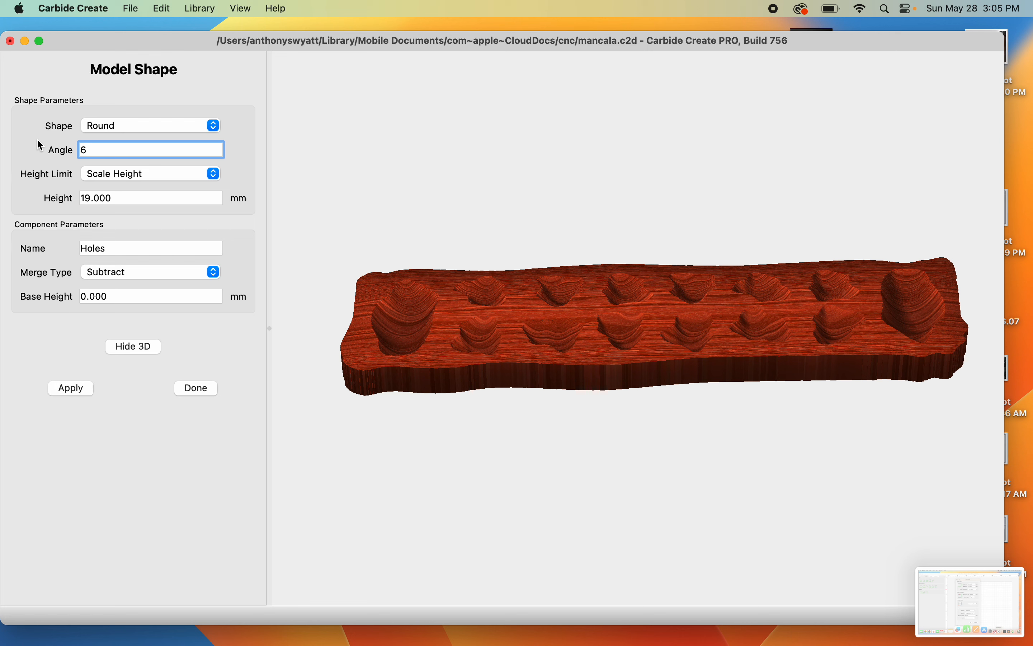
type("5")
key("Tab")
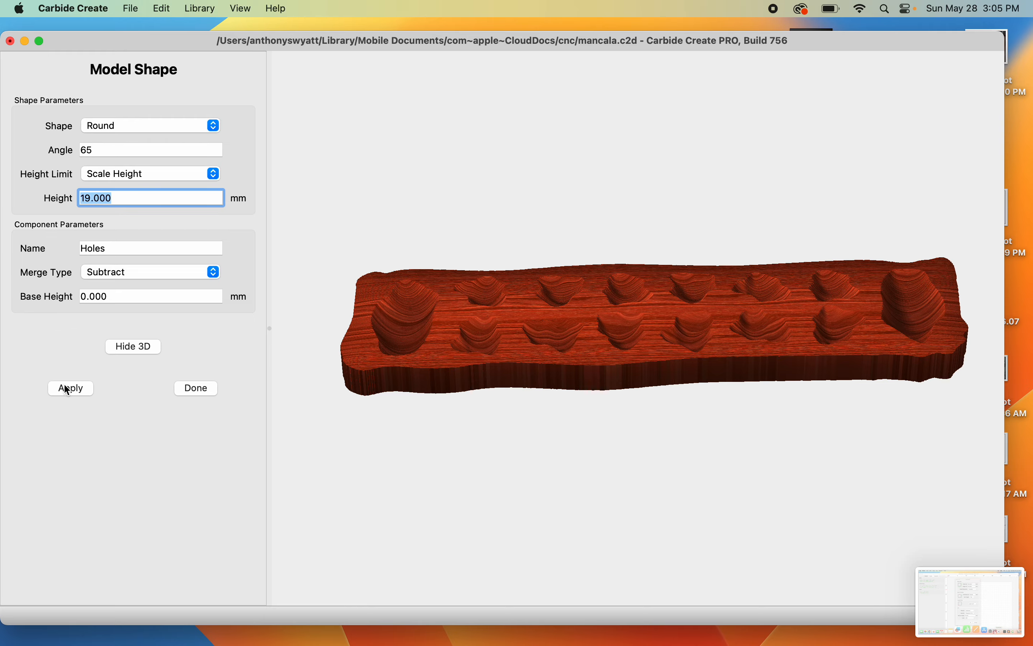
left_click(70, 388)
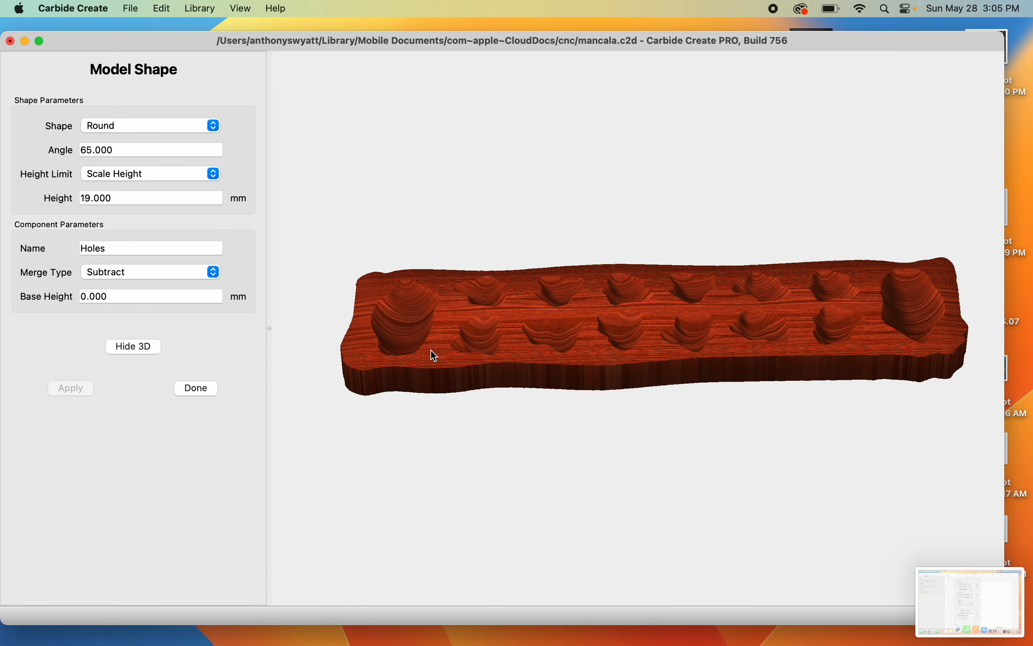
- Check the shape of the pits along the board, finish the Holes model shape and clear the selection
scroll(435, 355, "up", 8)
scroll(435, 356, "down", 2)
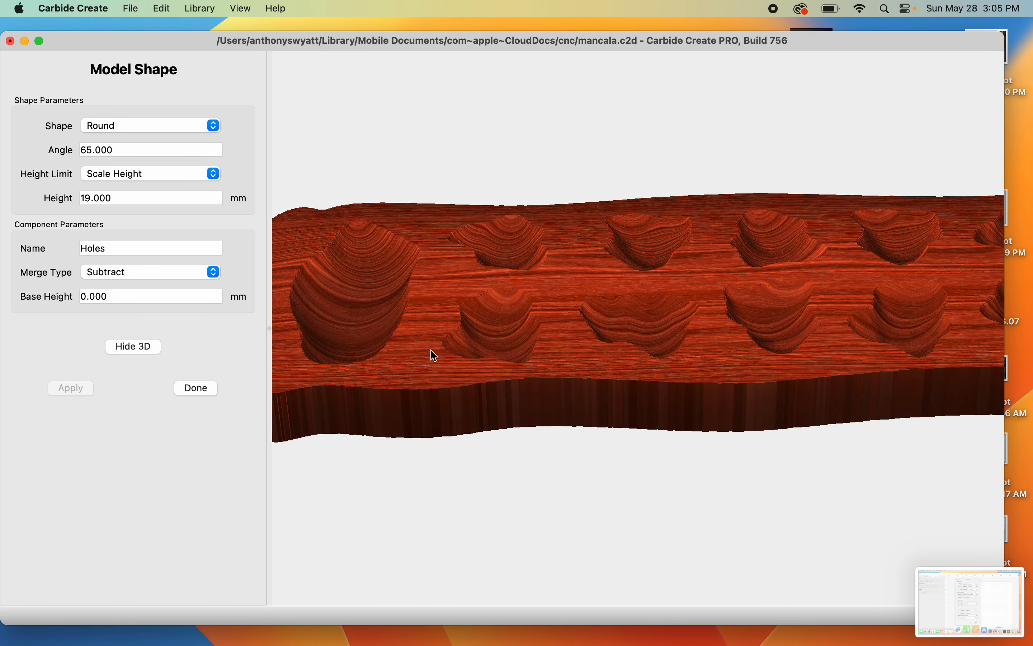
left_click_drag(643, 291, 771, 272)
left_click_drag(899, 244, 637, 318)
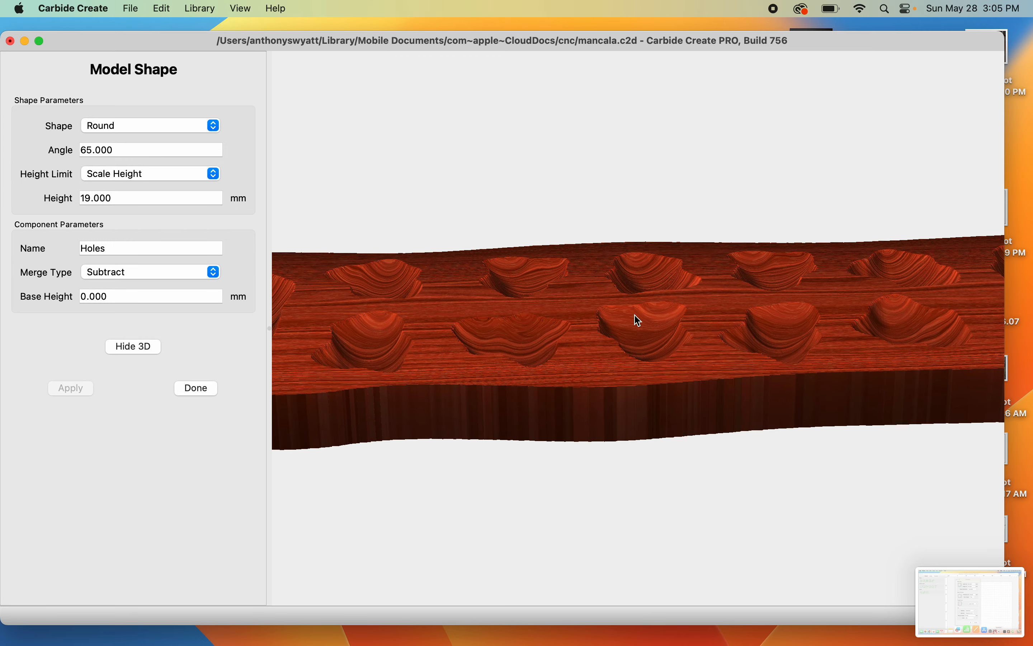
scroll(639, 320, "down", 3)
scroll(639, 321, "down", 2)
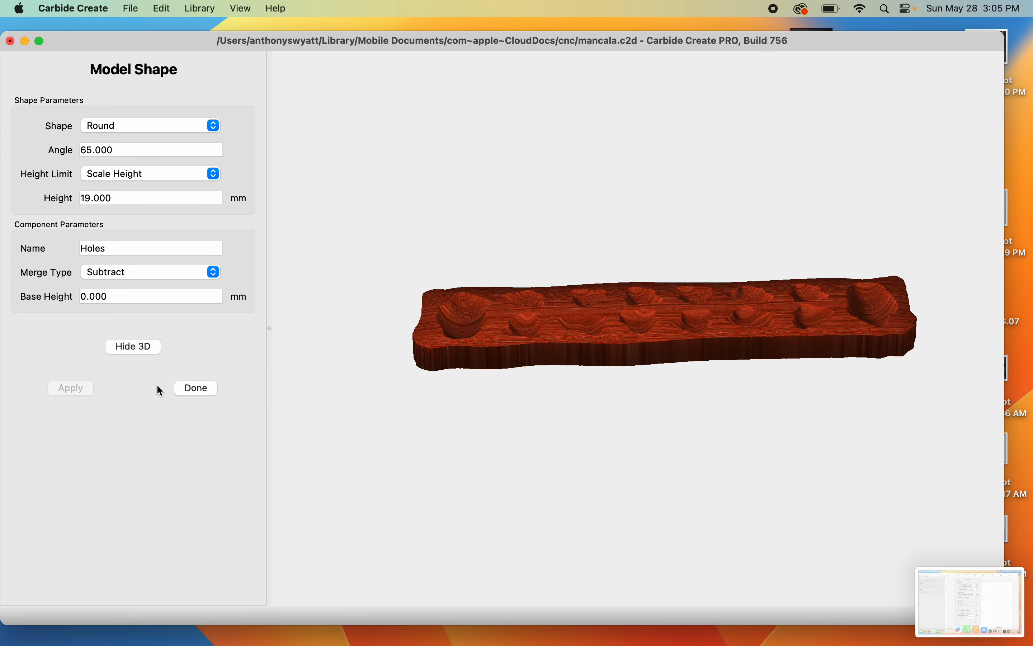
left_click(195, 388)
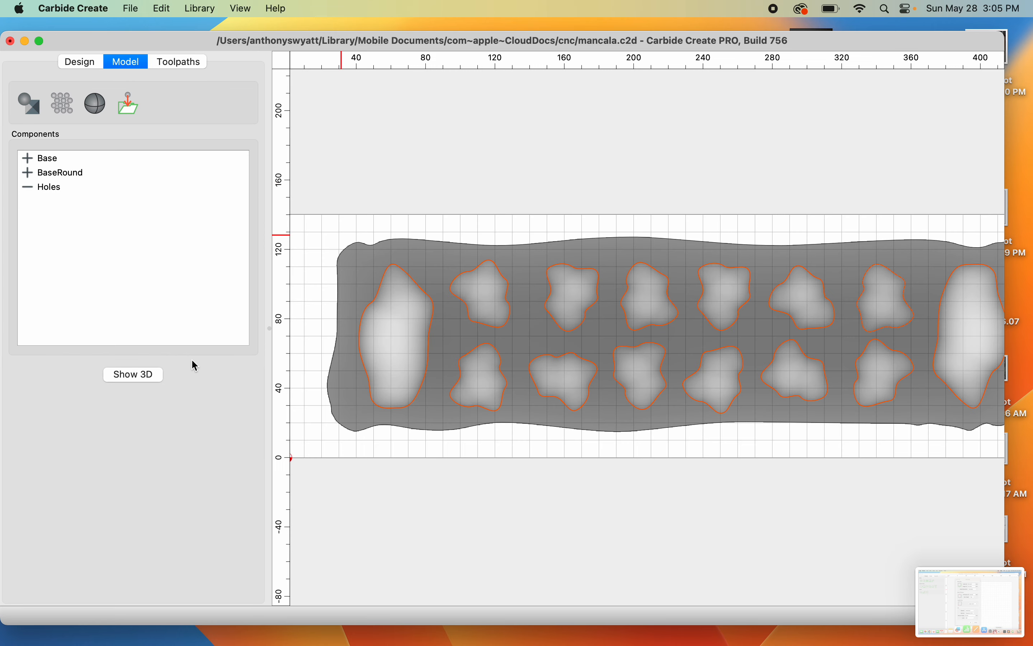
left_click(622, 135)
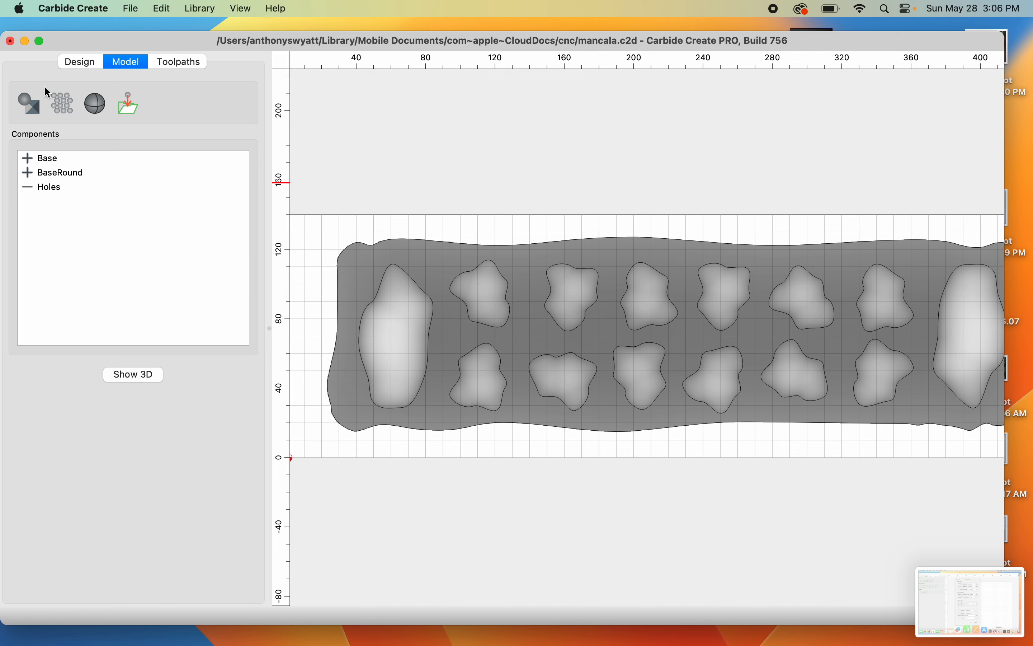
- Open the Design Elements Library and browse its artwork for a motif that suits the mancala board
left_click(86, 63)
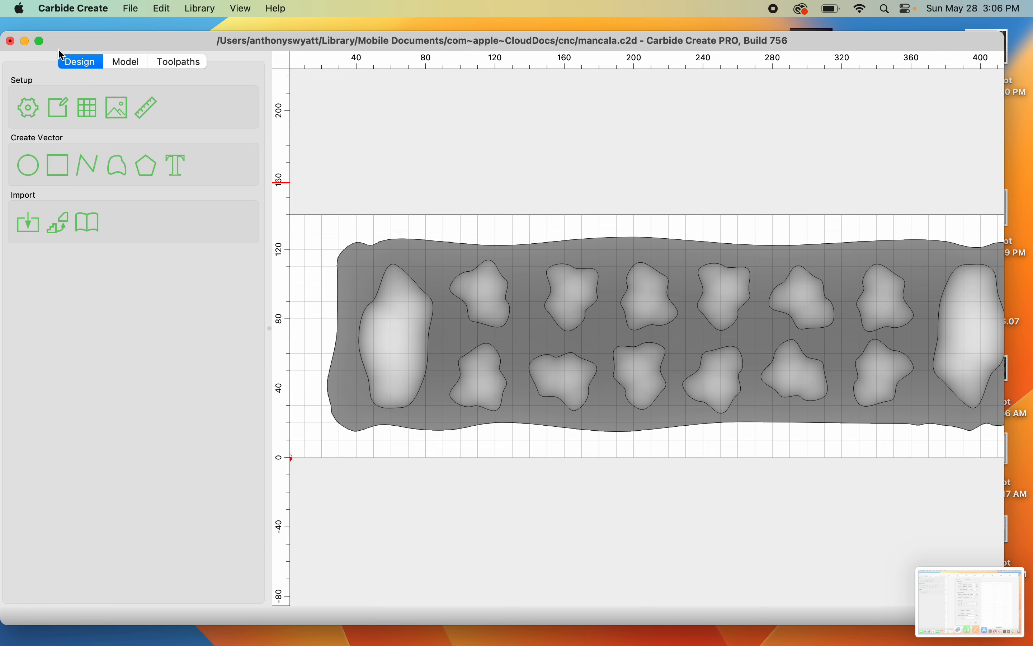
left_click(89, 223)
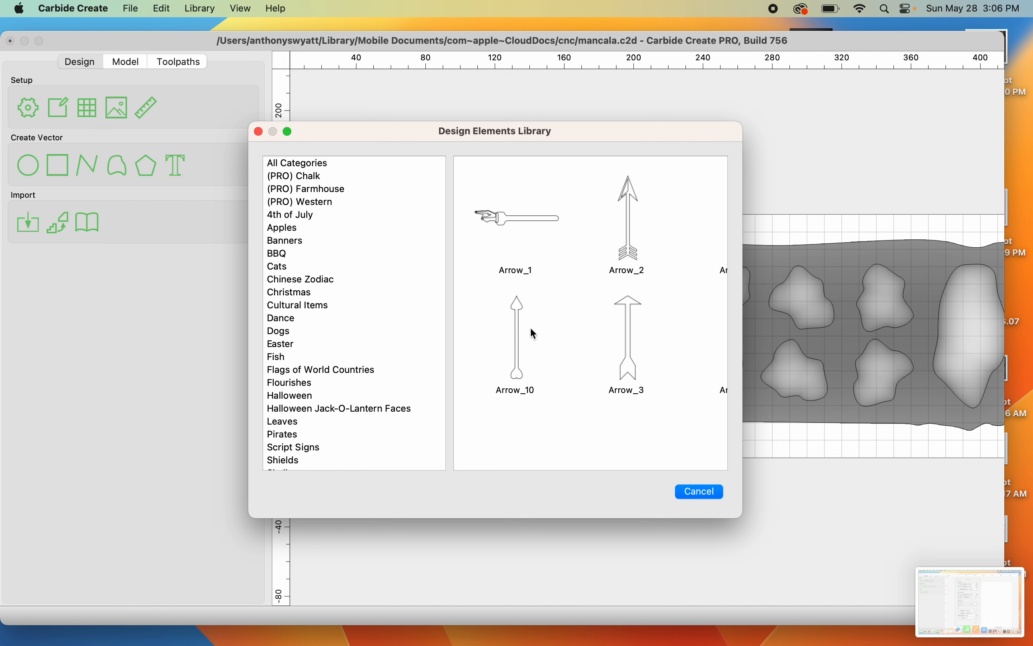
scroll(569, 297, "right", 15)
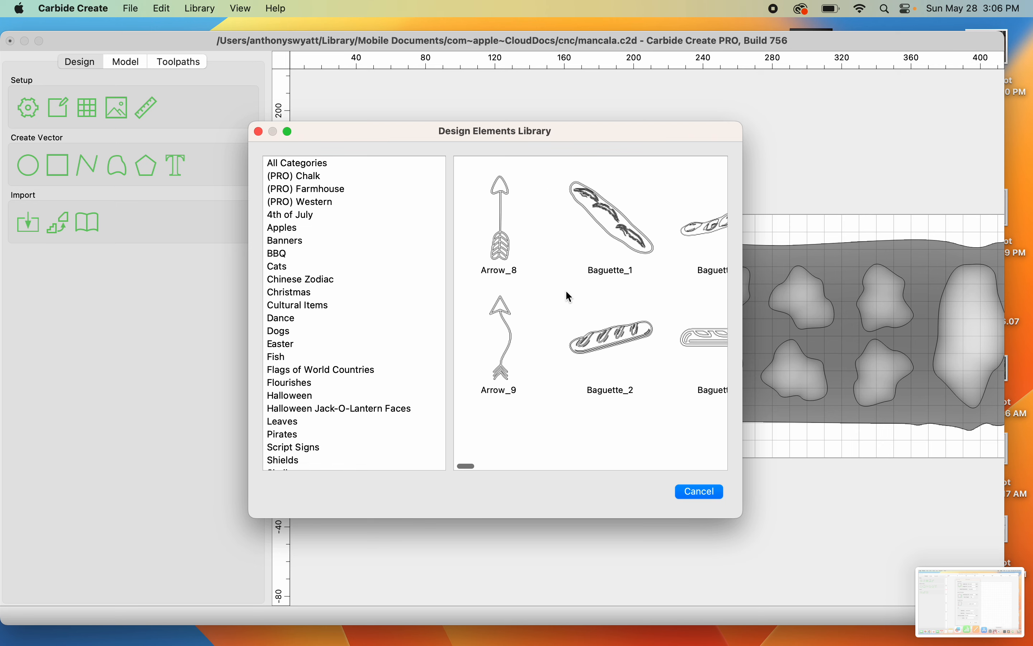
scroll(568, 294, "right", 15)
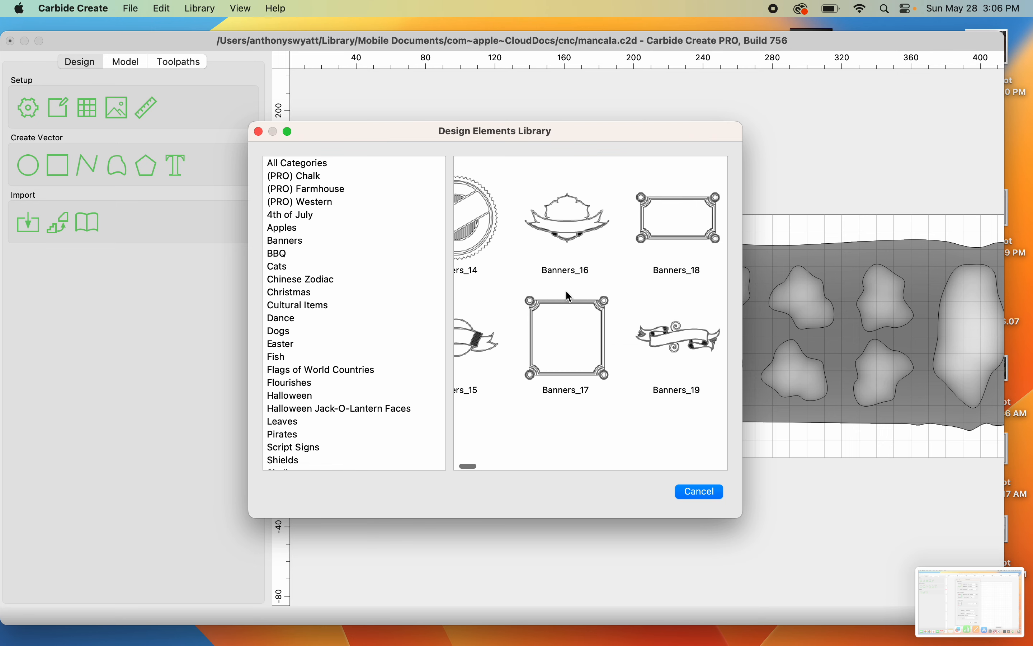
scroll(570, 295, "right", 12)
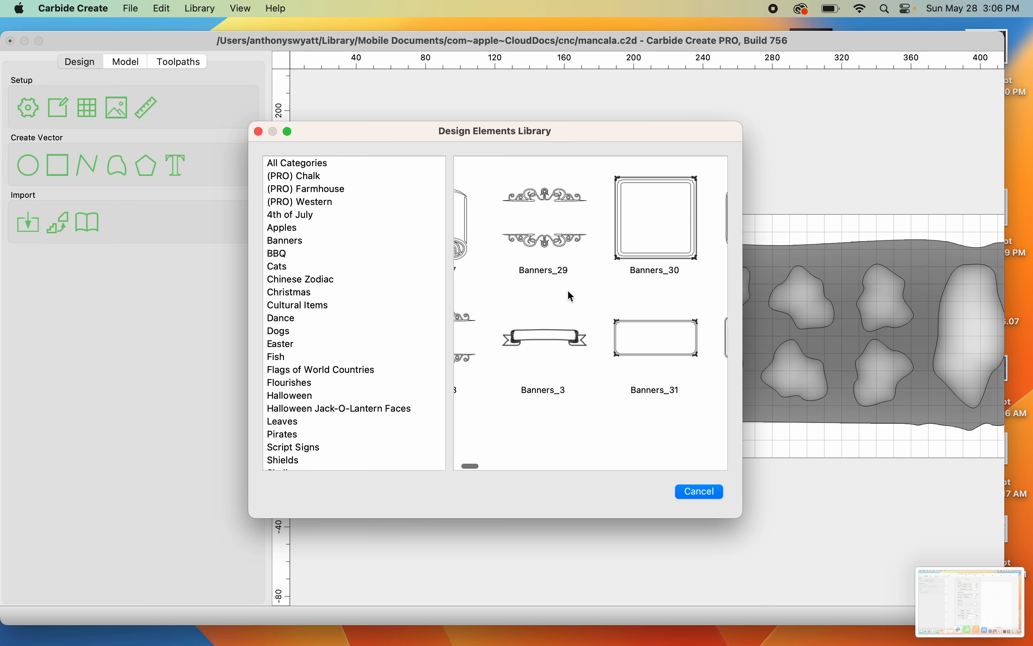
scroll(568, 292, "right", 15)
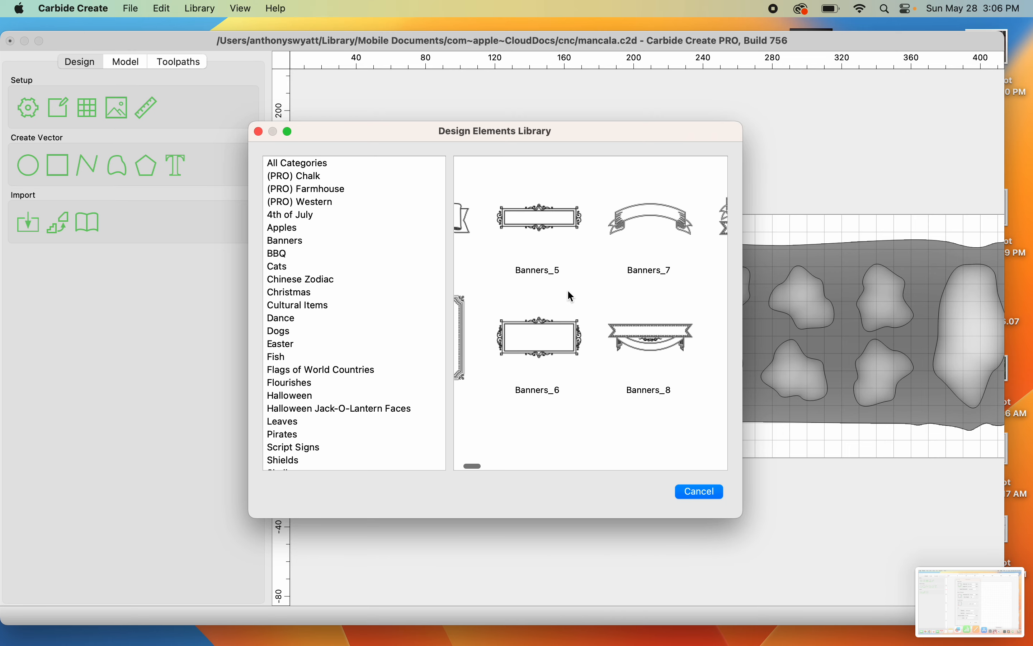
scroll(571, 296, "right", 15)
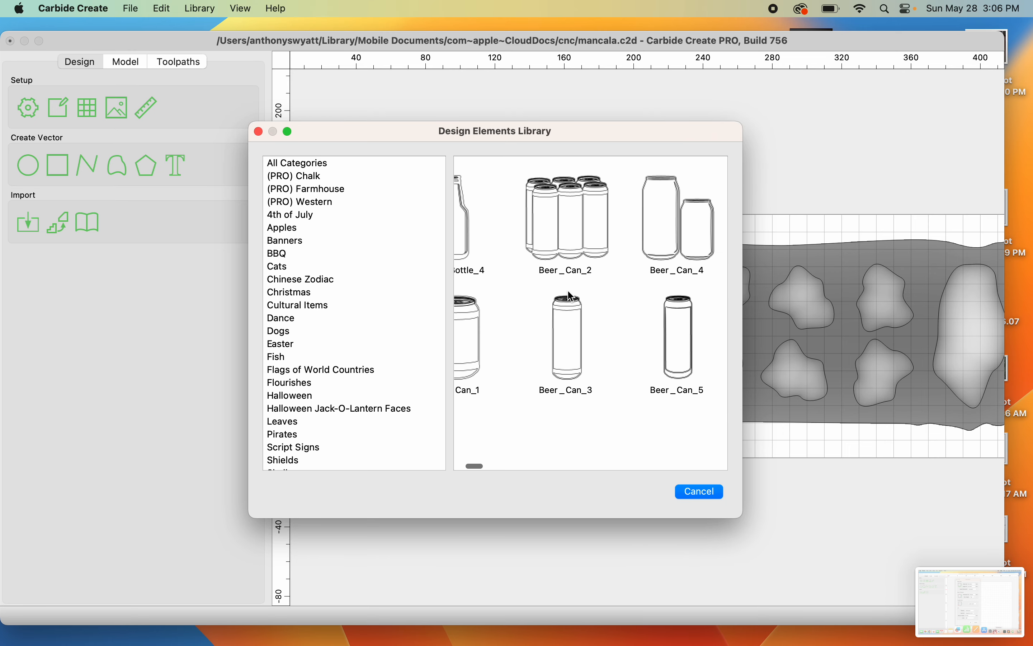
scroll(571, 296, "right", 15)
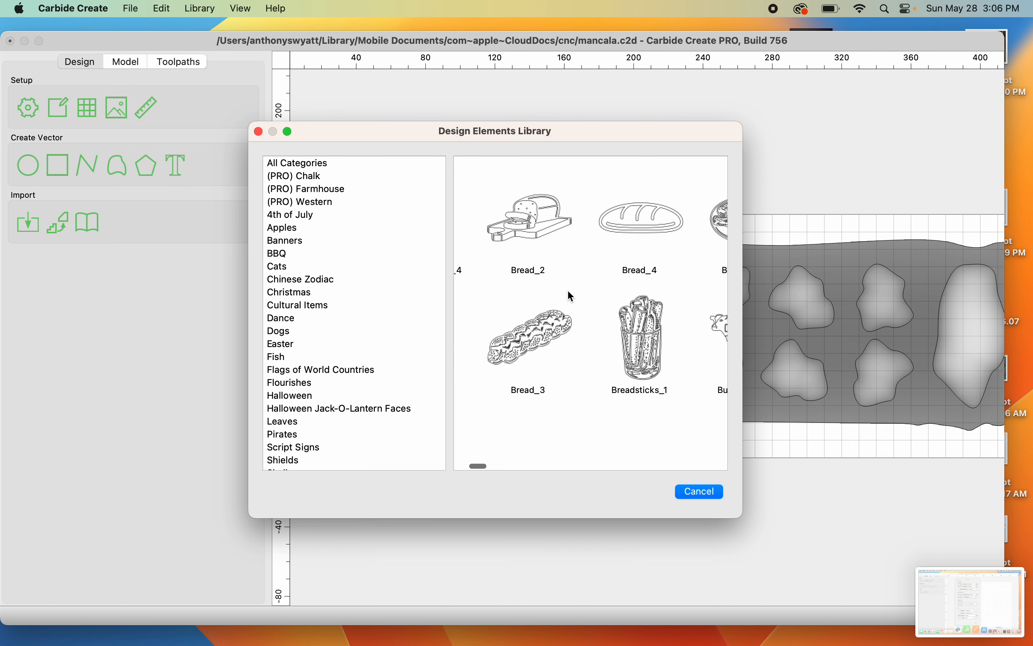
scroll(571, 295, "right", 15)
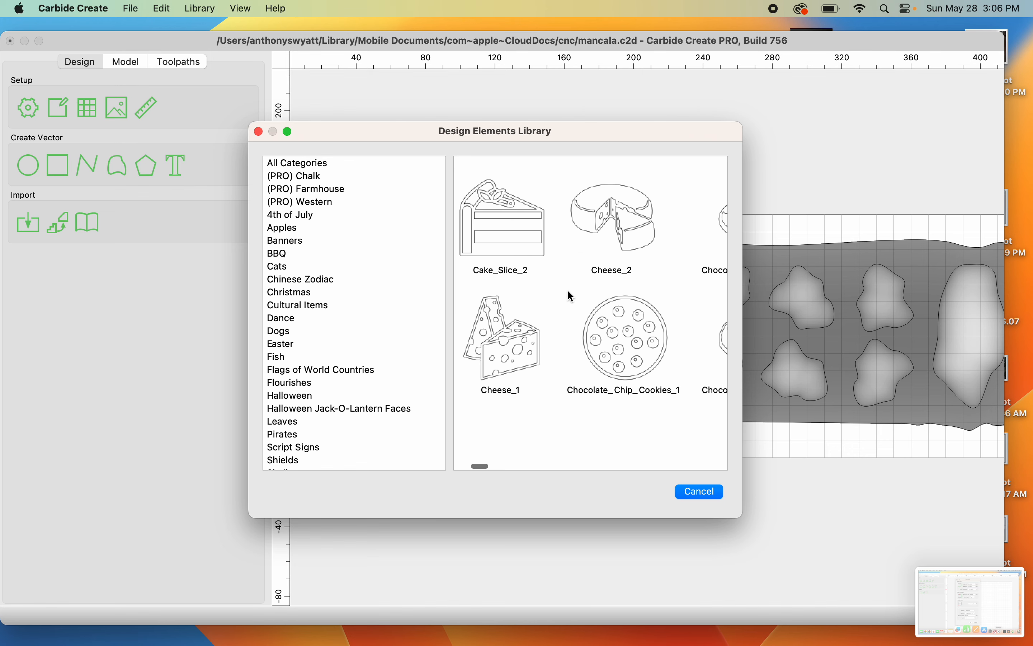
scroll(571, 296, "right", 15)
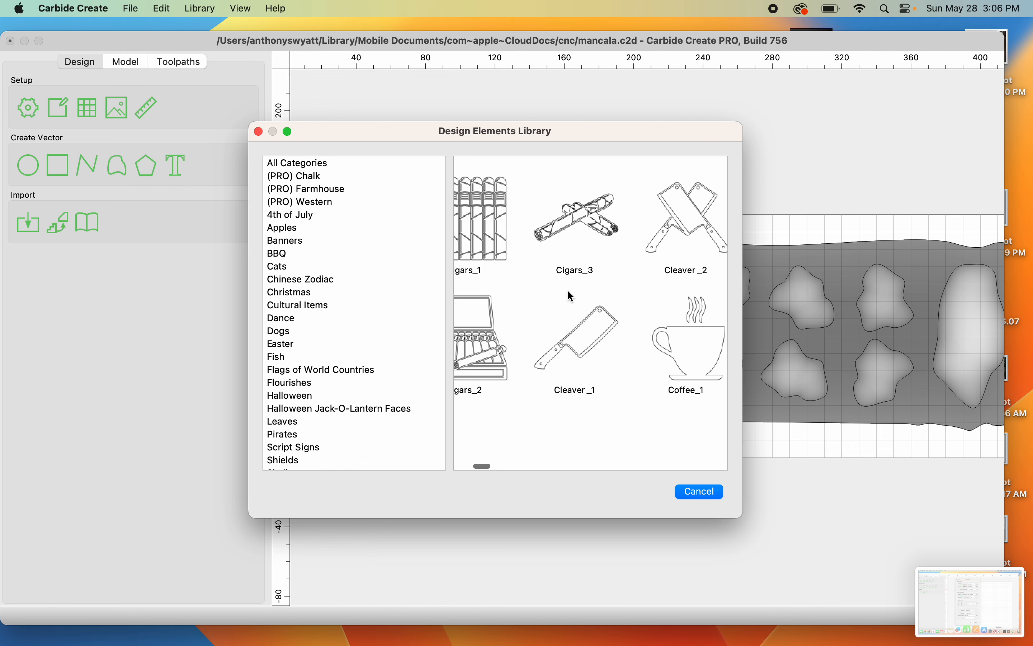
scroll(571, 296, "right", 15)
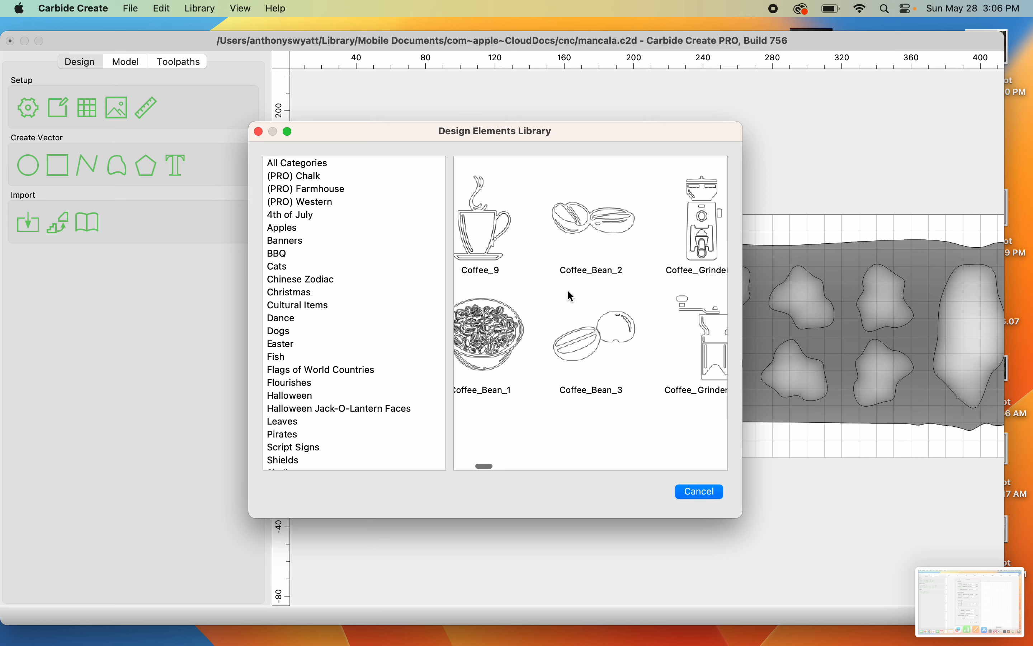
scroll(571, 296, "right", 15)
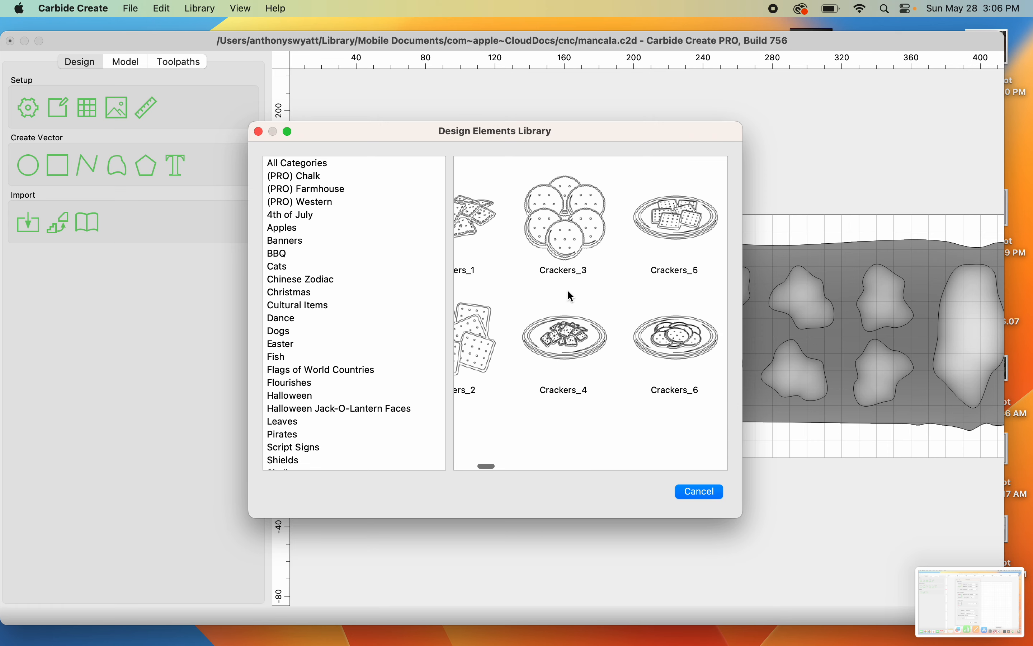
scroll(571, 296, "right", 15)
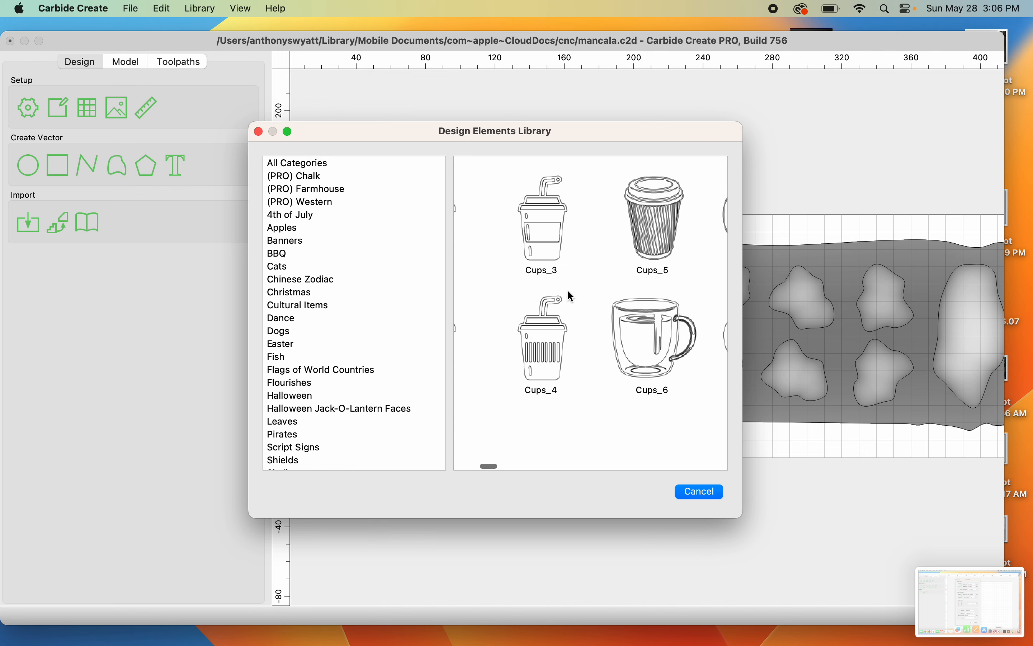
scroll(571, 296, "right", 15)
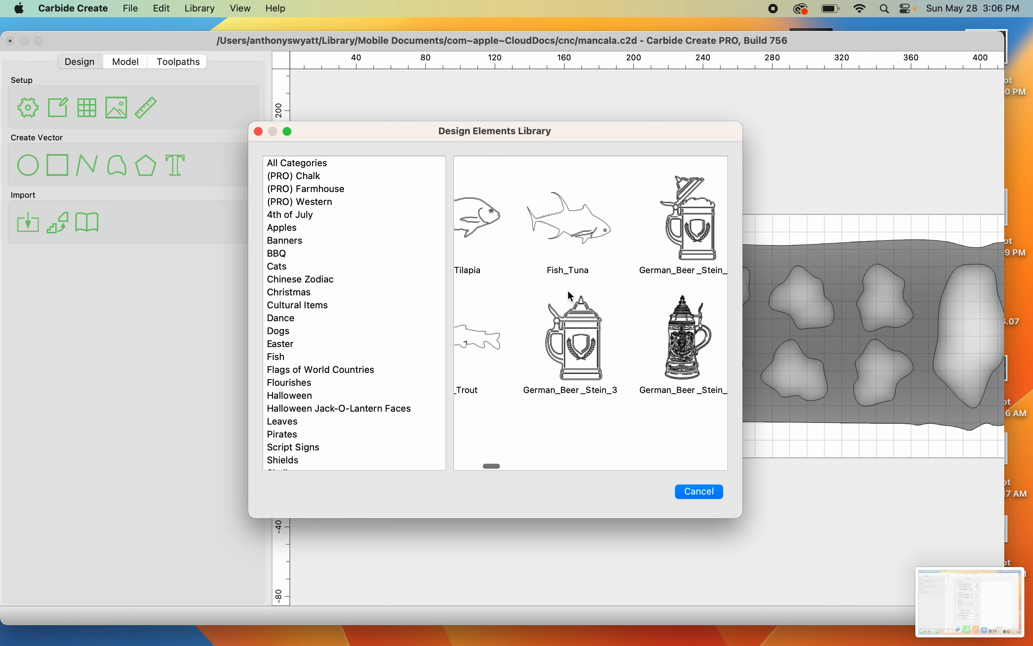
scroll(571, 296, "right", 15)
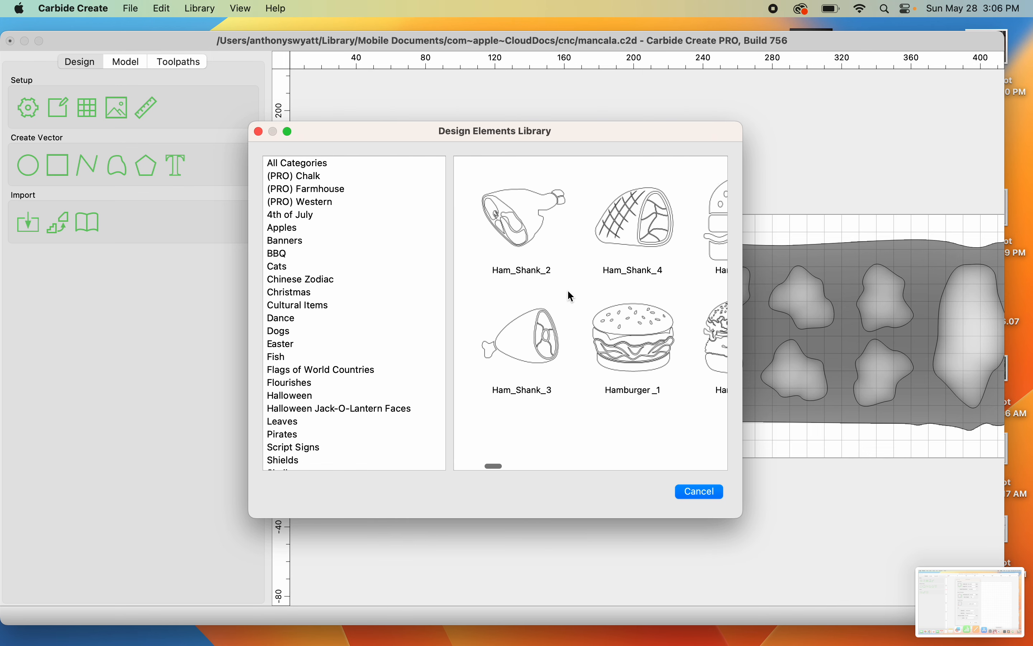
scroll(571, 295, "right", 15)
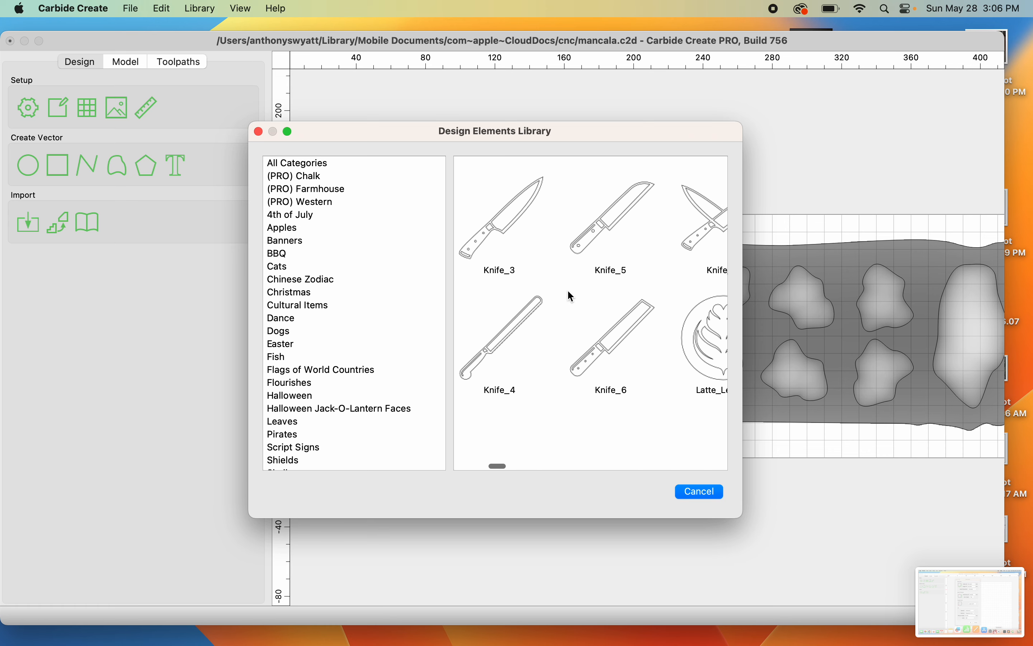
scroll(571, 295, "right", 15)
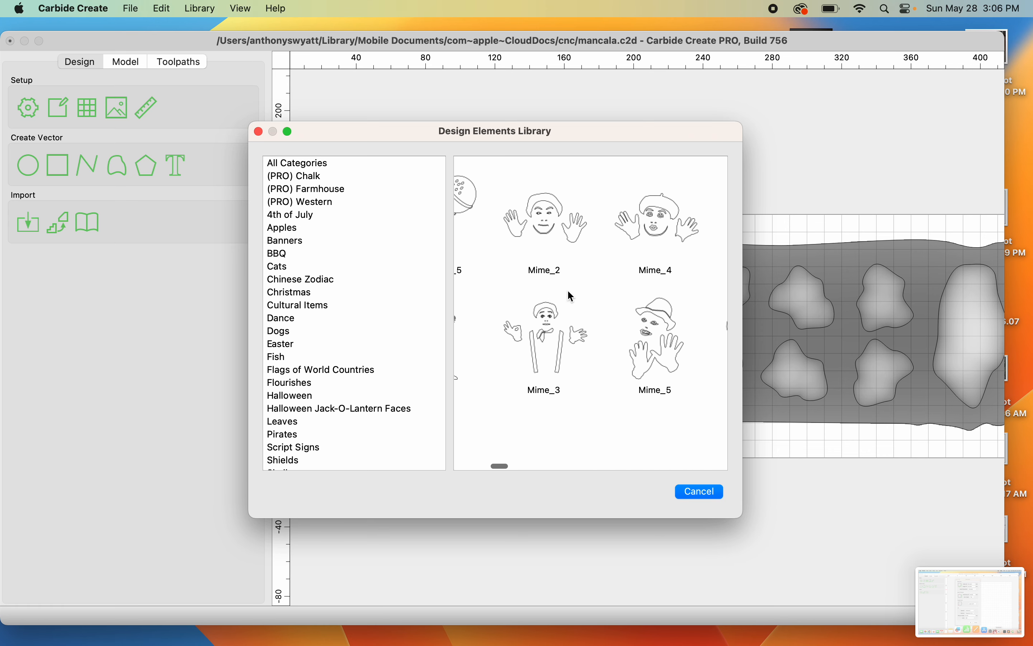
scroll(574, 296, "right", 15)
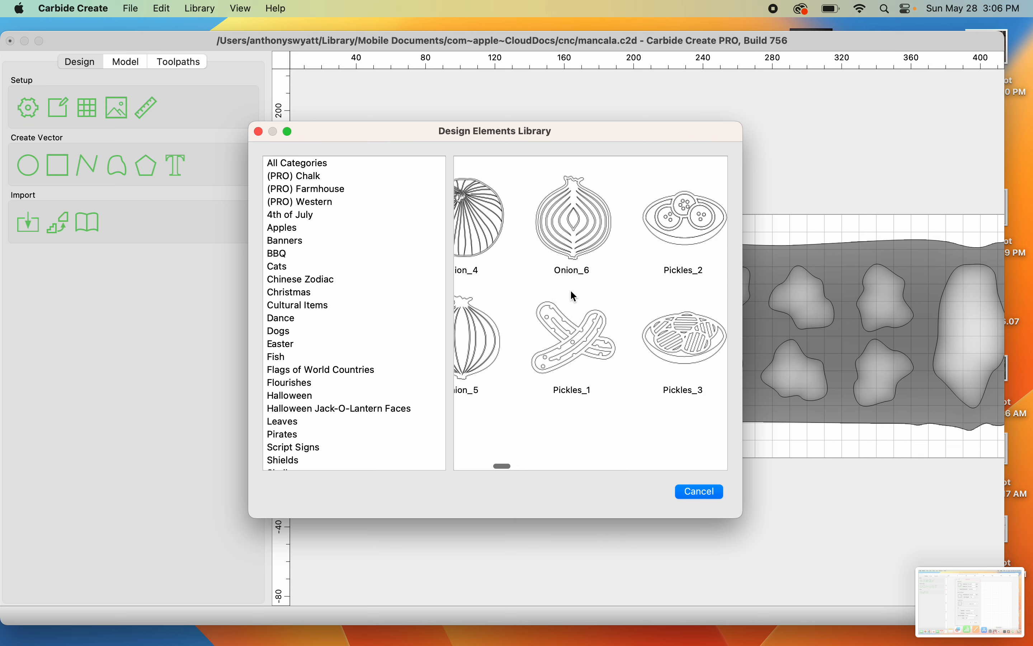
scroll(575, 296, "right", 15)
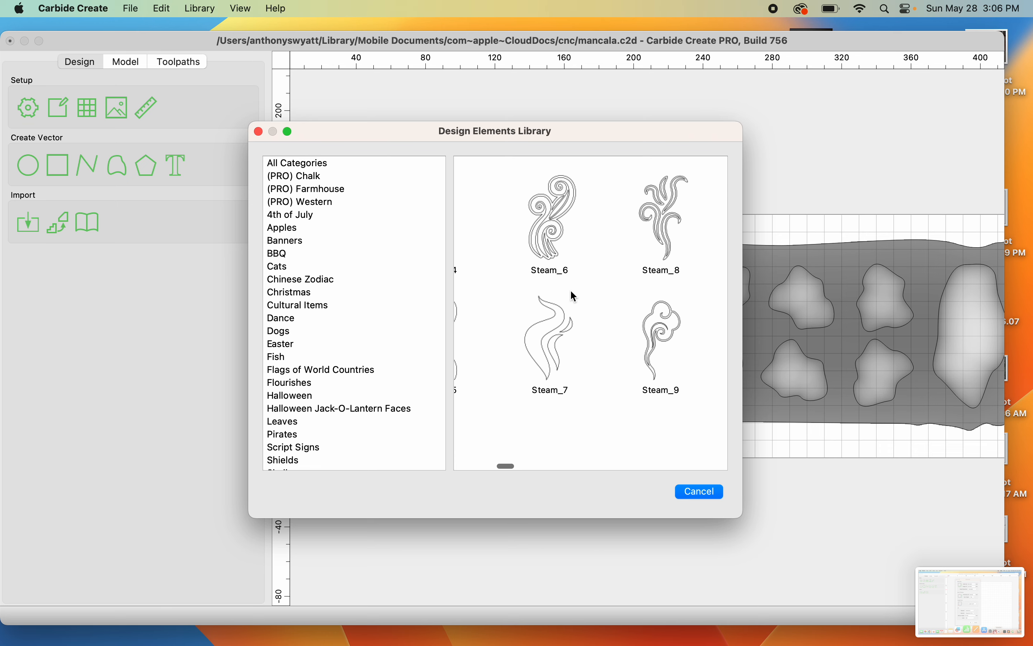
- Compare the Steam designs in the library as possible decoration for the board, checking the neighbouring artwork as well
scroll(572, 294, "left", 5)
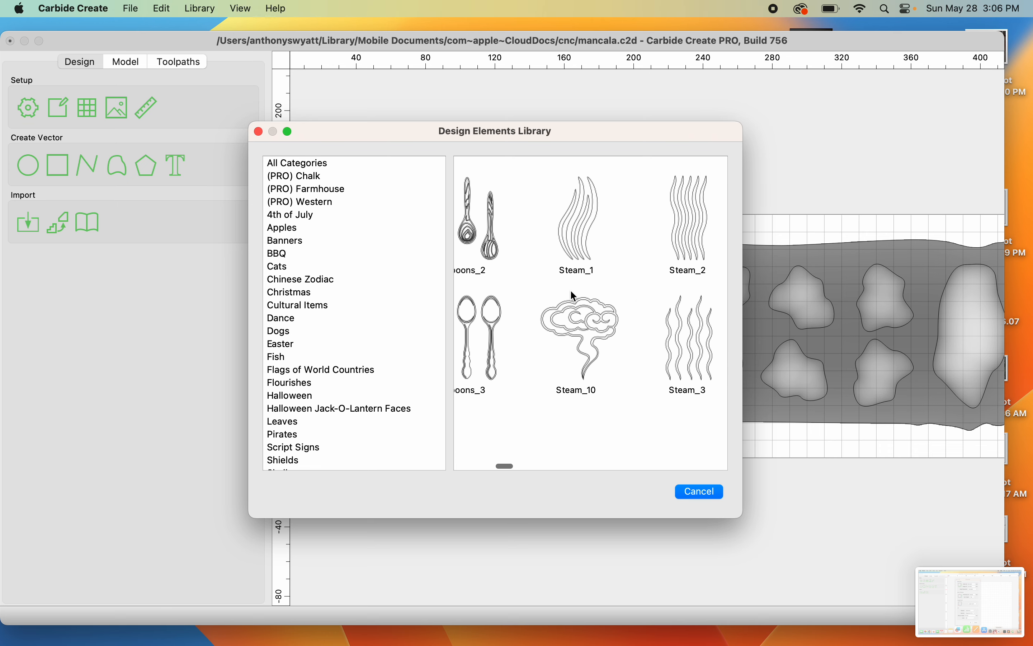
scroll(571, 291, "right", 5)
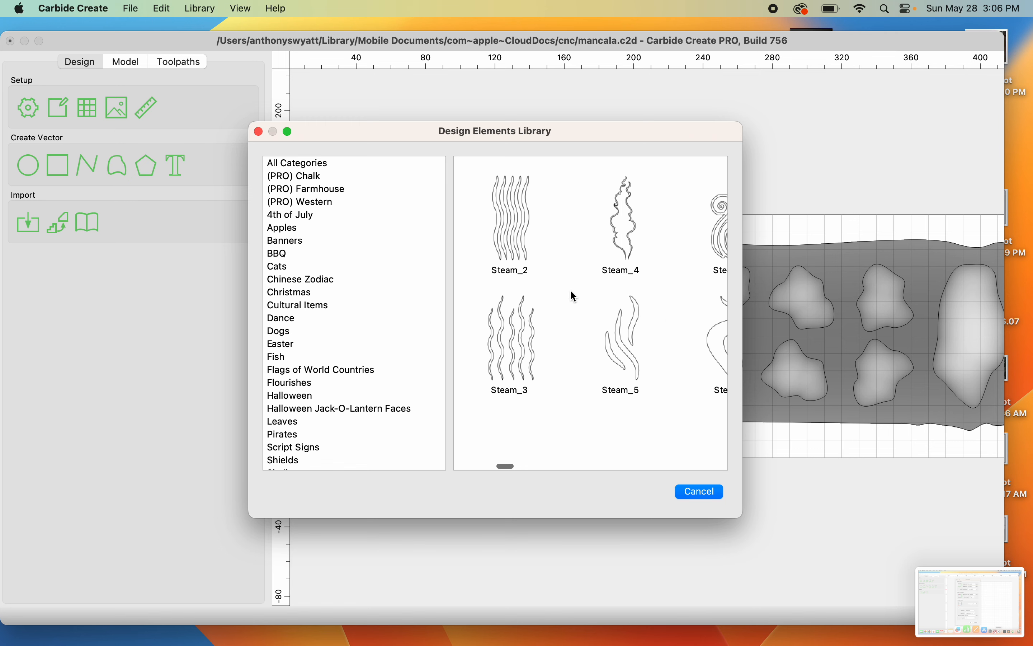
scroll(571, 292, "left", 3)
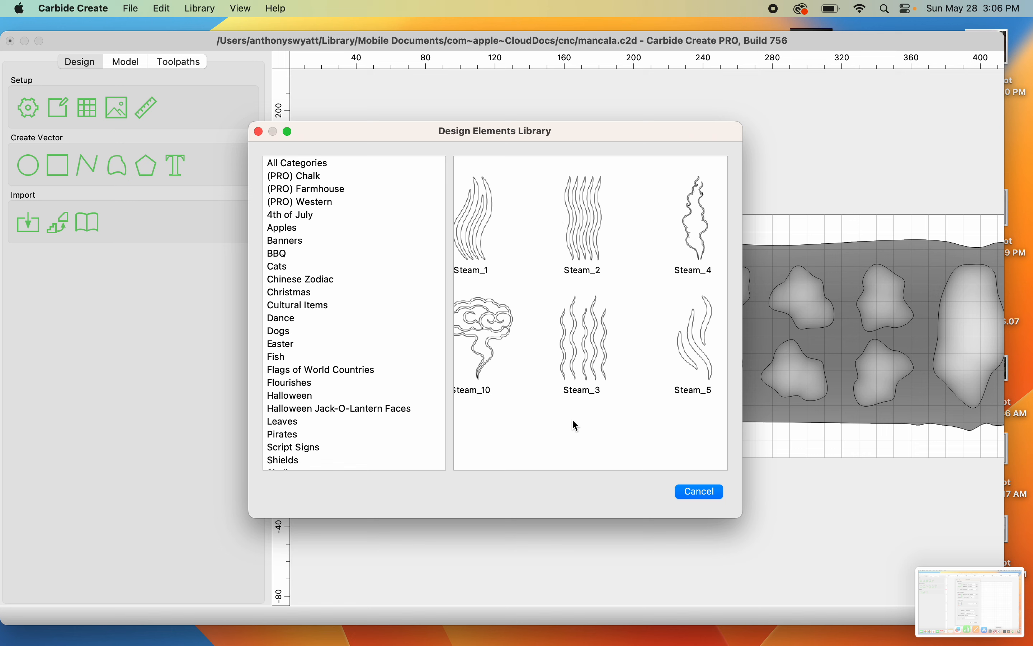
scroll(583, 300, "right", 5)
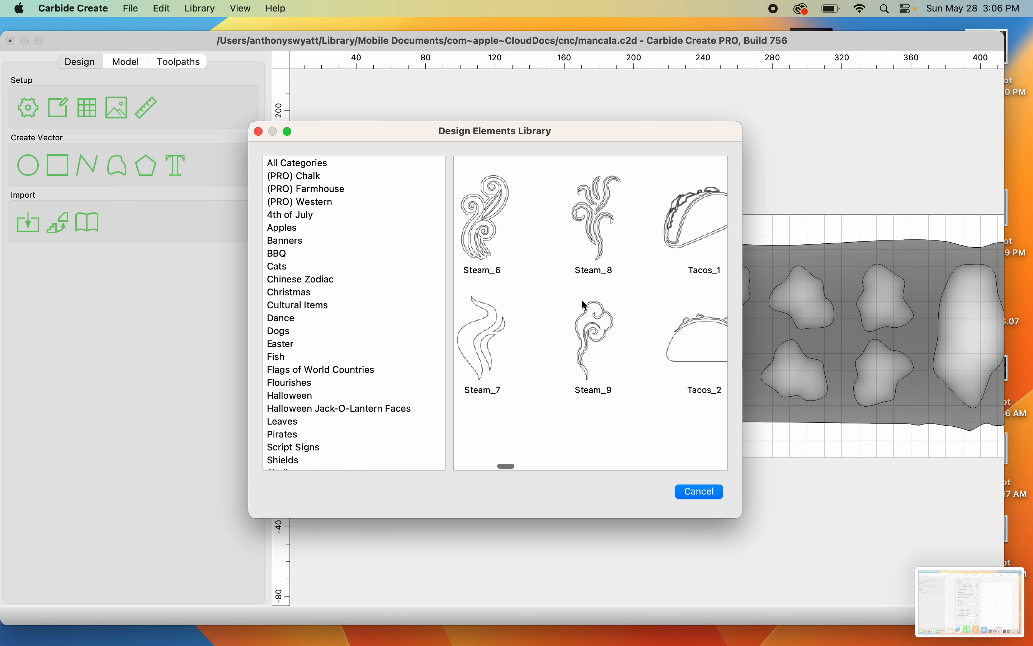
scroll(582, 300, "right", 3)
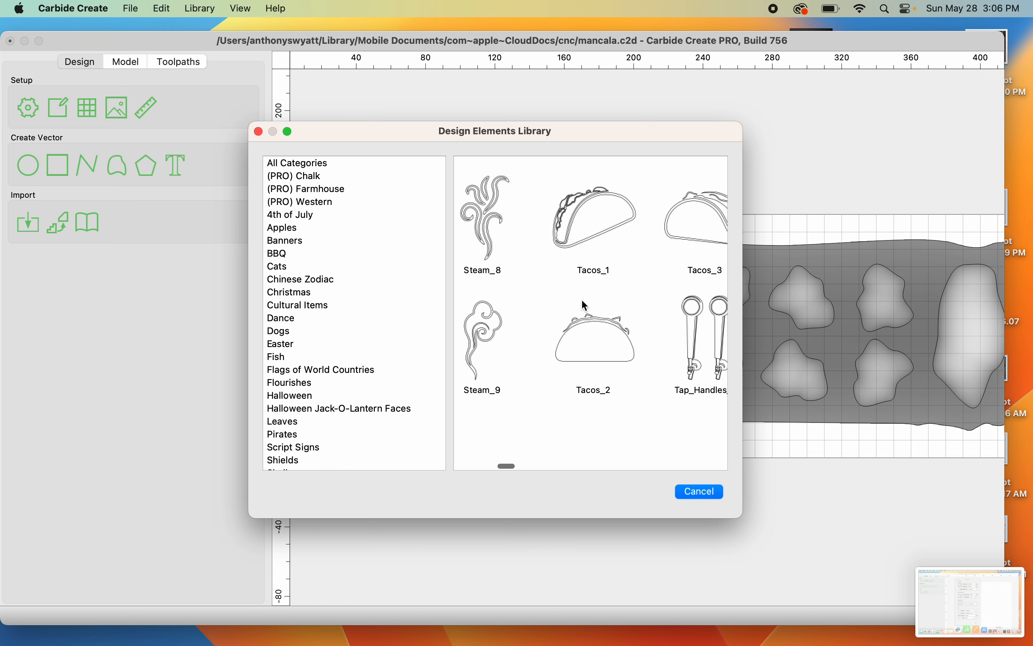
scroll(582, 300, "left", 5)
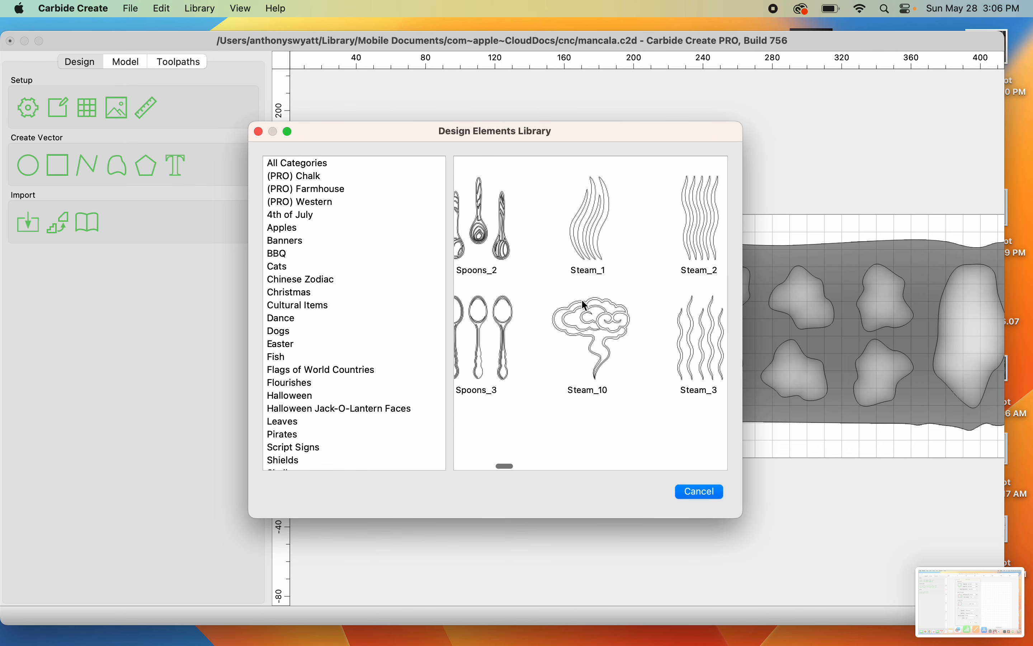
scroll(582, 301, "right", 2)
scroll(585, 305, "right", 2)
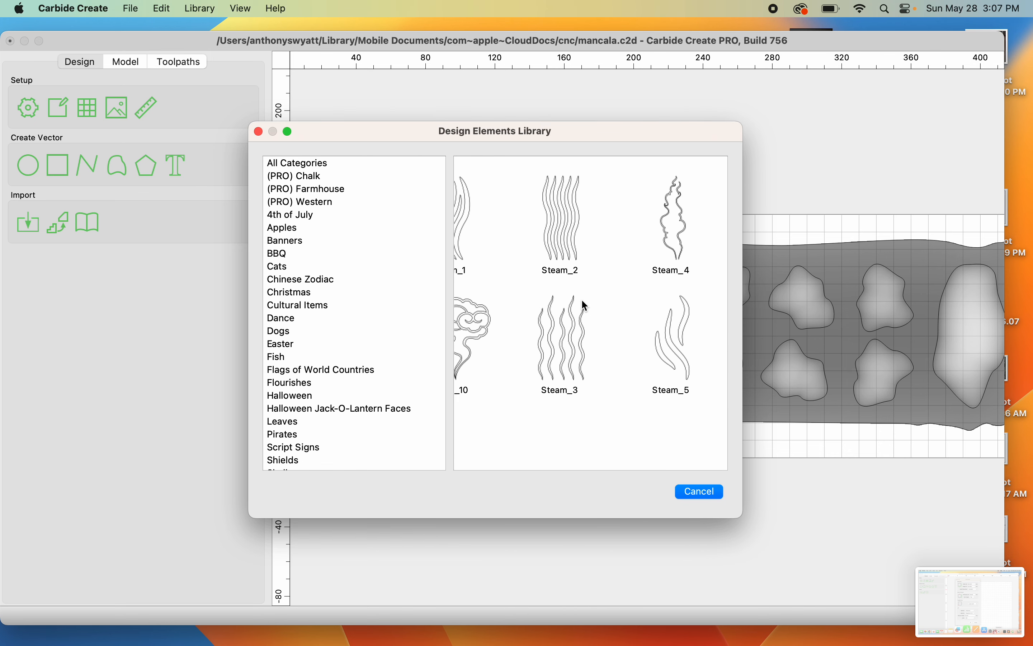
scroll(584, 304, "right", 4)
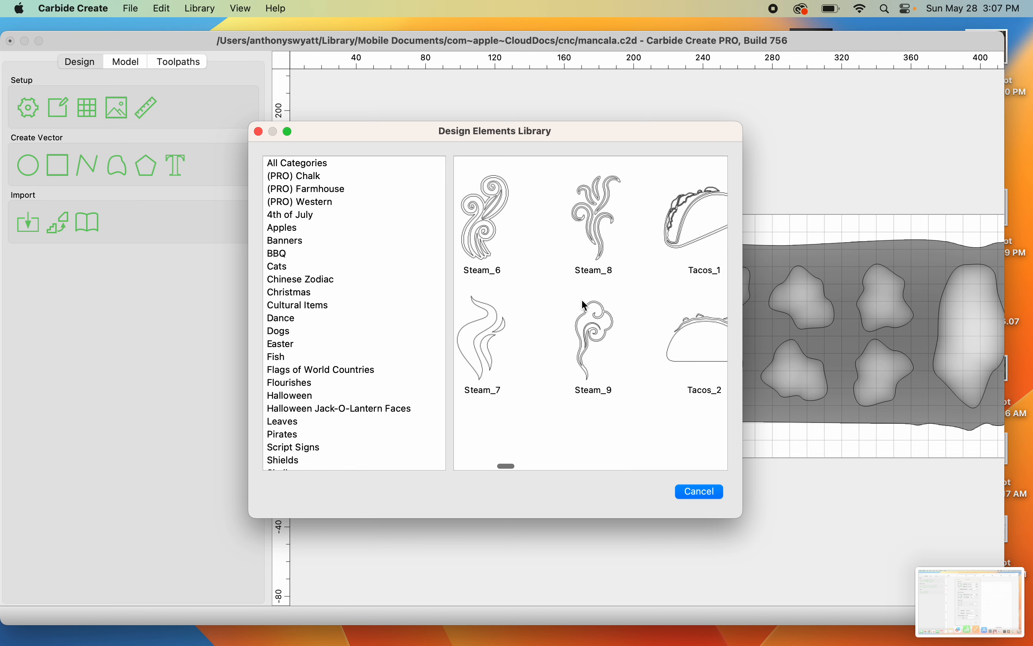
scroll(582, 301, "right", 10)
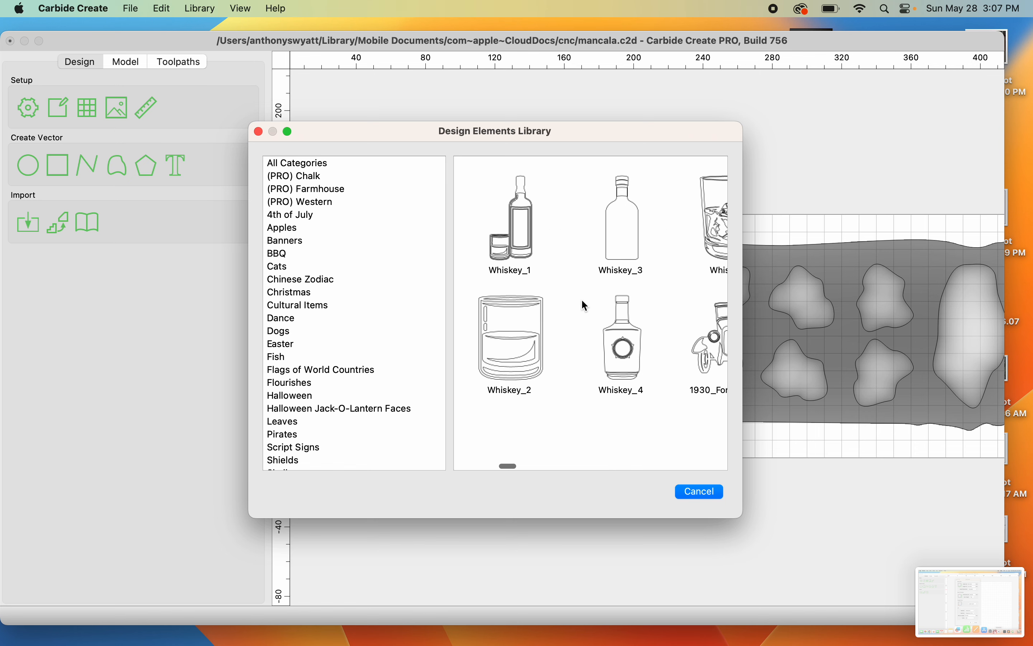
scroll(582, 300, "left", 15)
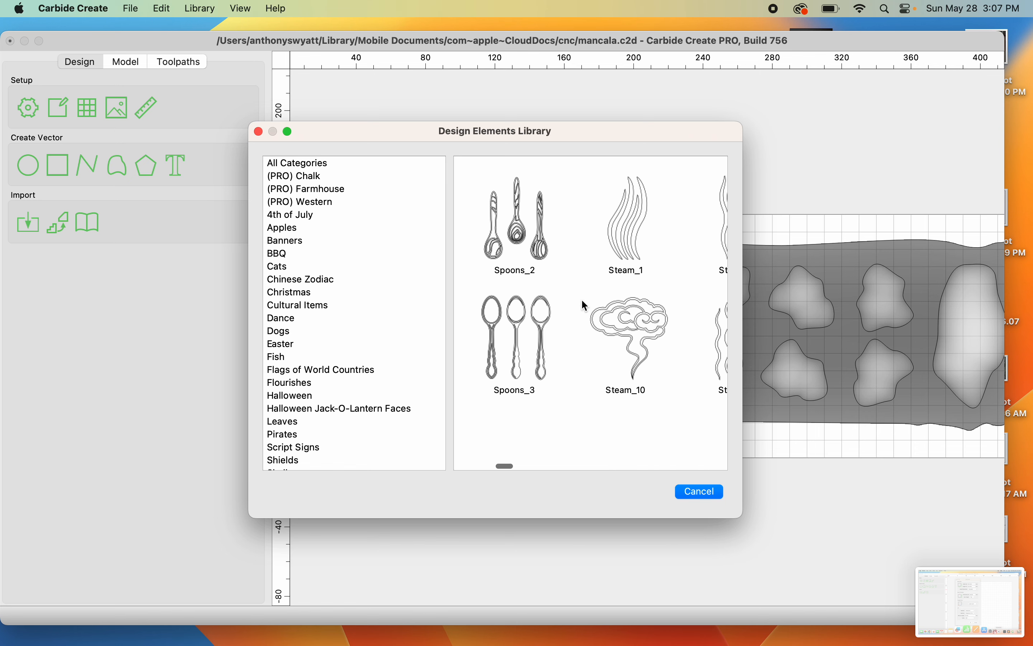
scroll(582, 301, "right", 4)
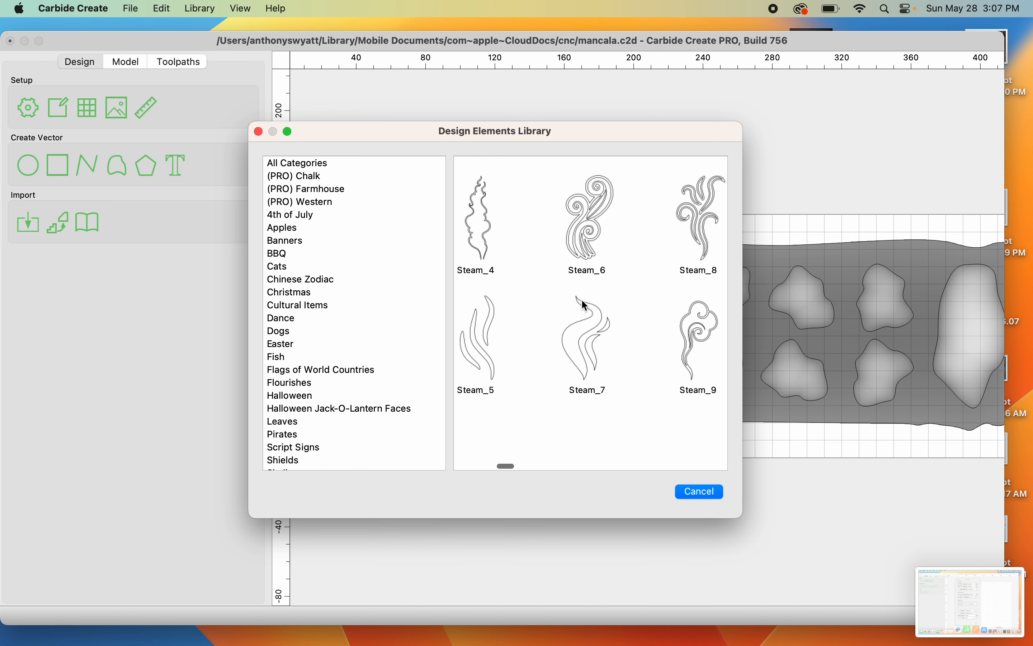
- Browse the library artwork beyond the Steam designs, through the food, animal and farm motifs to the Sun designs, for a suitable board decoration
scroll(582, 300, "right", 8)
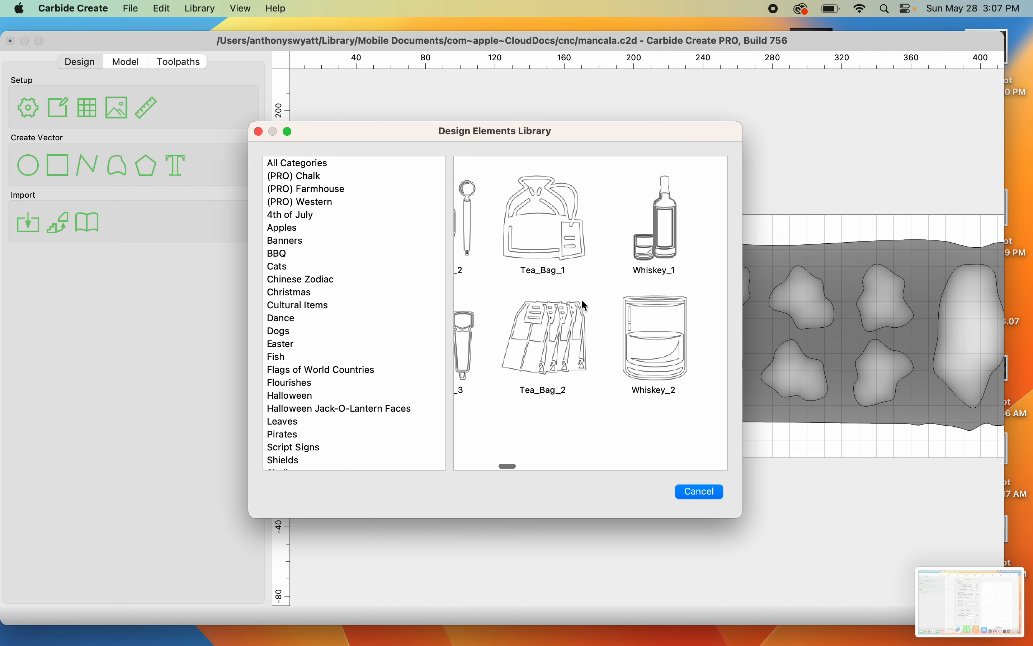
scroll(582, 300, "right", 8)
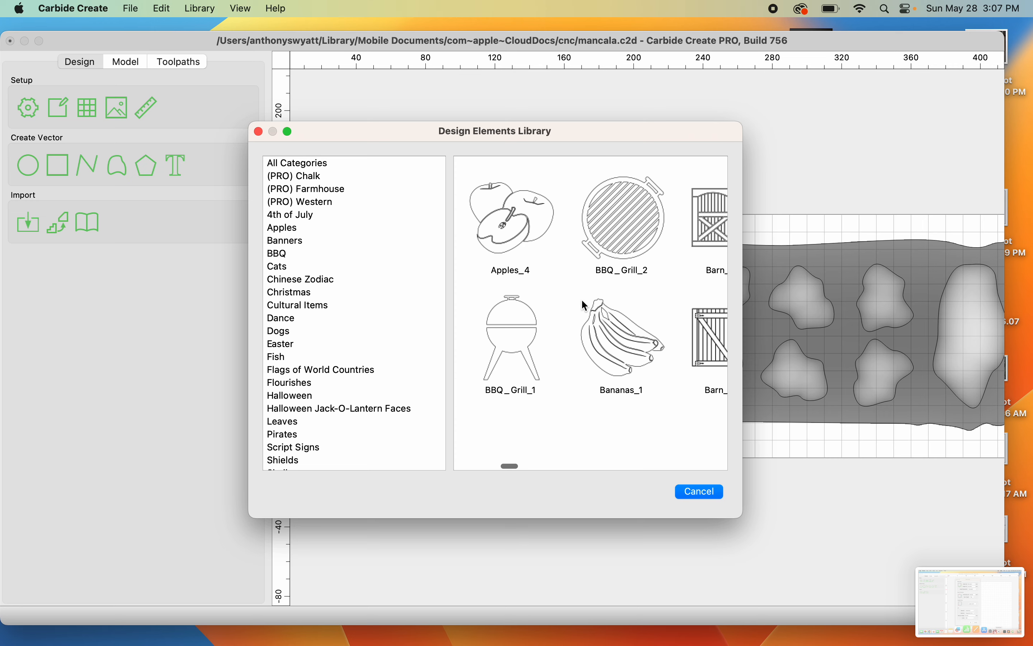
scroll(582, 301, "right", 8)
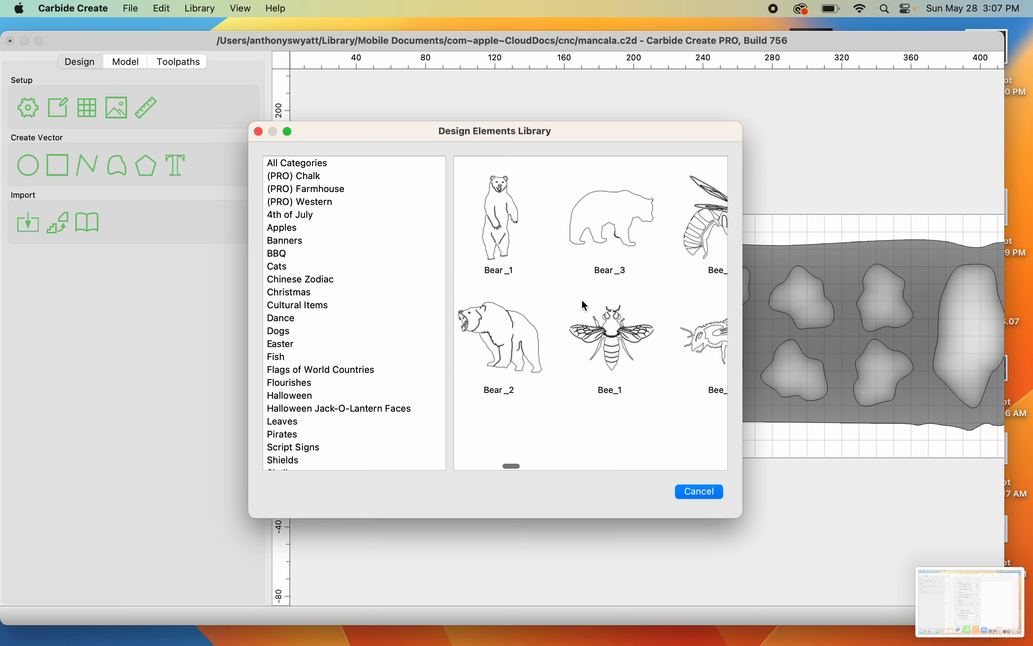
scroll(585, 305, "right", 8)
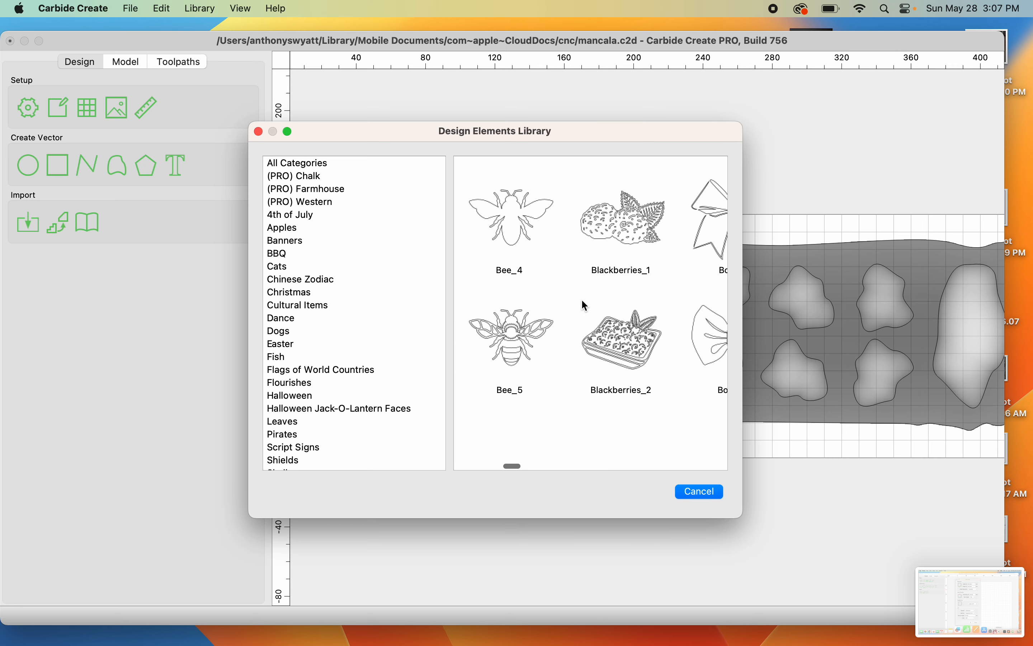
scroll(582, 302, "left", 5)
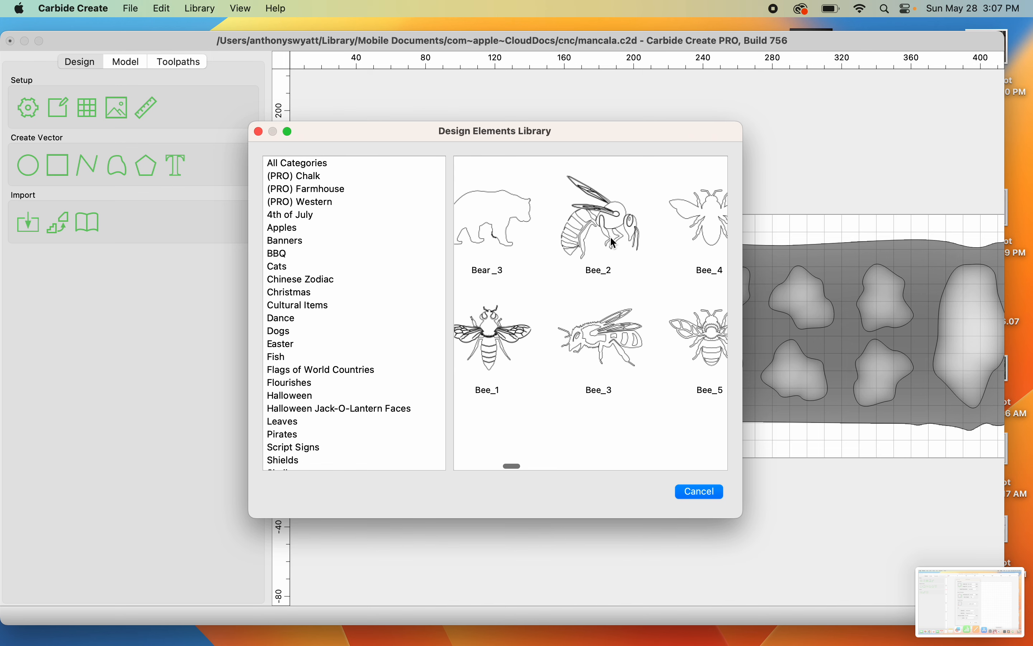
scroll(633, 259, "right", 8)
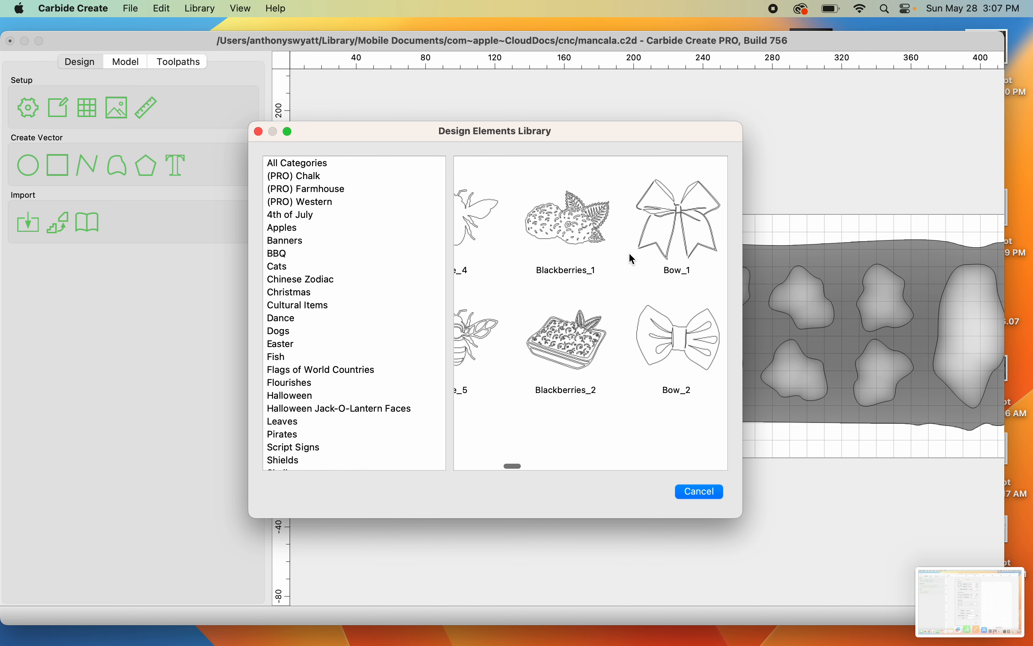
scroll(633, 258, "right", 8)
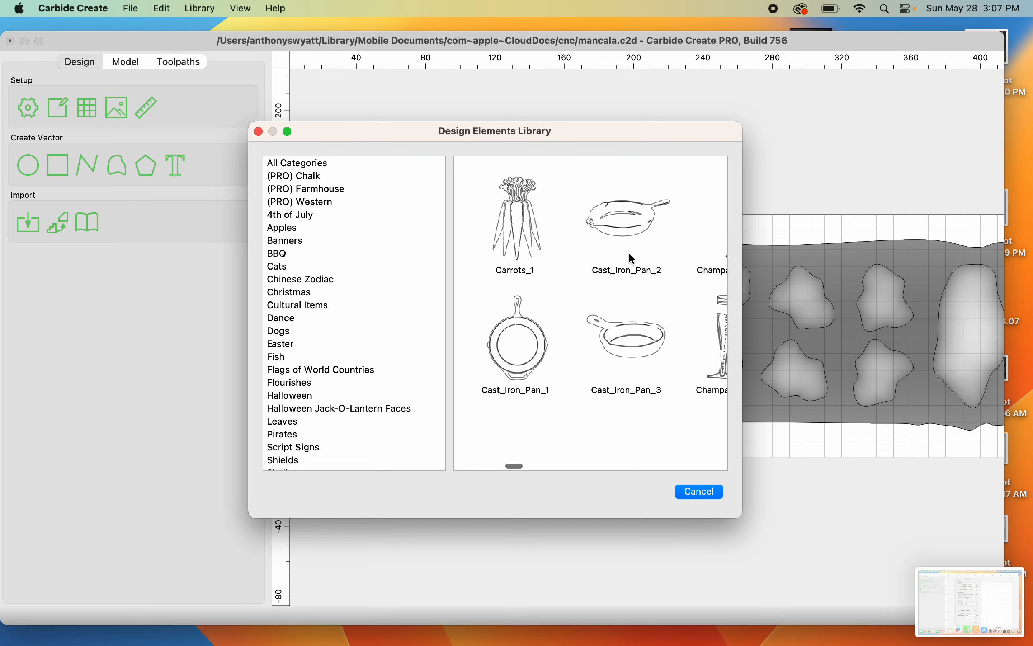
scroll(633, 258, "right", 8)
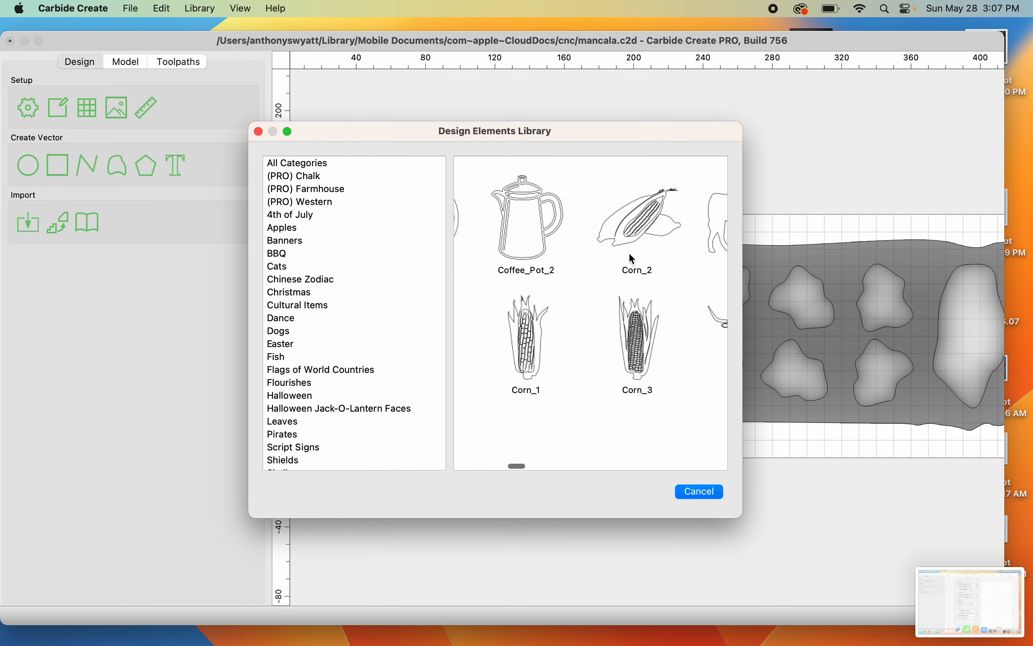
scroll(633, 259, "right", 8)
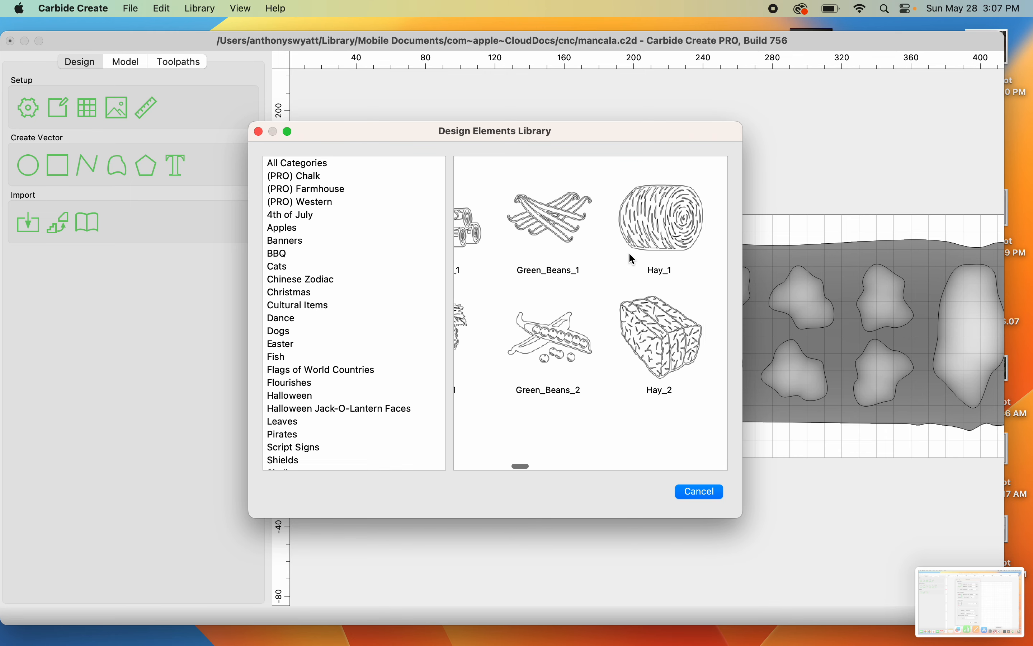
scroll(633, 258, "left", 2)
scroll(633, 259, "right", 8)
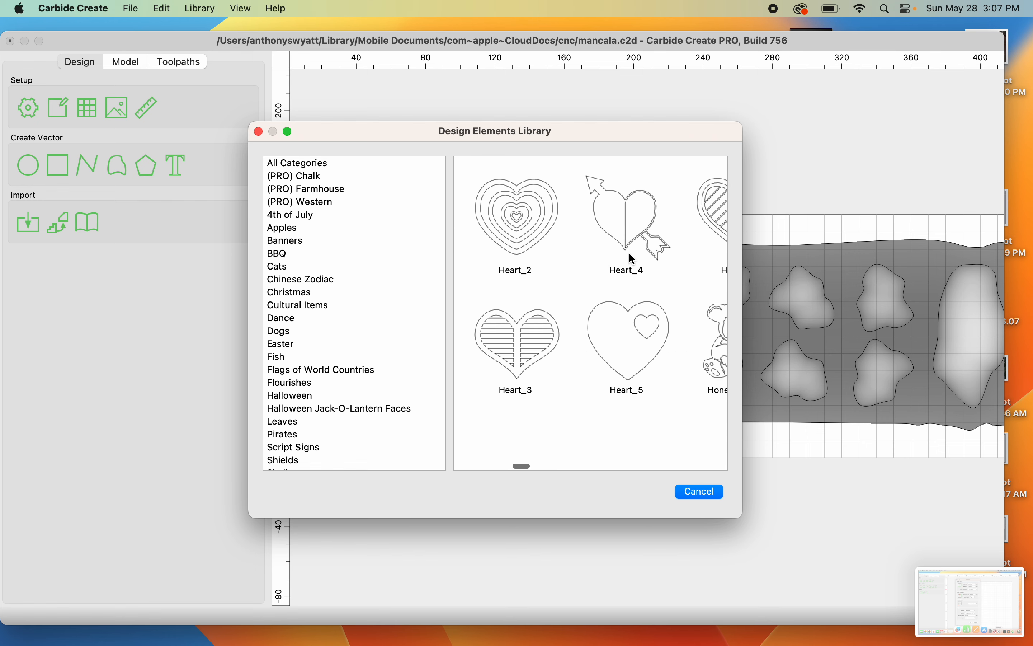
scroll(633, 259, "right", 8)
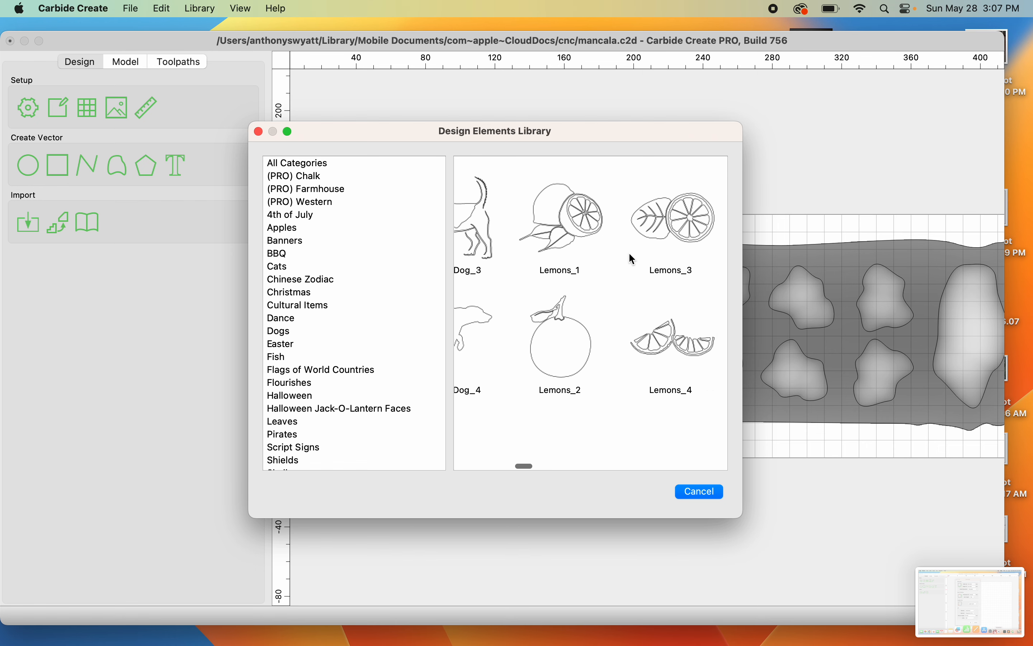
scroll(631, 256, "right", 8)
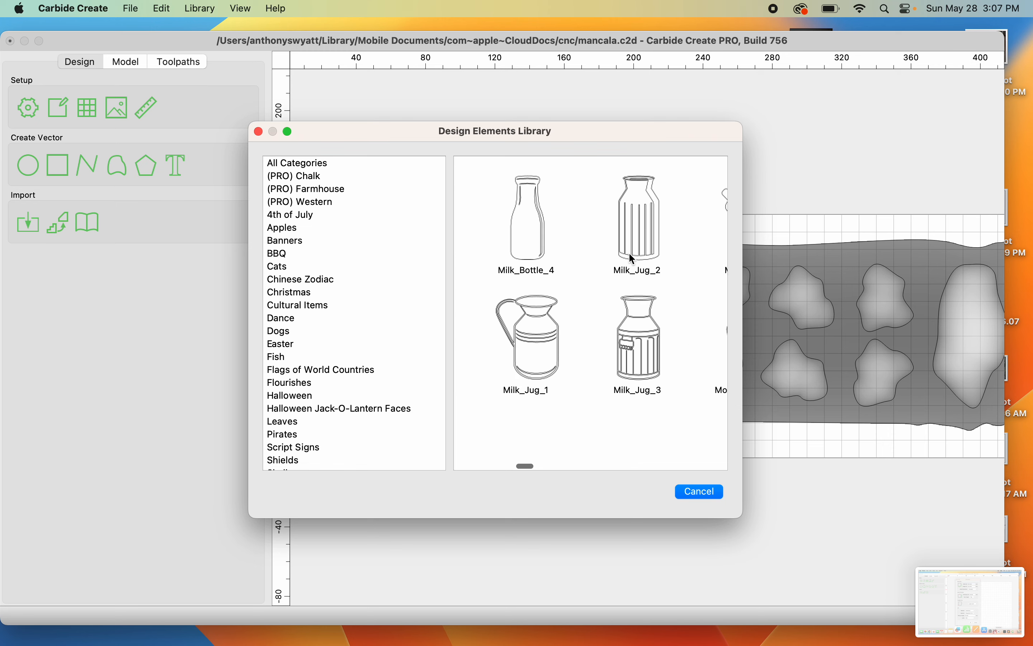
scroll(633, 258, "right", 8)
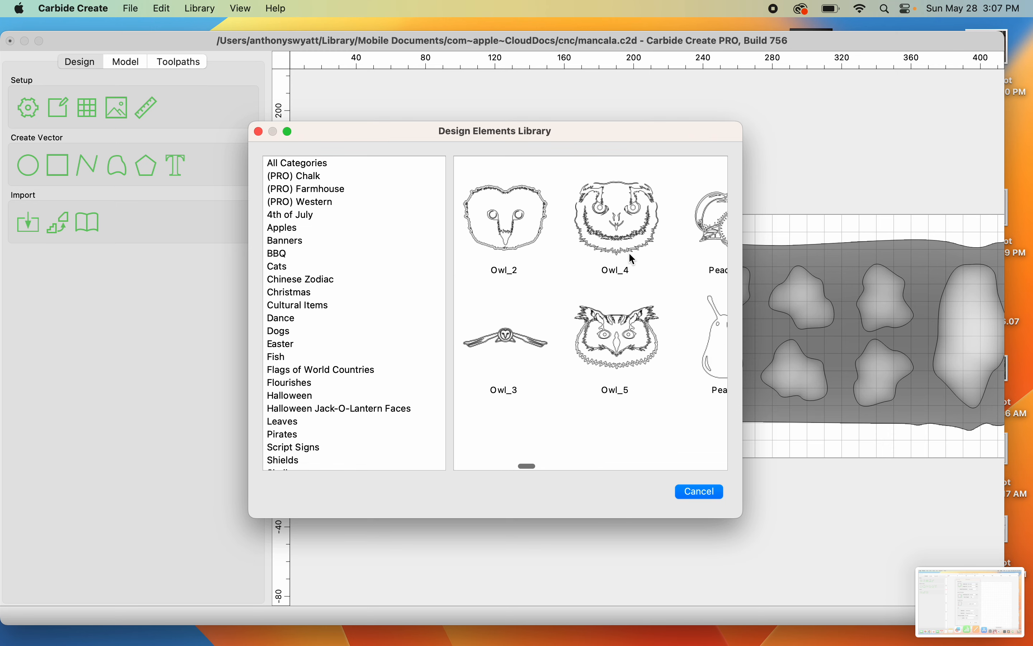
scroll(633, 258, "right", 8)
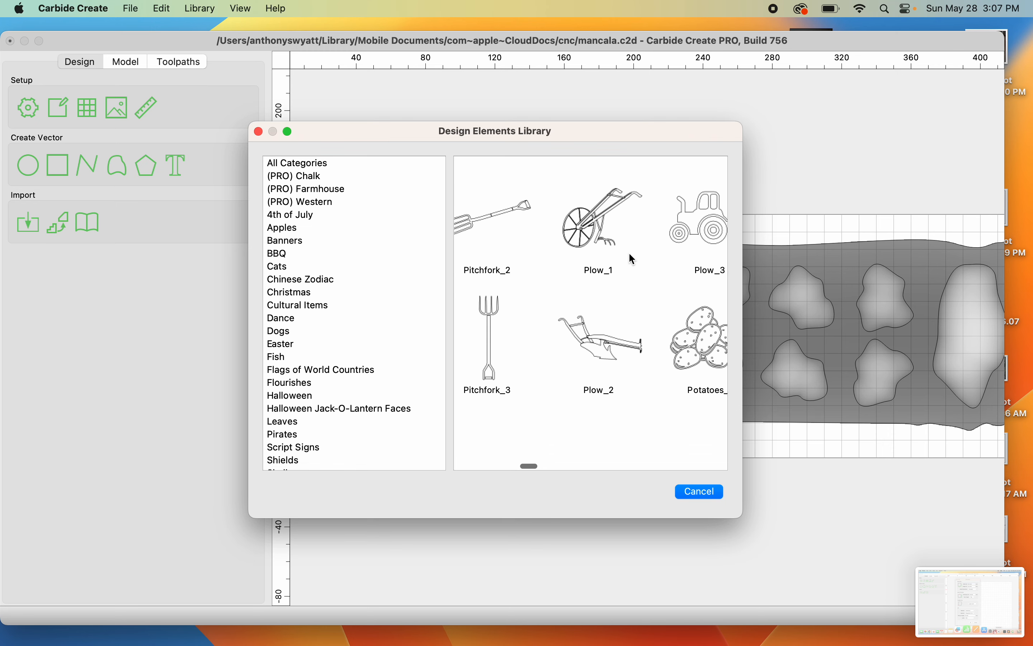
scroll(633, 258, "right", 8)
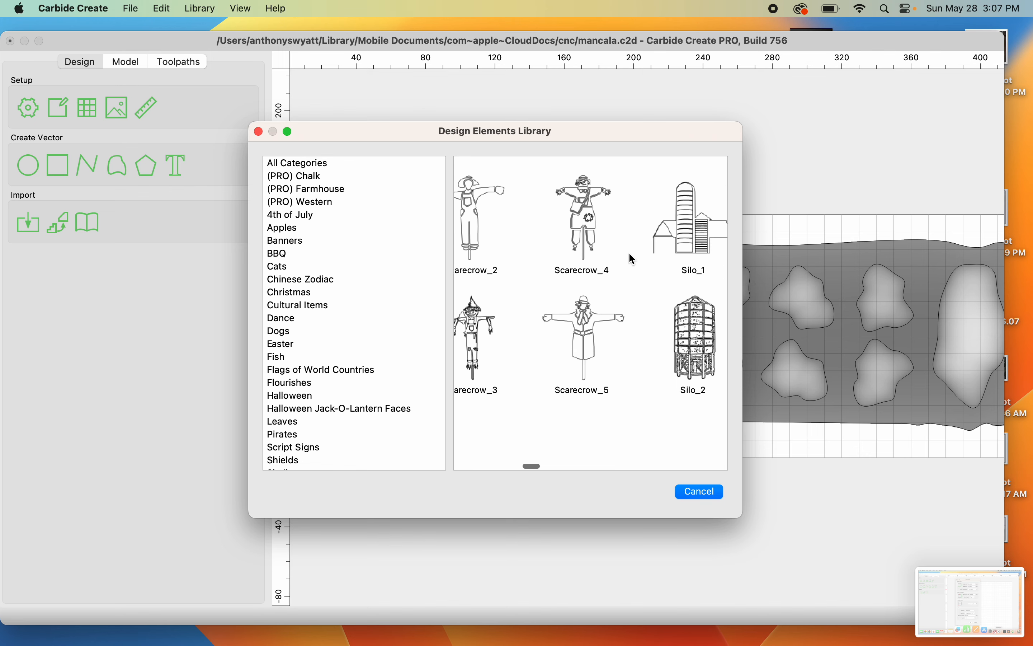
scroll(632, 258, "right", 4)
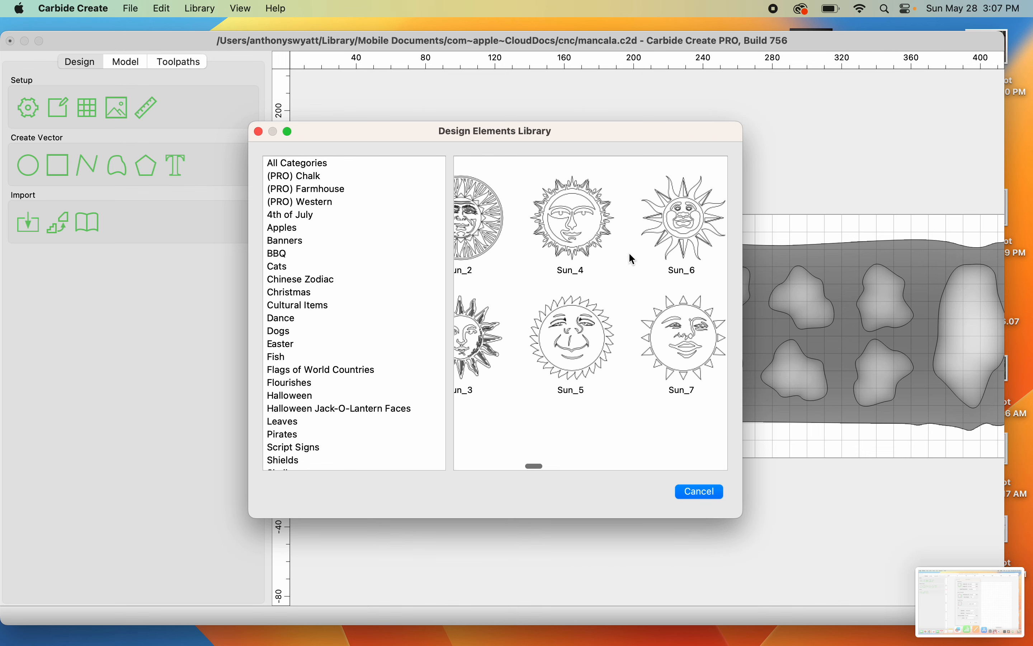
- Browse the artwork in the Design Elements Library, from the farmhouse and western elements through holidays, flags, flourishes and leaves to the skulls
scroll(645, 259, "right", 8)
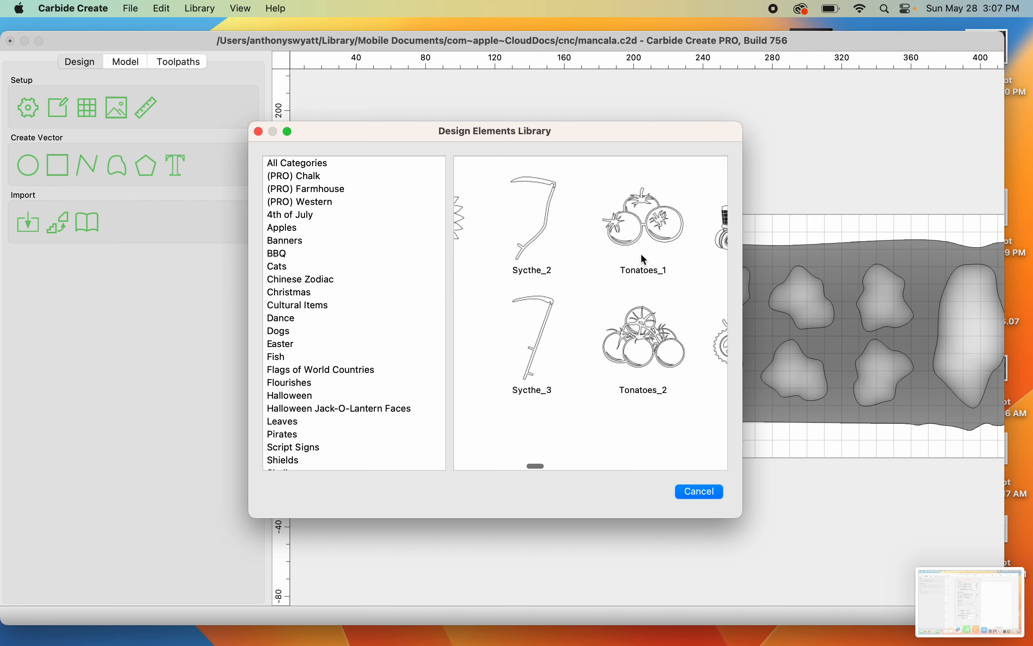
scroll(646, 259, "right", 8)
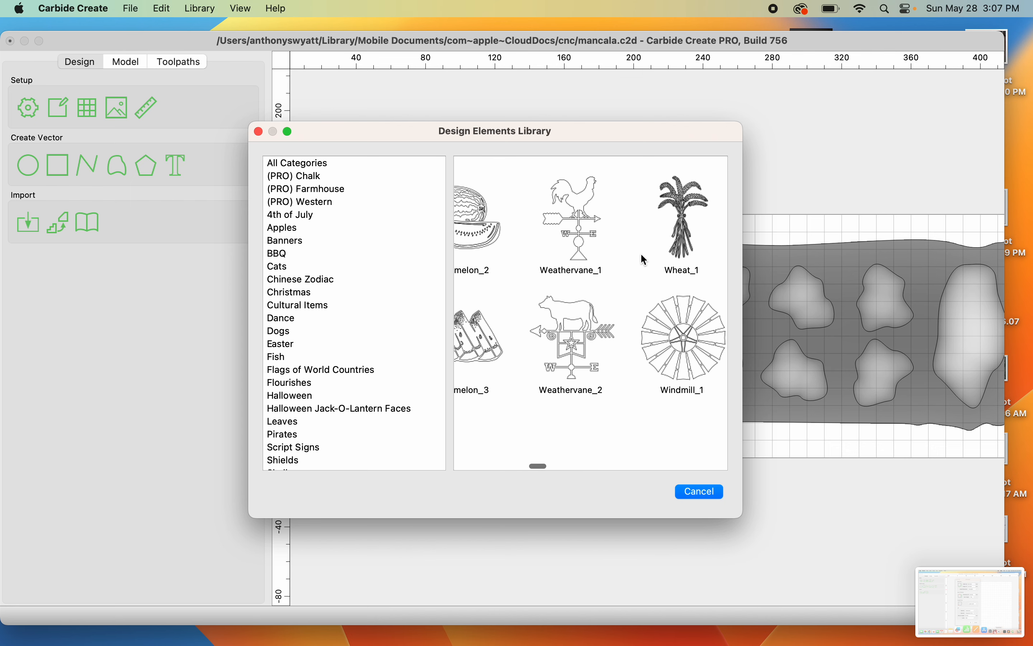
scroll(645, 259, "right", 8)
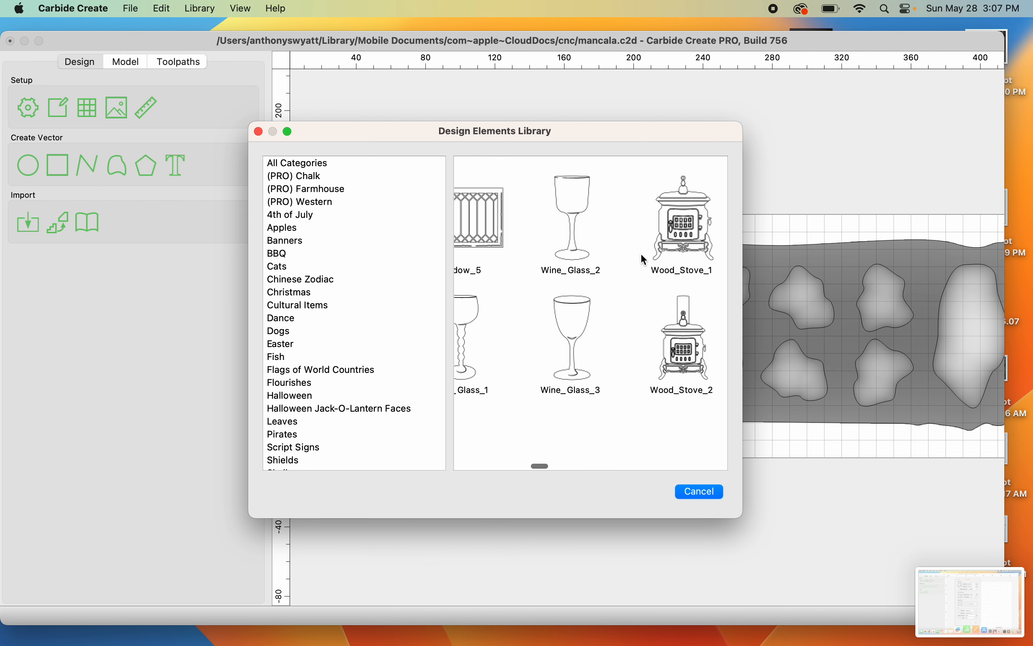
scroll(645, 259, "right", 8)
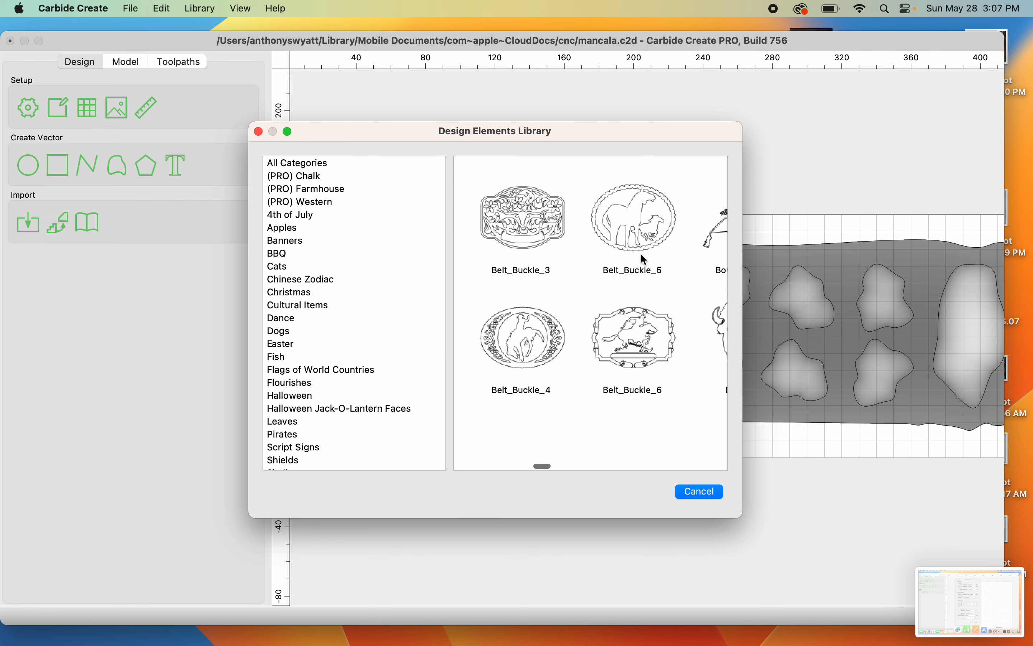
scroll(645, 259, "right", 8)
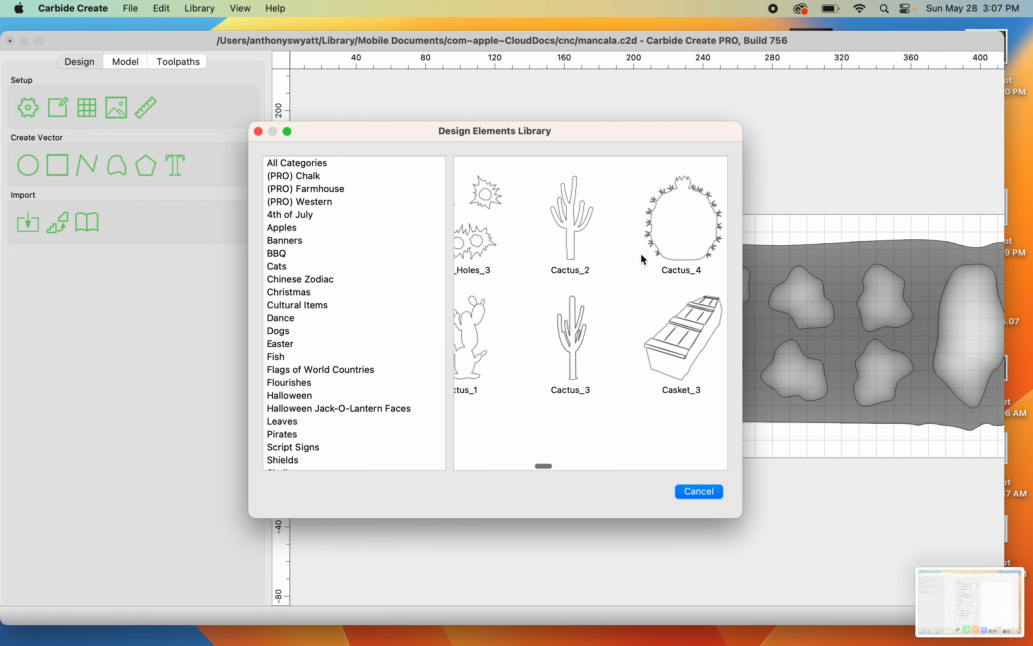
scroll(645, 259, "right", 8)
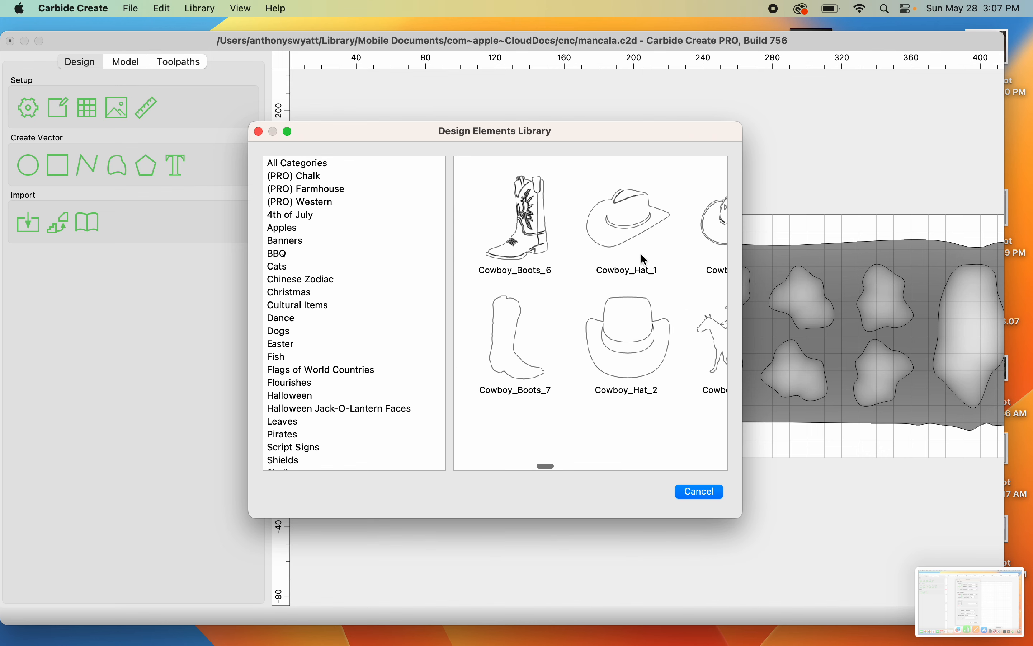
scroll(645, 260, "right", 8)
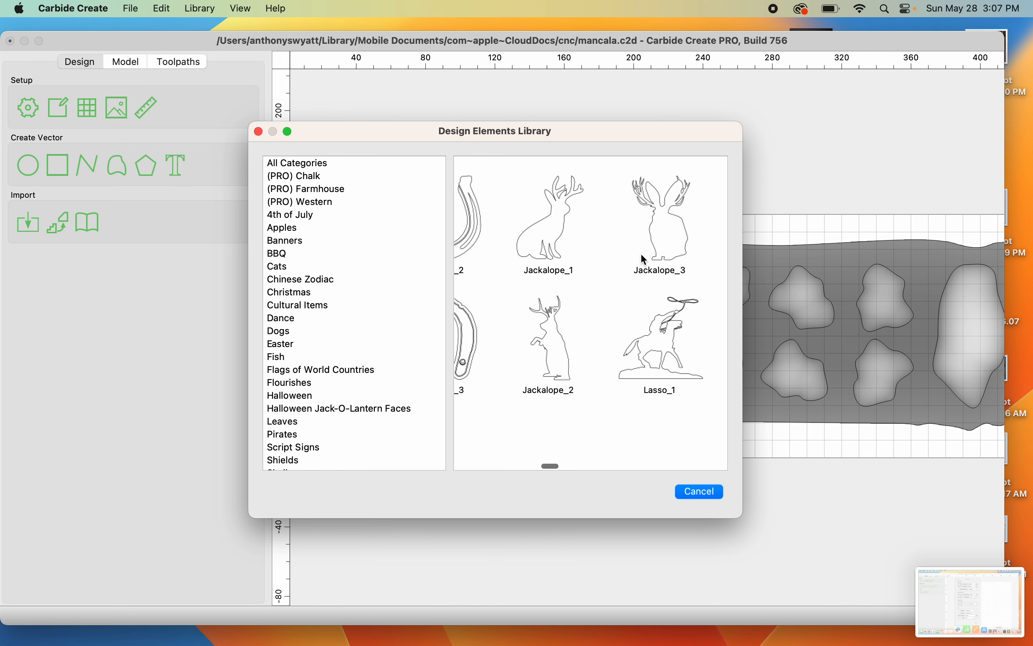
scroll(645, 260, "right", 8)
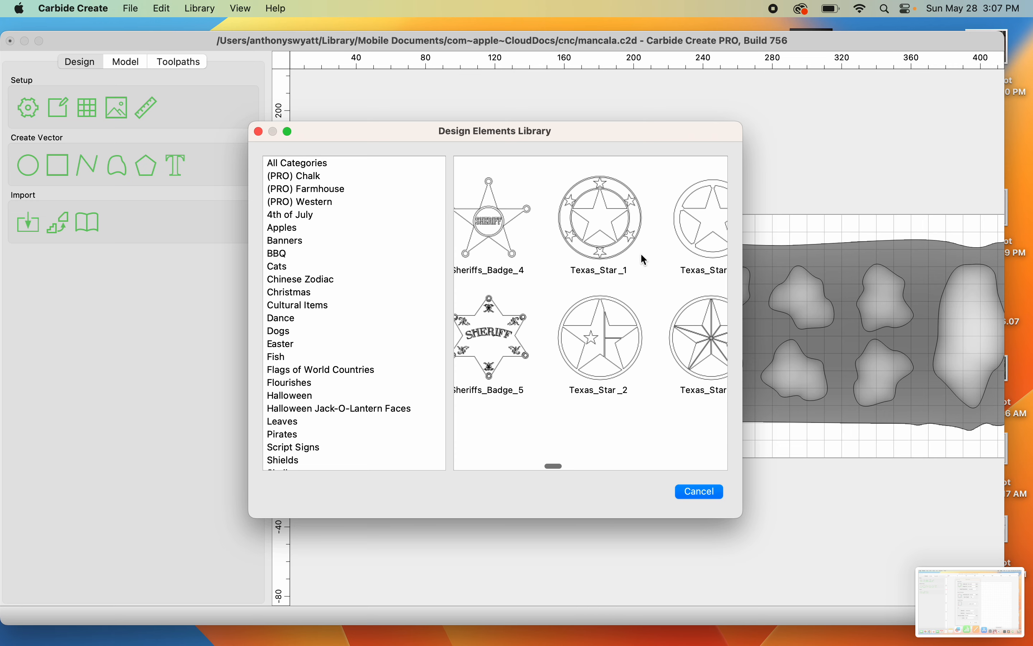
scroll(646, 260, "right", 10)
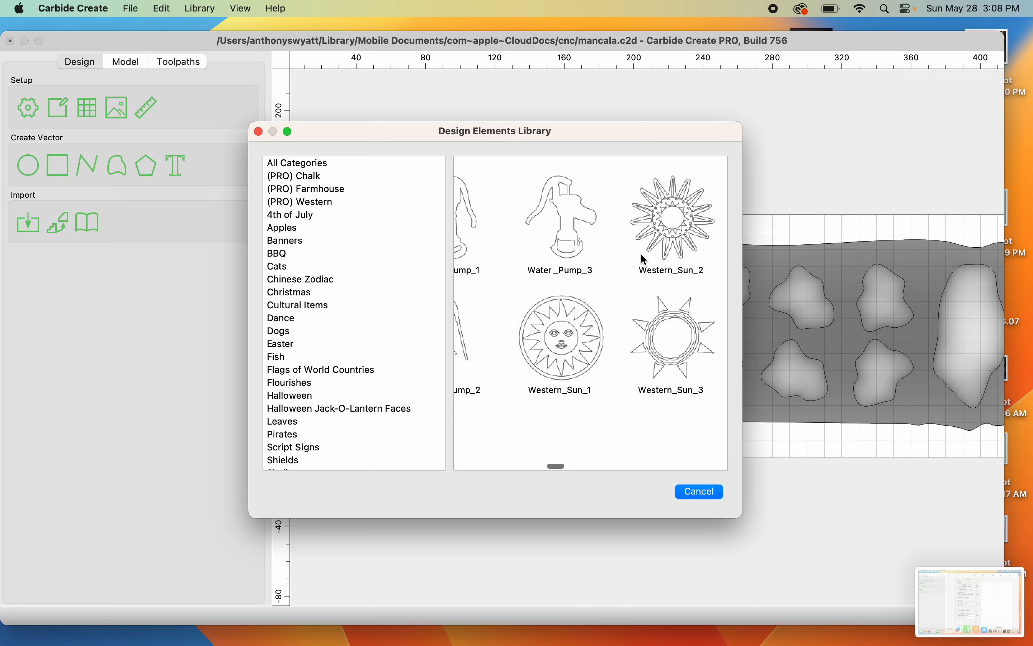
scroll(645, 260, "right", 8)
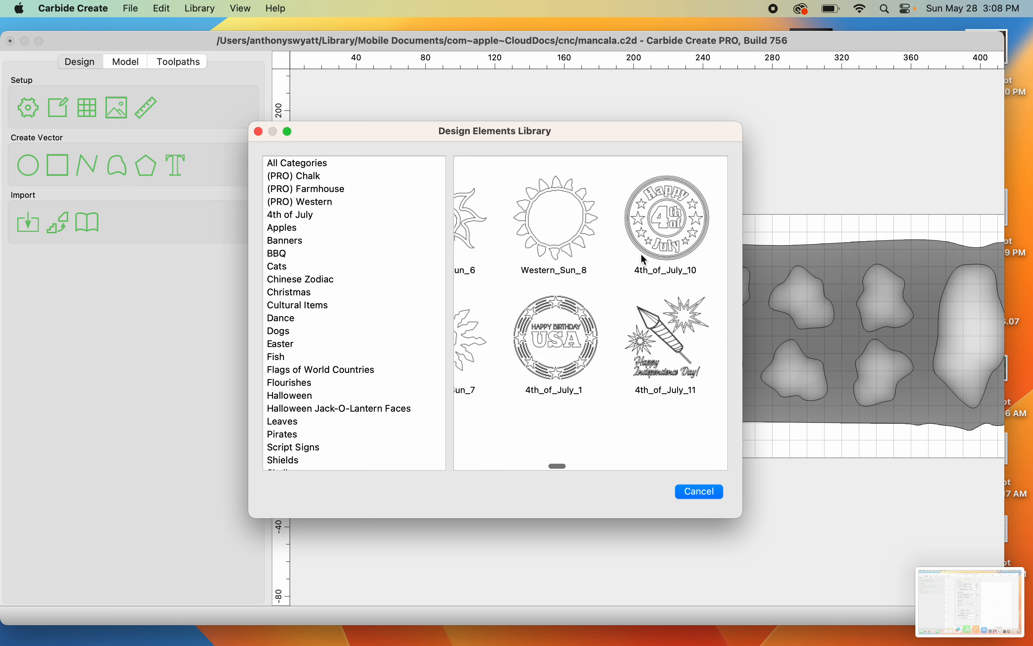
scroll(645, 259, "right", 10)
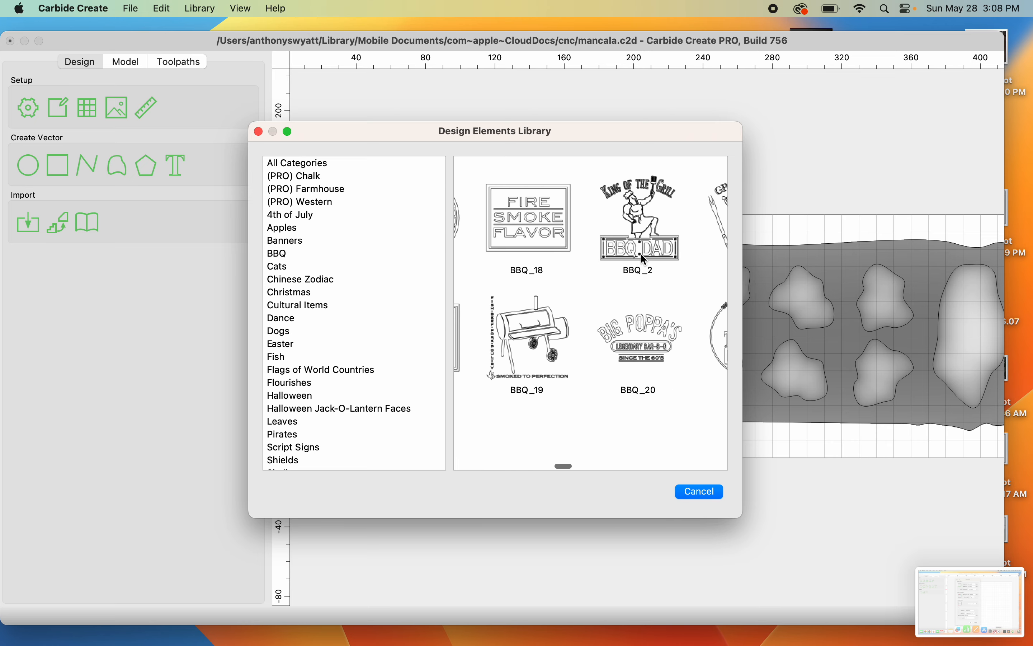
scroll(645, 260, "right", 10)
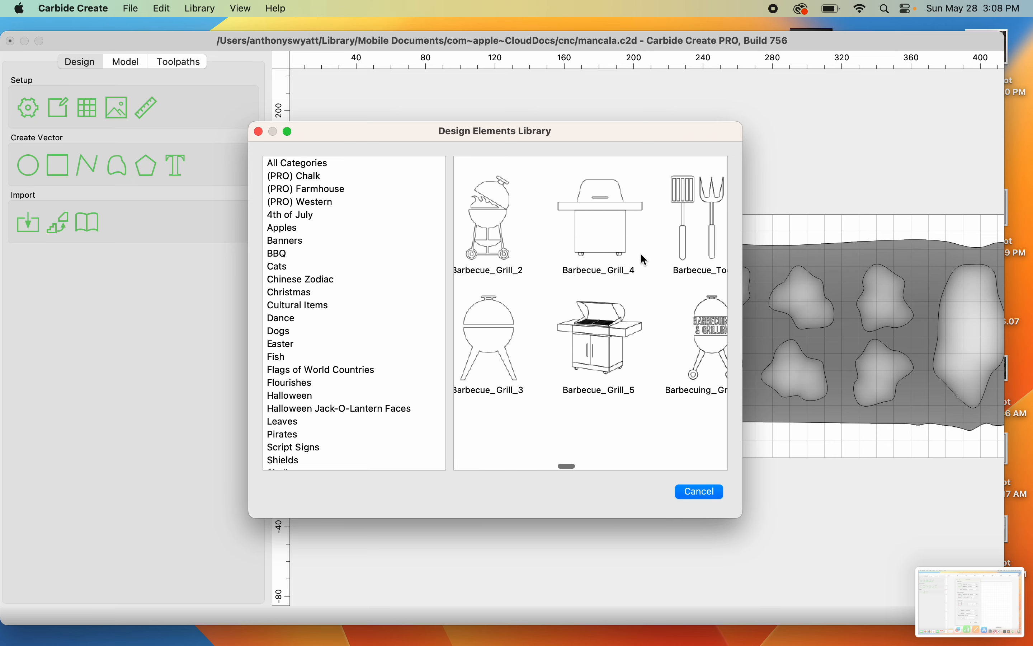
scroll(645, 260, "right", 10)
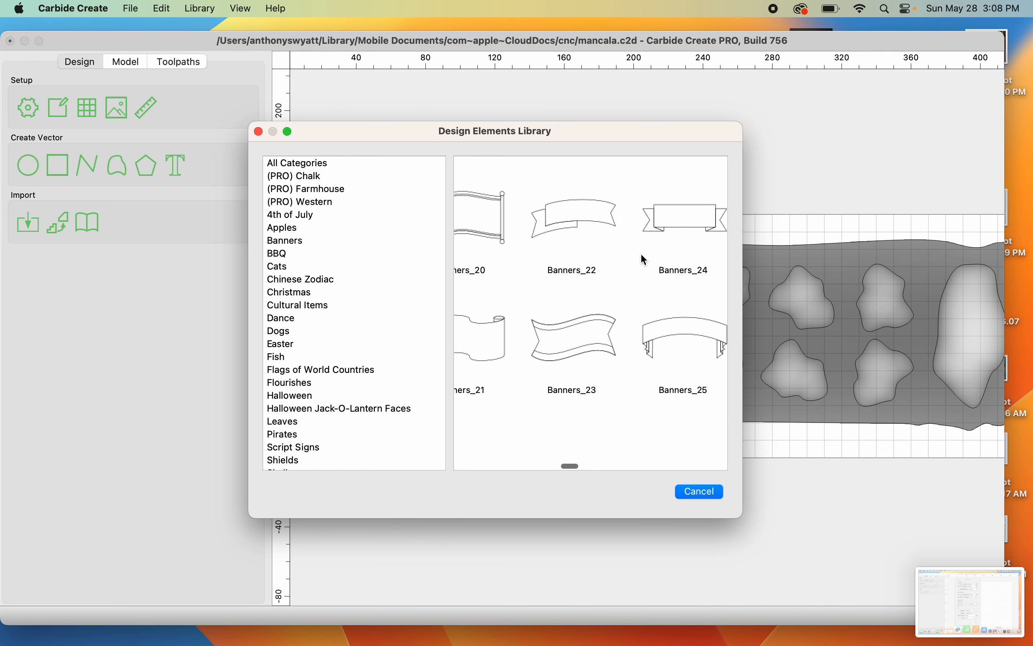
scroll(646, 260, "right", 10)
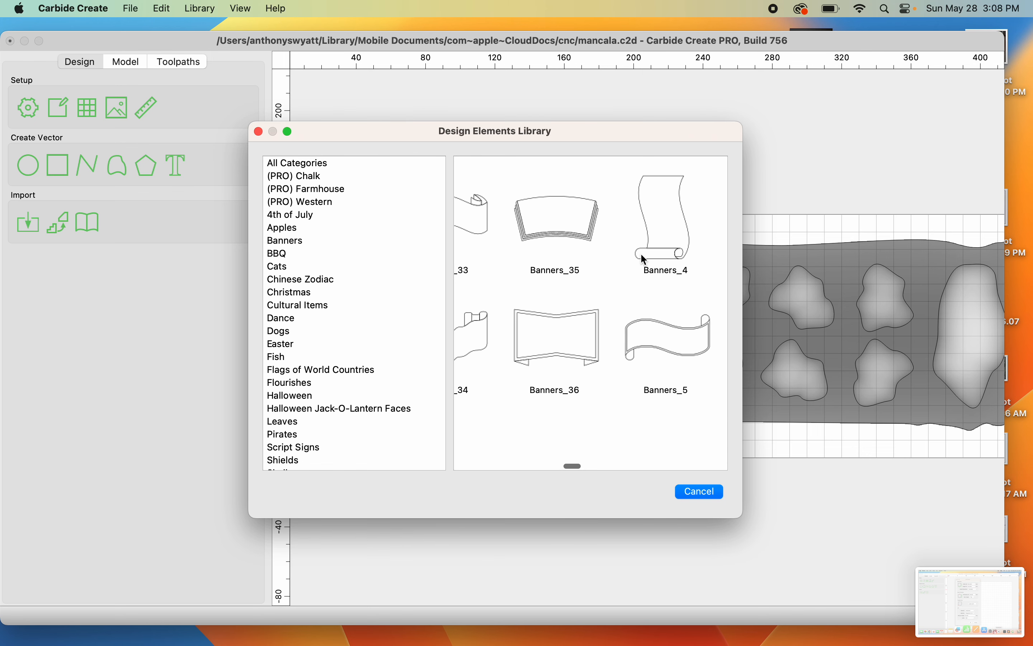
scroll(645, 260, "right", 10)
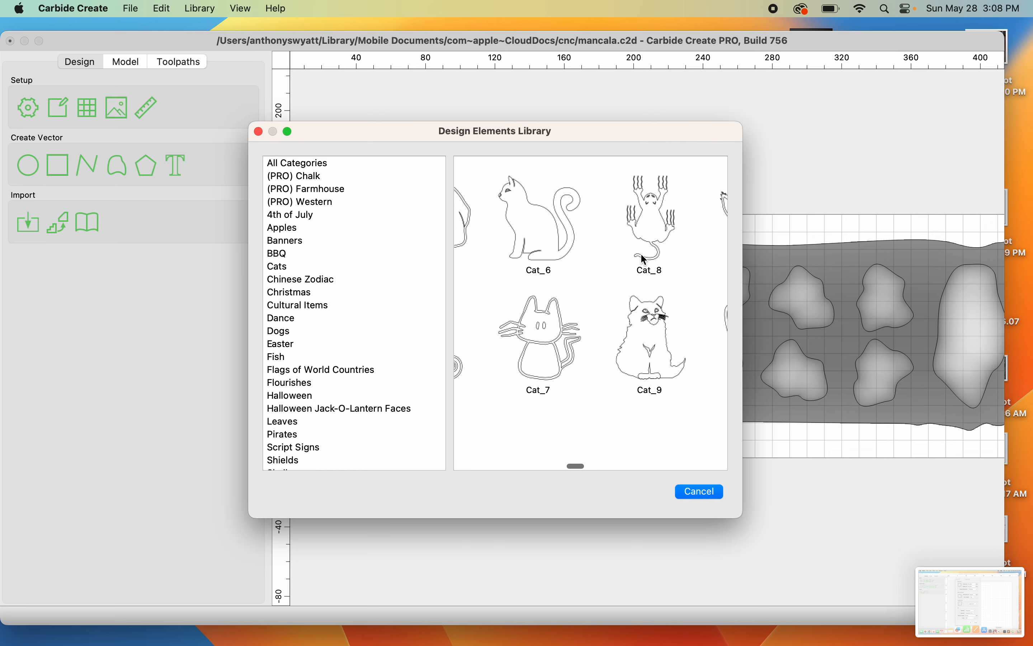
scroll(645, 259, "right", 10)
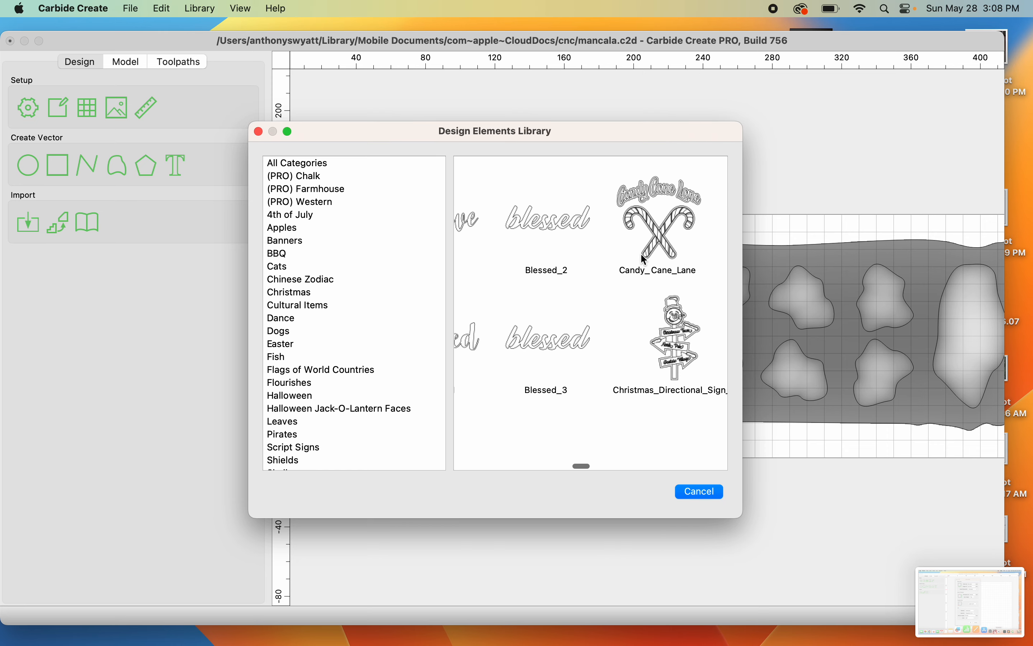
scroll(645, 260, "right", 10)
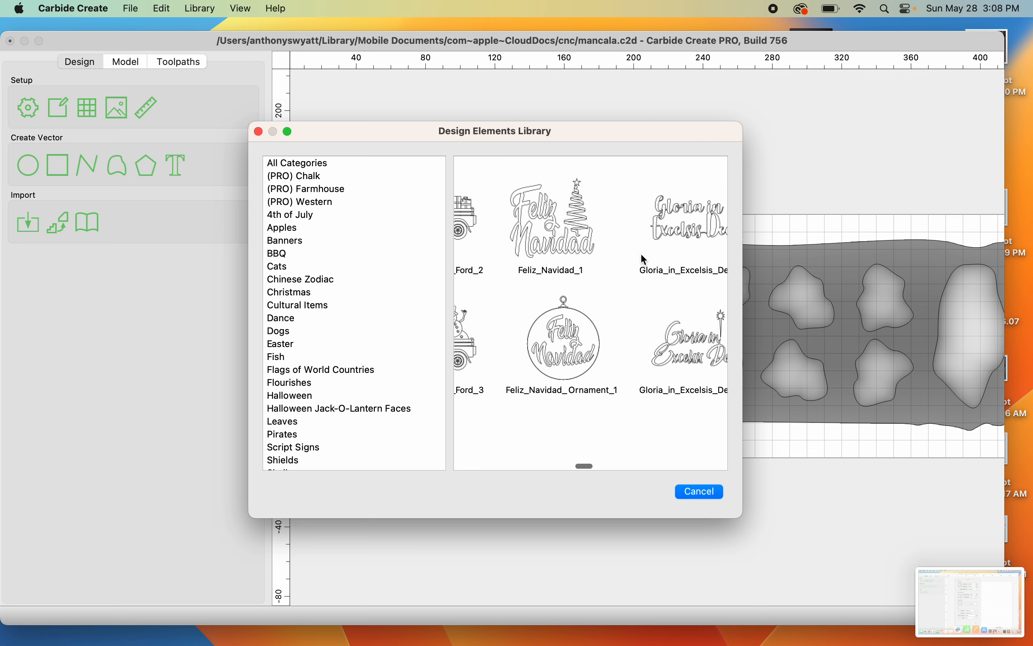
scroll(646, 260, "right", 10)
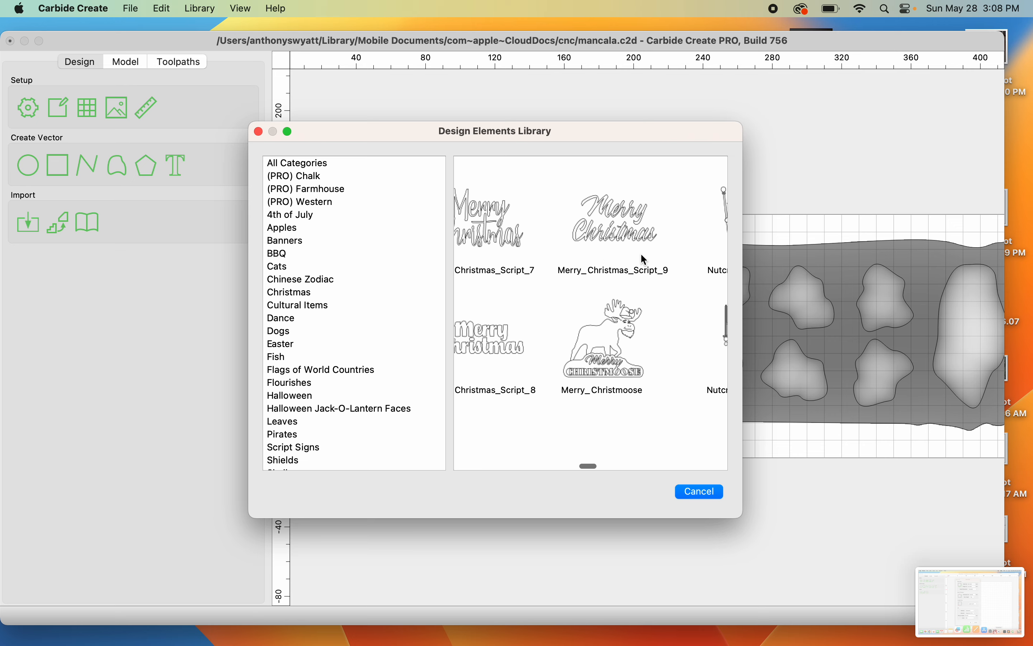
scroll(645, 260, "right", 10)
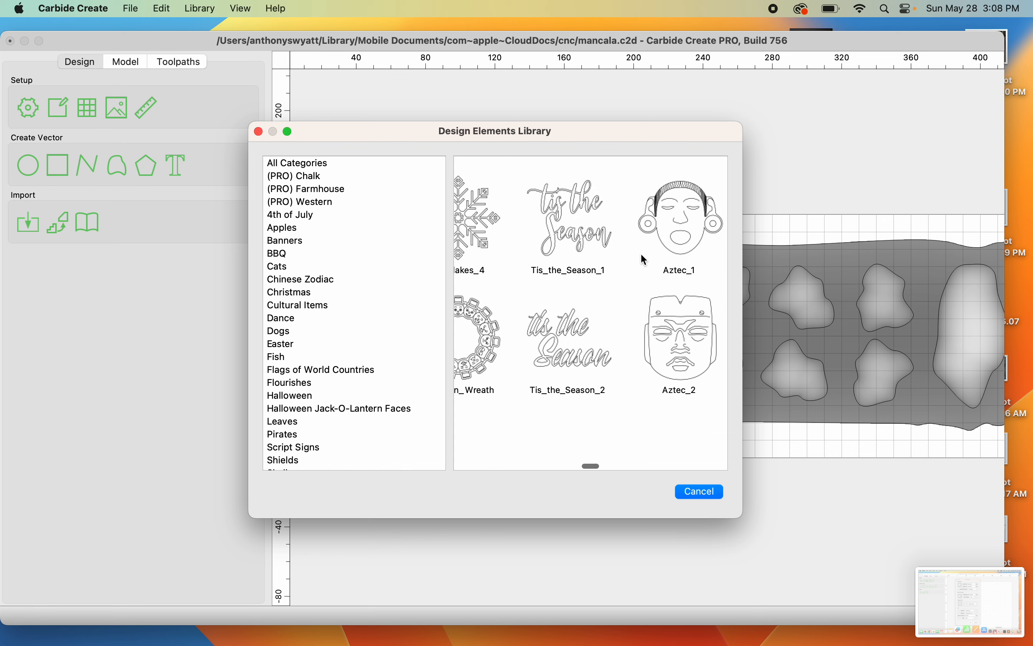
scroll(645, 259, "right", 4)
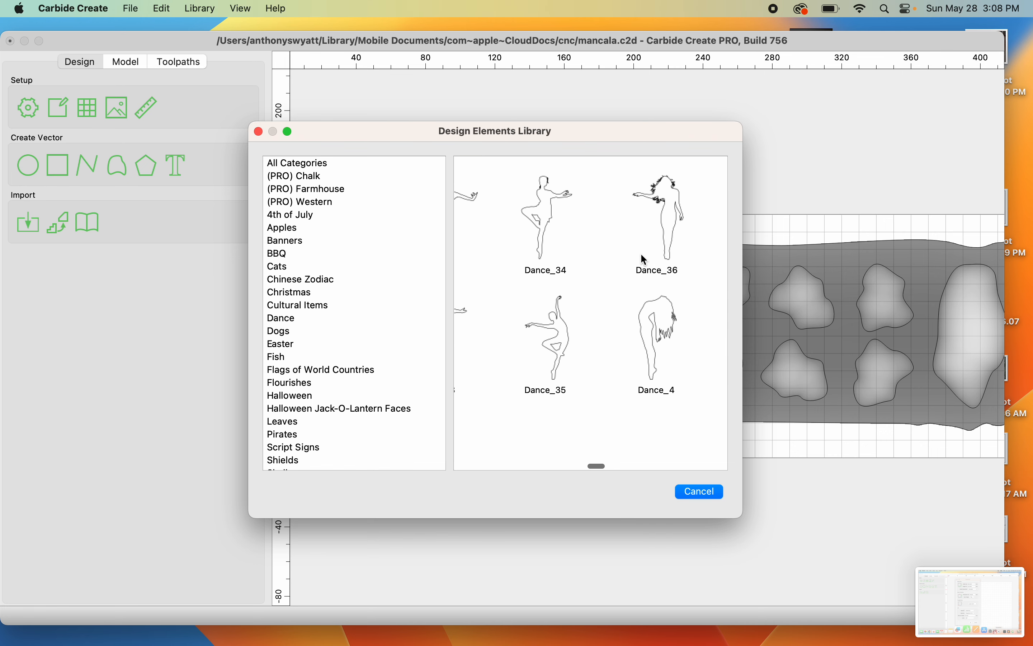
scroll(645, 260, "right", 4)
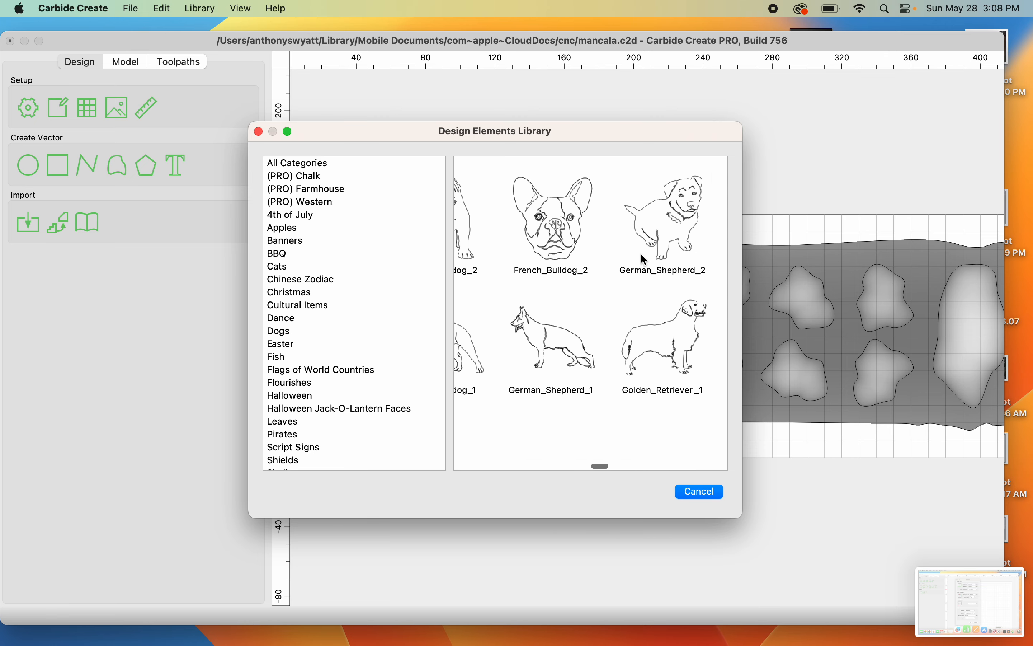
scroll(645, 260, "right", 15)
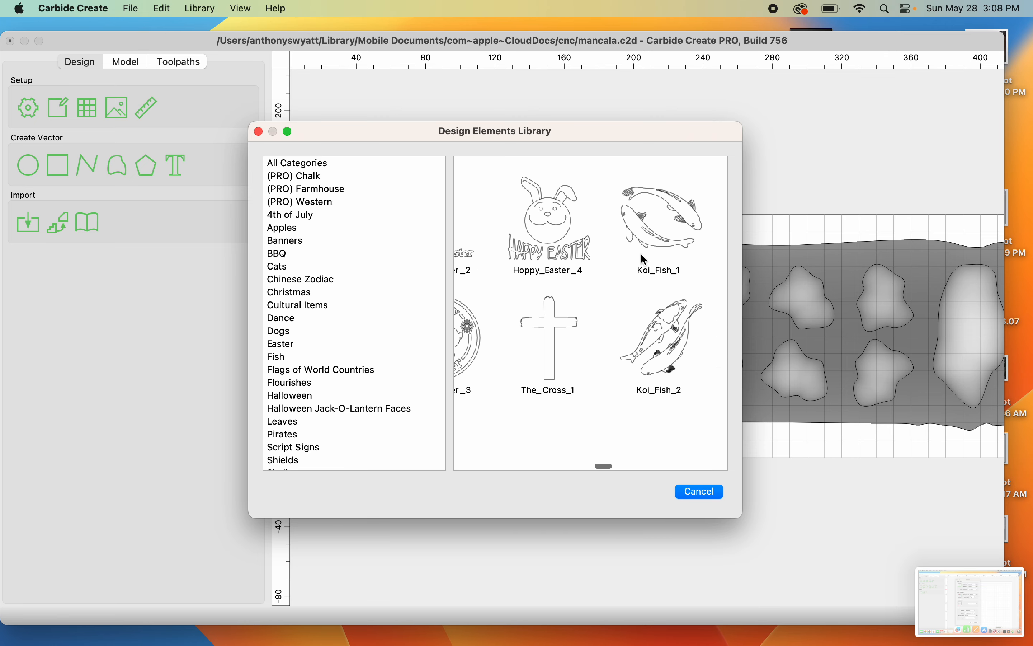
scroll(645, 259, "right", 3)
scroll(645, 260, "right", 20)
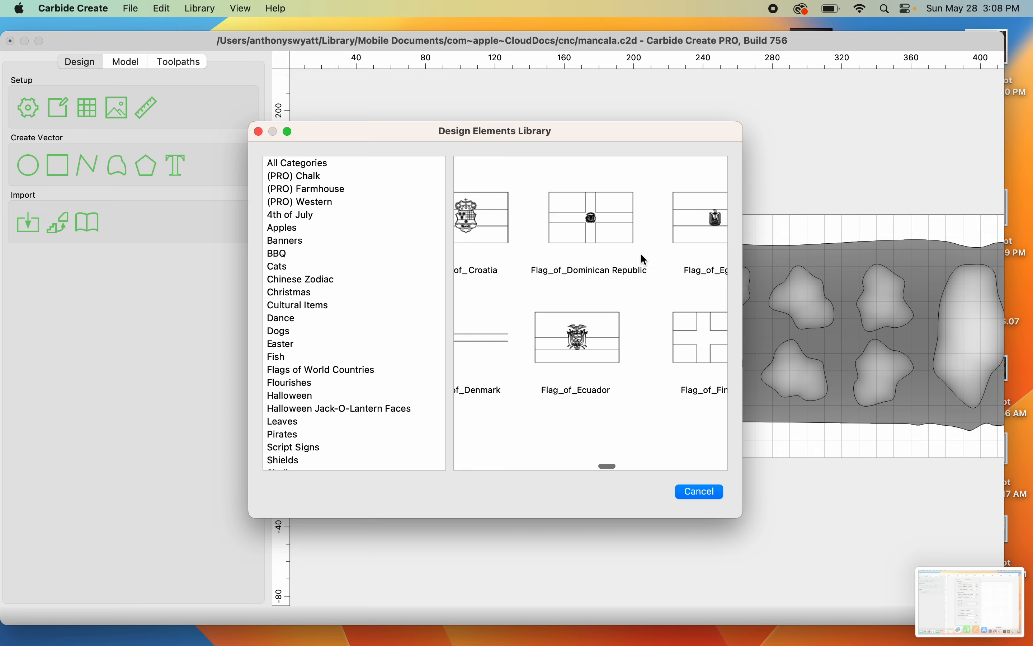
scroll(645, 259, "right", 5)
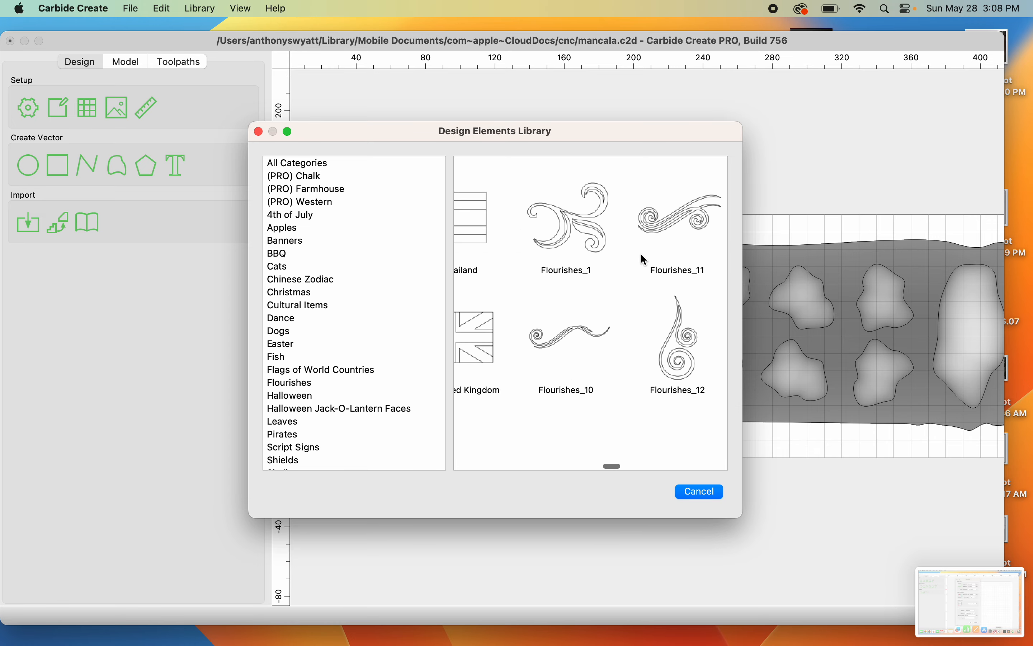
scroll(645, 259, "left", 1)
scroll(645, 259, "right", 2)
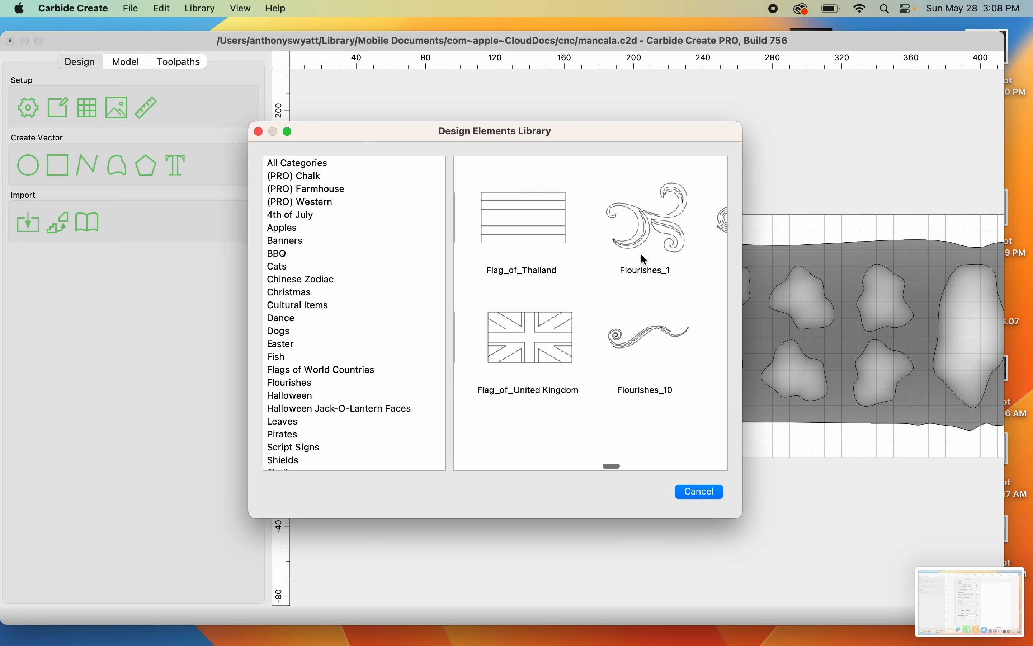
scroll(646, 259, "right", 6)
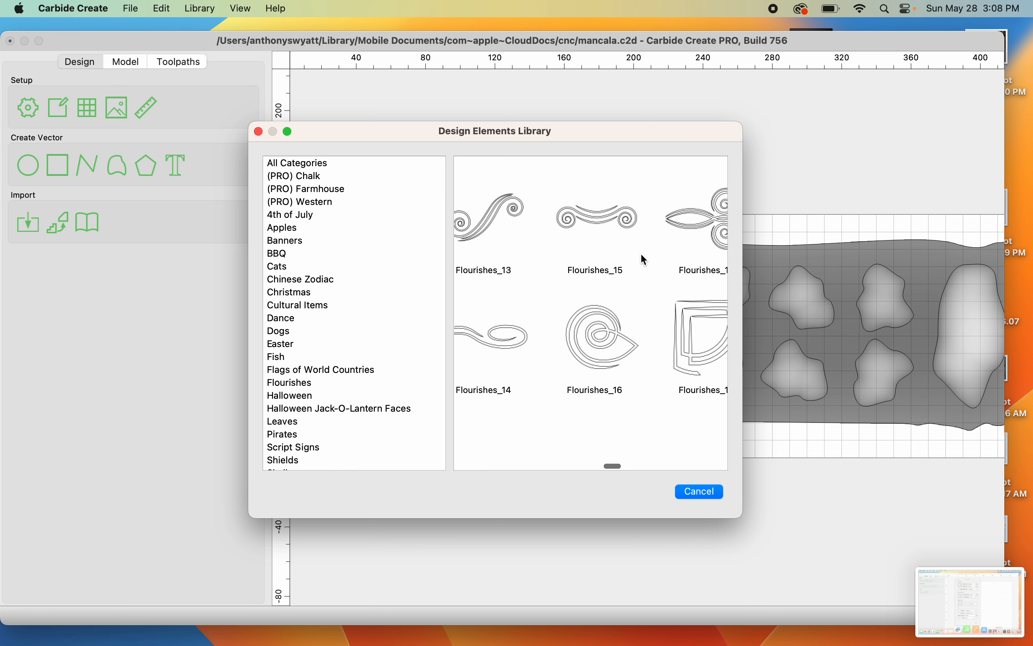
scroll(645, 259, "right", 4)
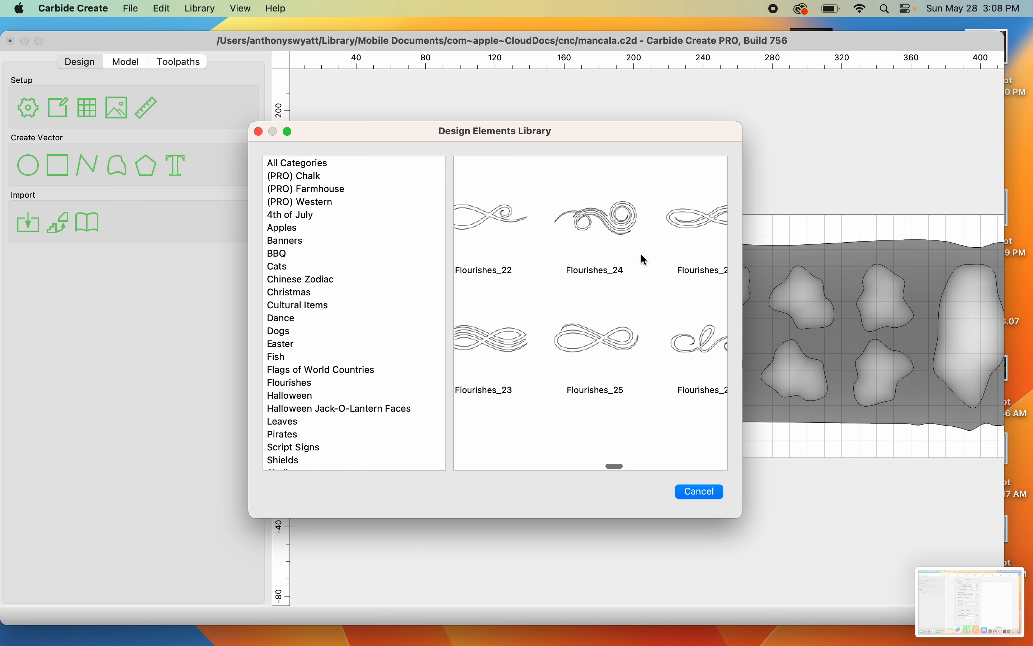
scroll(645, 260, "right", 8)
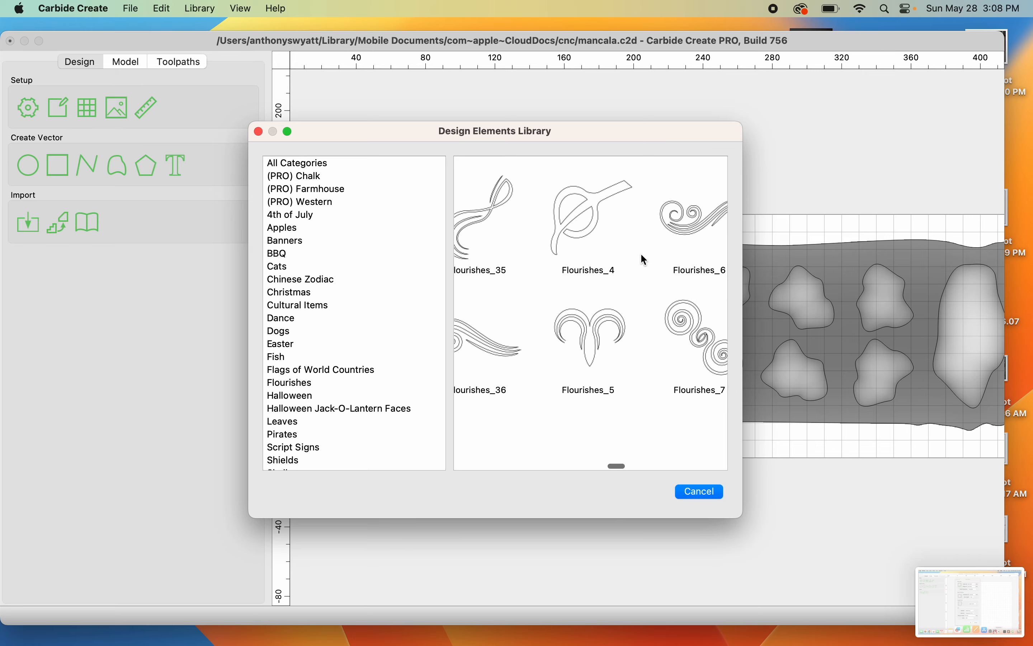
scroll(645, 259, "right", 10)
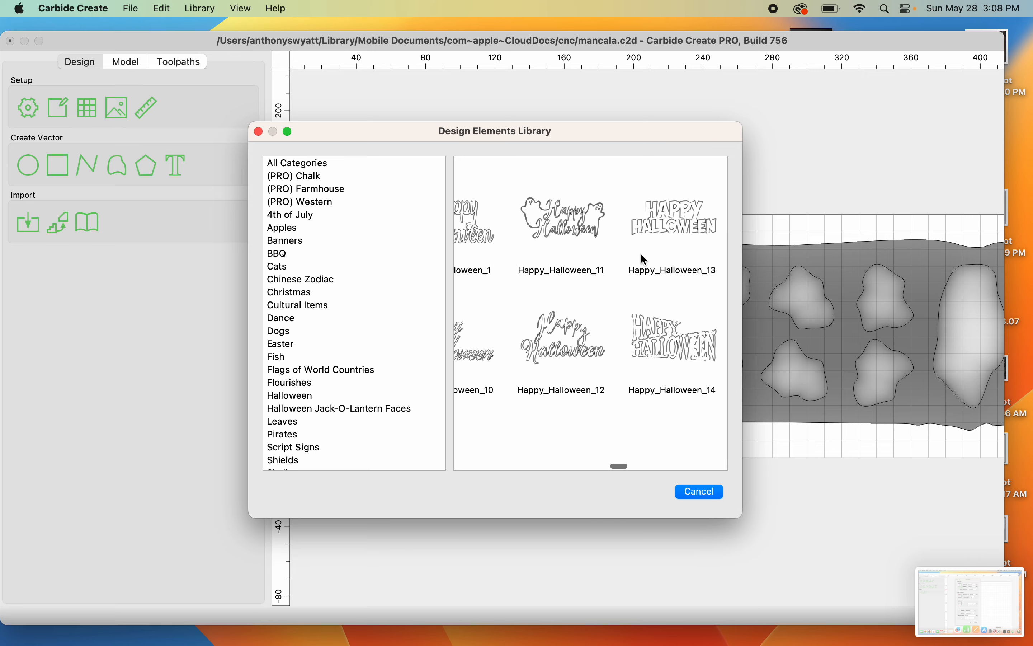
scroll(645, 259, "right", 10)
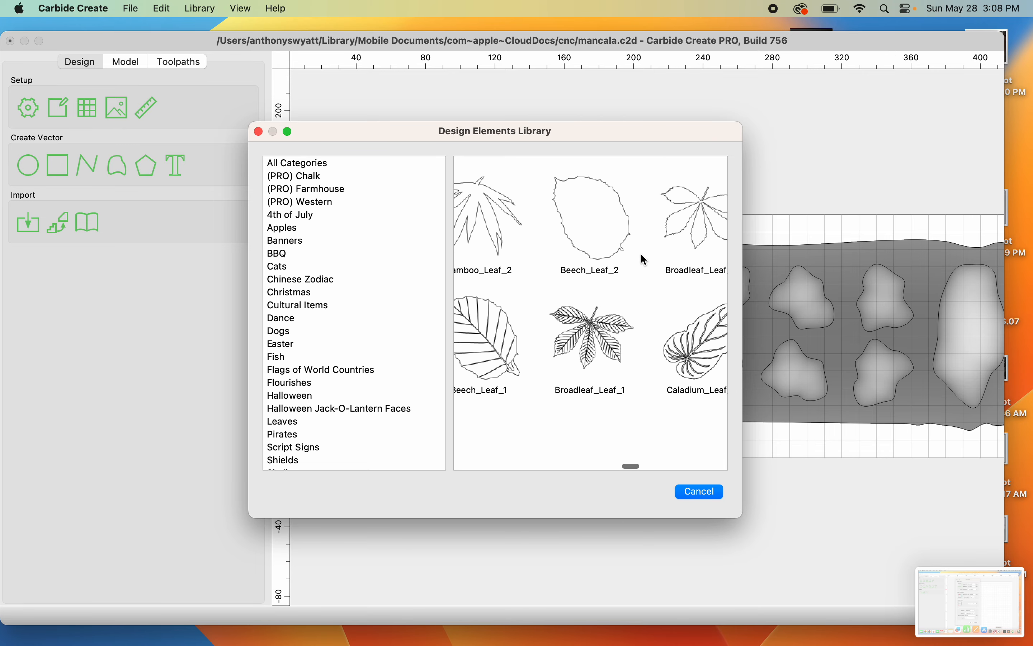
scroll(645, 259, "left", 3)
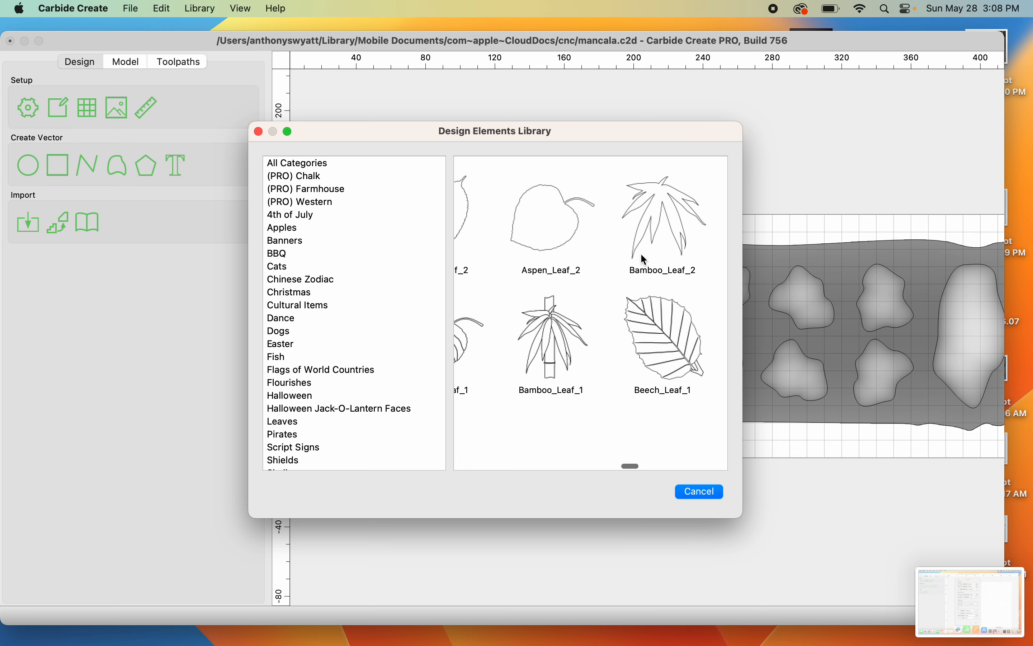
scroll(645, 259, "left", 3)
scroll(645, 260, "right", 5)
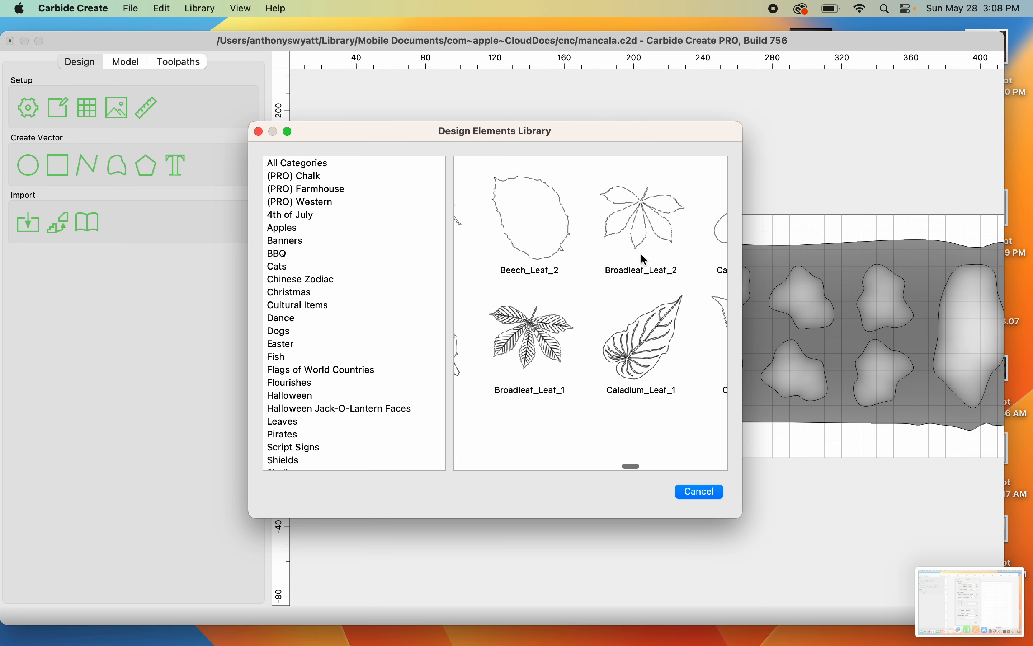
scroll(645, 260, "right", 4)
scroll(645, 258, "right", 15)
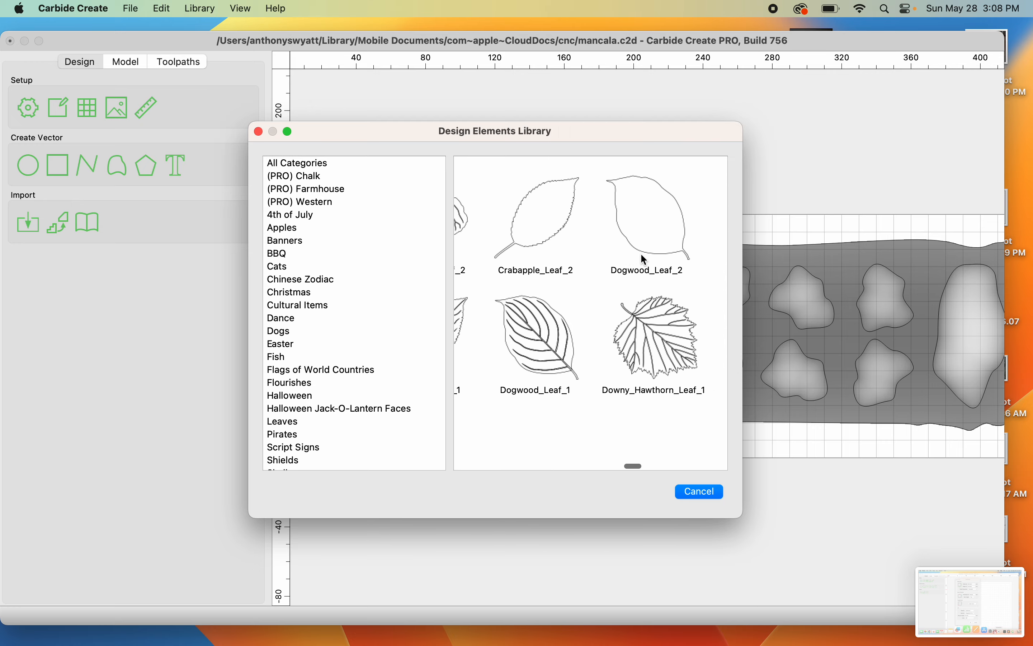
scroll(644, 259, "right", 20)
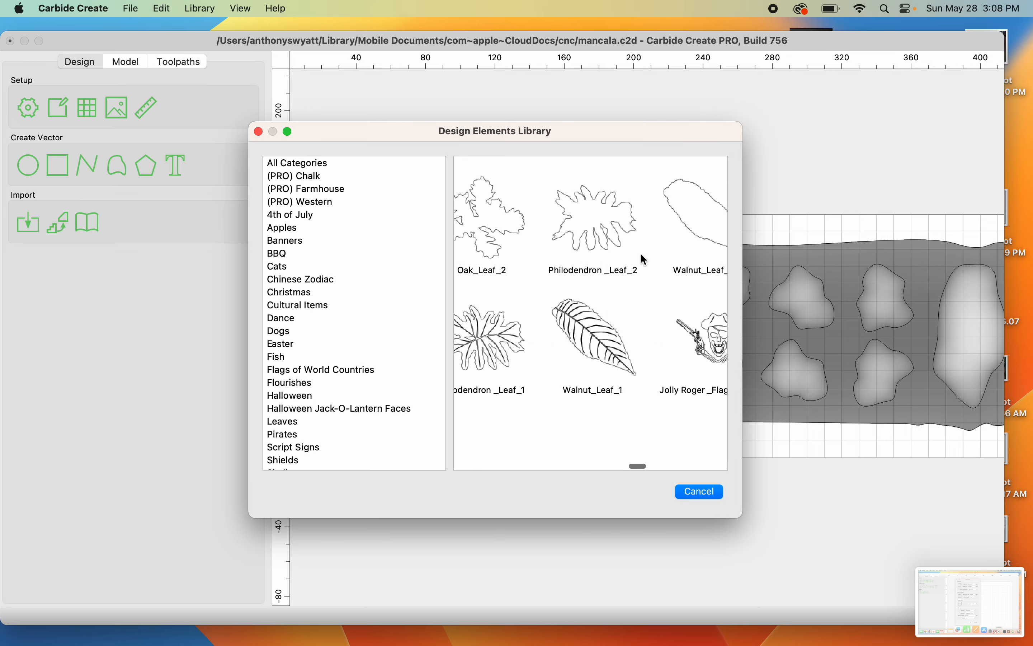
scroll(644, 259, "right", 20)
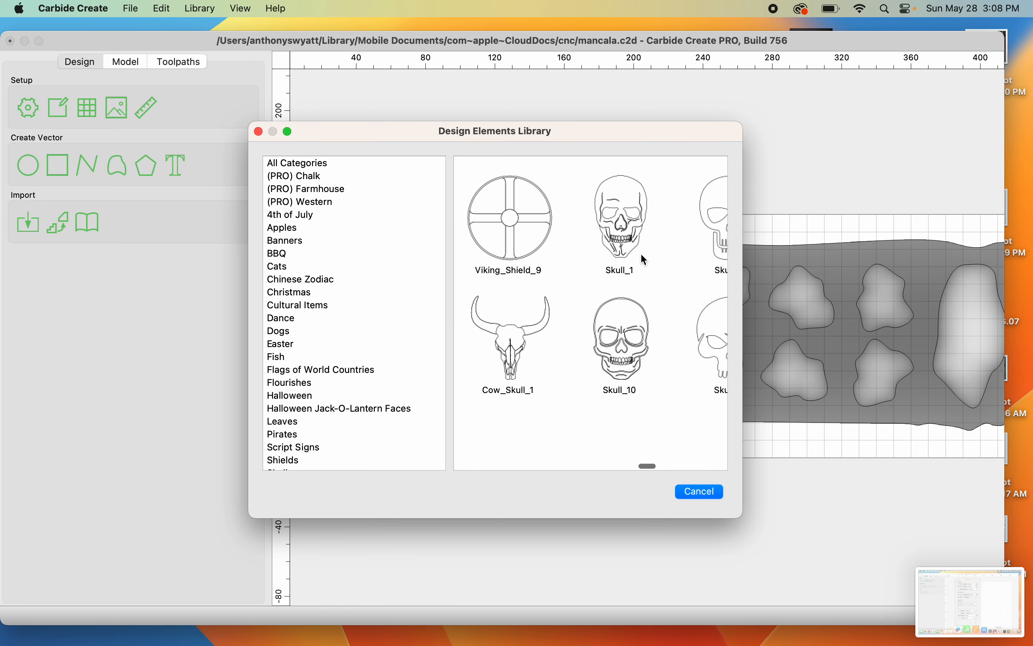
- Browse the rest of the library artwork, from the skulls through sports, St Patrick's, Thanksgiving, flags and state outlines to the waves
scroll(645, 259, "right", 20)
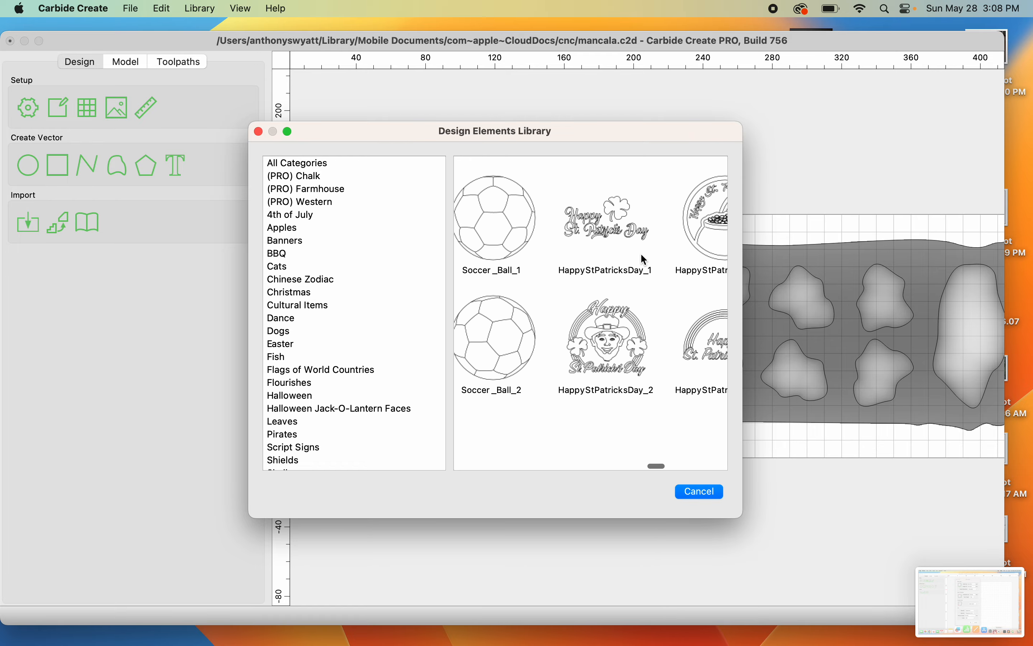
scroll(644, 259, "right", 20)
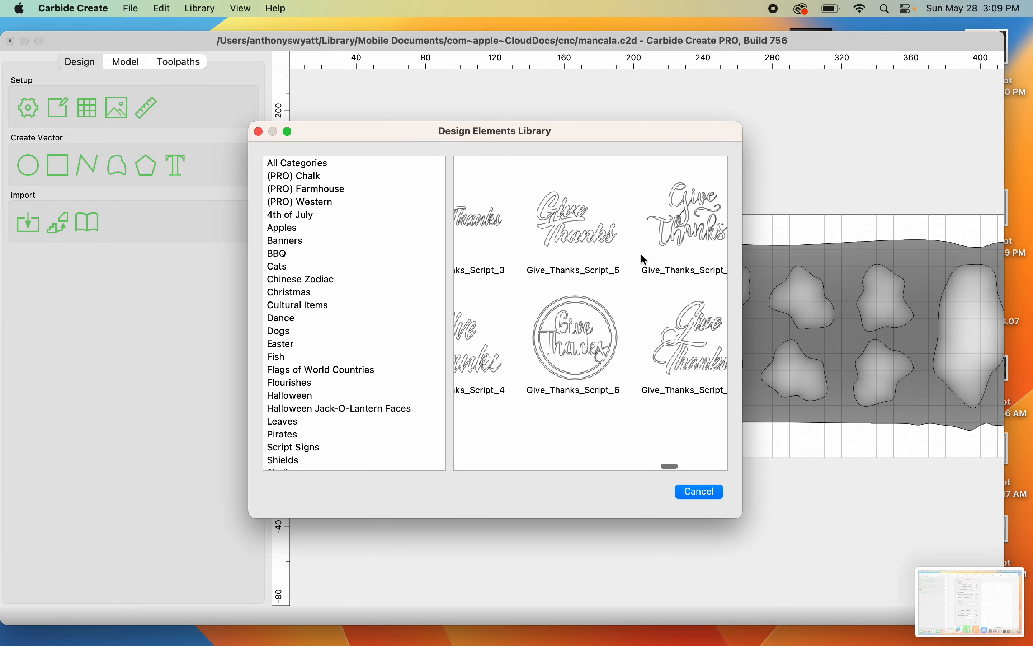
scroll(644, 259, "right", 20)
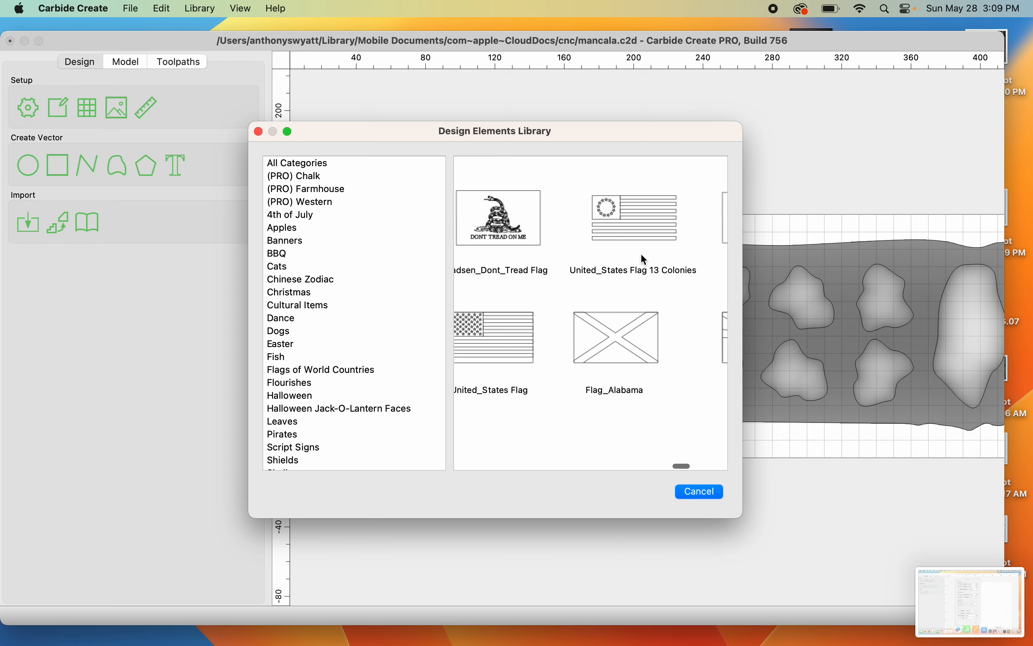
scroll(645, 259, "right", 20)
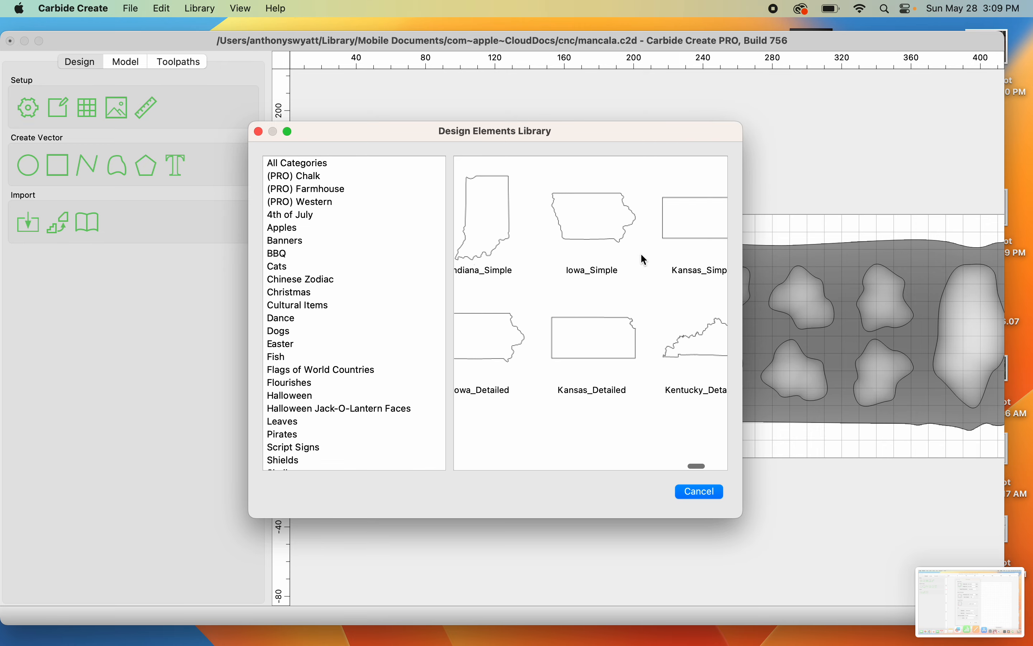
scroll(645, 259, "right", 20)
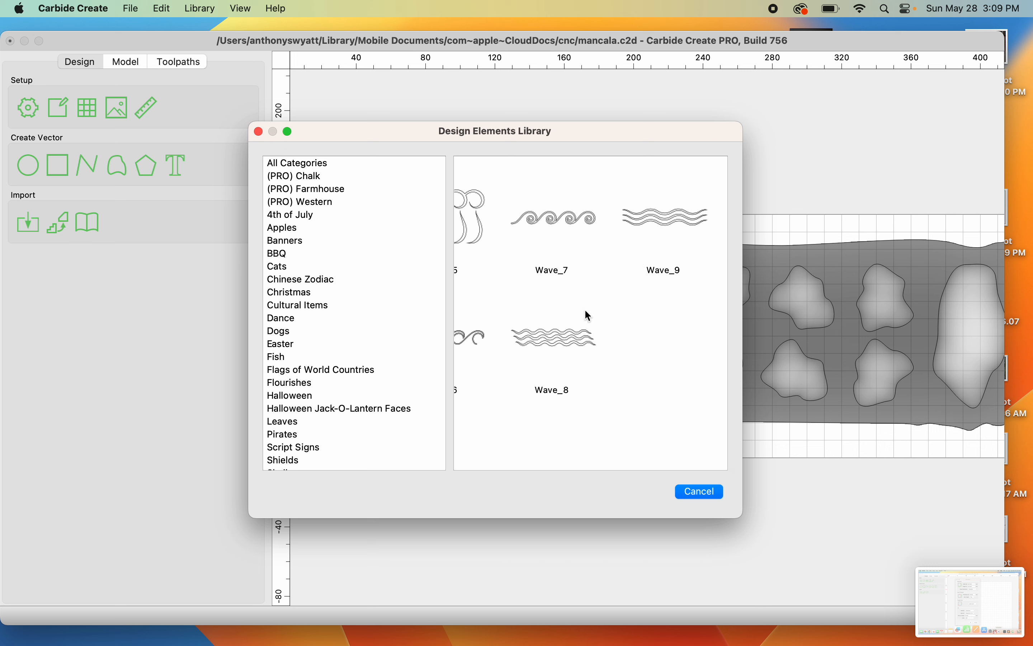
scroll(611, 310, "right", 20)
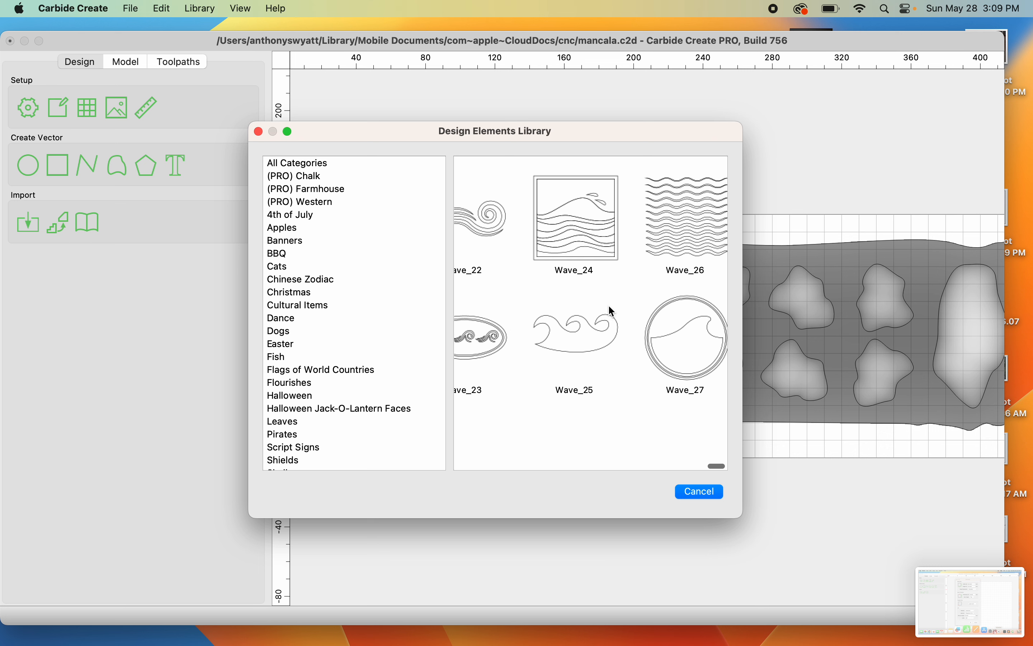
scroll(611, 309, "left", 10)
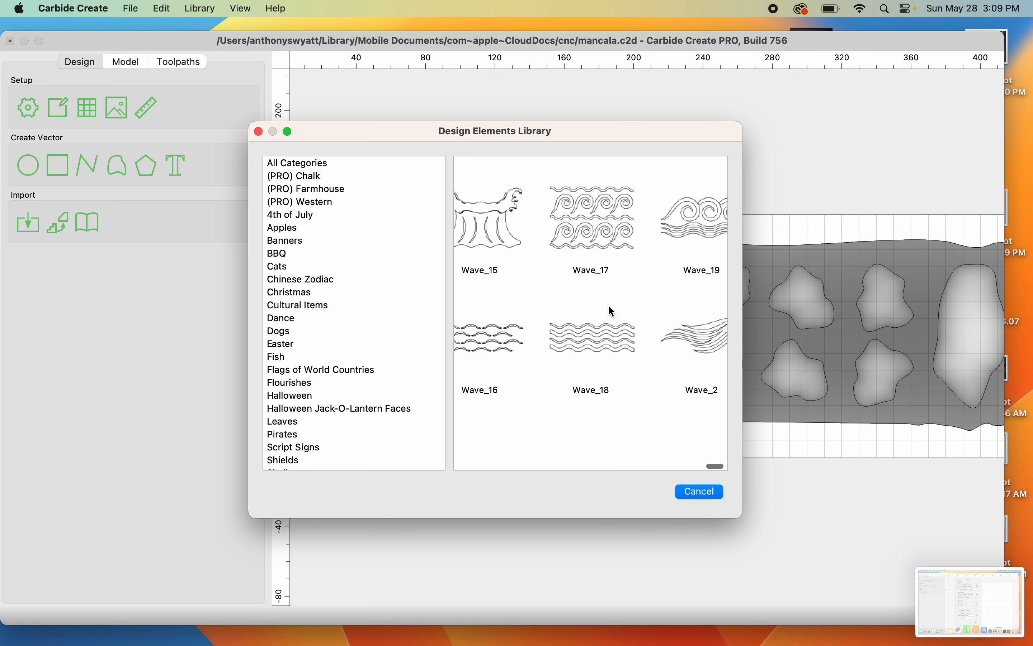
scroll(608, 305, "right", 3)
- Filter the library to the Waves category and insert the Wave_18 artwork into the design
scroll(331, 343, "down", 10)
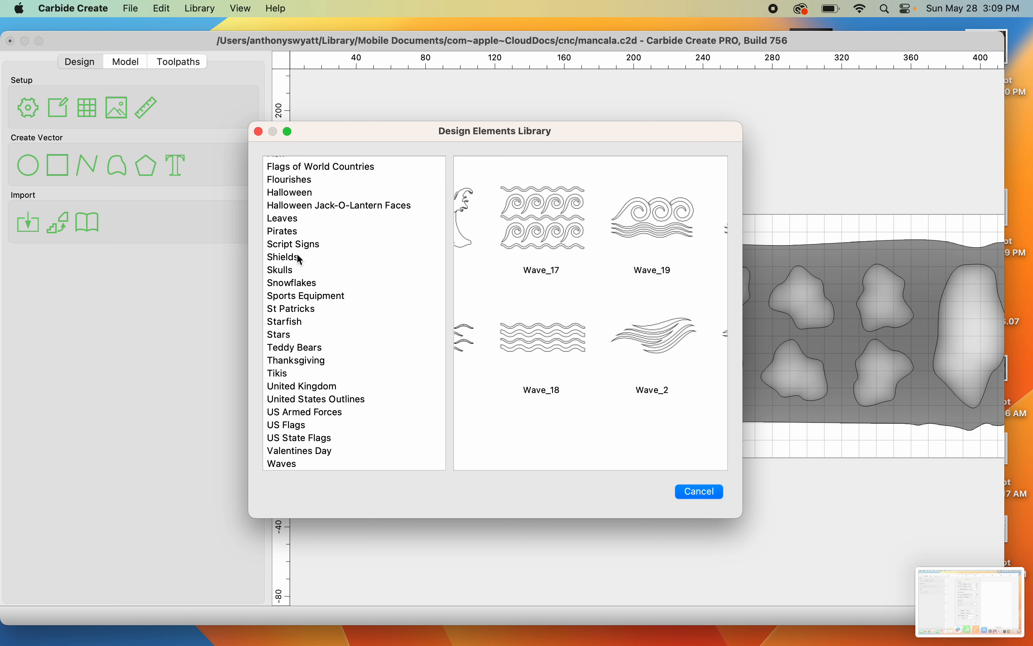
left_click(290, 461)
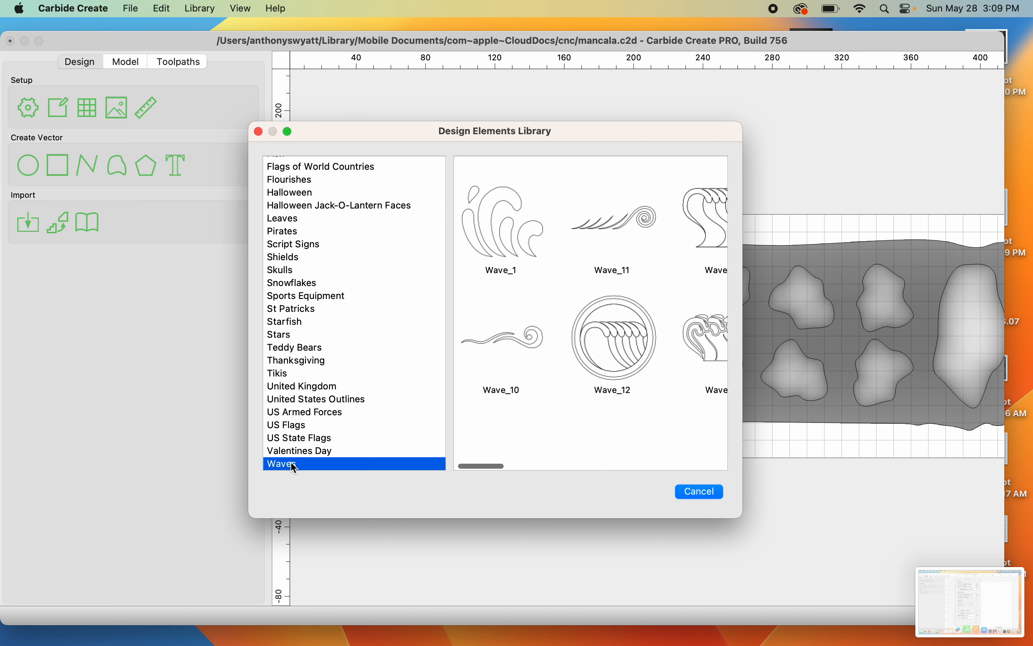
scroll(497, 386, "right", 3)
scroll(494, 387, "left", 3)
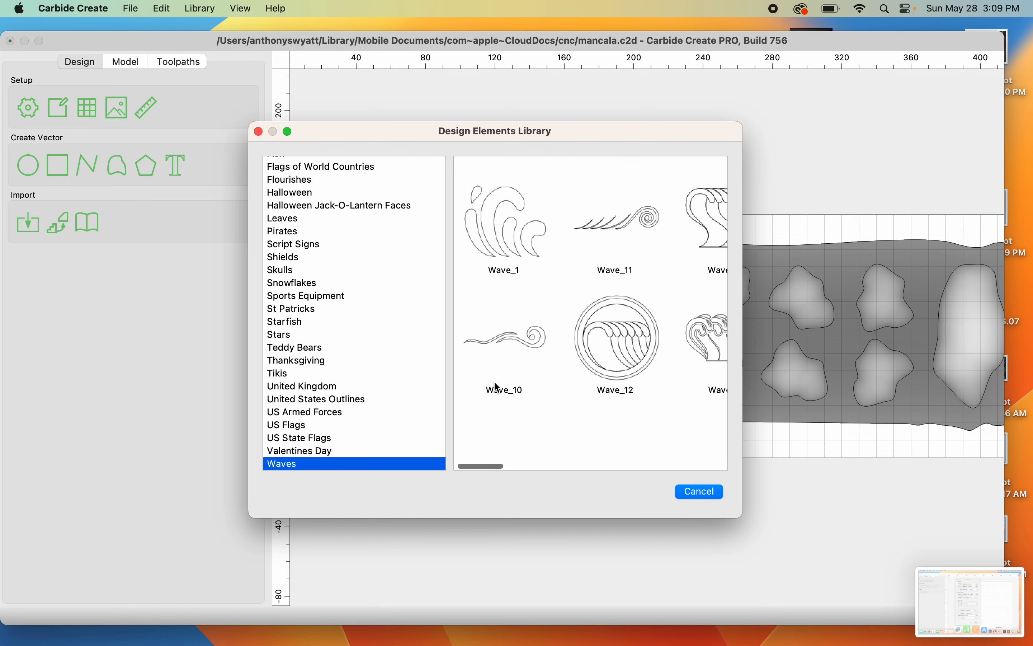
scroll(545, 388, "right", 5)
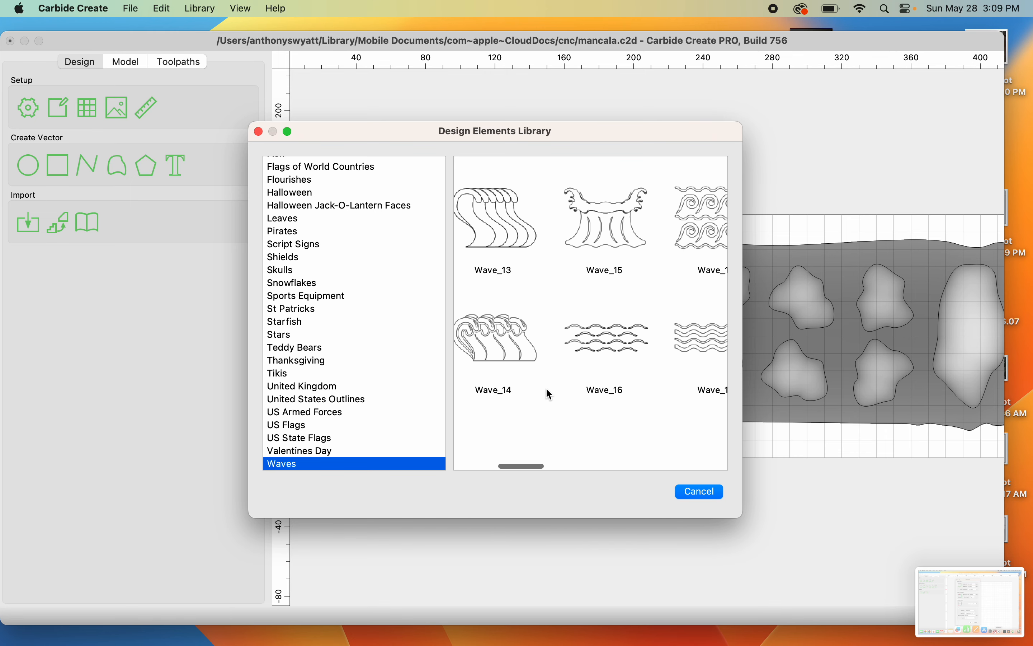
scroll(546, 388, "right", 2)
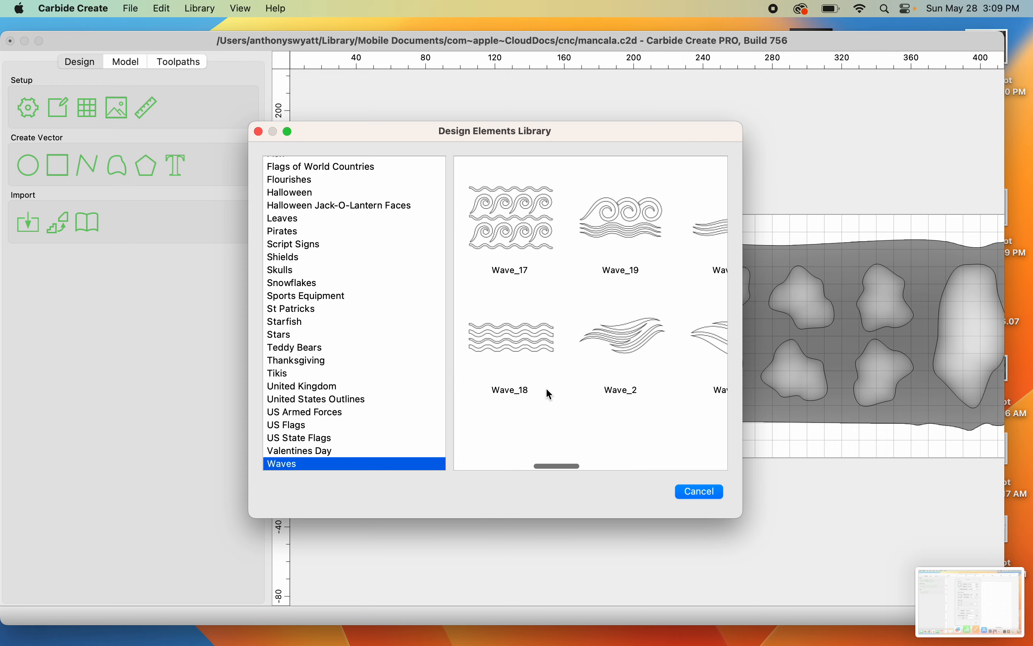
left_click(514, 341)
double_click(513, 340)
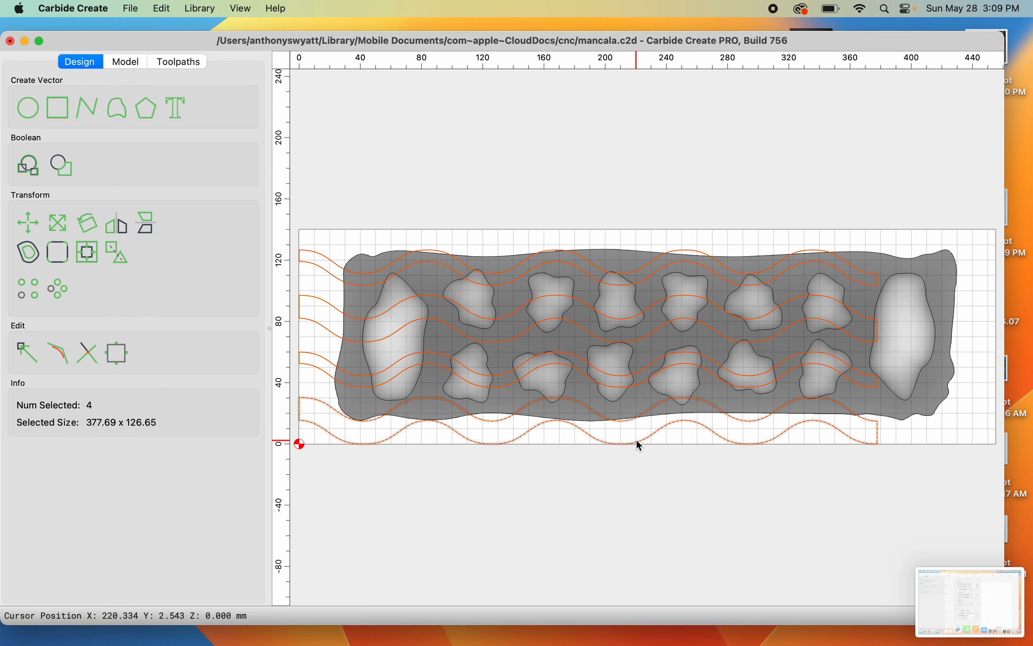
- Move the four selected wave bands up together until they sit above the mancala board
left_click_drag(638, 440, 685, 324)
scroll(685, 325, "down", 1)
scroll(688, 330, "down", 1)
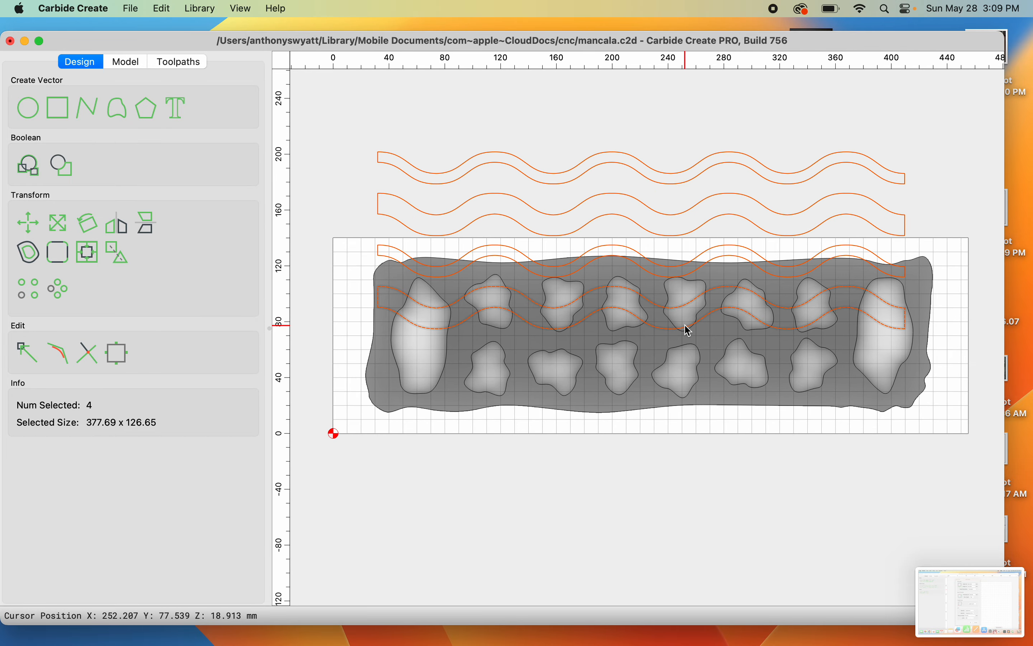
left_click_drag(662, 230, 665, 169)
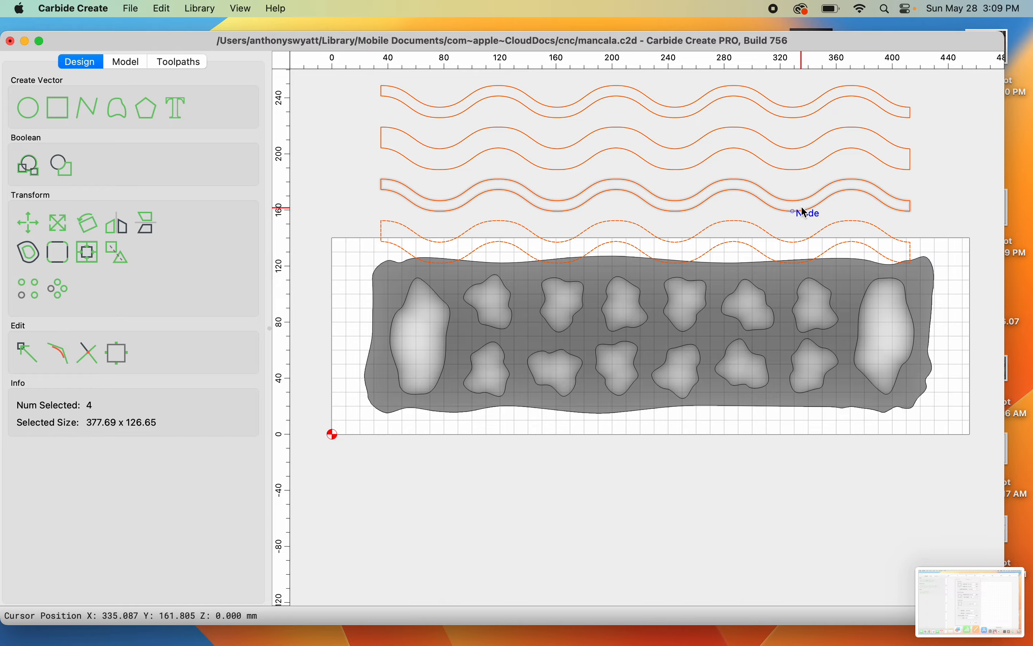
scroll(801, 205, "down", 2)
left_click_drag(769, 204, 771, 187)
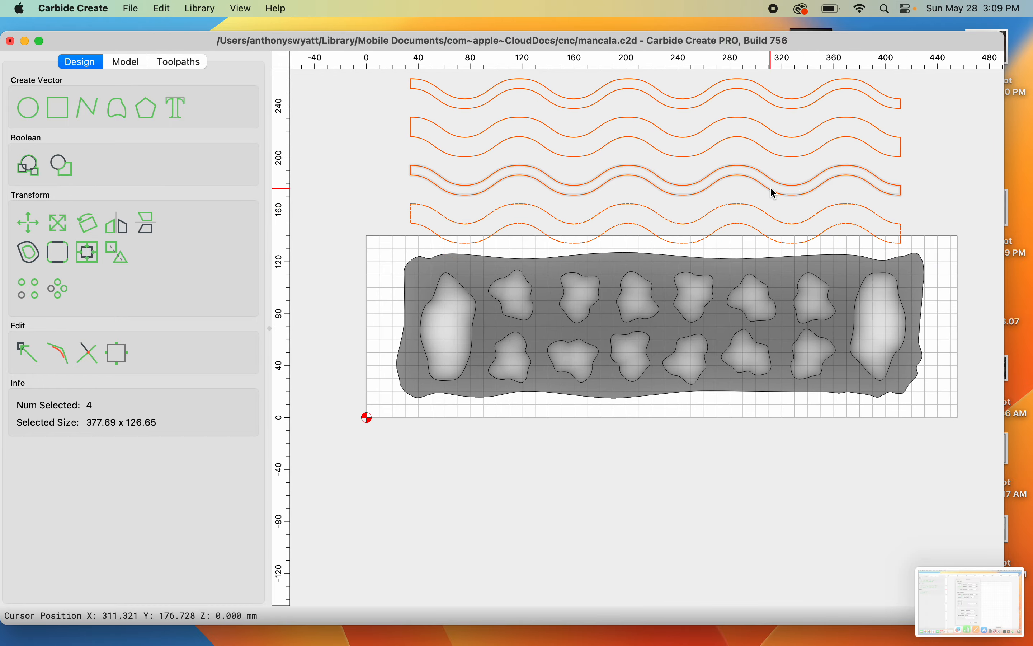
scroll(770, 187, "down", 3)
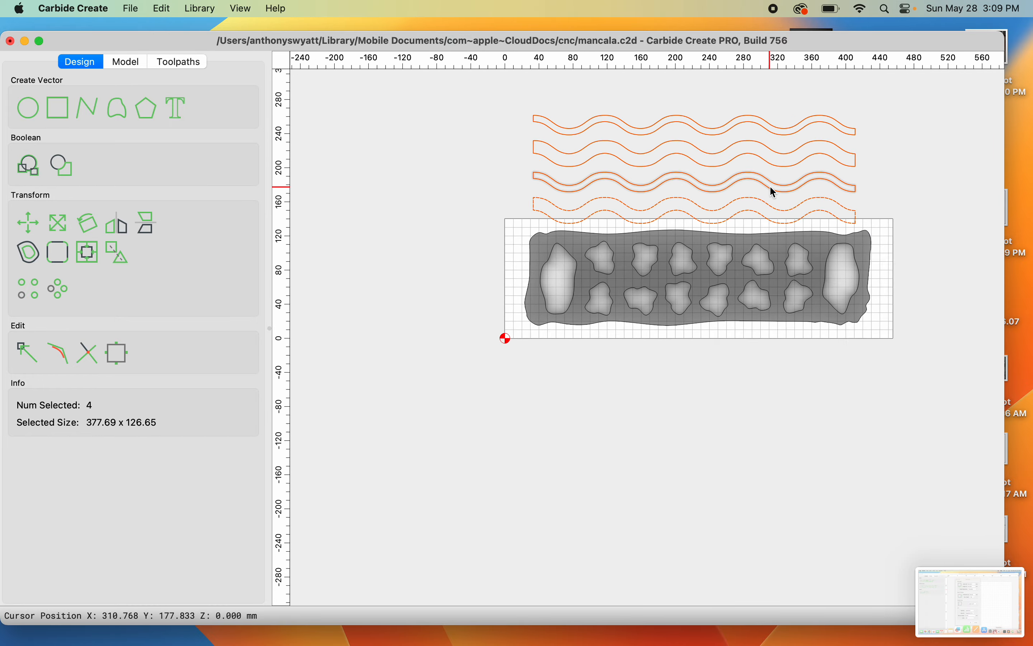
- Move only the third wave band from the top down onto the lower edge of the board
left_click(936, 143)
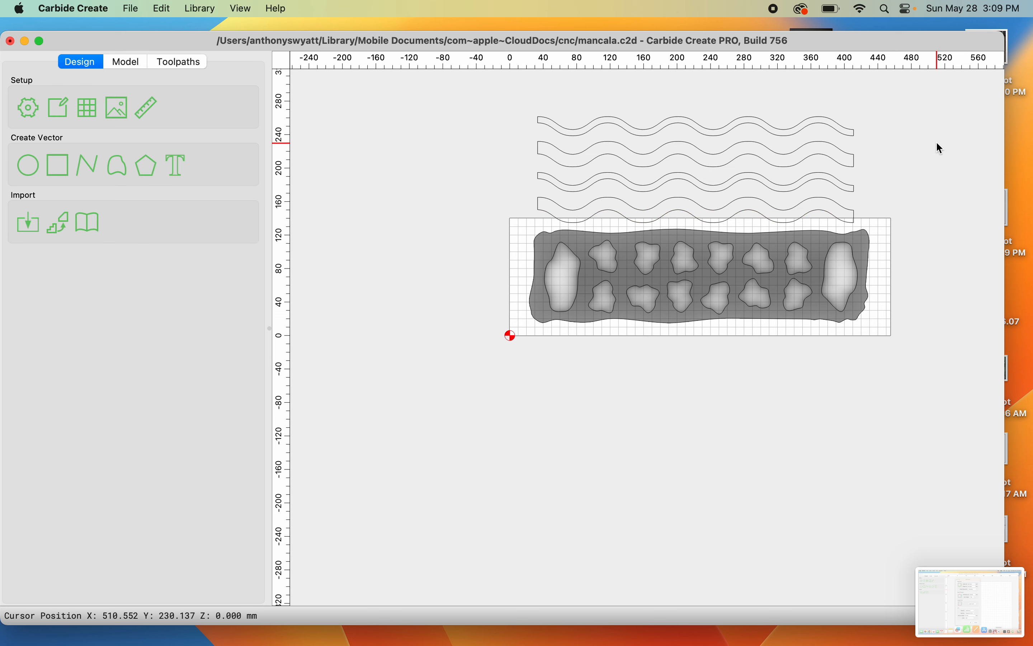
left_click(820, 182)
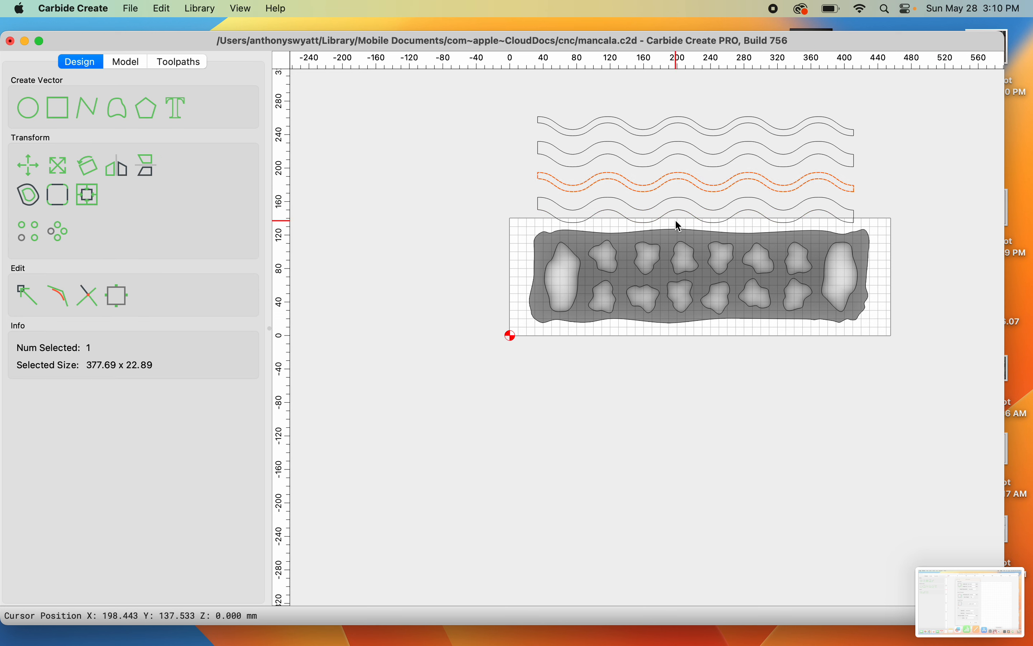
left_click_drag(697, 185, 701, 315)
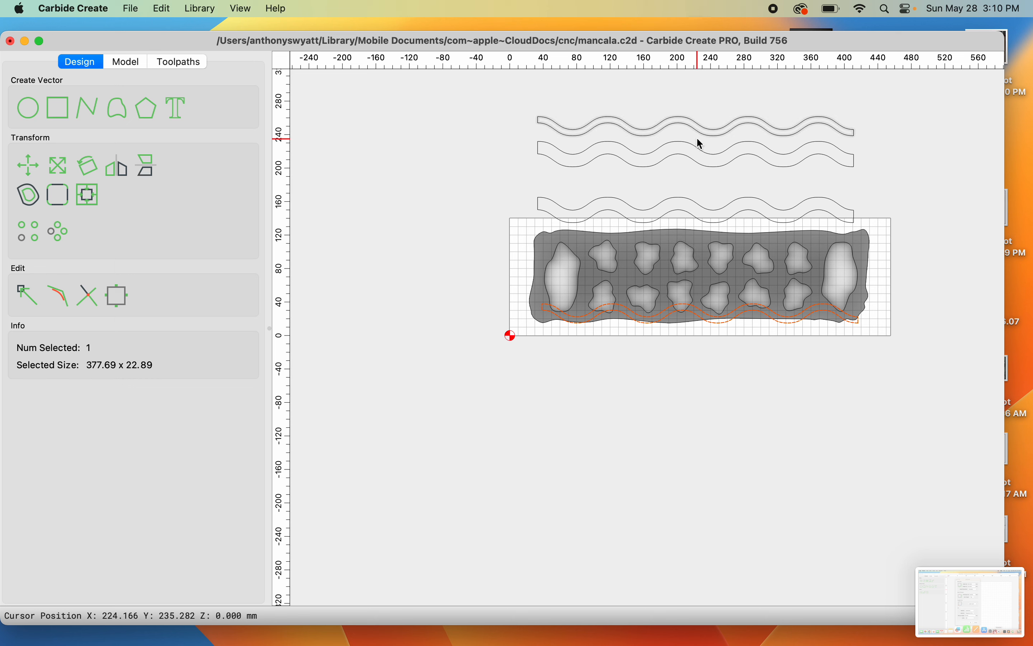
- Delete the three remaining wave bands above the board, keeping only the one on the board
left_click(711, 131)
left_click_drag(701, 132, 697, 171)
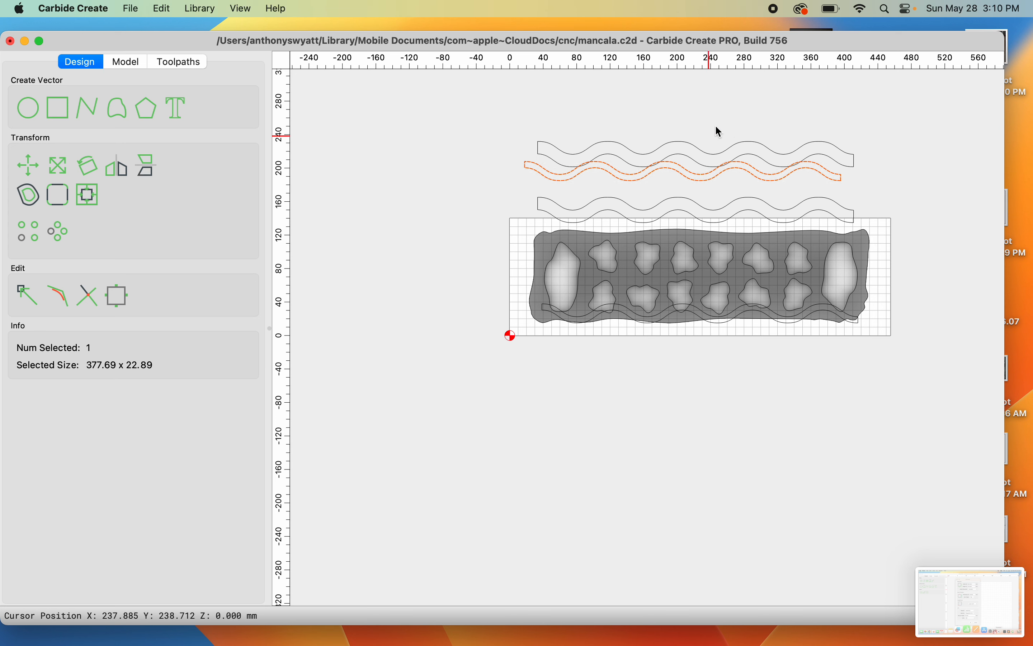
left_click_drag(738, 116, 671, 228)
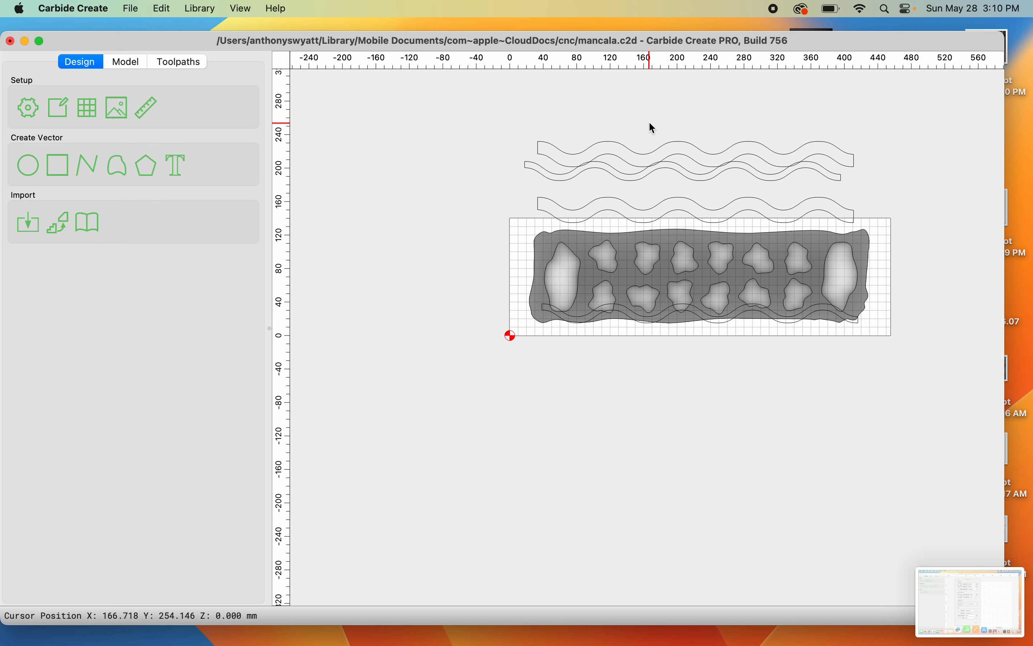
left_click_drag(649, 122, 721, 224)
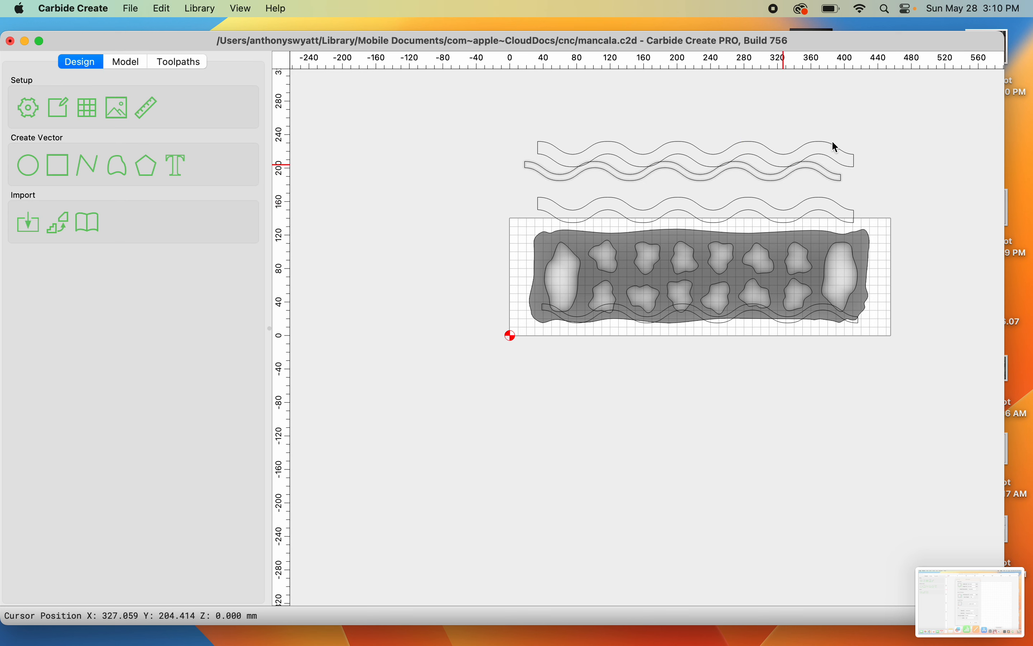
left_click_drag(892, 112, 771, 142)
scroll(847, 217, "down", 1)
key("Delete")
scroll(659, 240, "up", 5)
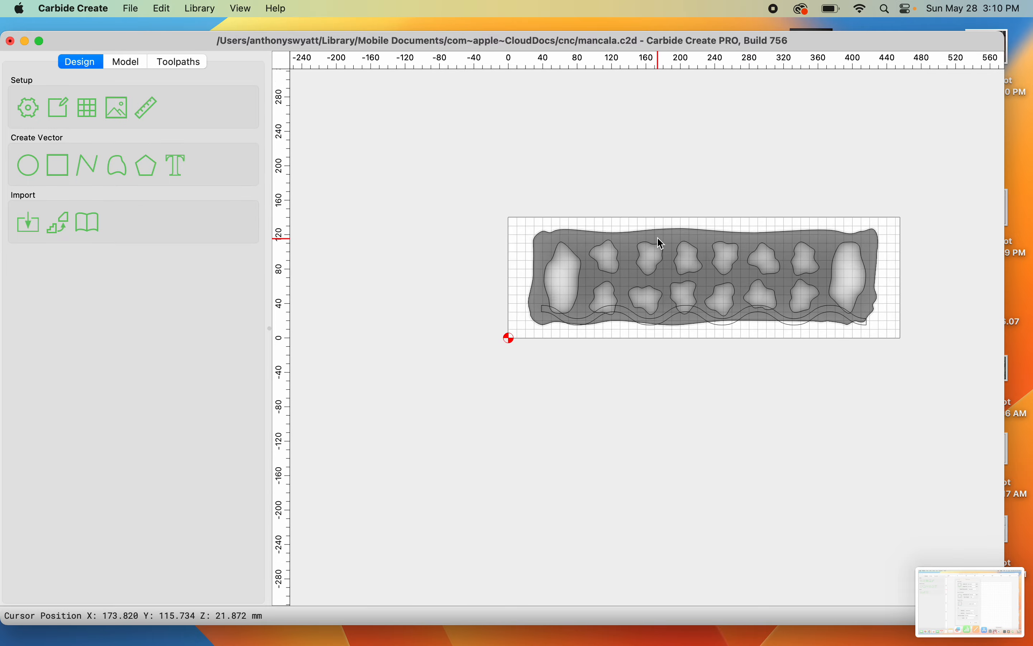
- Move the wave band up to the middle of the board, between the two rows of small pits
scroll(658, 240, "down", 3)
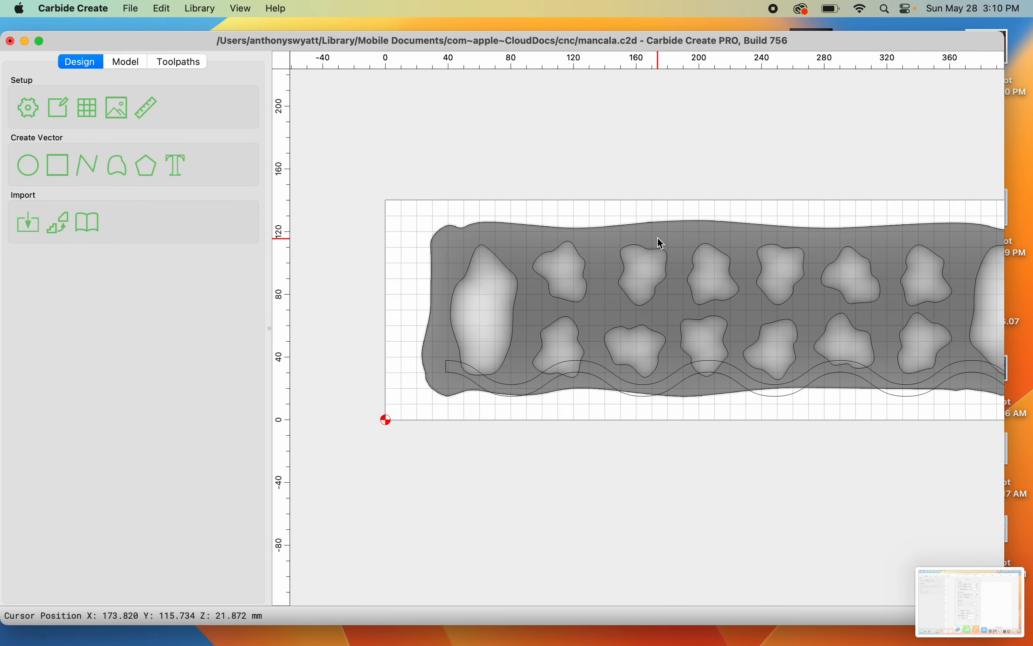
scroll(669, 350, "up", 2)
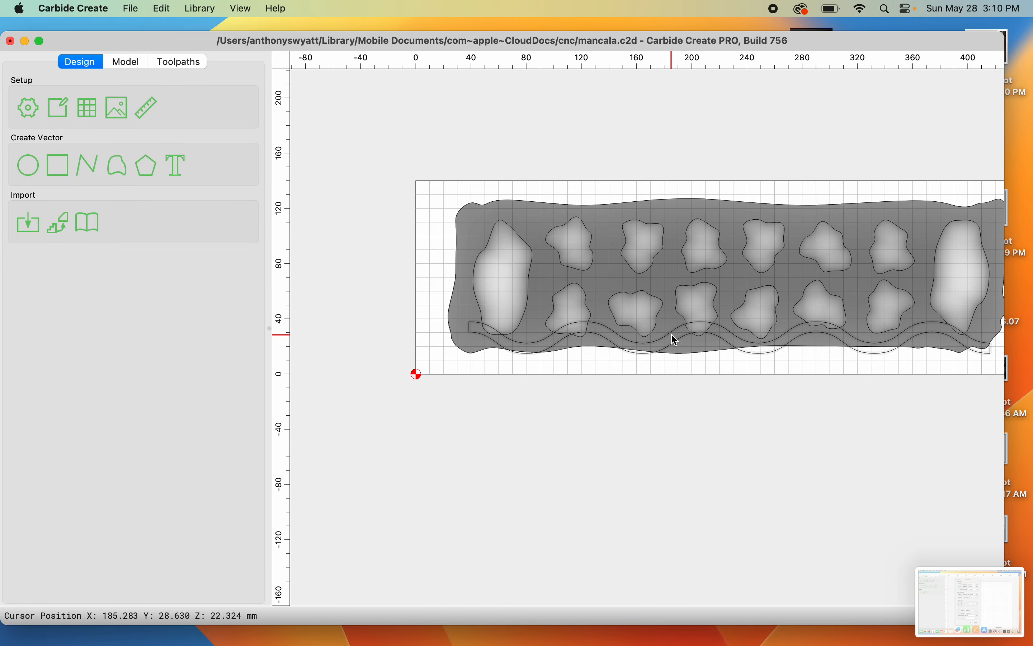
left_click(679, 336)
left_click_drag(682, 335, 680, 276)
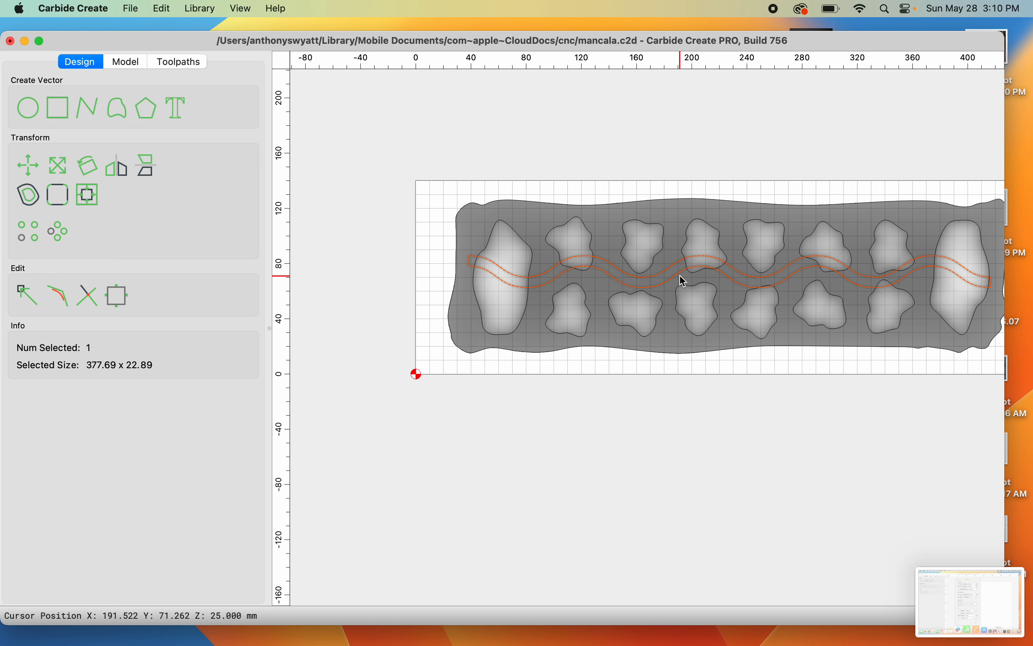
- Scale the wave band from both ends to about 283 mm wide, keeping its height, to fit between the two large end pits
left_click(57, 166)
left_click_drag(467, 271, 539, 277)
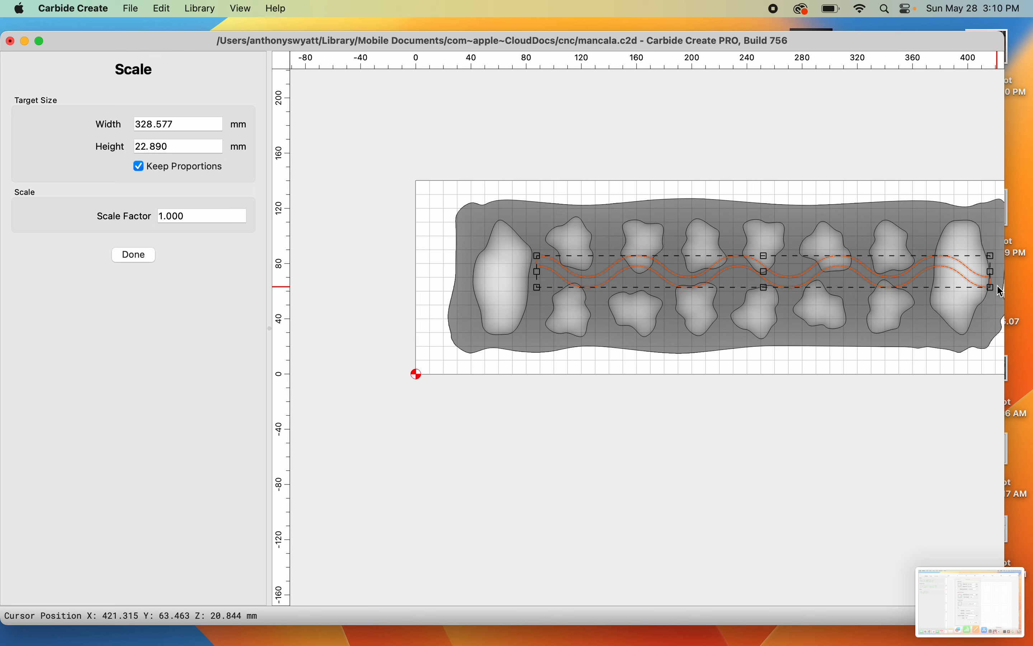
left_click_drag(991, 272, 930, 278)
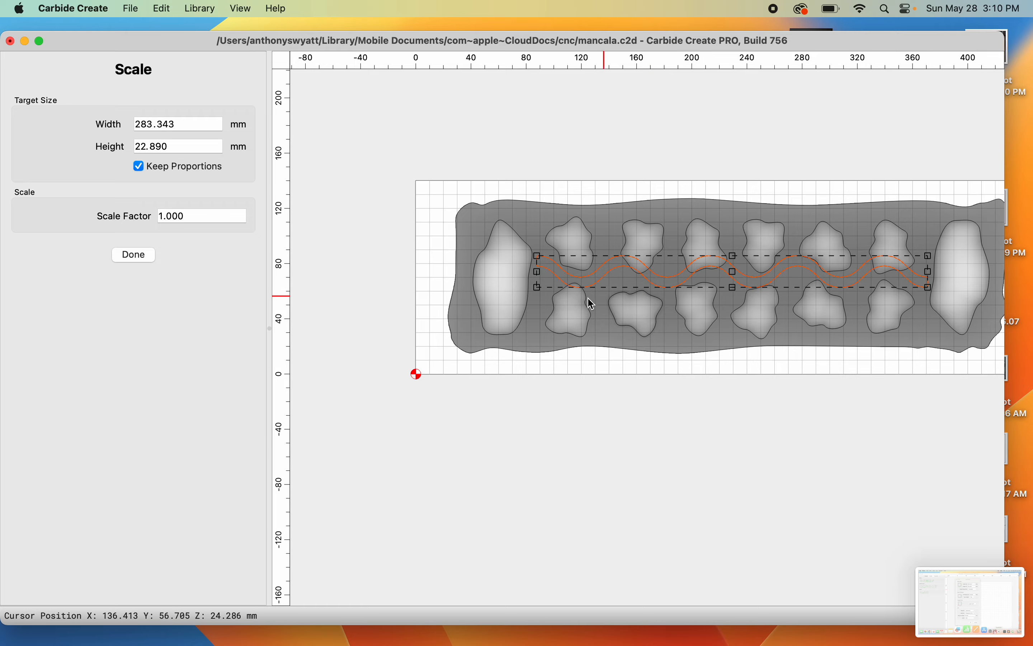
scroll(553, 294, "up", 3)
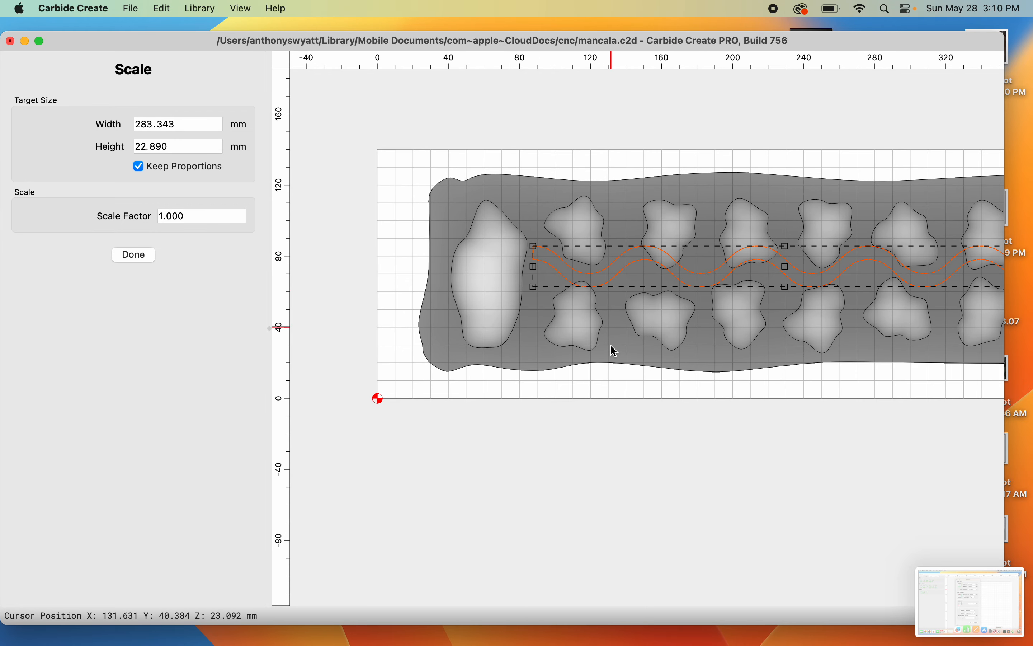
mouse_move(751, 395)
left_mouse_down()
mouse_move(649, 427)
mouse_move(754, 398)
left_mouse_up()
scroll(654, 431, "right", 5)
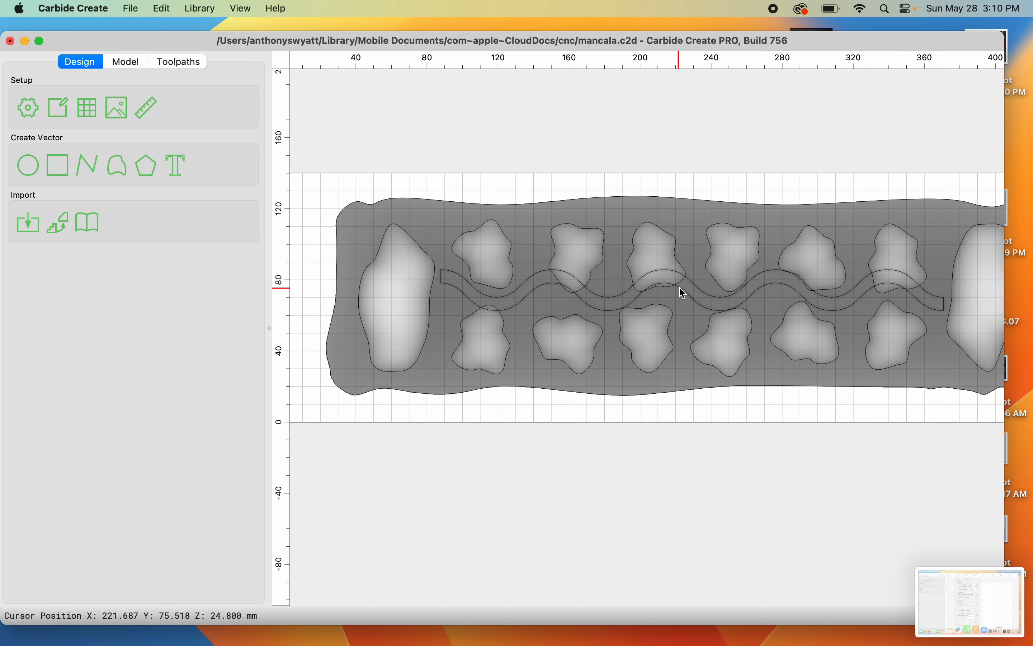
- Move the wave band up over the upper row of small pits and model it as a Round shape subtracted from the board
left_click(685, 291)
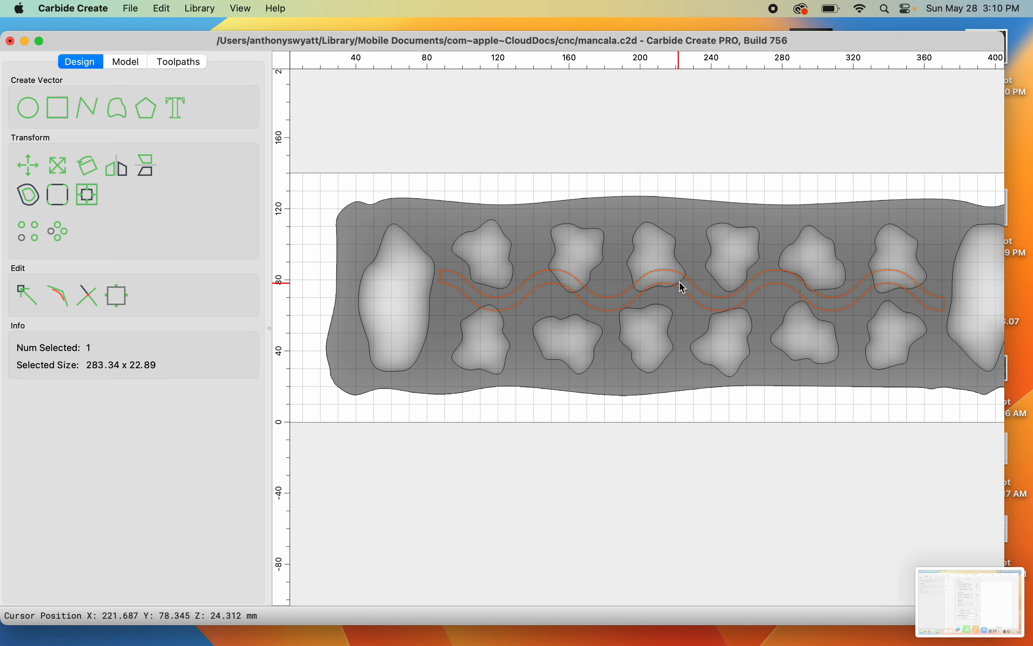
left_click_drag(696, 283, 700, 263)
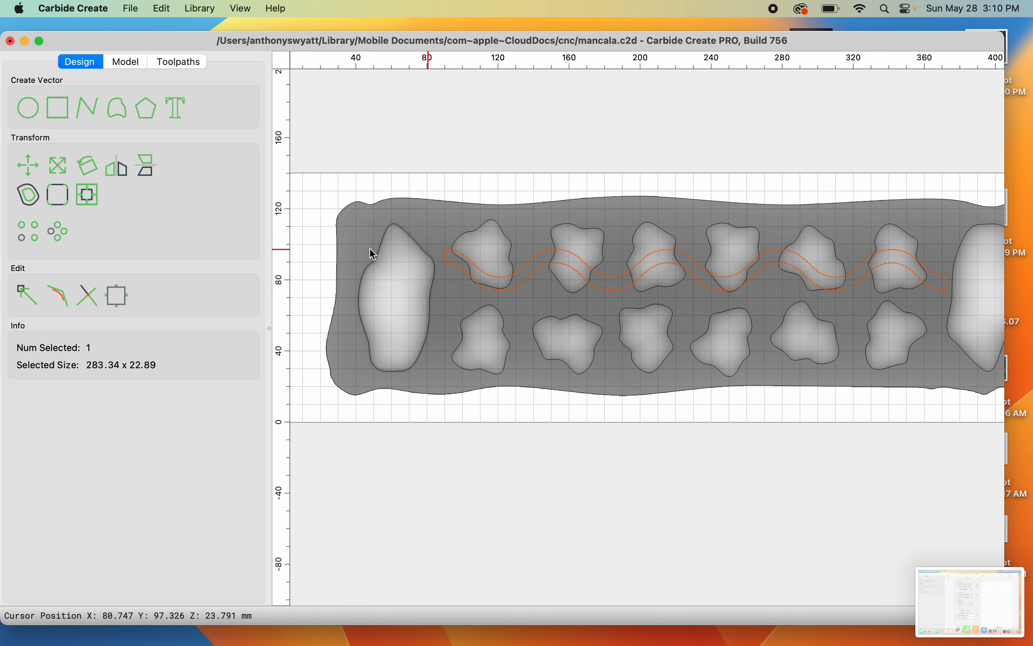
left_click(125, 62)
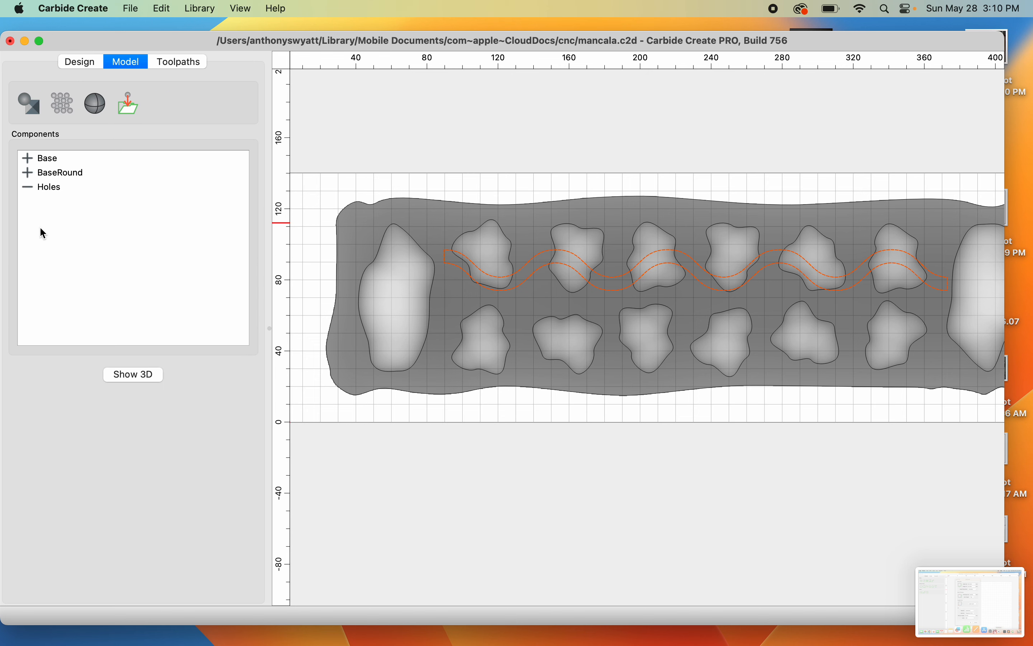
left_click(32, 108)
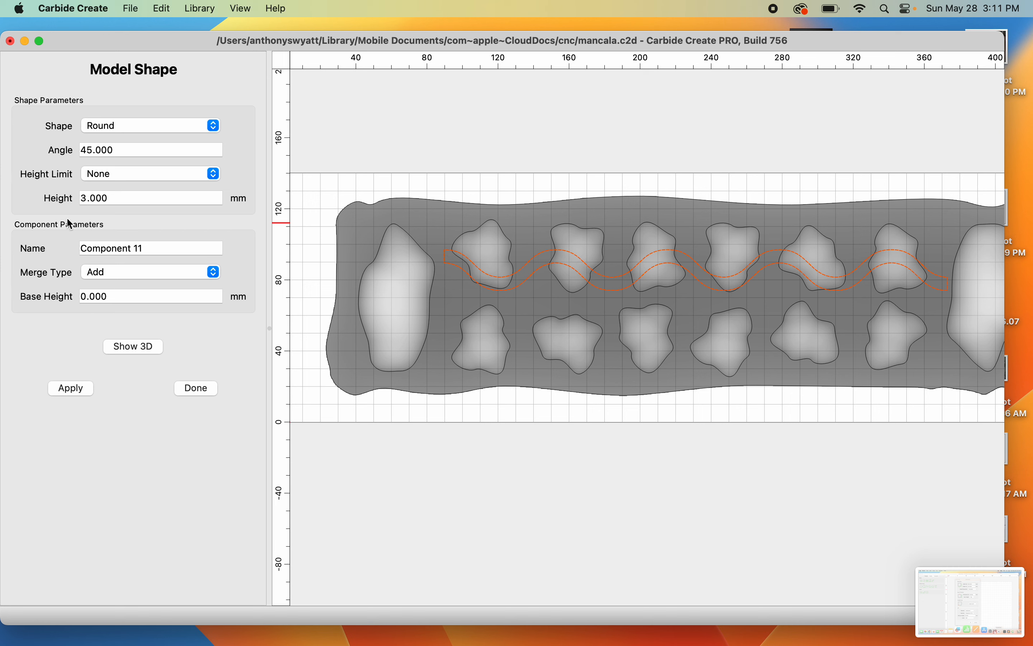
left_click(154, 272)
left_click(150, 288)
left_click(132, 352)
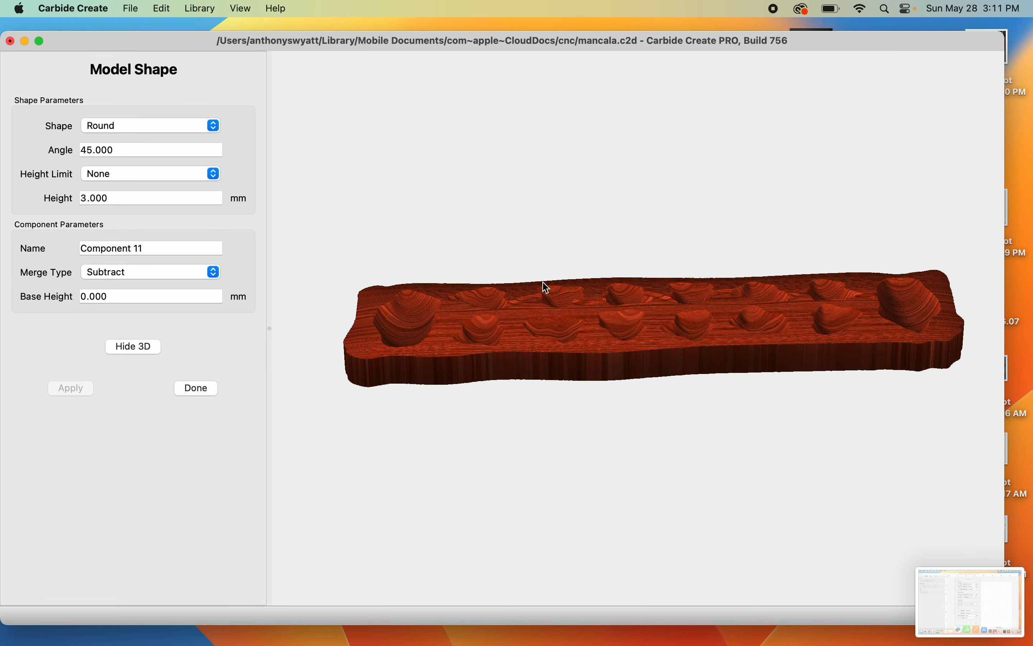
left_click_drag(594, 294, 590, 450)
left_click_drag(627, 392, 607, 449)
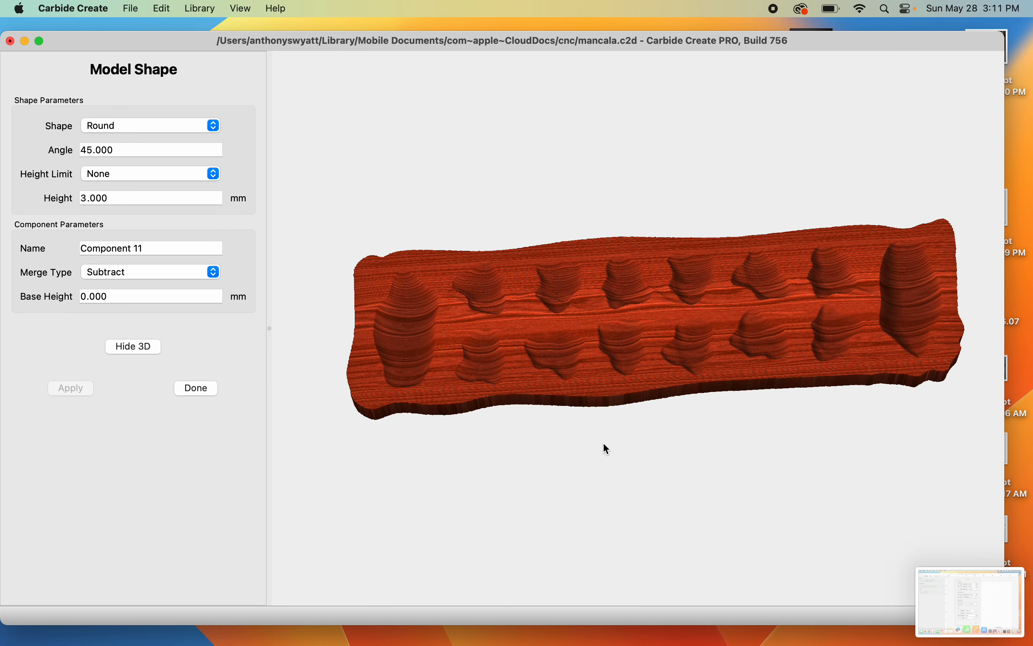
left_click_drag(617, 391, 612, 364)
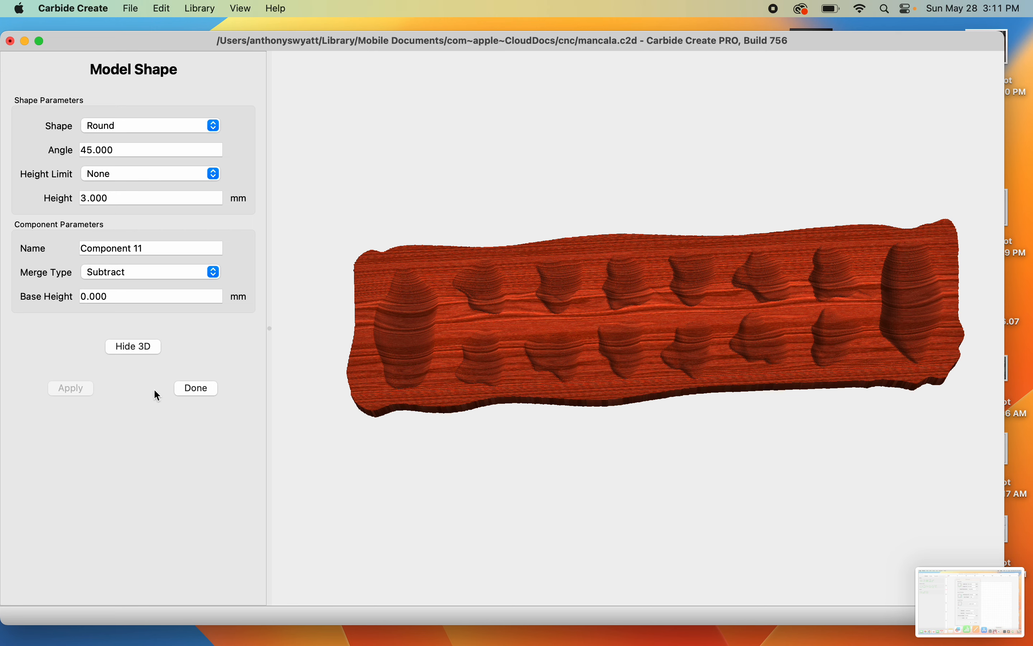
left_click(195, 389)
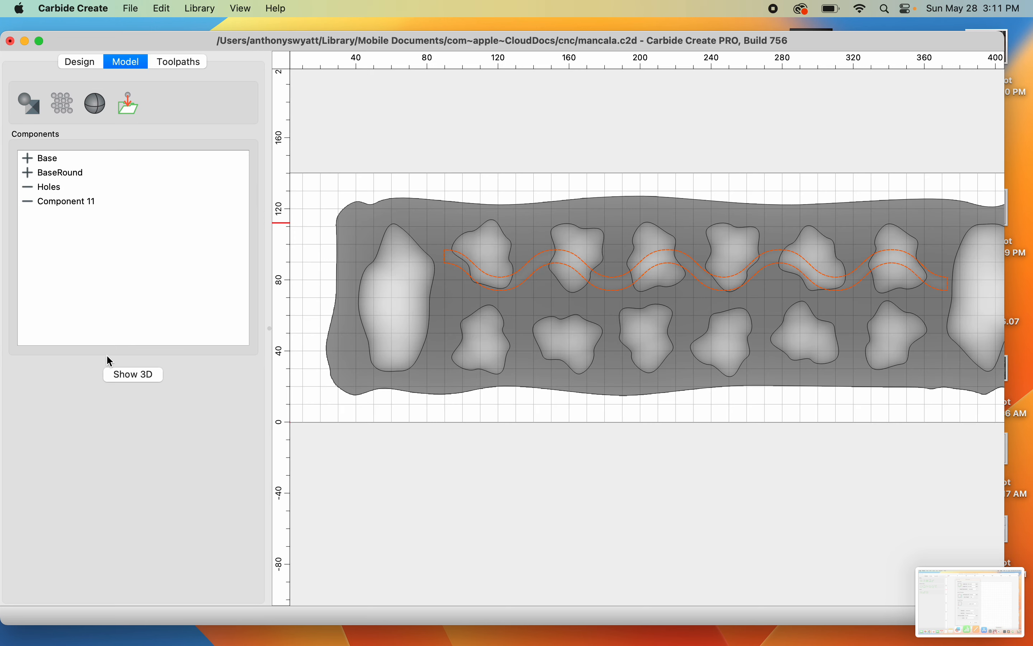
- Set the simulation material to Beech and try to show the toolpath simulation
left_click(180, 60)
left_click(86, 462)
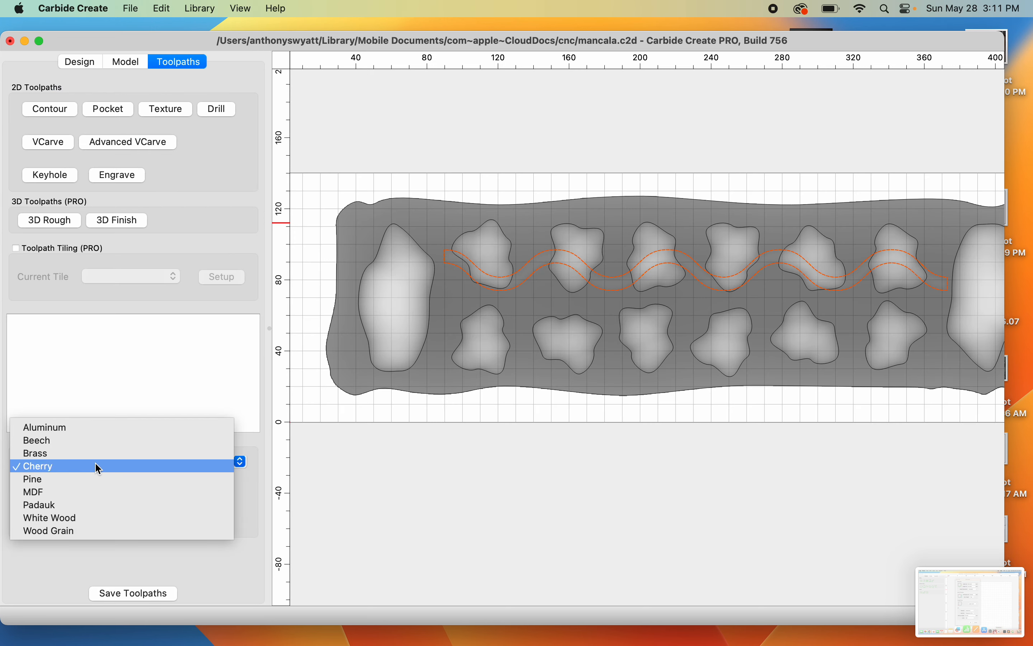
left_click(106, 454)
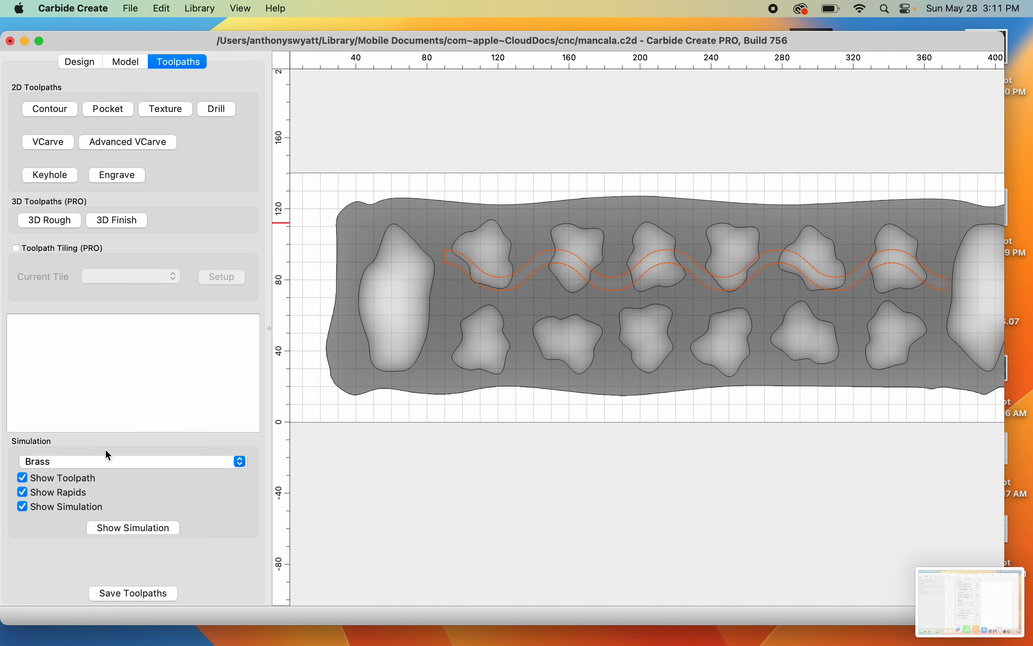
left_click(107, 463)
left_click(111, 450)
left_click(155, 527)
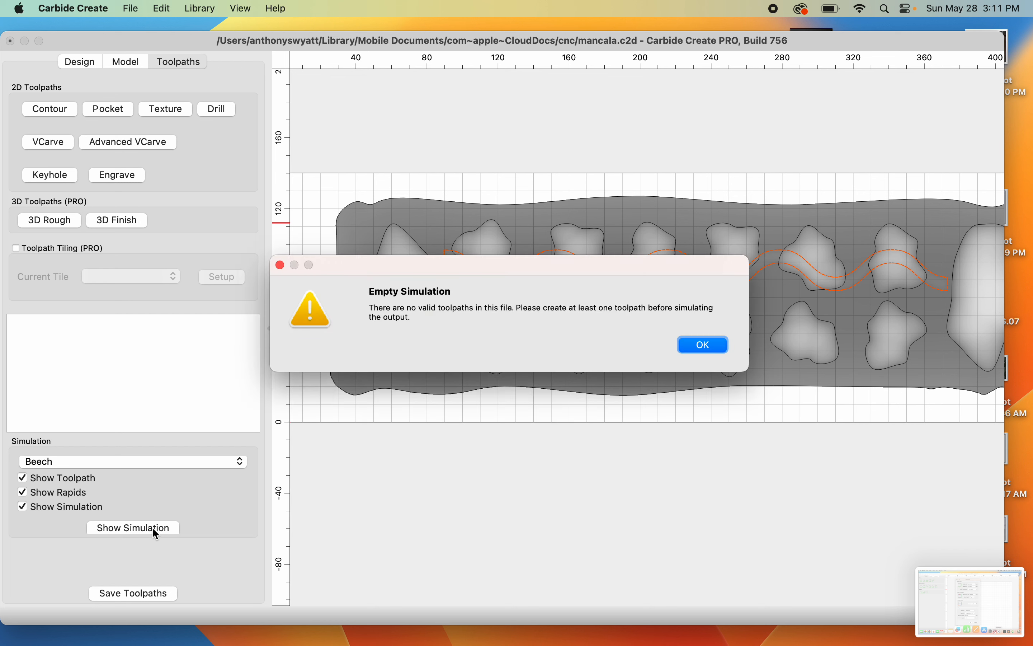
left_click(722, 343)
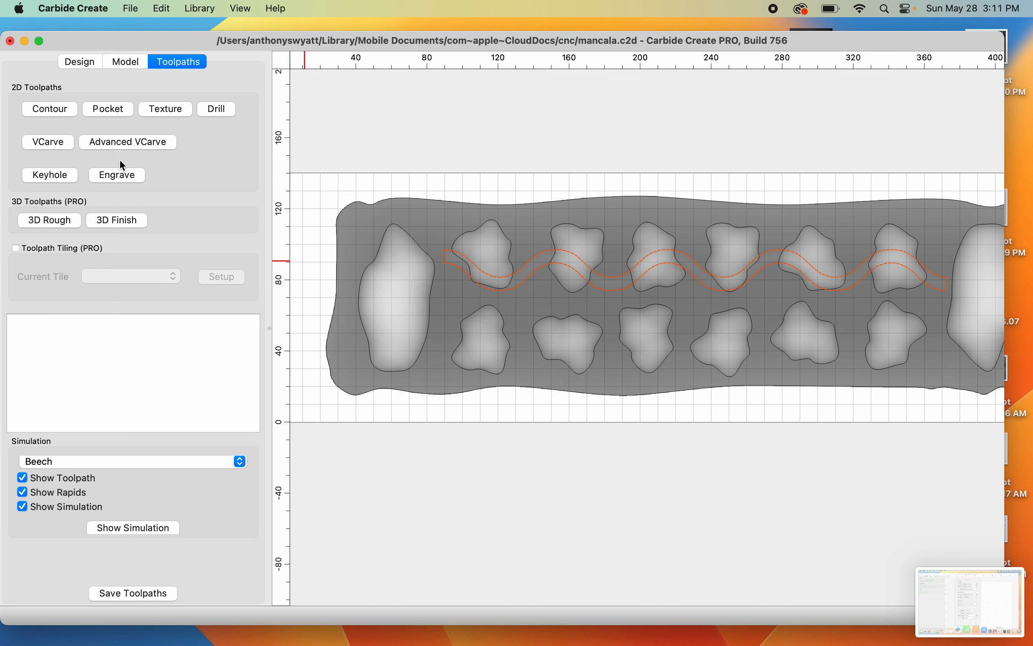
- Show the board model in 3D and examine the wave cut around the upper row of small pits up close
left_click(133, 64)
left_click(176, 61)
left_click(124, 65)
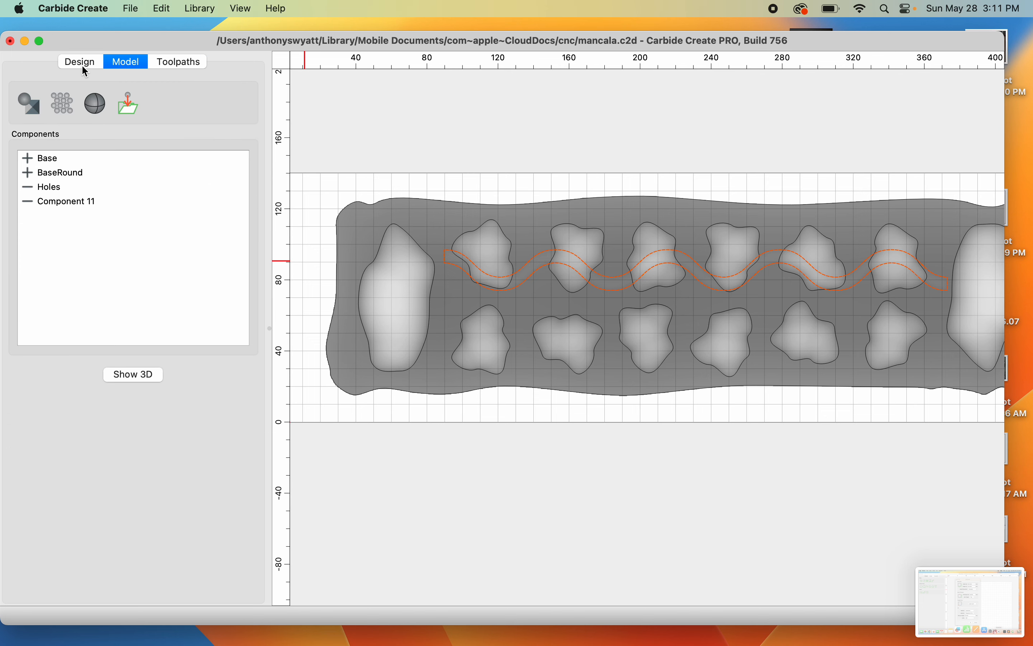
left_click(156, 374)
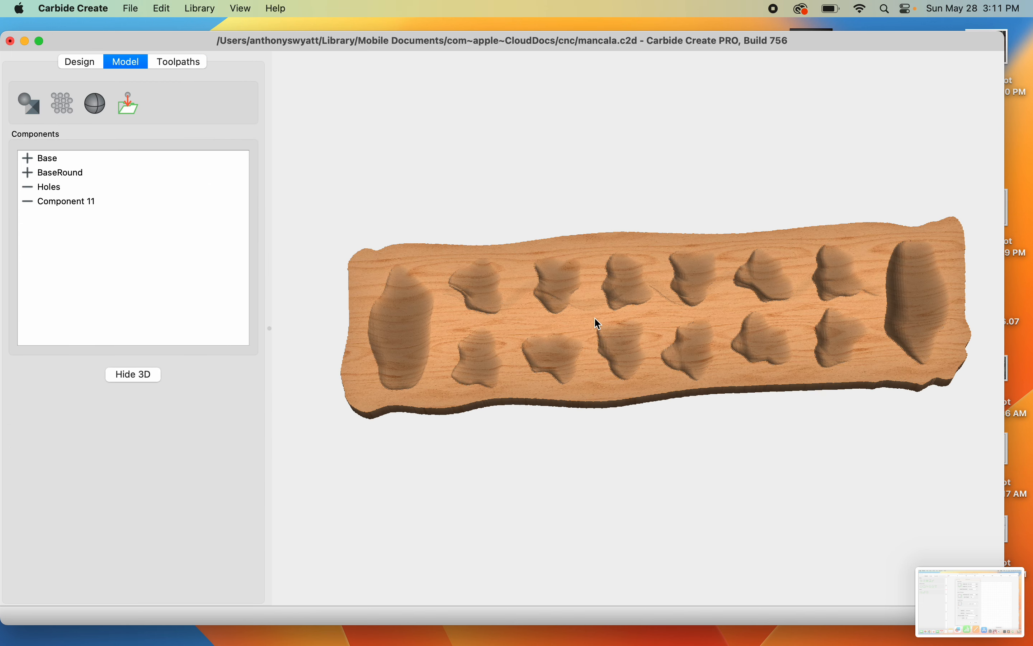
scroll(614, 323, "up", 5)
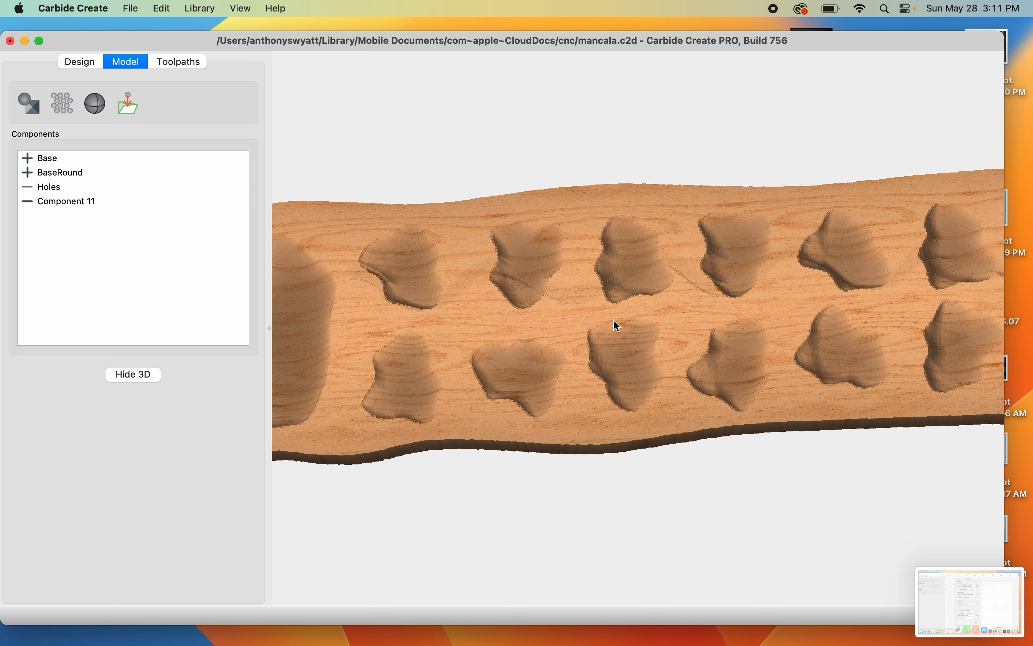
left_click_drag(657, 304, 444, 285)
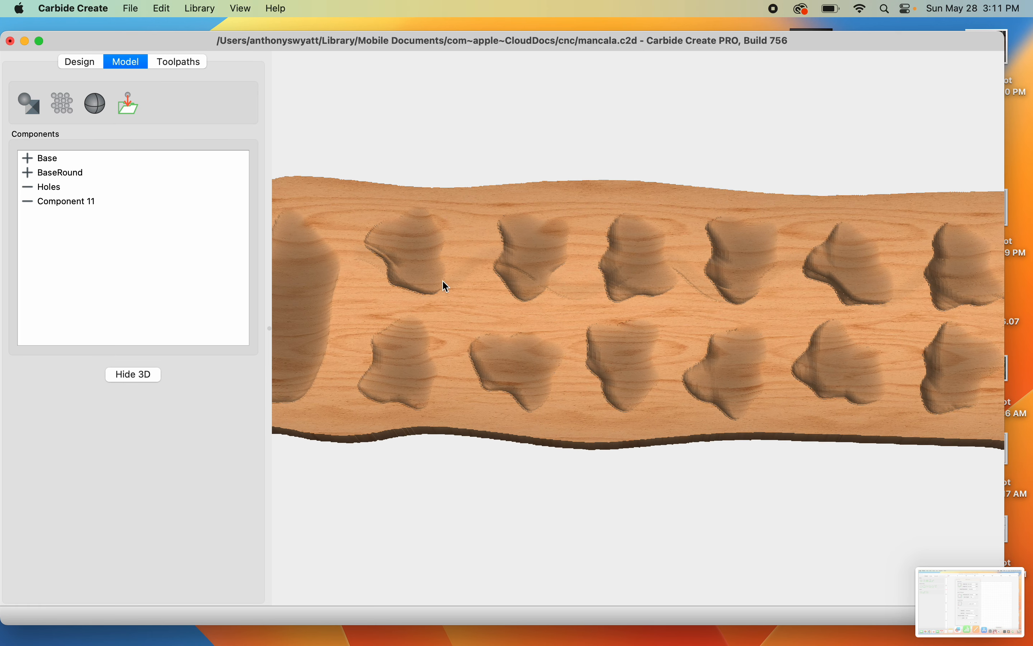
- Delete the subtracted wave component from the model and return to the 2D view
left_click(82, 202)
right_click(81, 202)
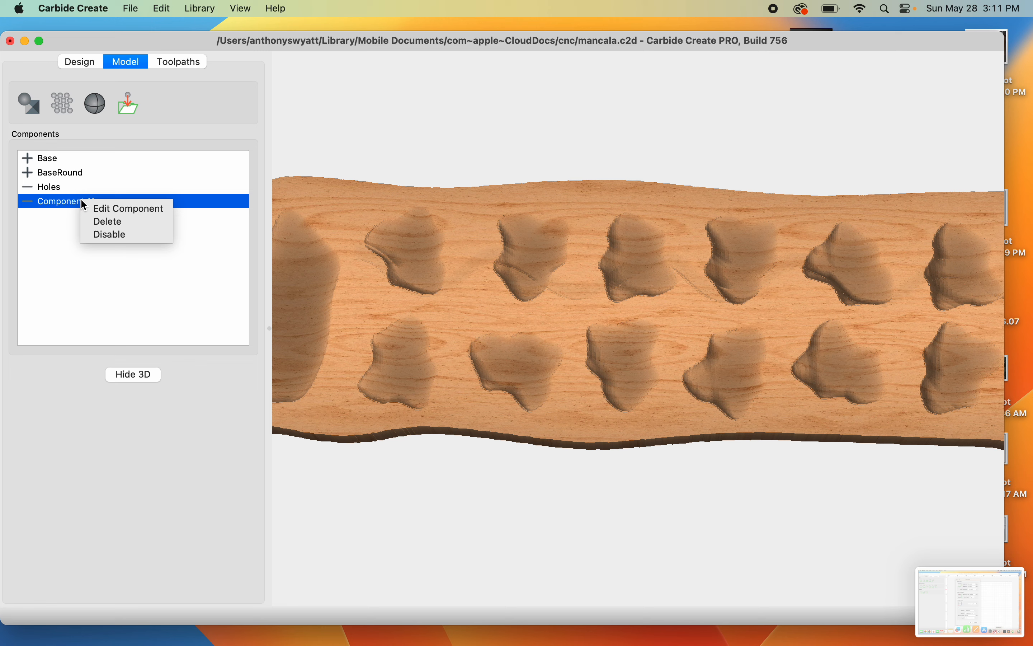
left_click(111, 222)
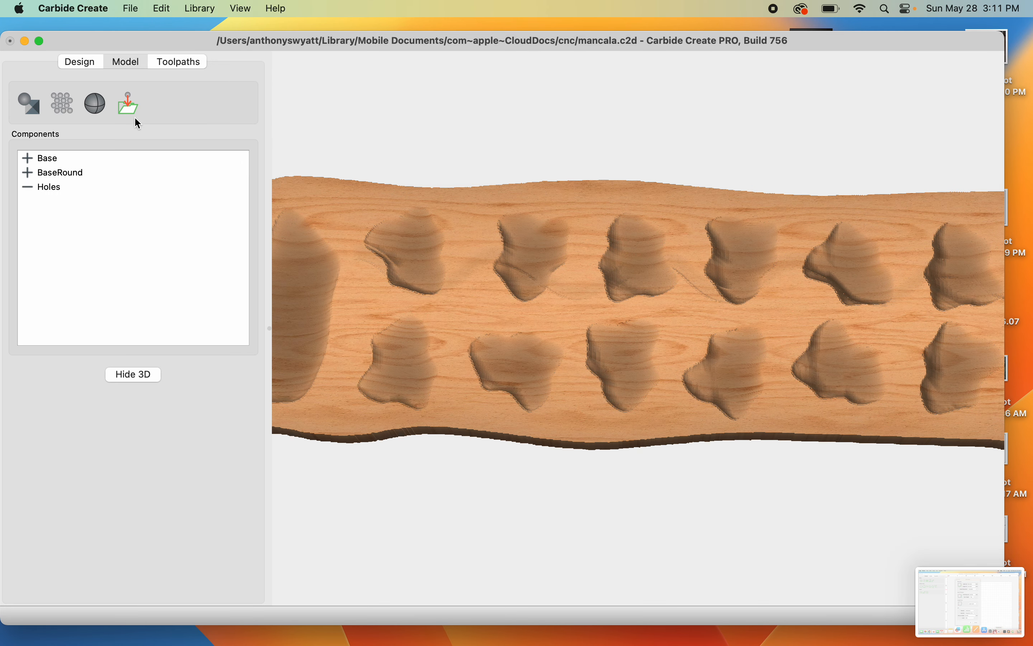
left_click(139, 375)
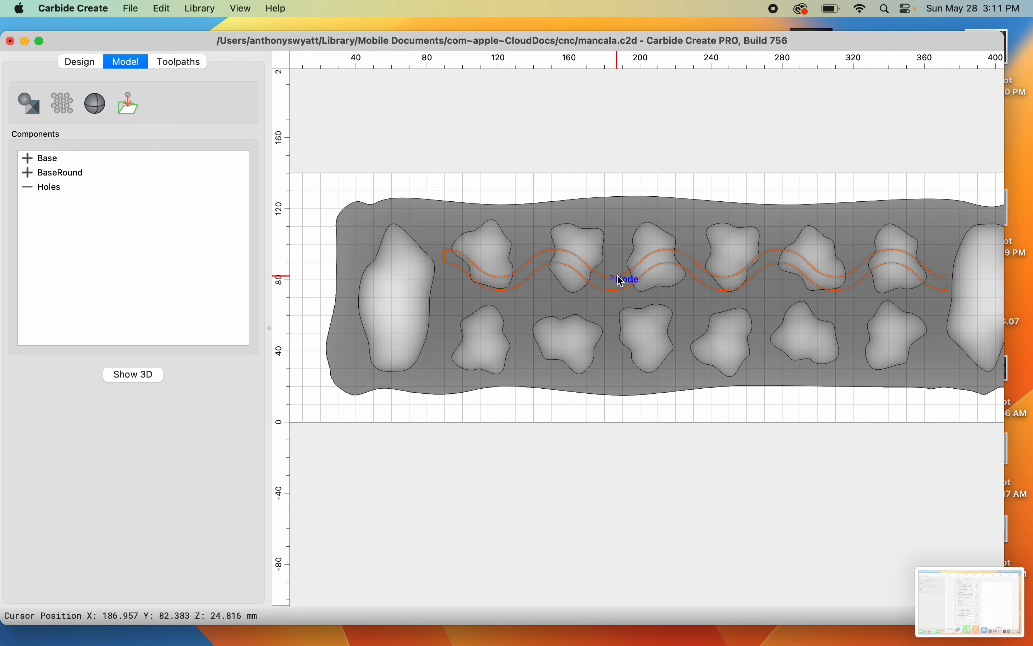
- Reposition the wave band across the upper row of small pits, spanning about X 90 to 375 mm and Y 81 to 104 mm
mouse_move(621, 282)
left_mouse_down()
mouse_move(622, 270)
mouse_move(598, 262)
left_mouse_up()
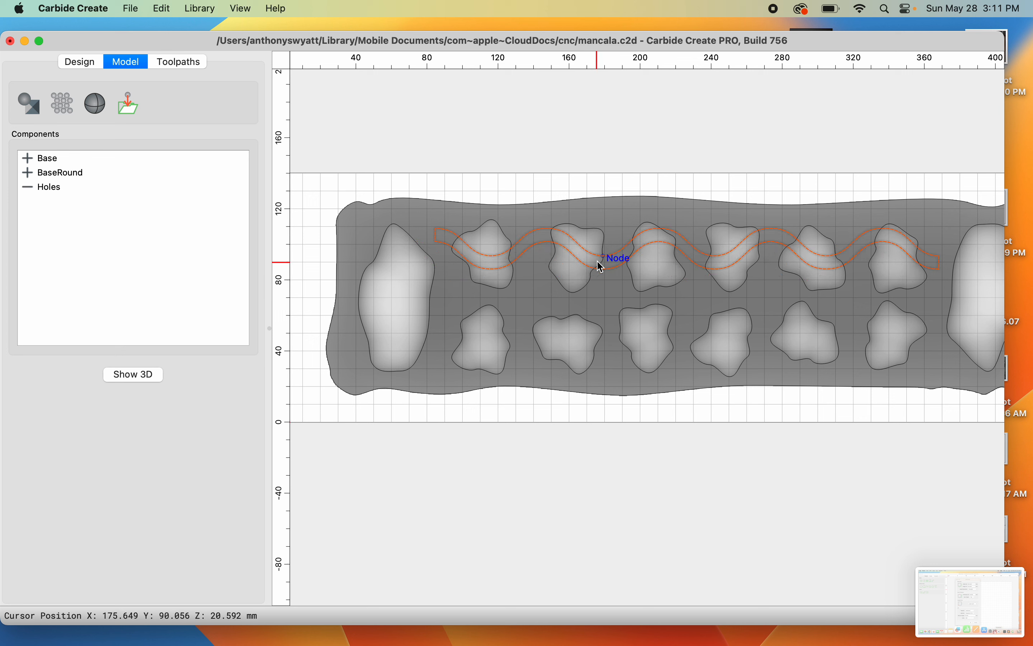
left_click(196, 9)
mouse_move(241, 8)
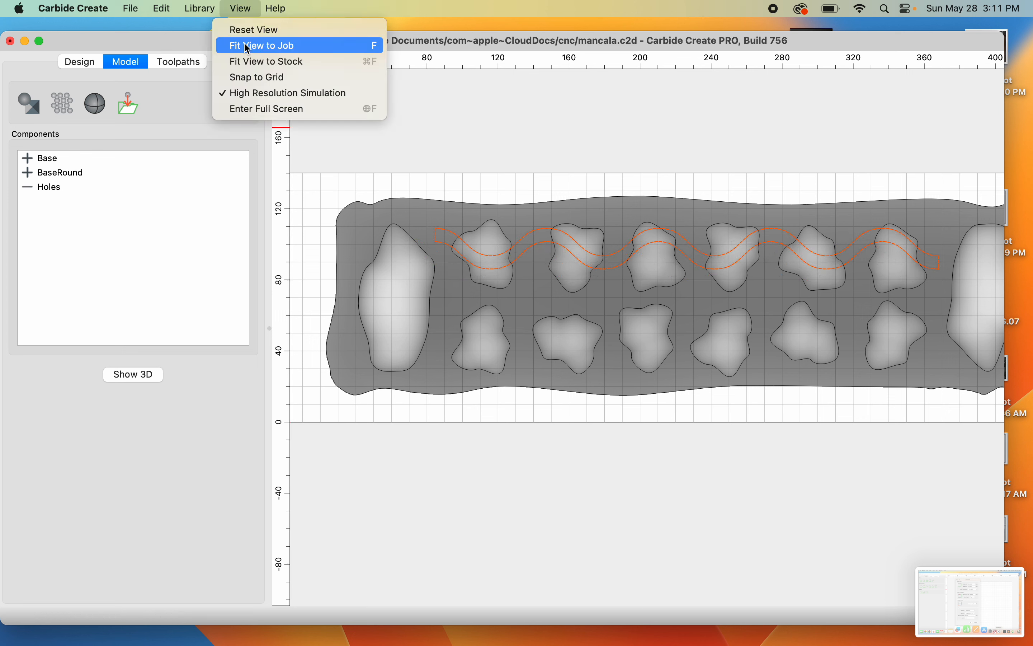
left_click(241, 8)
left_click(620, 282)
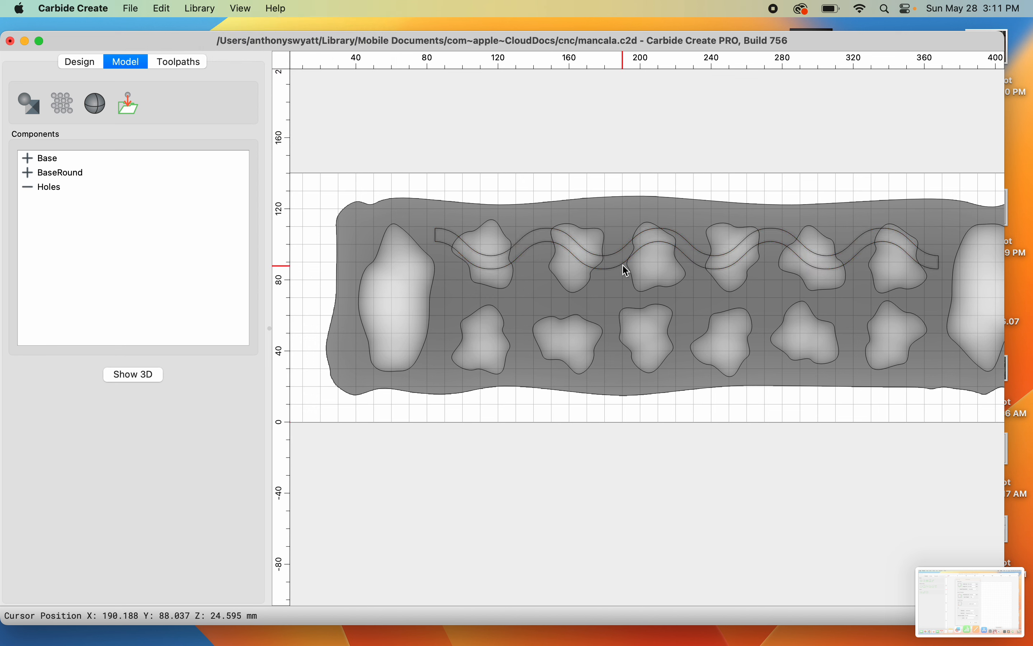
left_click(624, 265)
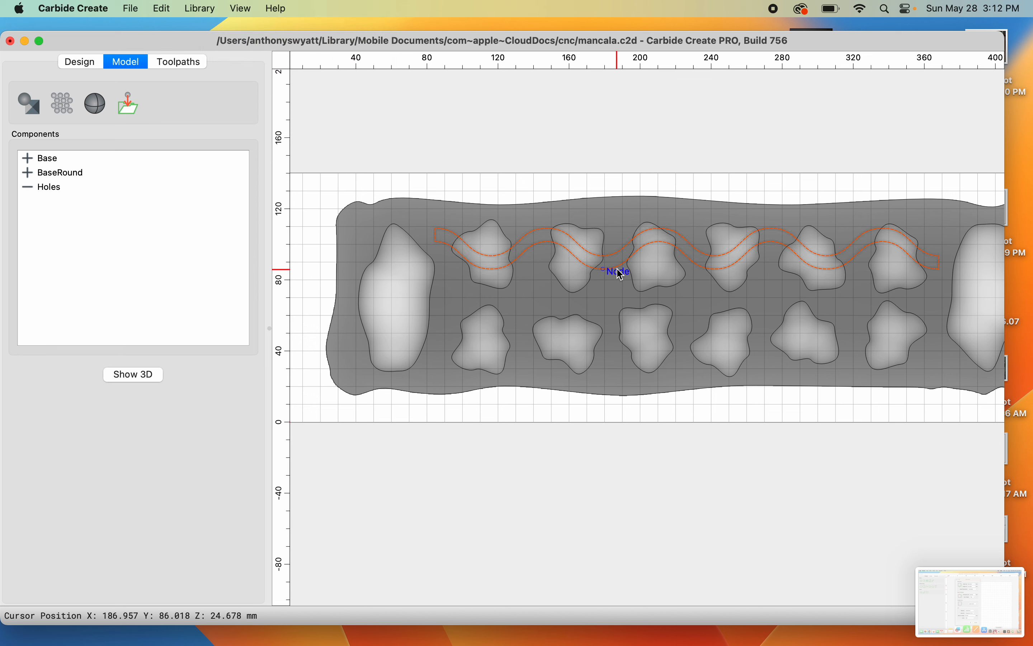
mouse_move(622, 274)
left_mouse_down()
mouse_move(618, 309)
mouse_move(626, 271)
mouse_move(617, 282)
left_mouse_up()
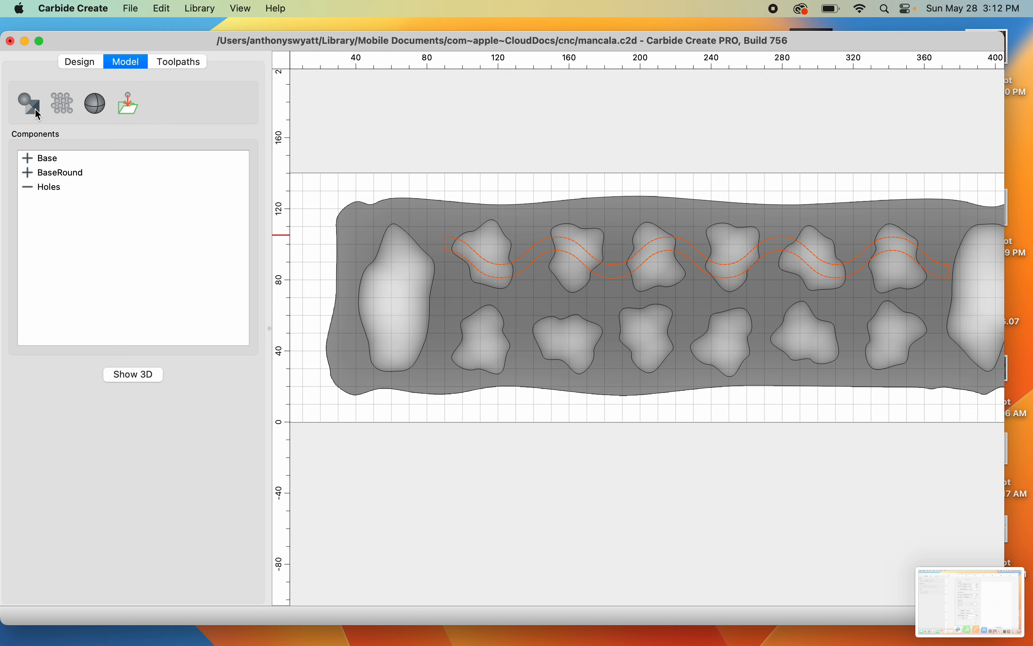
- Model the repositioned wave band as a Round shape subtracted from the board, inspect it in 3D and open the height limit options
left_click(31, 105)
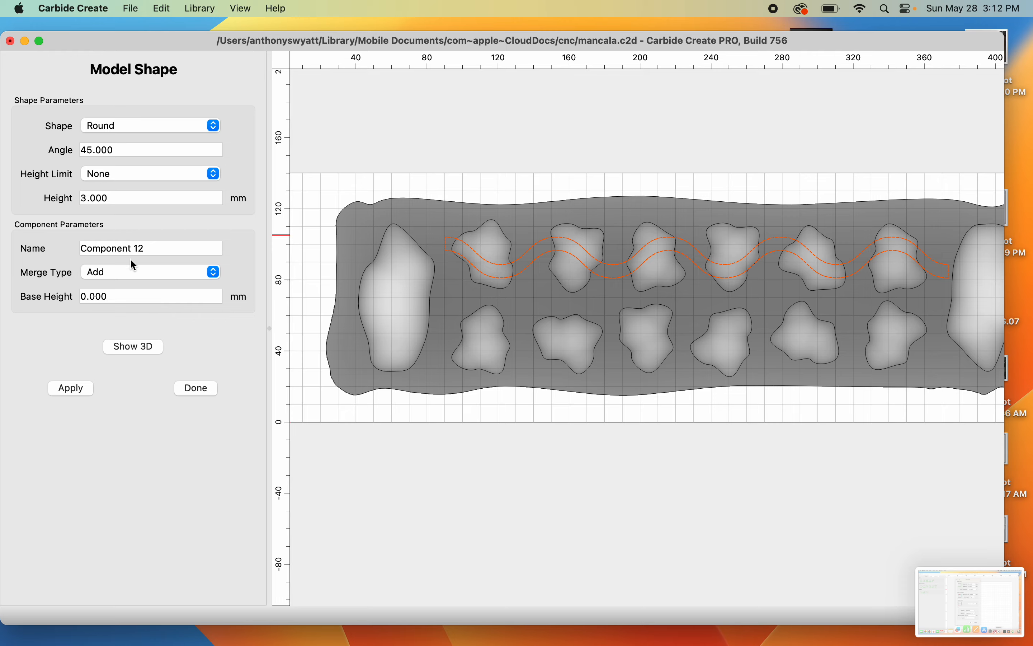
left_click(145, 274)
left_click(143, 285)
left_click(137, 346)
left_click(77, 387)
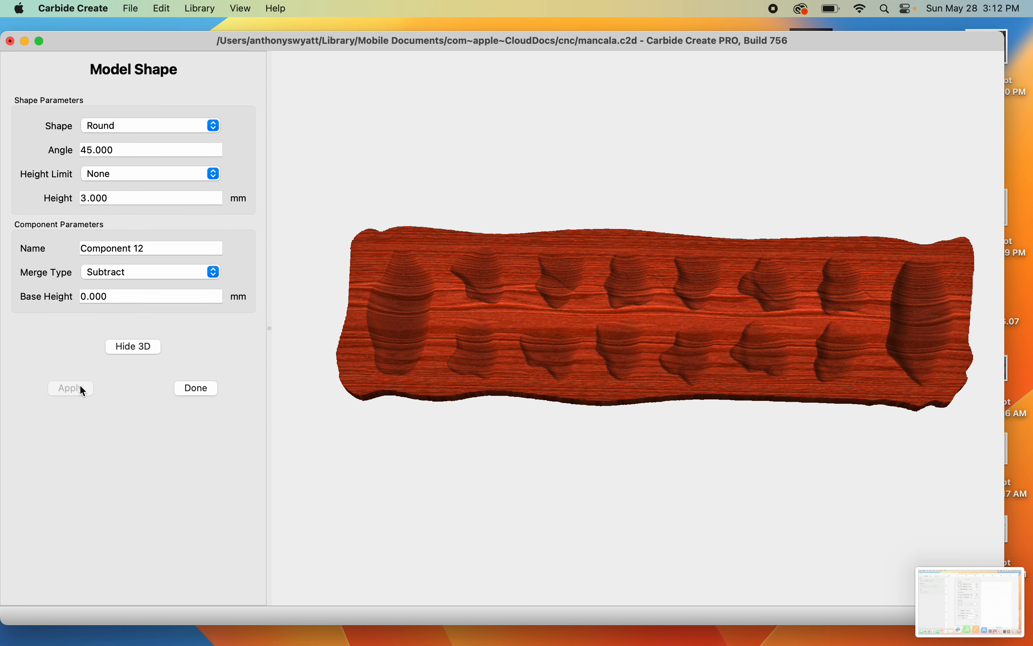
scroll(542, 317, "up", 5)
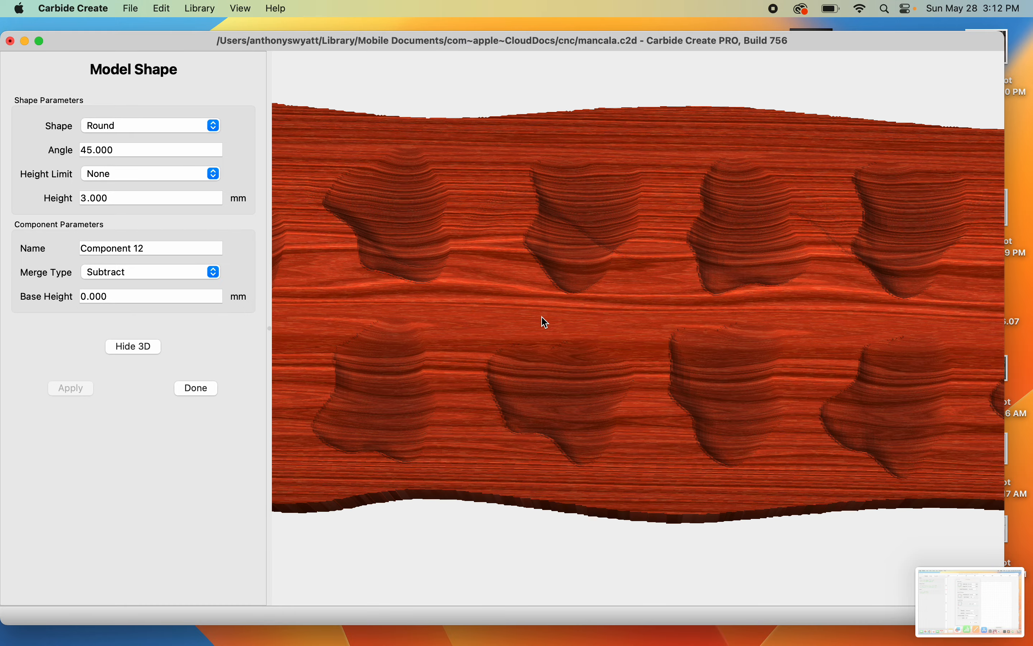
left_click_drag(597, 301, 644, 199)
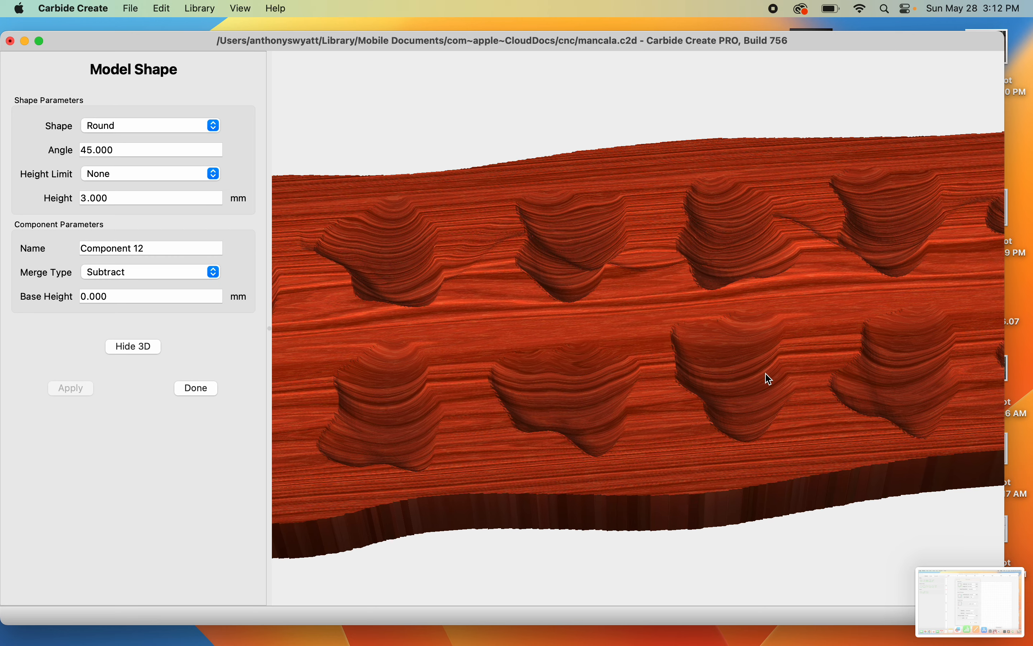
left_click_drag(766, 378, 699, 306)
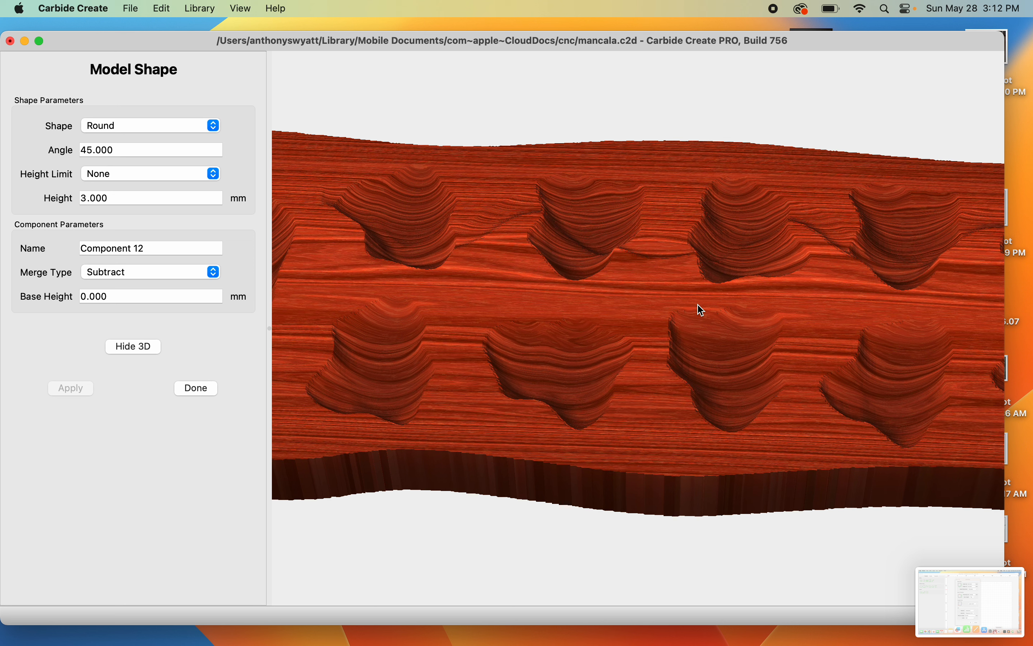
left_click(174, 173)
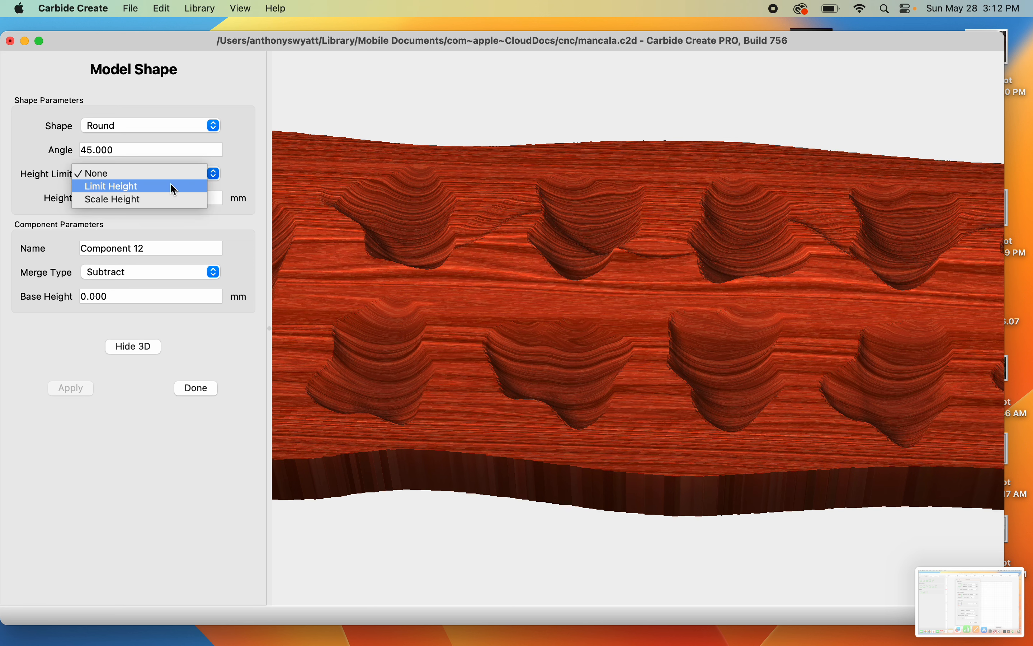
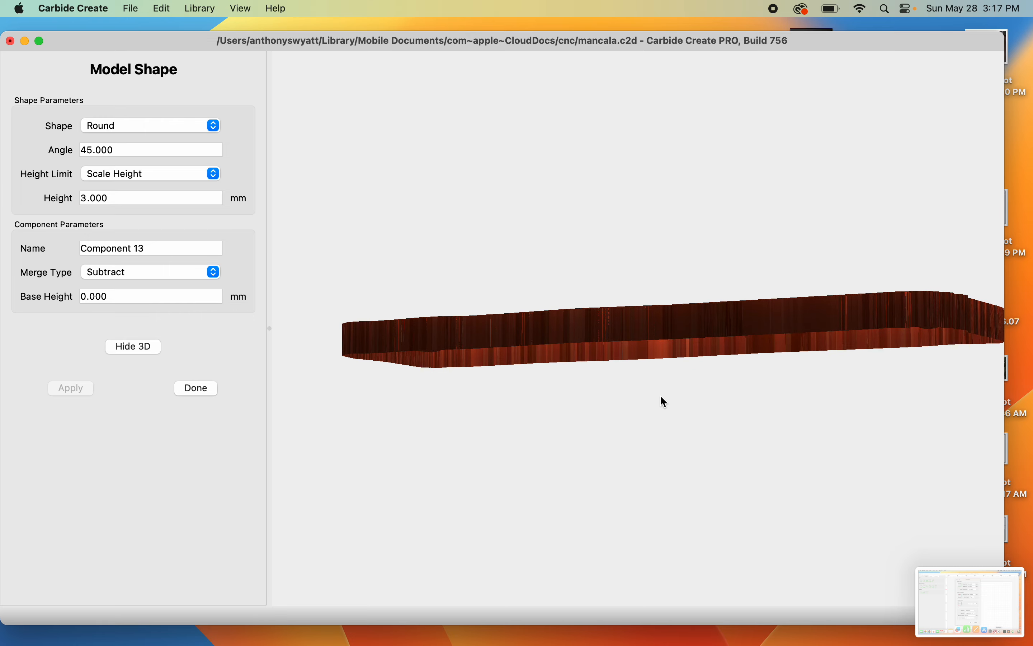
- Examine the board with the height-scaled wave component in 3D from below, from above and along its long edge
left_click_drag(625, 376, 630, 254)
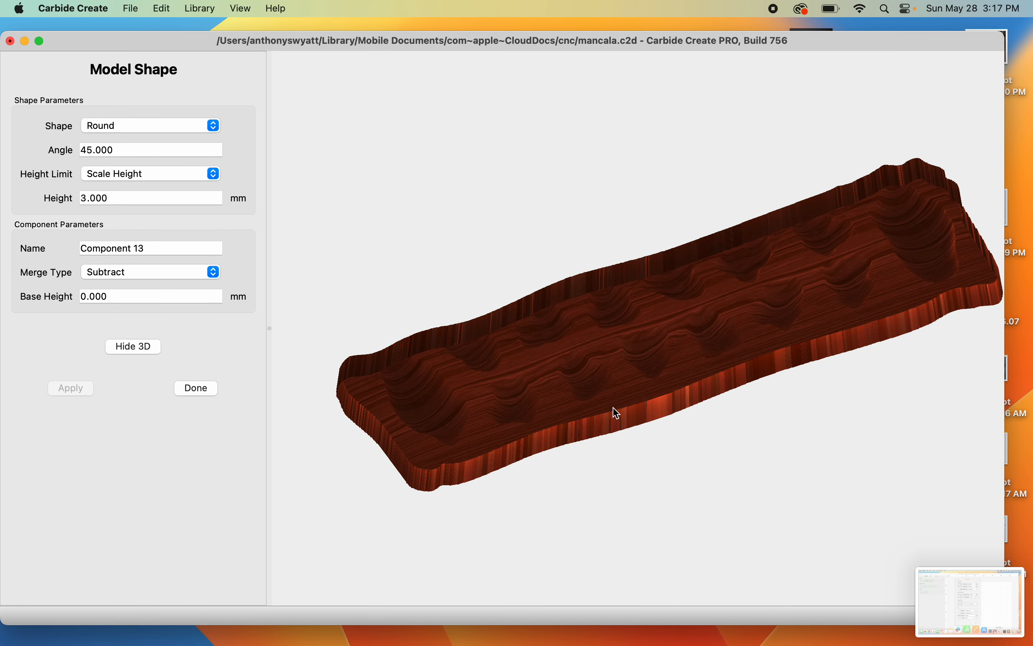
scroll(616, 412, "up", 5)
scroll(616, 412, "down", 1)
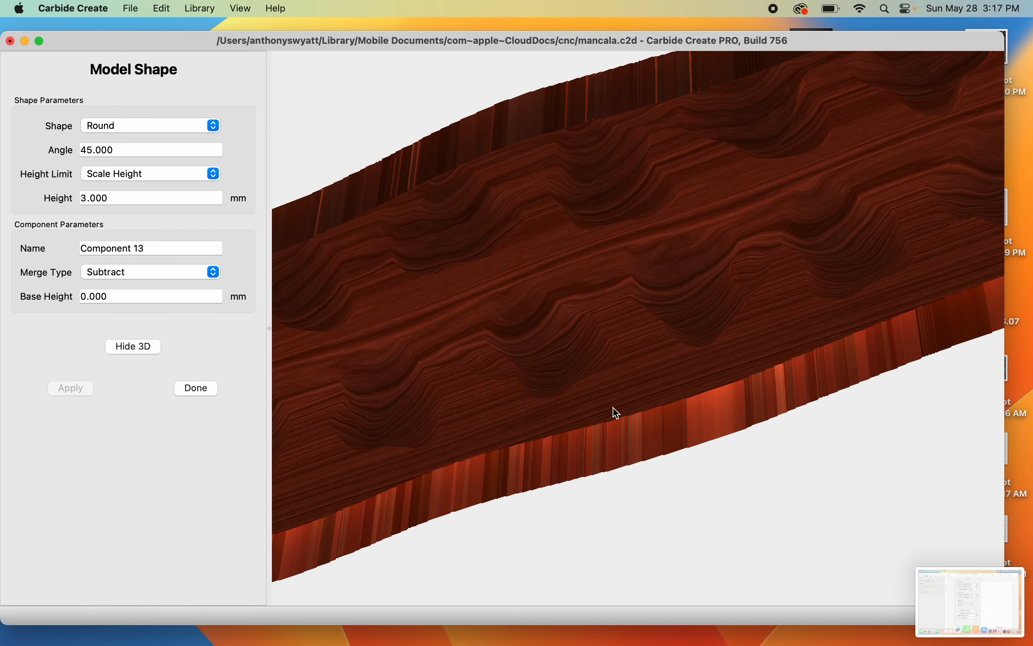
left_click_drag(616, 412, 565, 307)
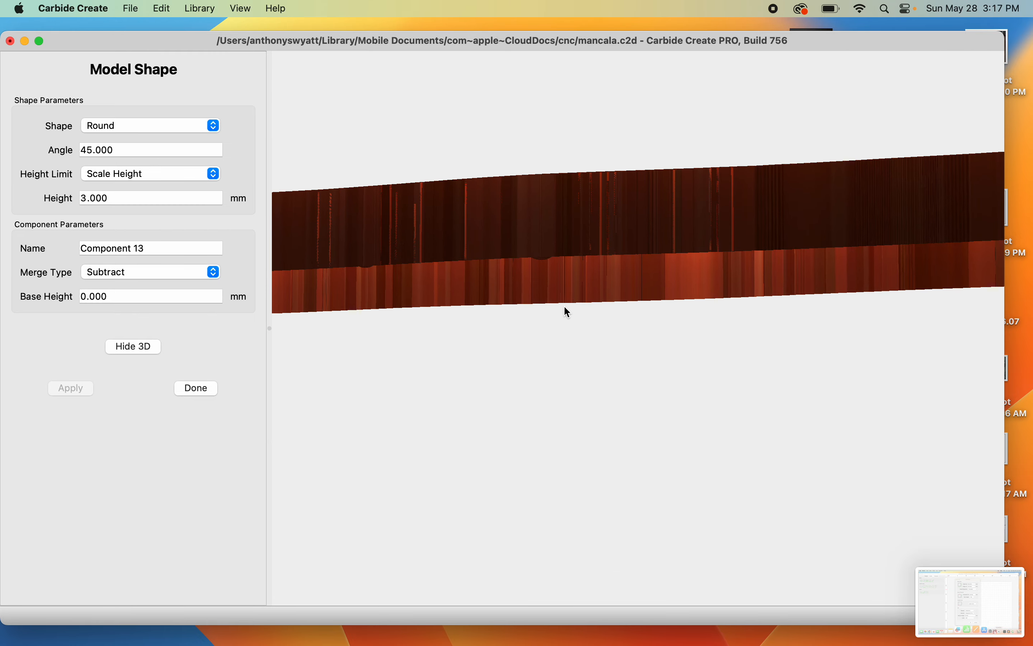
left_click_drag(665, 313, 535, 351)
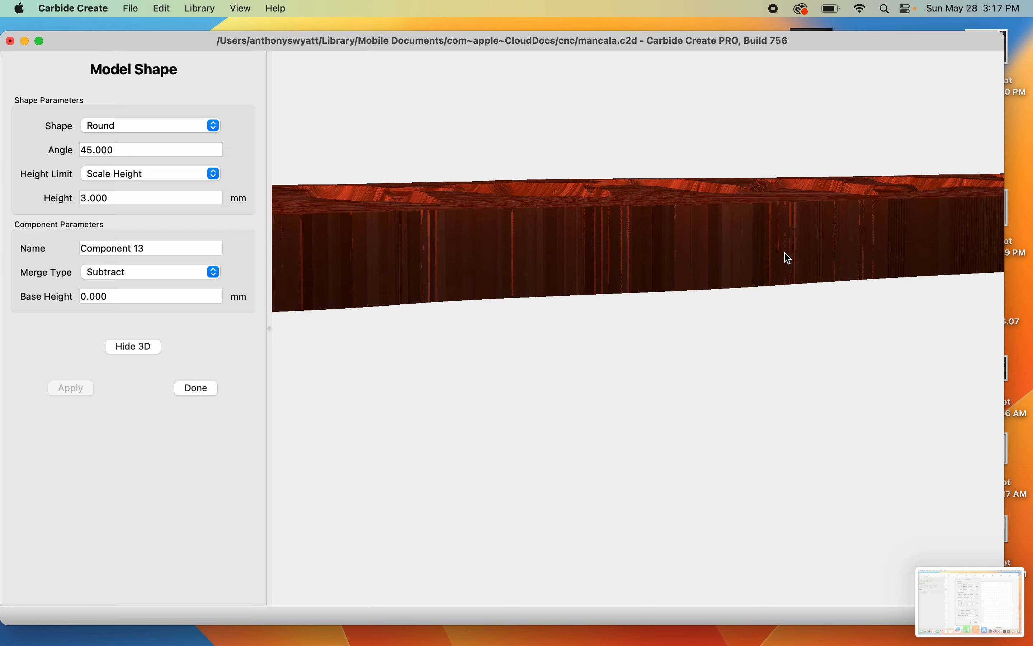
- Check the whole board in 3D, finish the subtracted wave component and clear the wave selection in the 2D view
left_click_drag(762, 305, 608, 486)
scroll(689, 332, "down", 3)
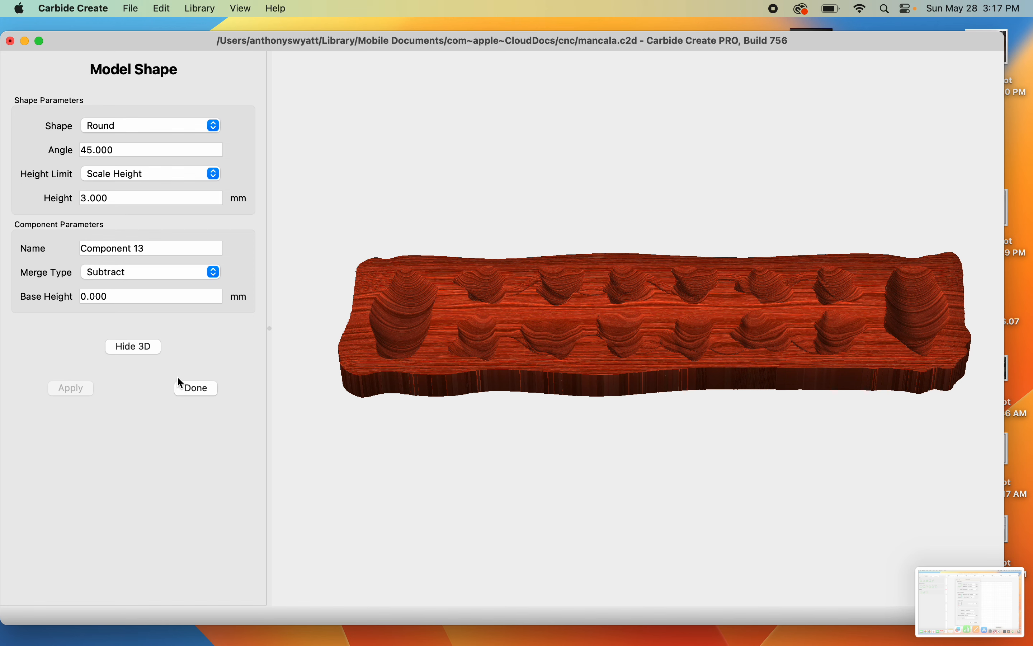
left_click(190, 389)
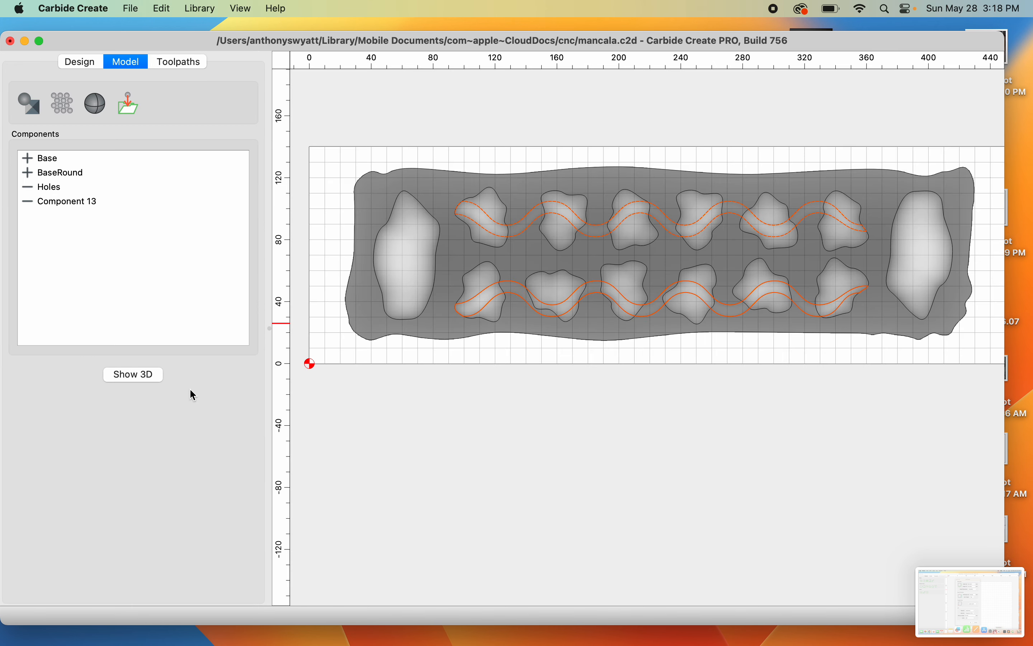
left_click(471, 89)
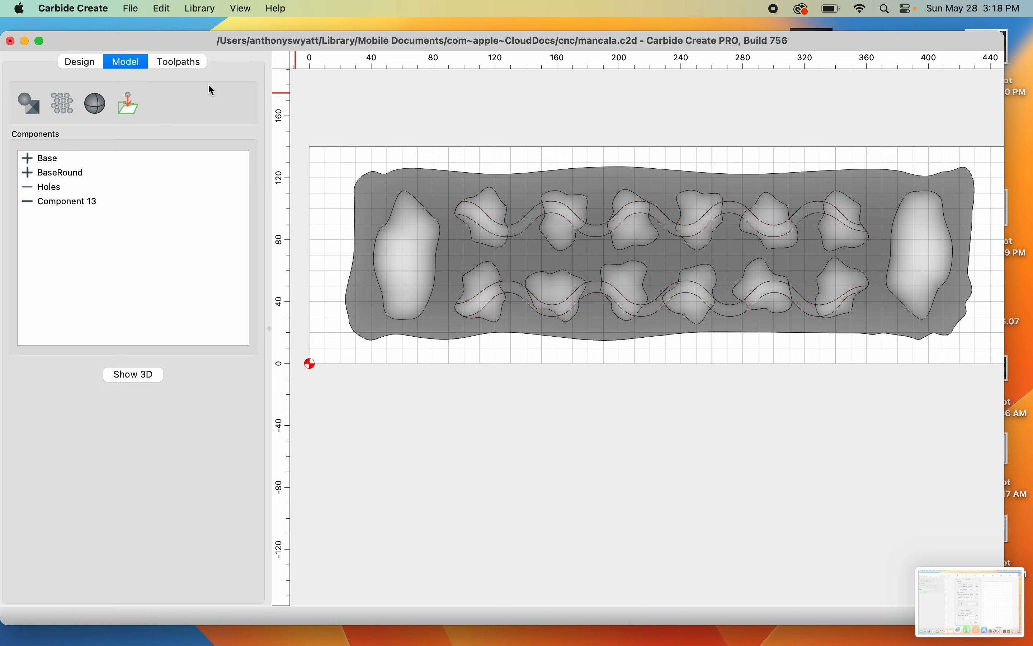
- Start a 3D Rough toolpath using the board's outer outline as the current selection
left_click(175, 61)
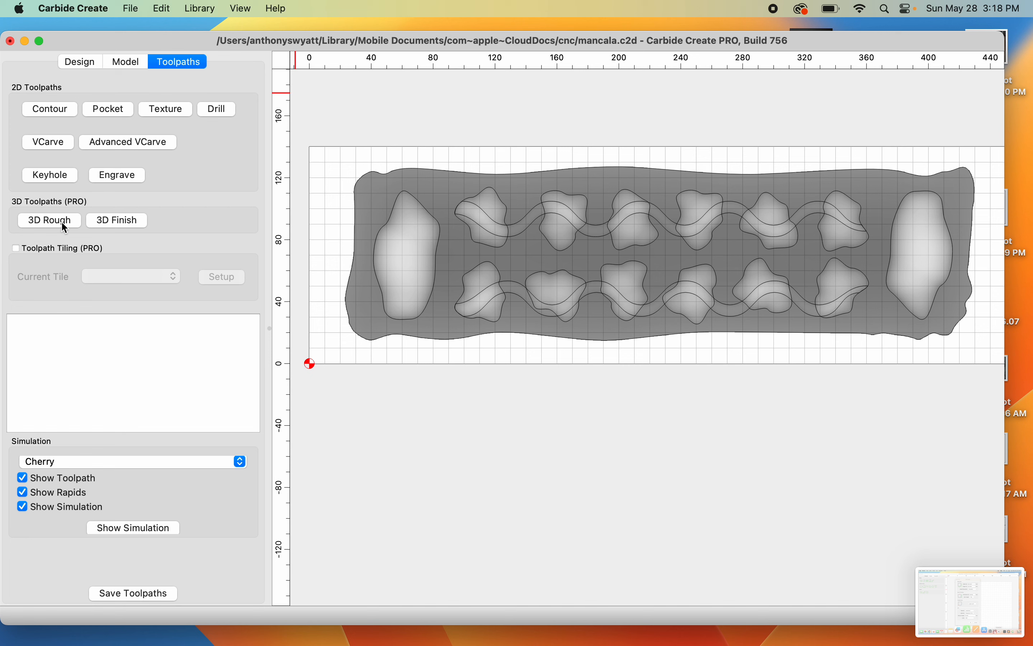
left_click(425, 169)
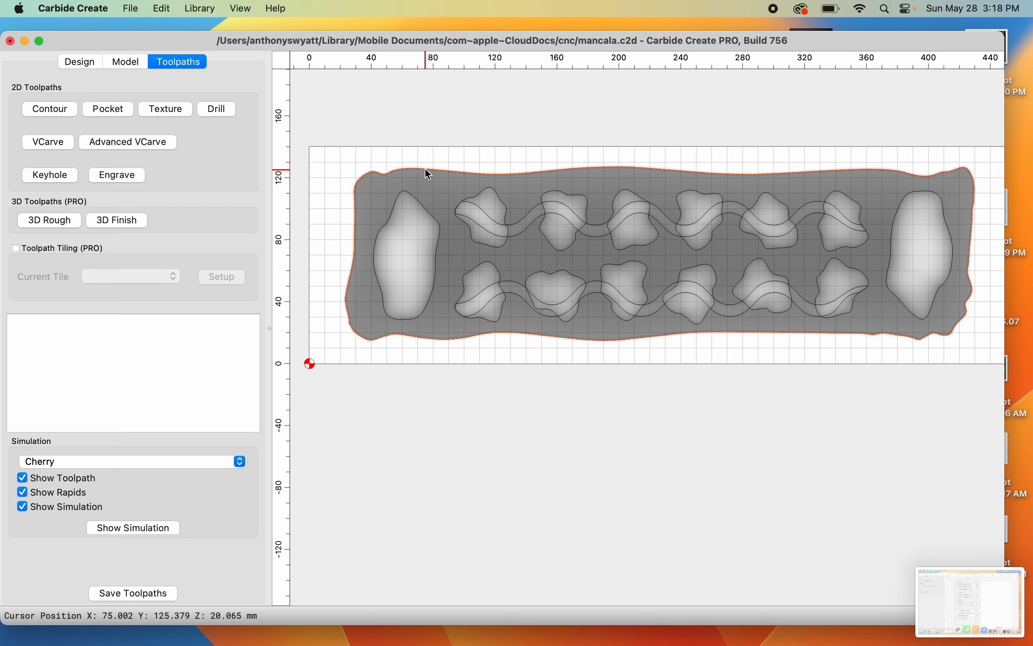
left_click(69, 226)
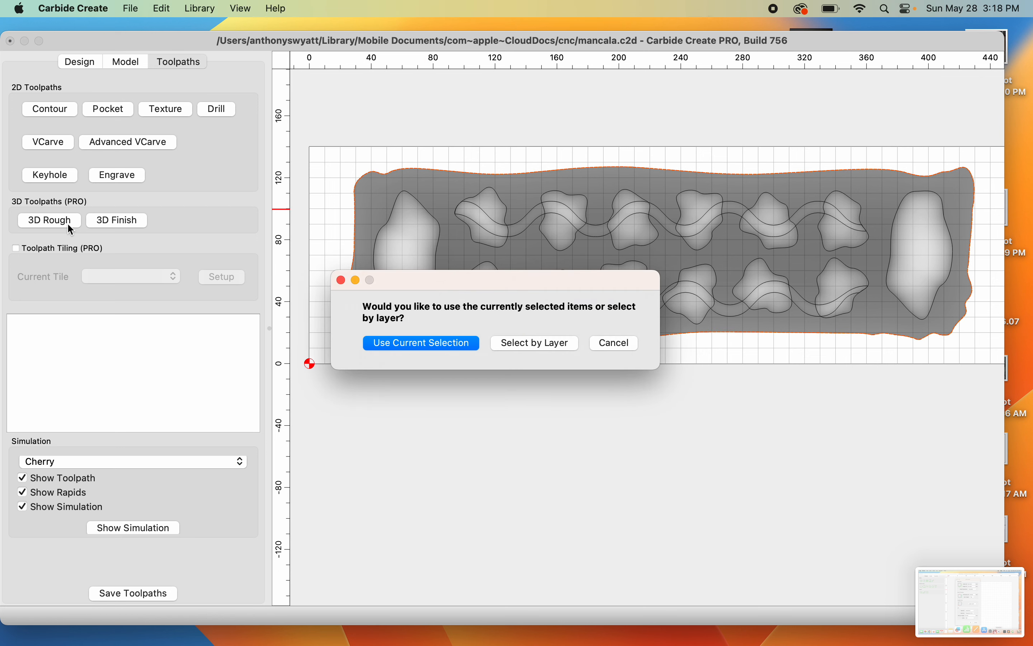
left_click(434, 346)
- Assign the #201 End Mill (1/4") from the Carbide 3D-Shapeoko-Hardwood library to the roughing toolpath
left_click(135, 145)
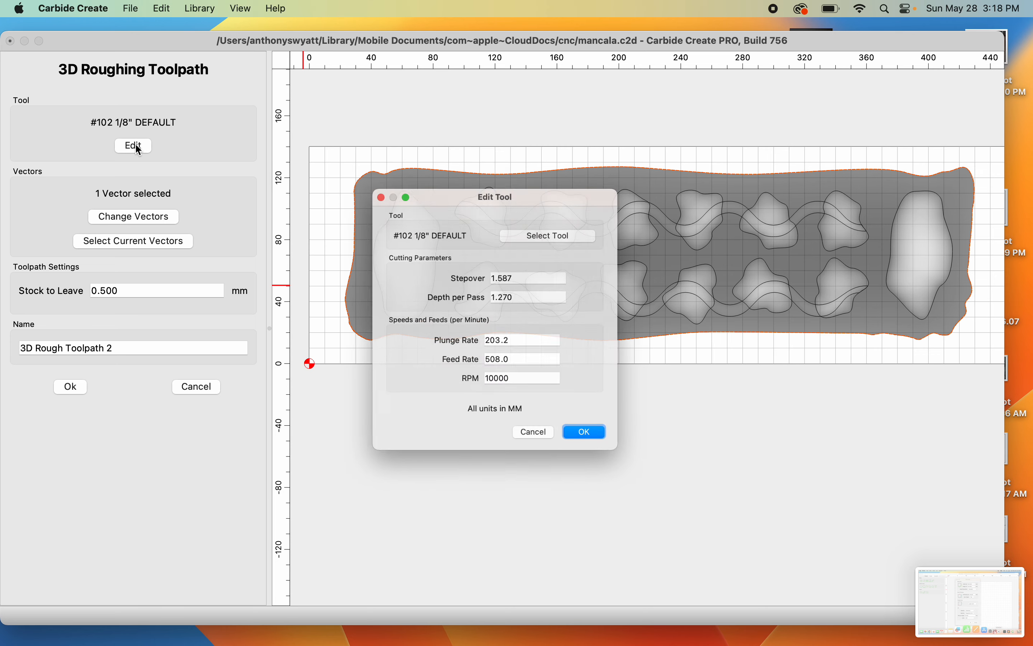
left_click(538, 223)
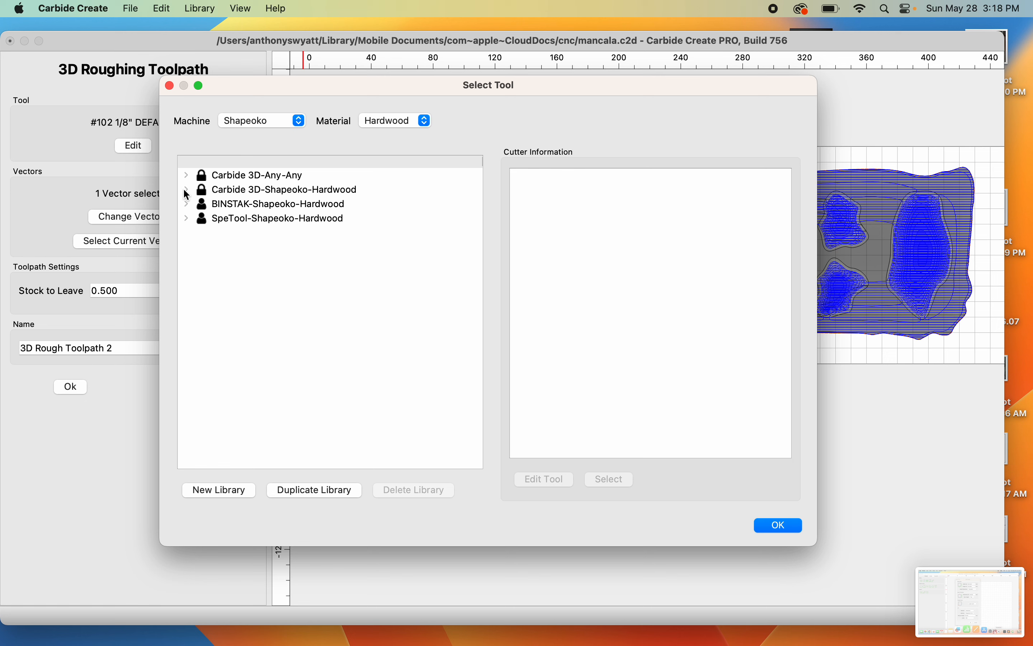
left_click(186, 191)
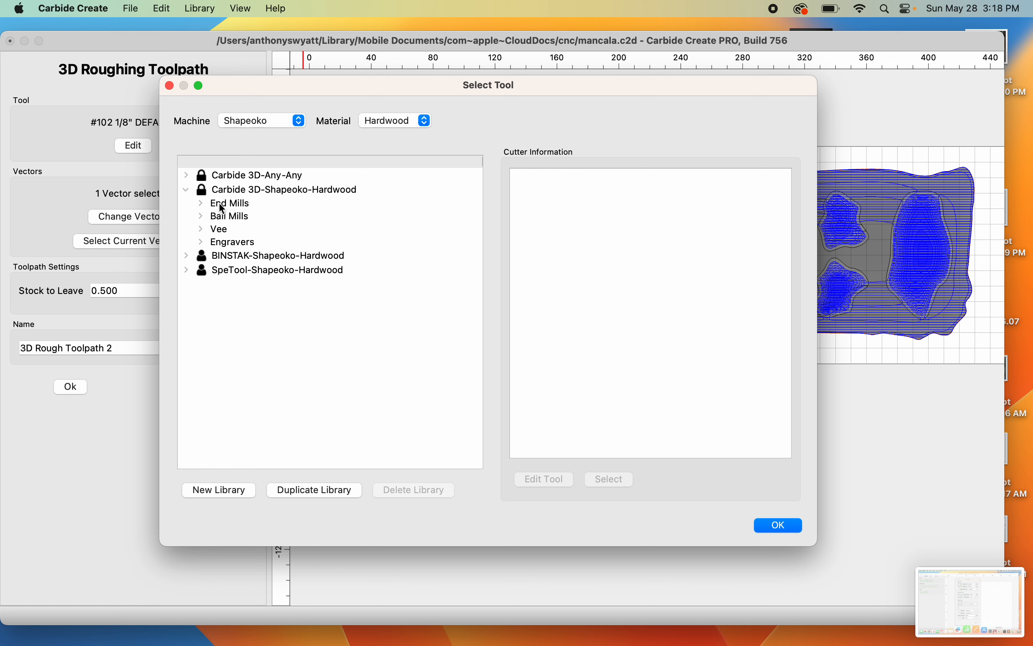
left_click(201, 203)
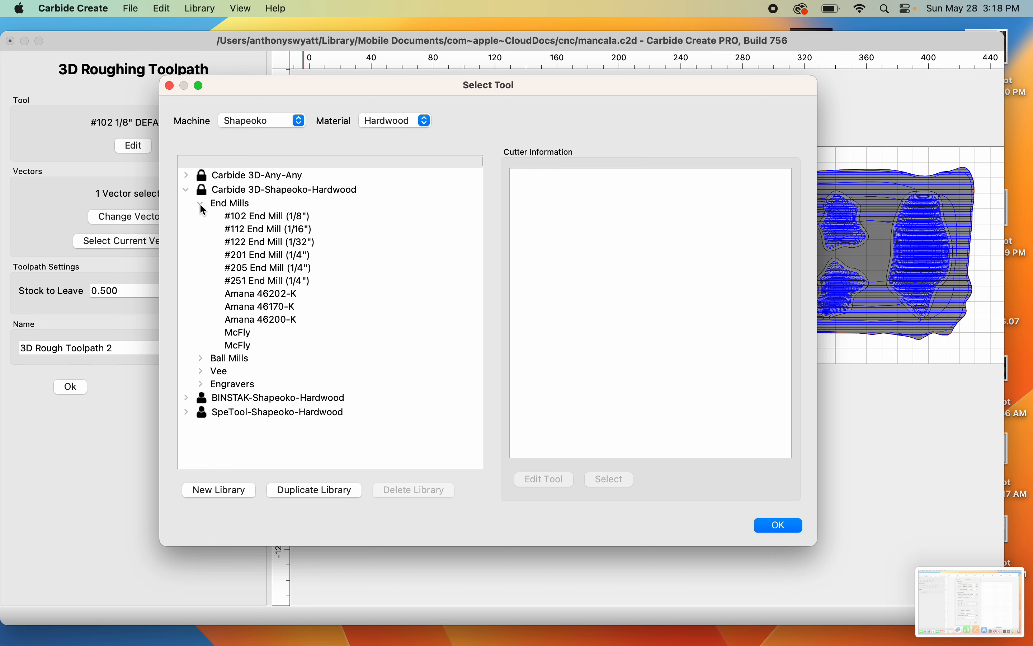
double_click(294, 255)
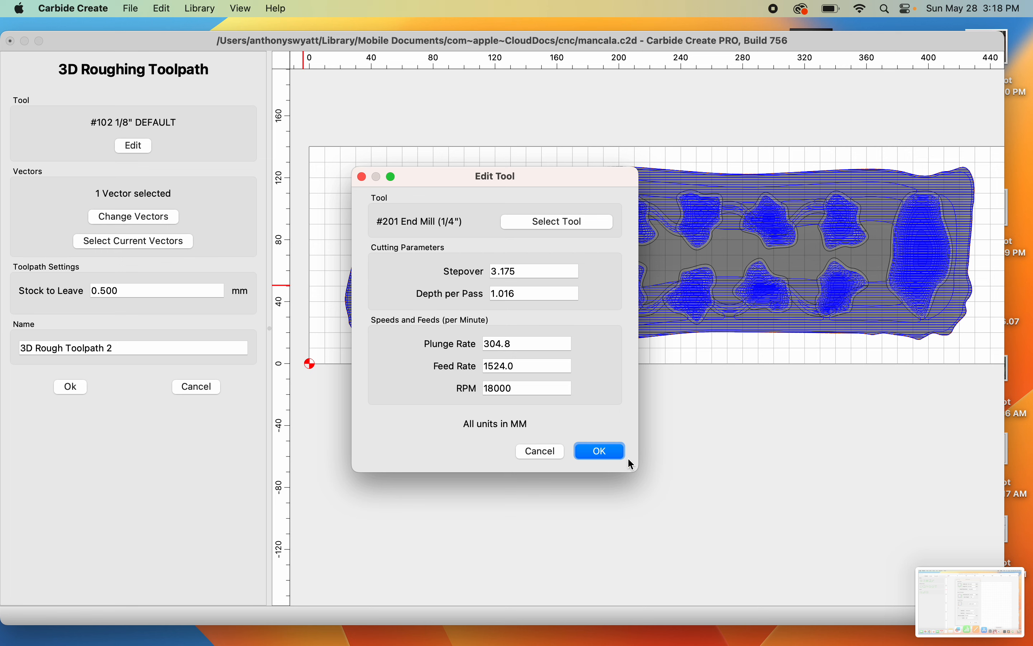
left_click(614, 451)
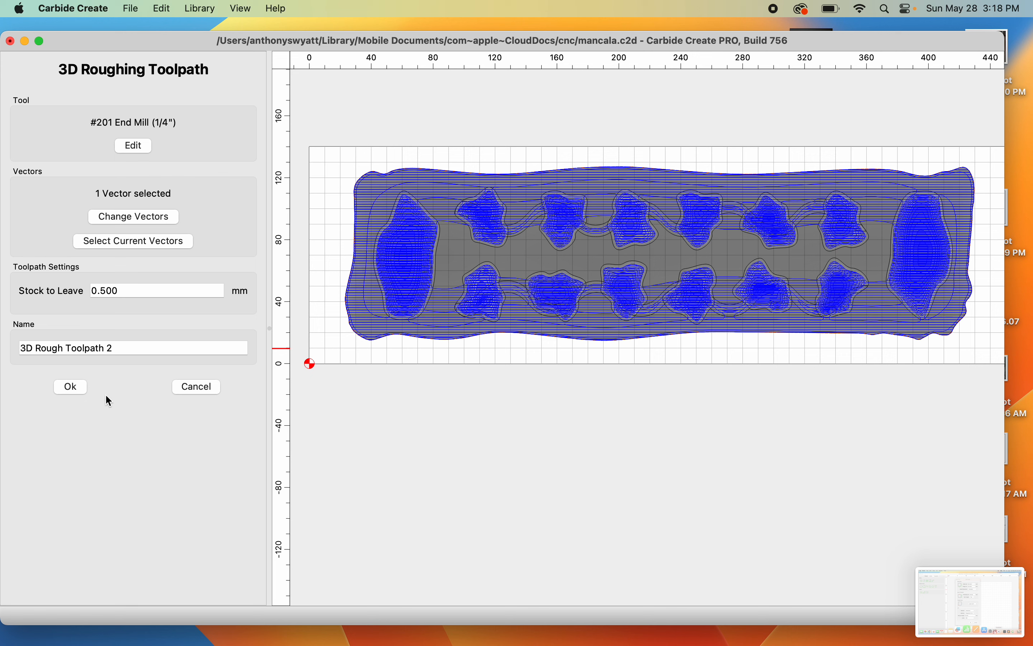
- Name the roughing toolpath "3D Rough" and create it
left_click_drag(154, 354, 6, 346)
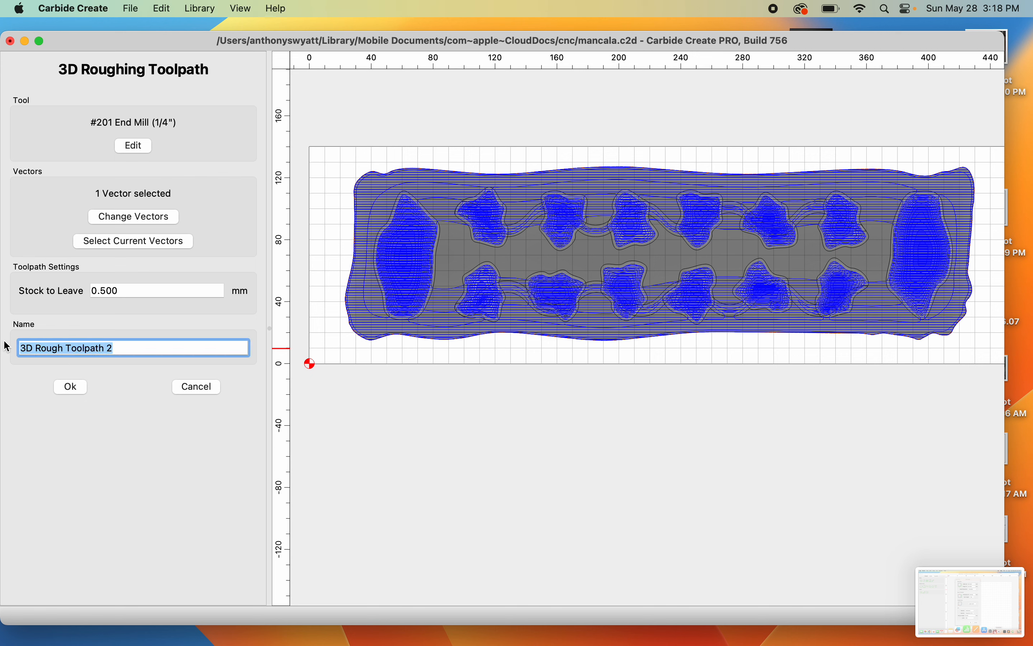
left_click(99, 337)
left_click_drag(71, 348, 225, 348)
key("BackSpace")
key("BackSpace")
key("BackSpace")
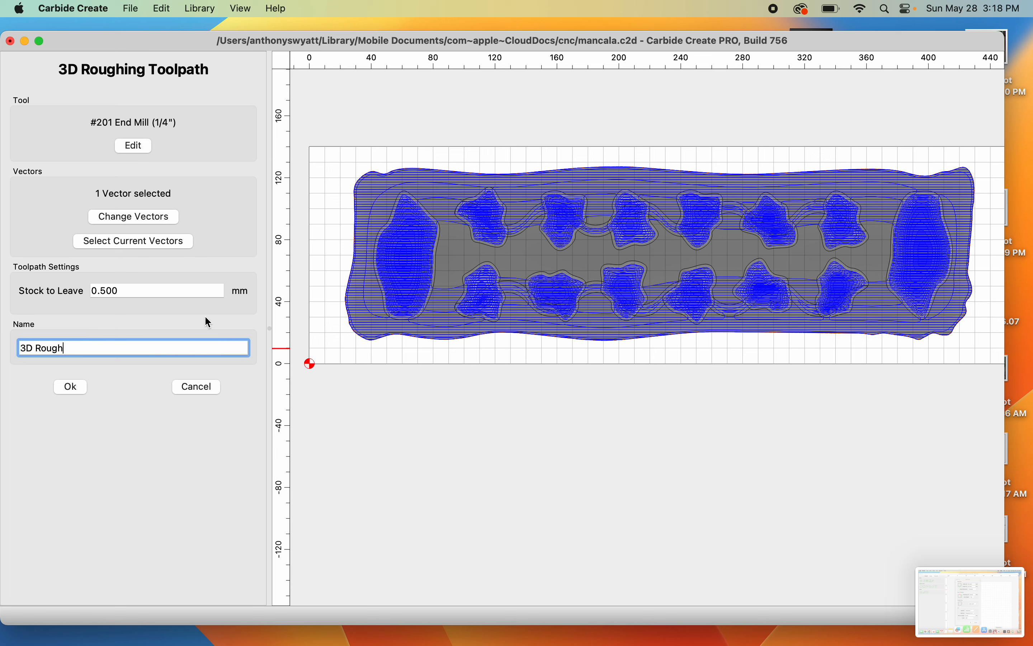
left_click(71, 387)
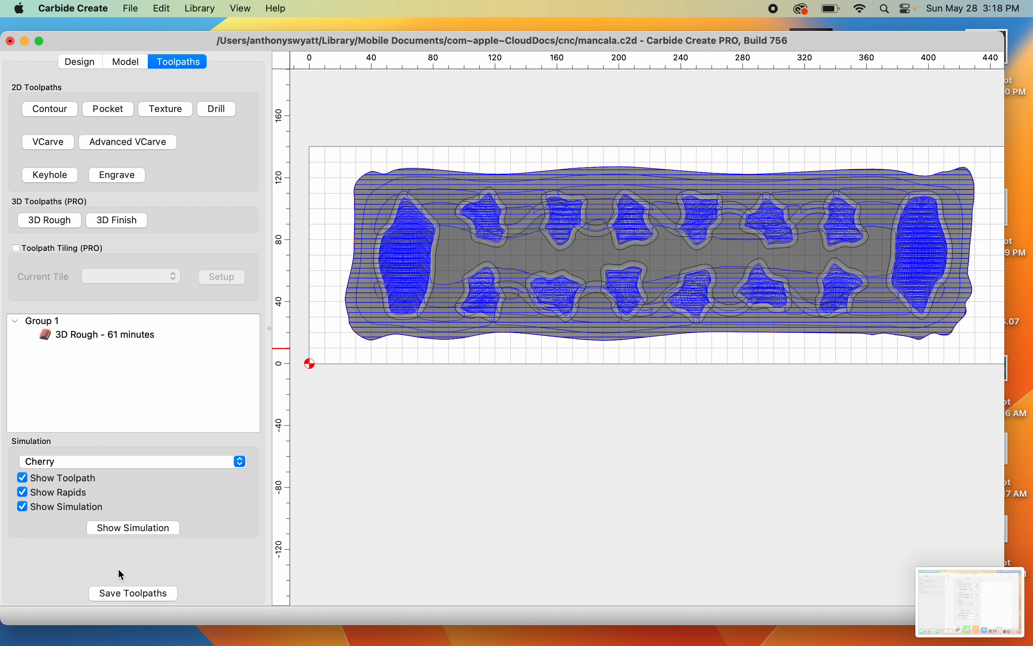
- Preview the roughing simulation without toolpath and rapid lines, rendered in Beech, and return to the 2D view
left_click(148, 527)
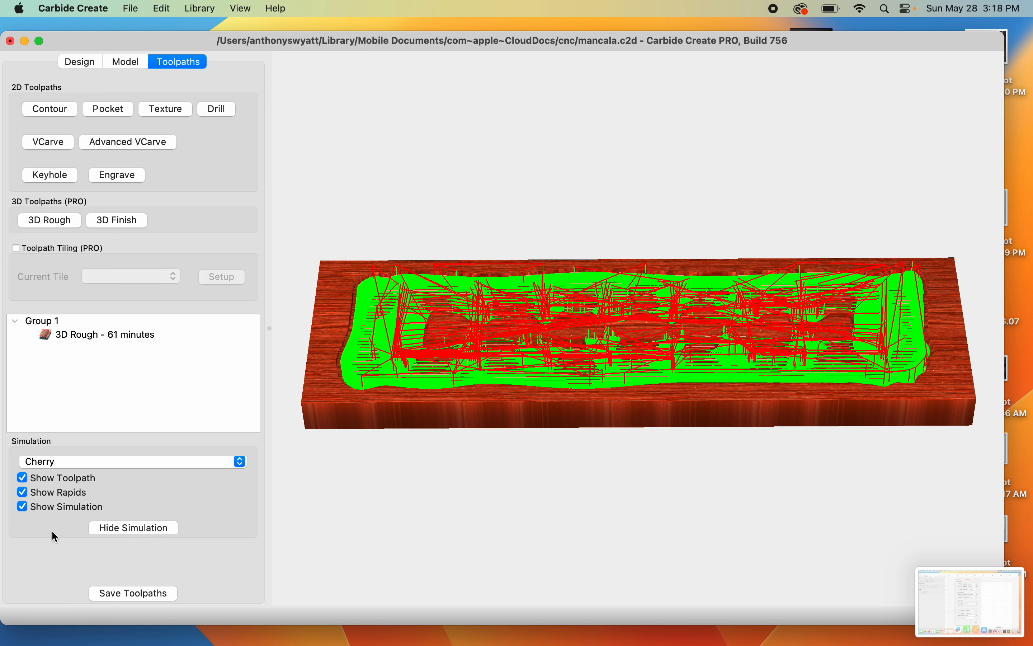
left_click(23, 477)
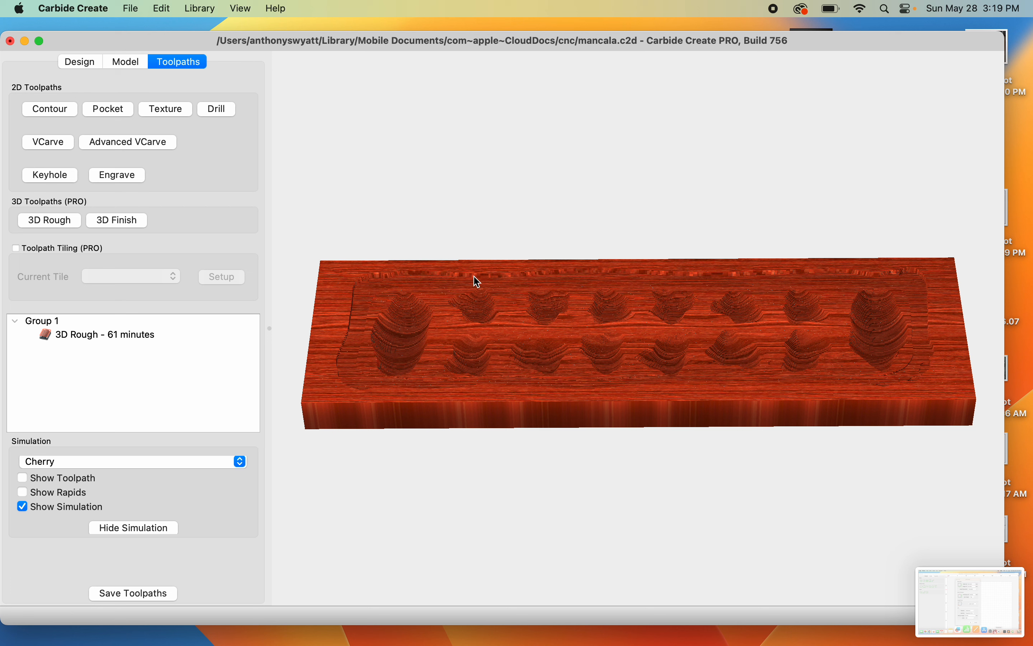
left_click(196, 461)
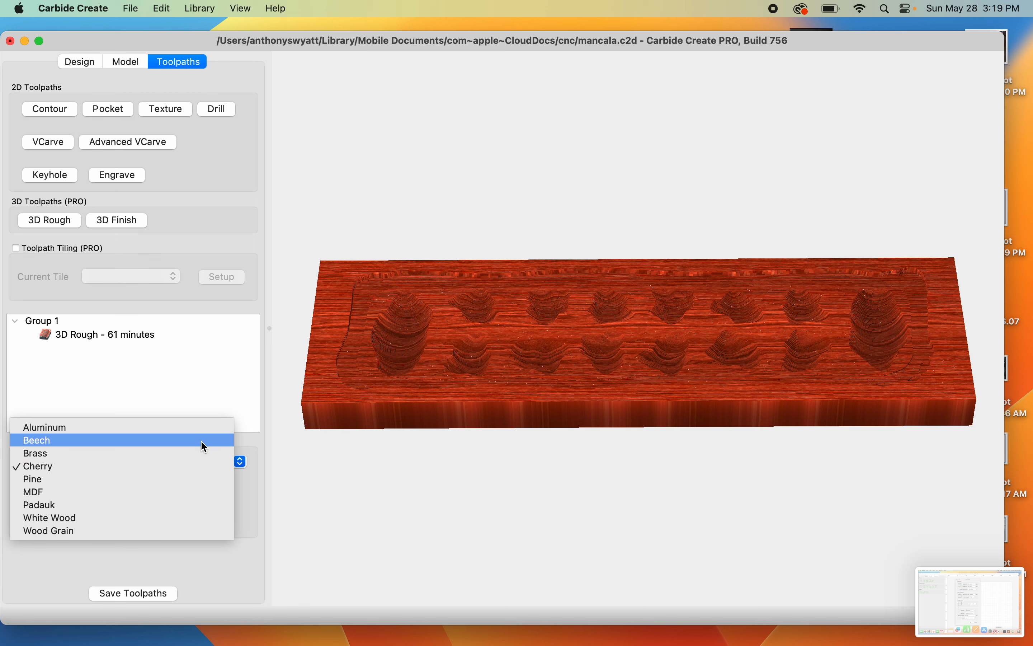
left_click(204, 446)
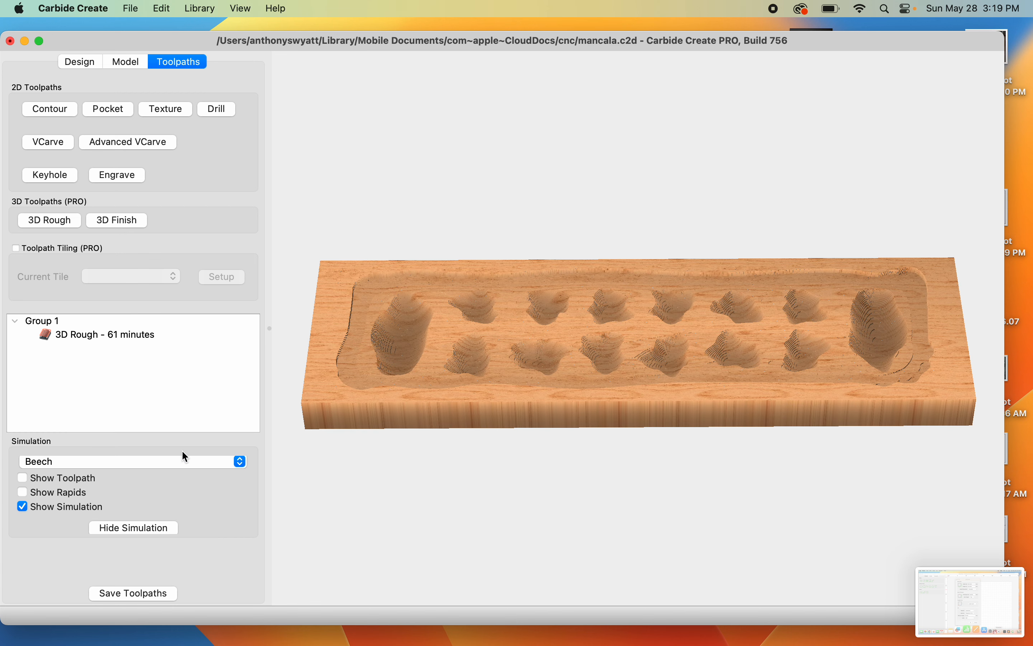
left_click(150, 529)
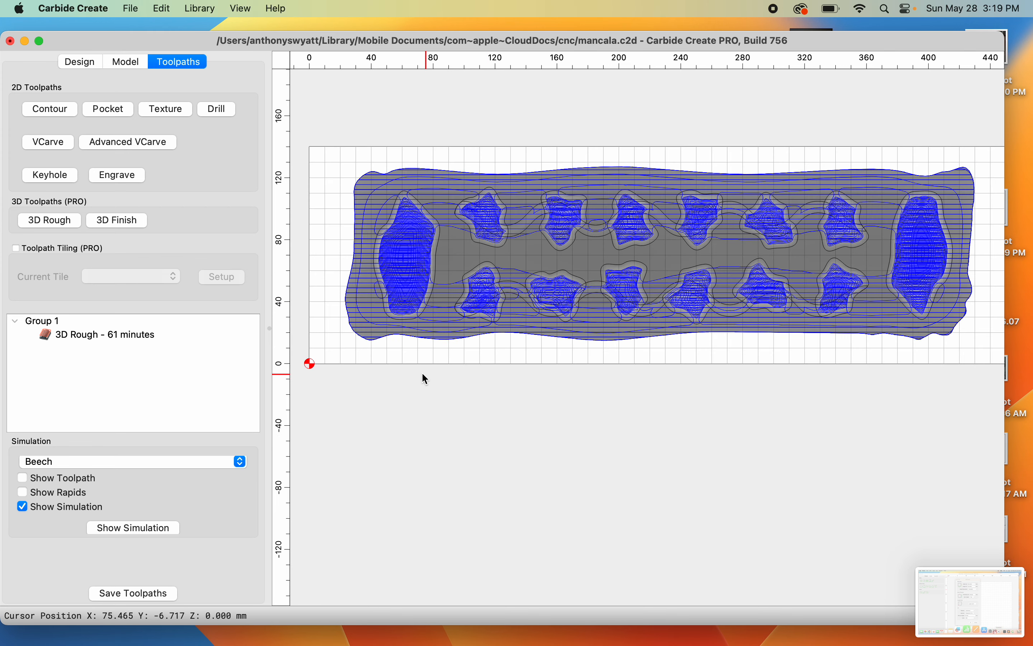
- Increase the 3D Rough toolpath's feed rate by multiplying it by 1.15 and apply the change
double_click(110, 336)
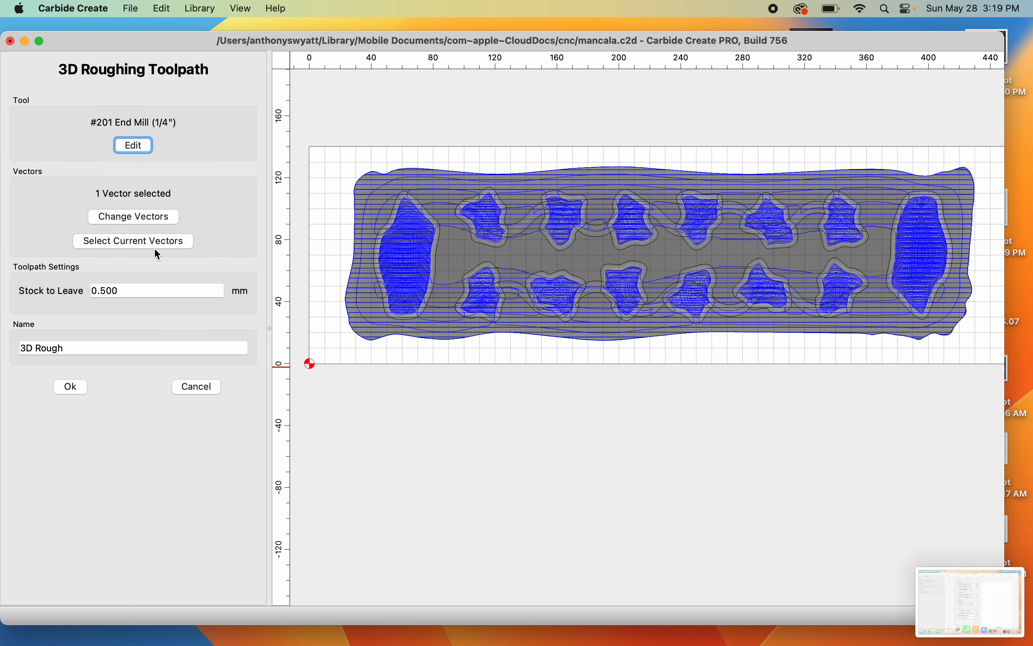
left_click(137, 145)
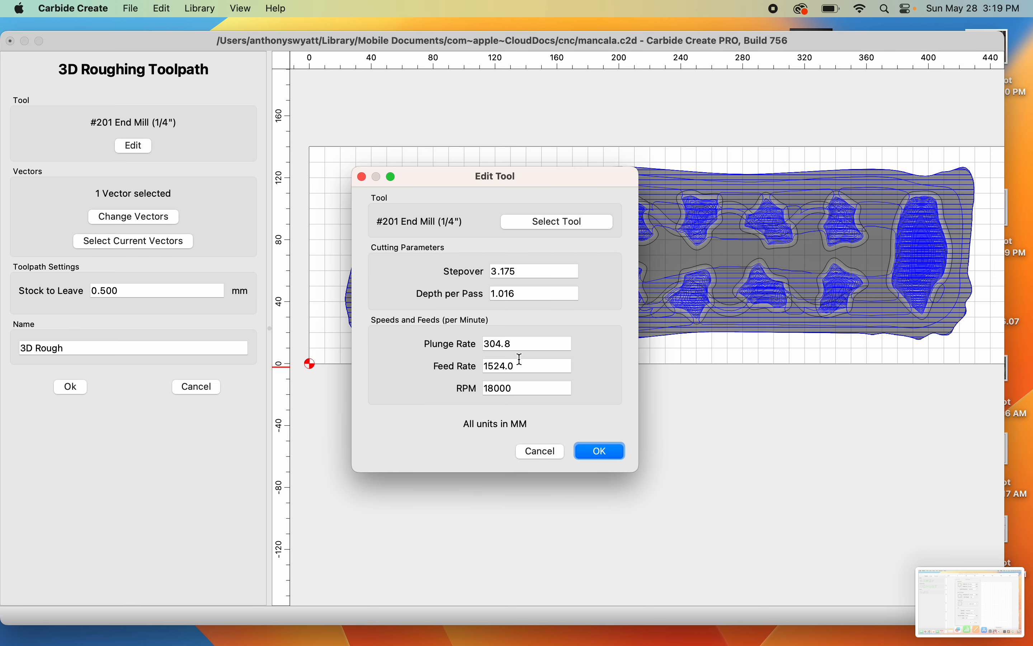
left_click(537, 363)
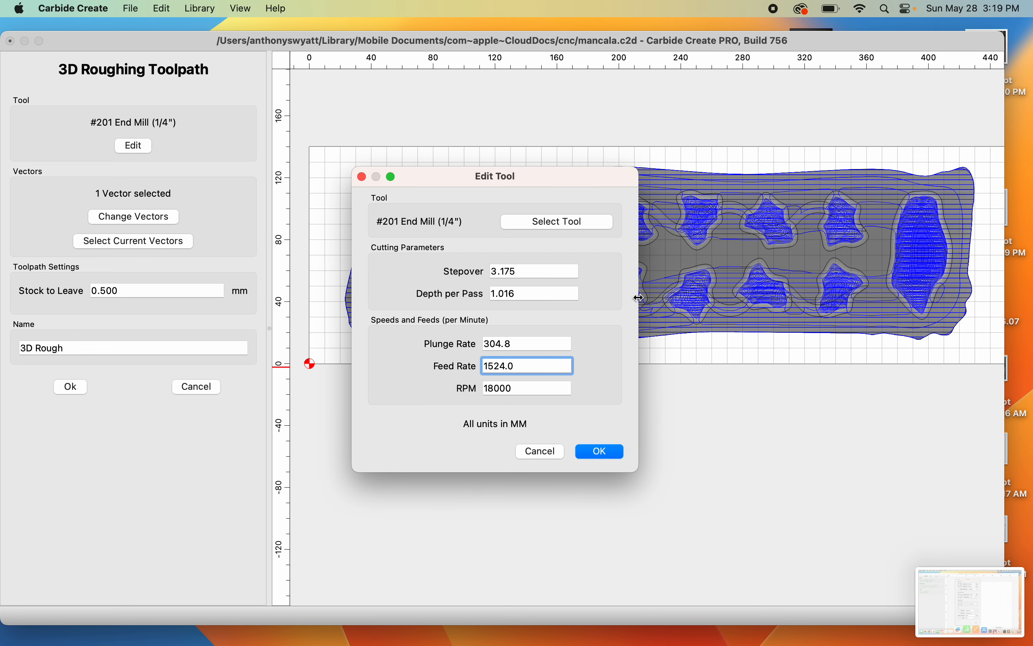
type("*1.15")
key("Return")
left_click(579, 453)
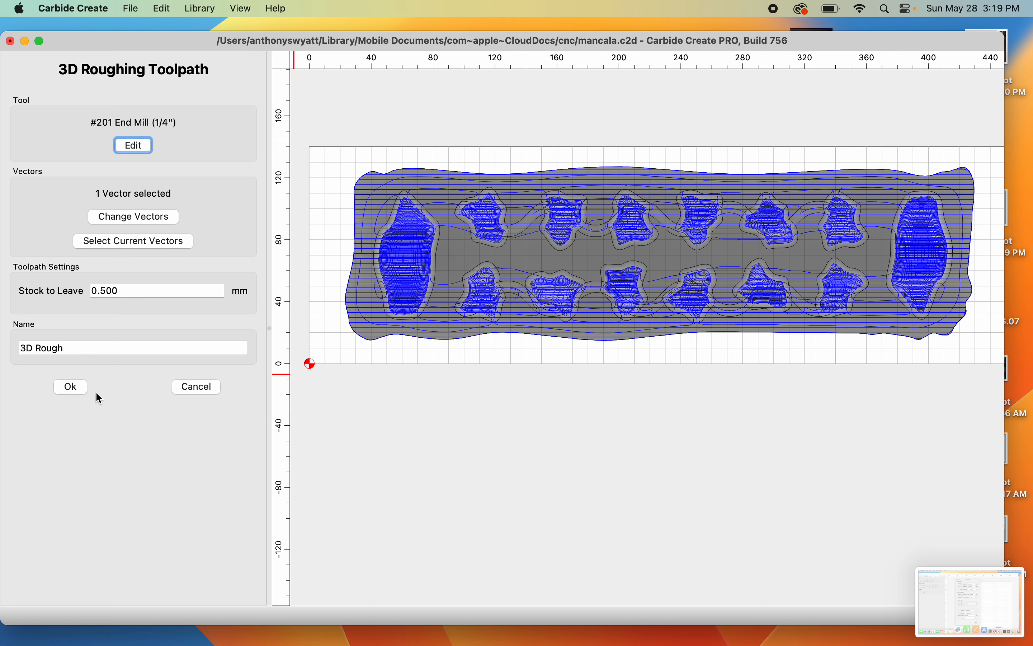
left_click(71, 387)
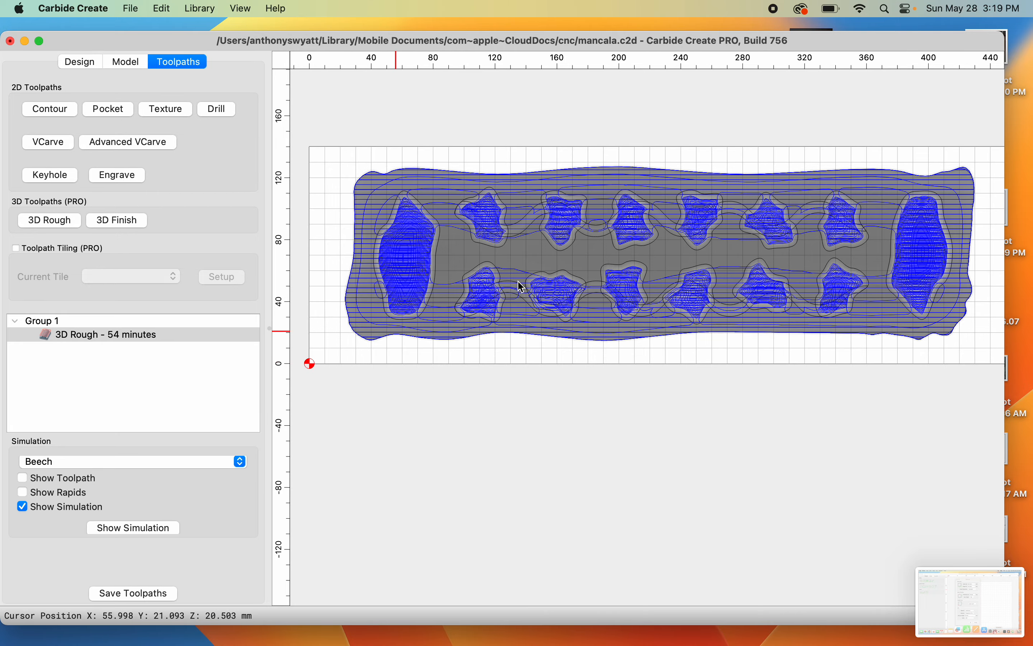
- Start a 3D Finish toolpath on the currently selected board outline
scroll(519, 284, "up", 2)
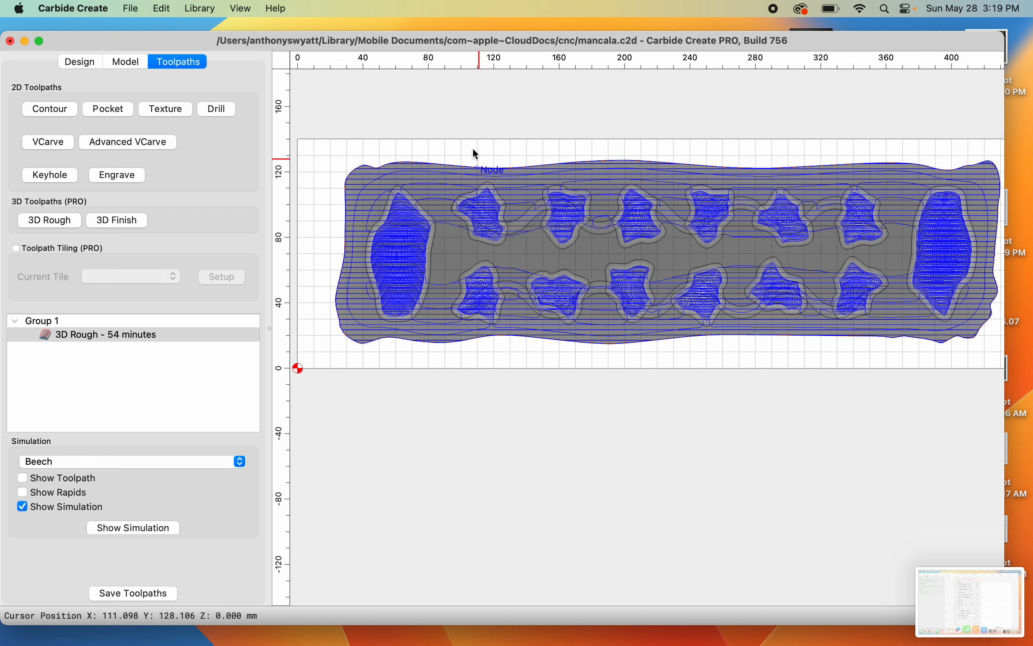
scroll(505, 172, "up", 3)
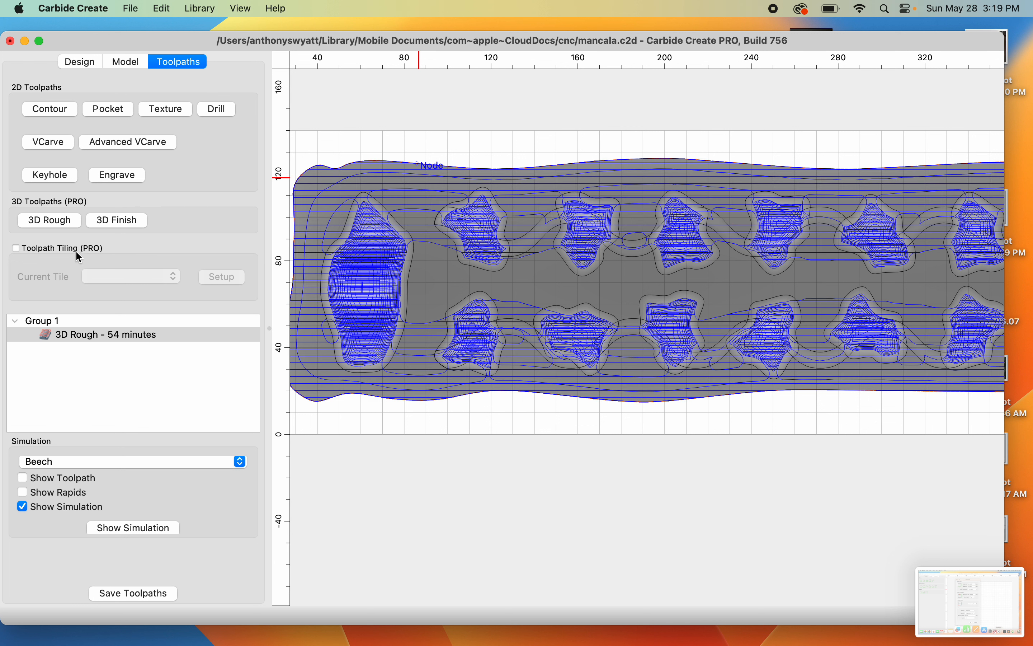
left_click(124, 220)
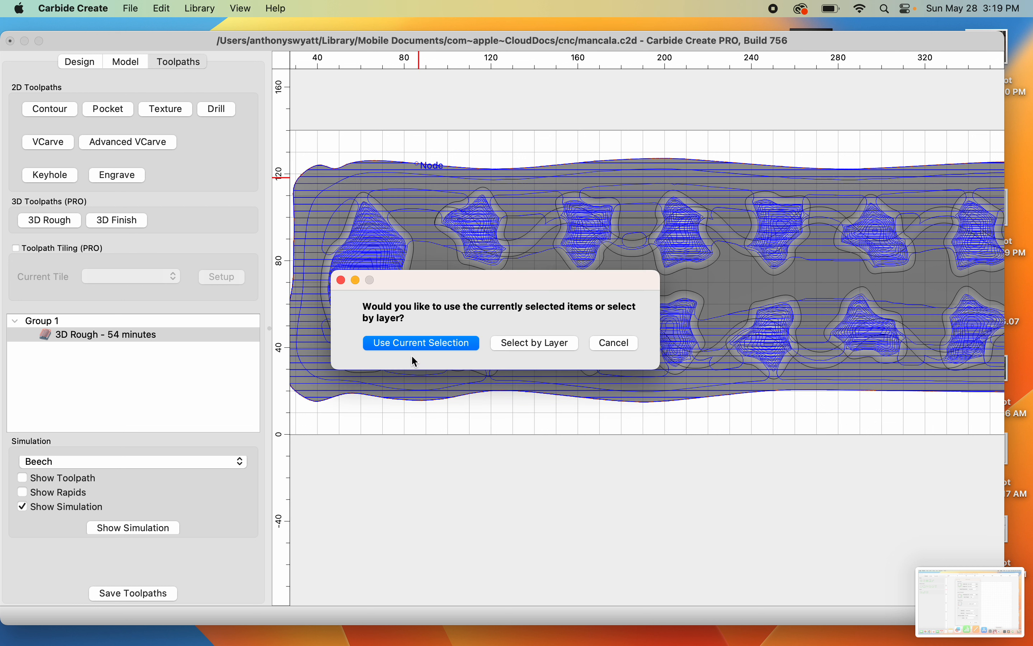
left_click(436, 343)
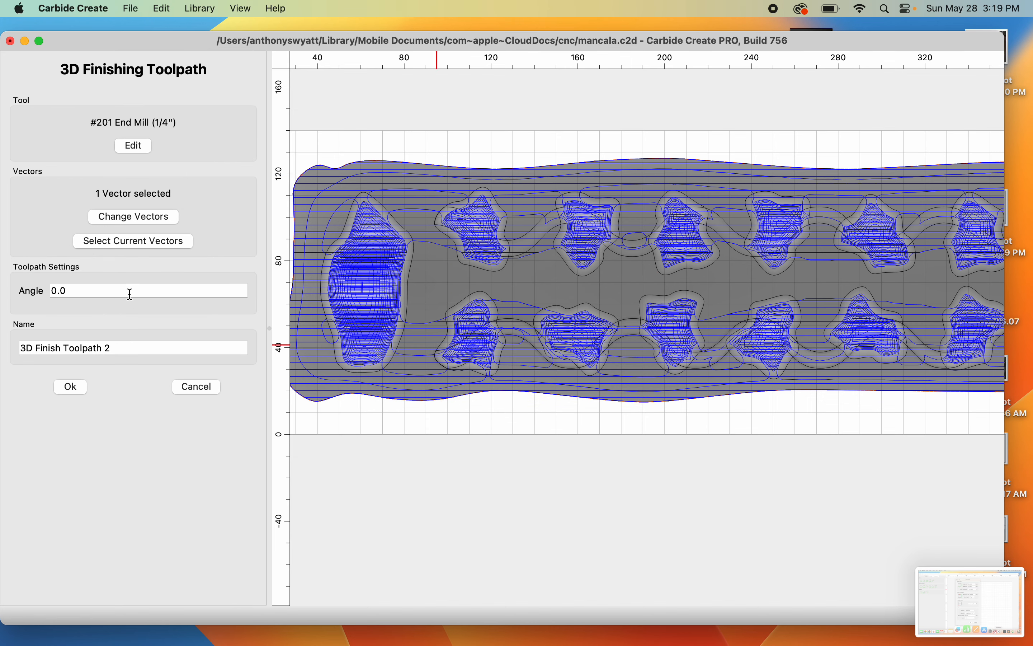
- Choose the #202 Ball Mill (1/4") from the Carbide 3D-Shapeoko-Hardwood library as the finishing toolpath's tool
left_click(144, 146)
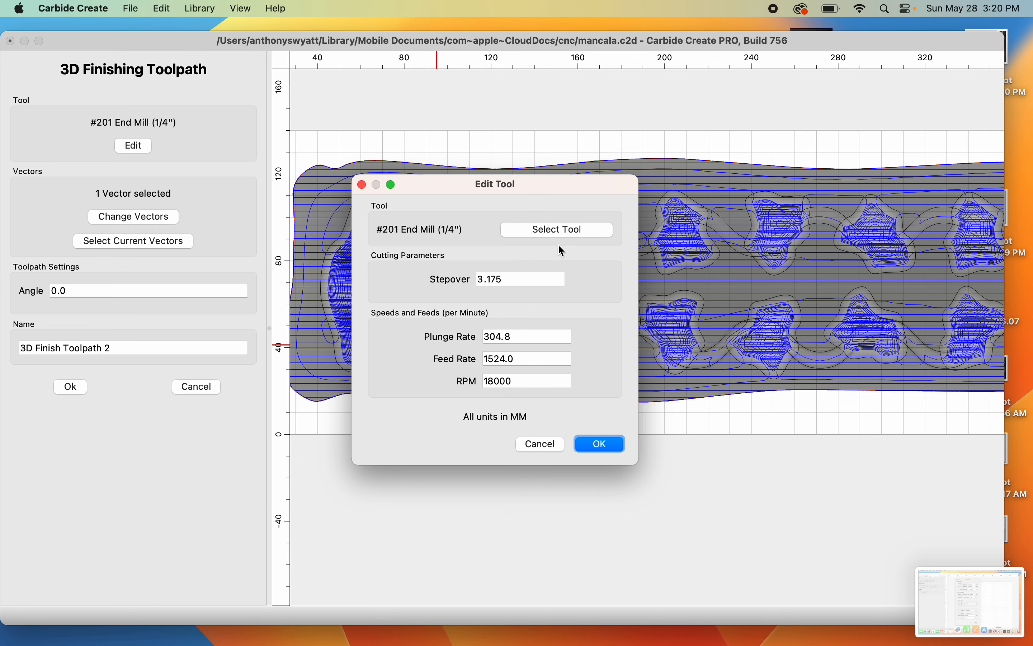
left_click(579, 230)
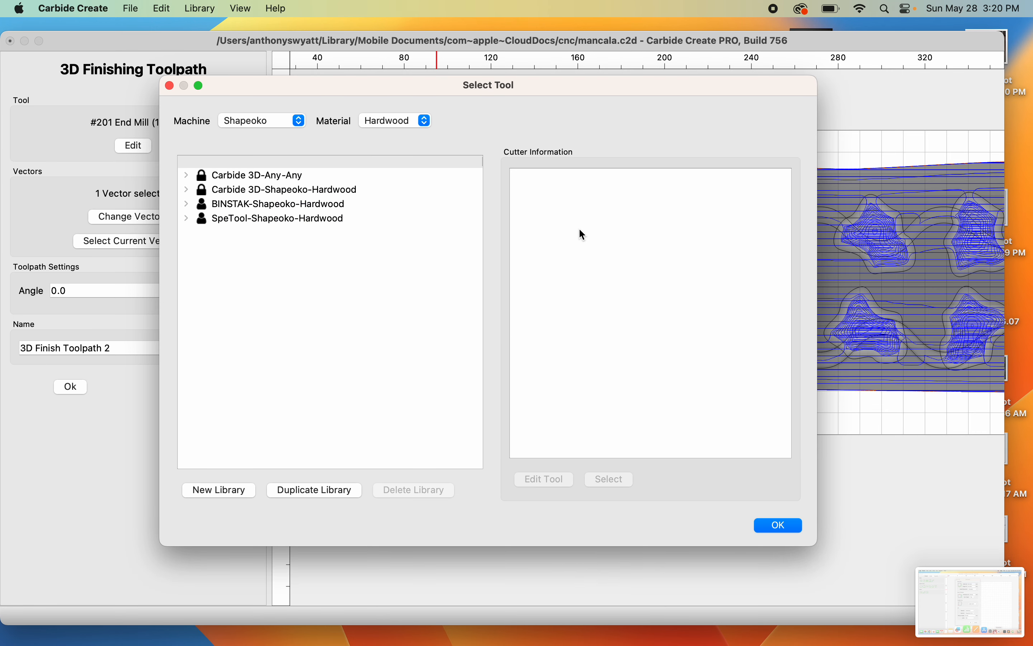
left_click(187, 190)
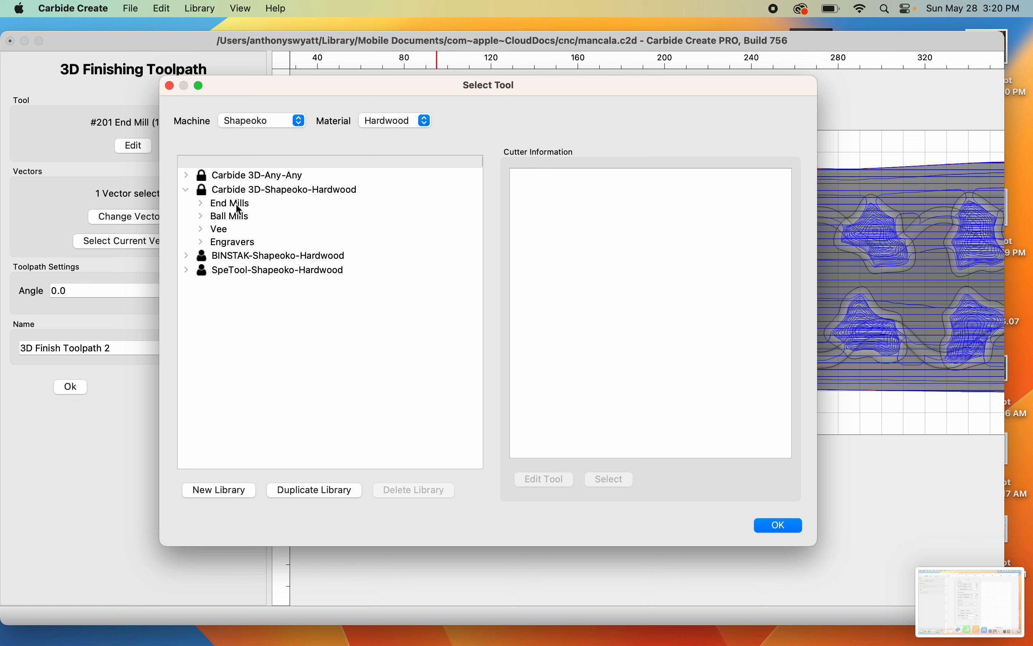
left_click(223, 216)
left_click(201, 216)
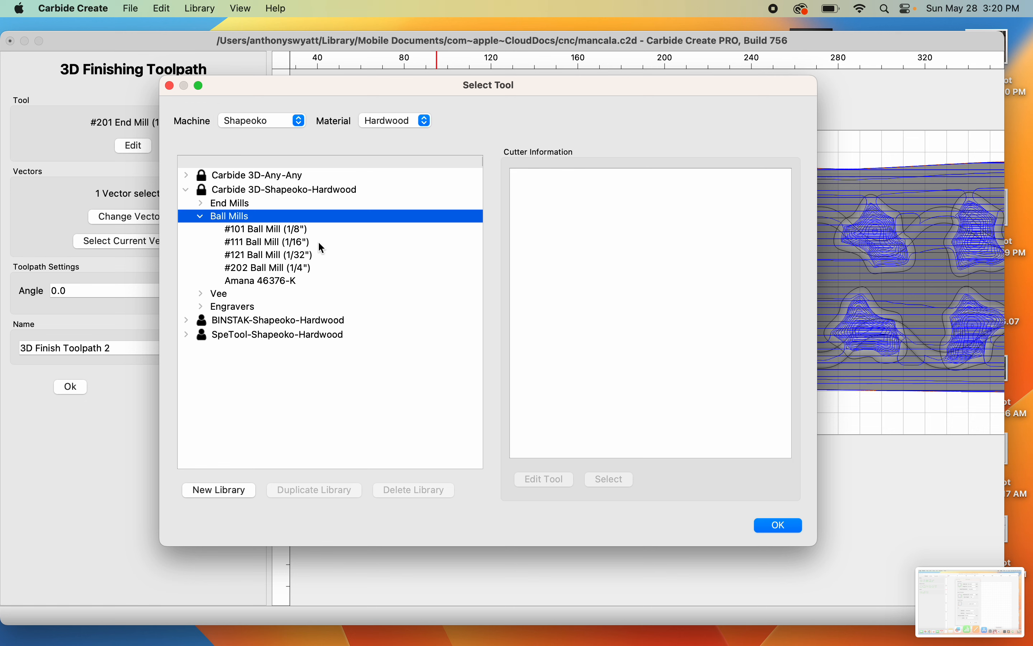
left_click(312, 269)
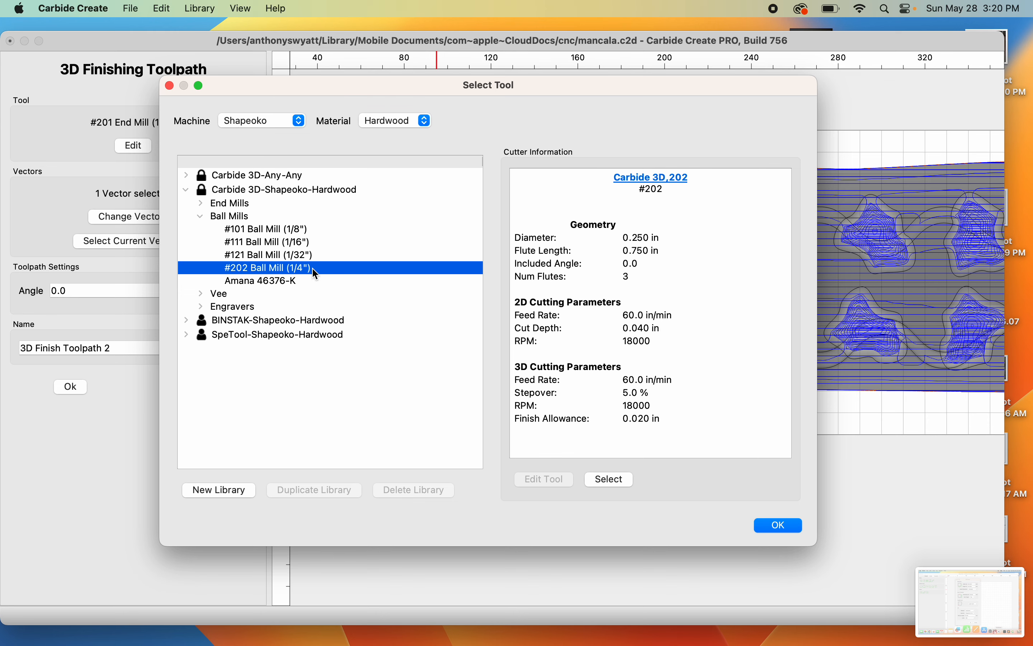
double_click(316, 269)
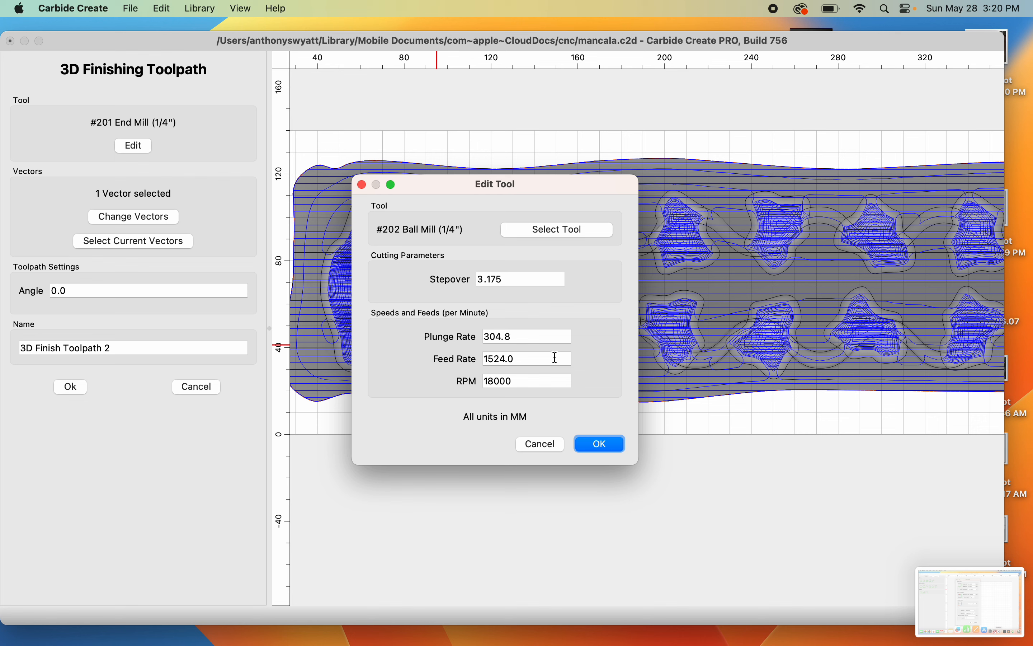
- Create the 3D Finish toolpath, entering a stepover of 3.175*.1 and a feed rate of 1524.0*1.15 for the ball mill
left_click(563, 278)
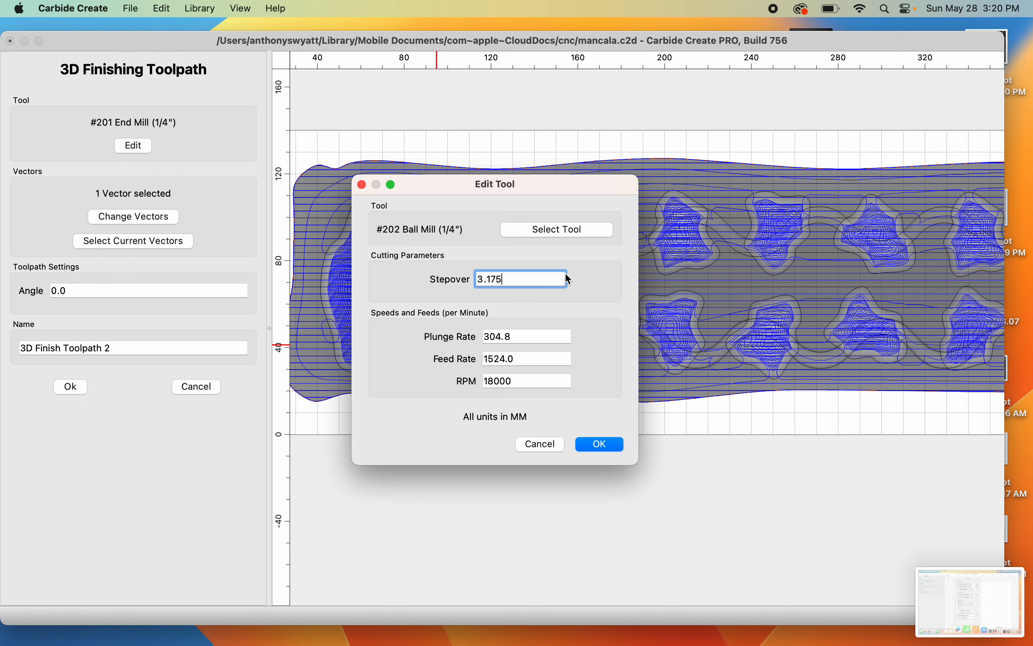
type("*.1")
left_click(560, 340)
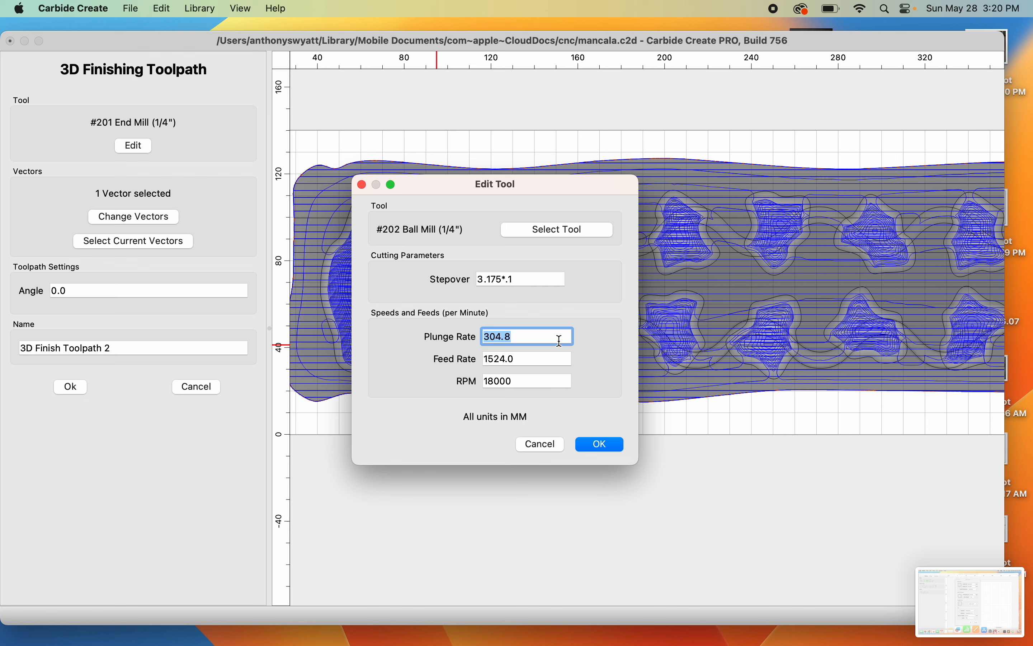
left_click(541, 360)
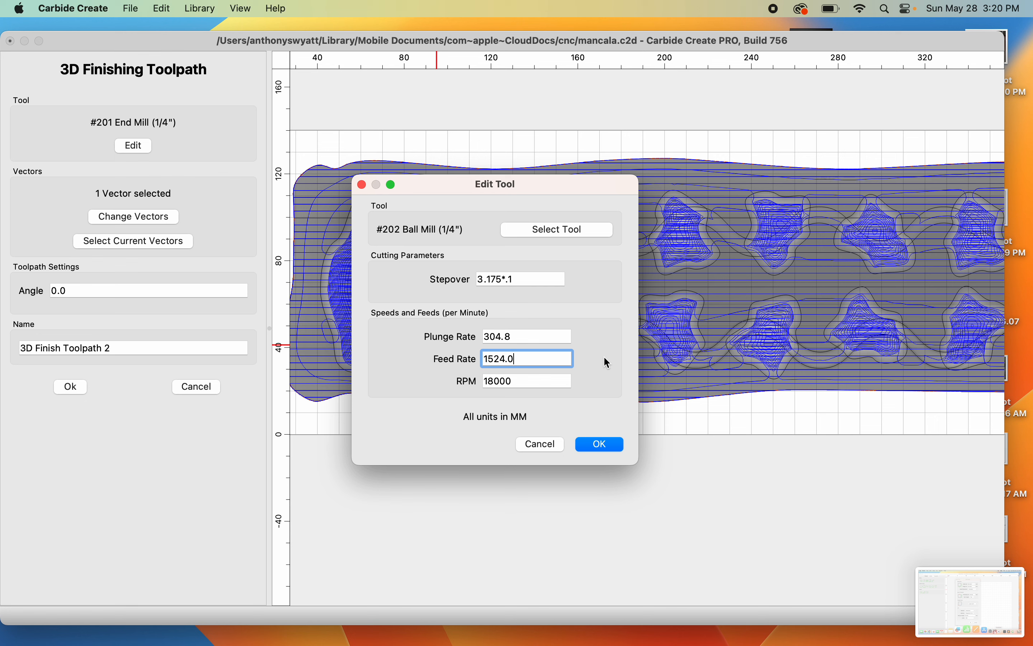
type("*1.15")
left_click(601, 442)
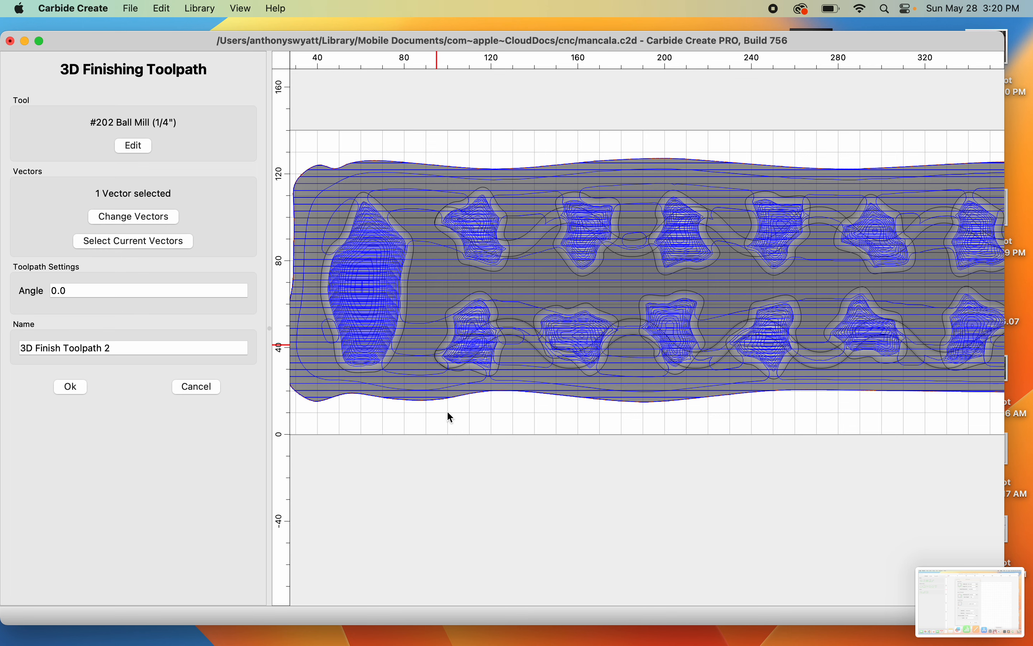
left_click(70, 386)
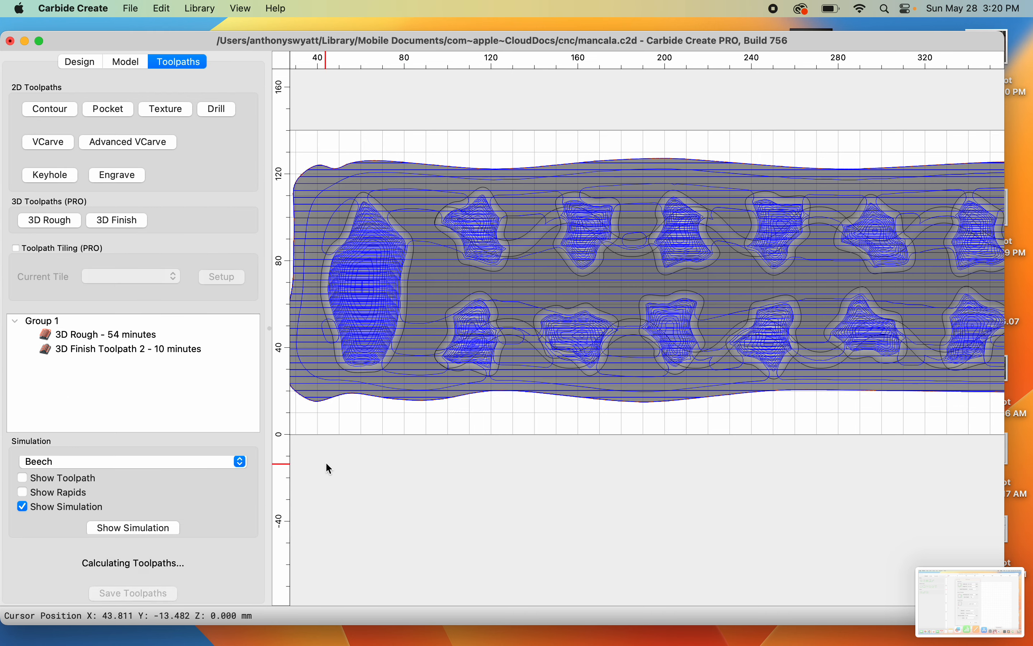
- Simulate the roughing and finishing toolpaths and inspect the carved pits up close
left_click(164, 530)
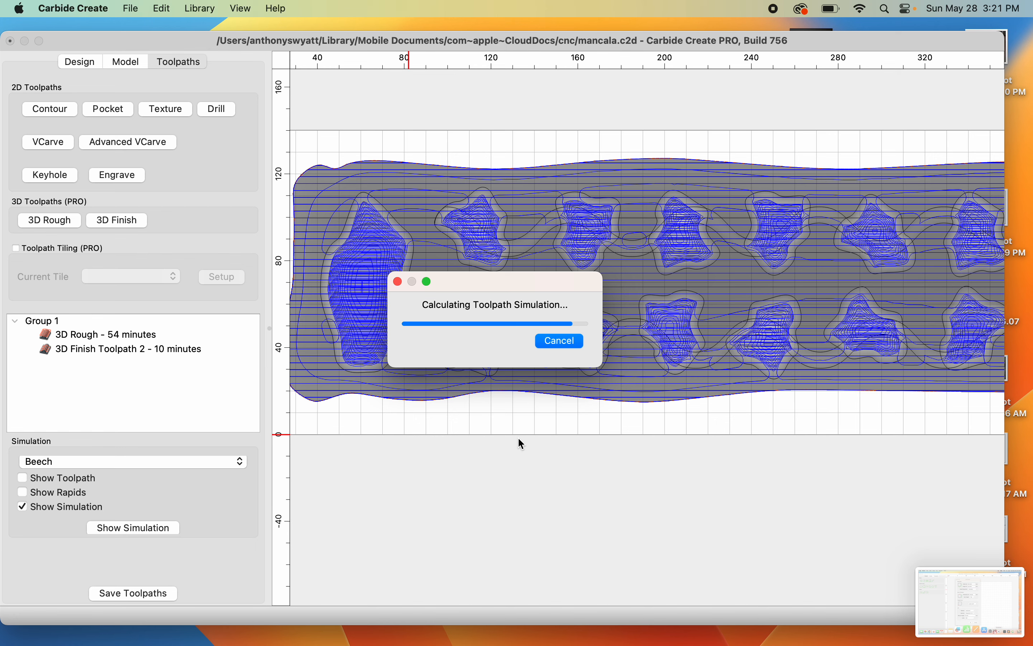
scroll(440, 374, "up", 3)
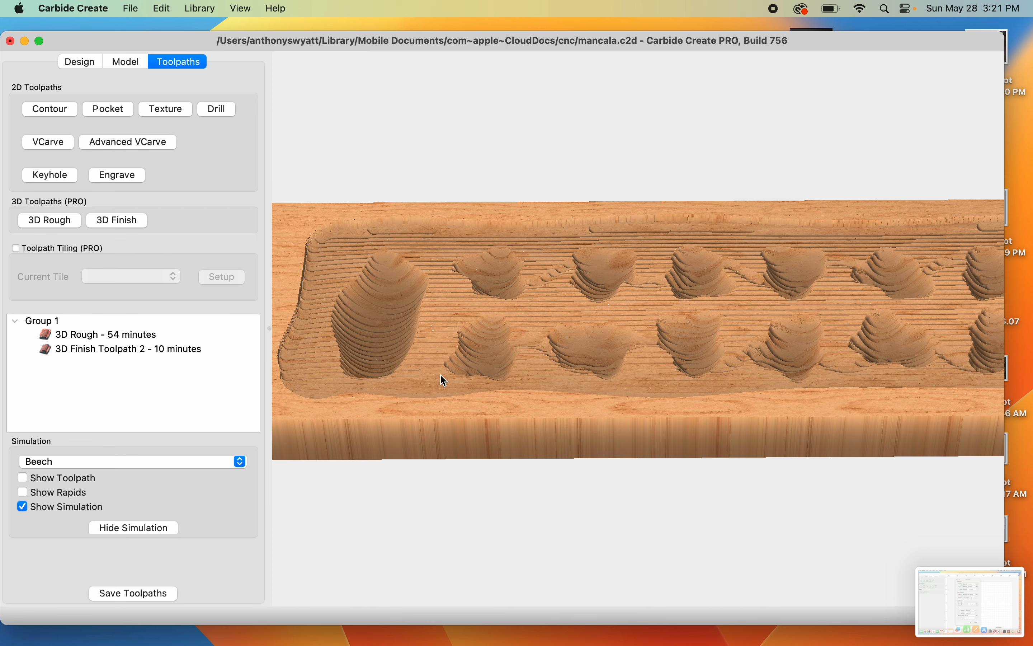
scroll(440, 374, "up", 4)
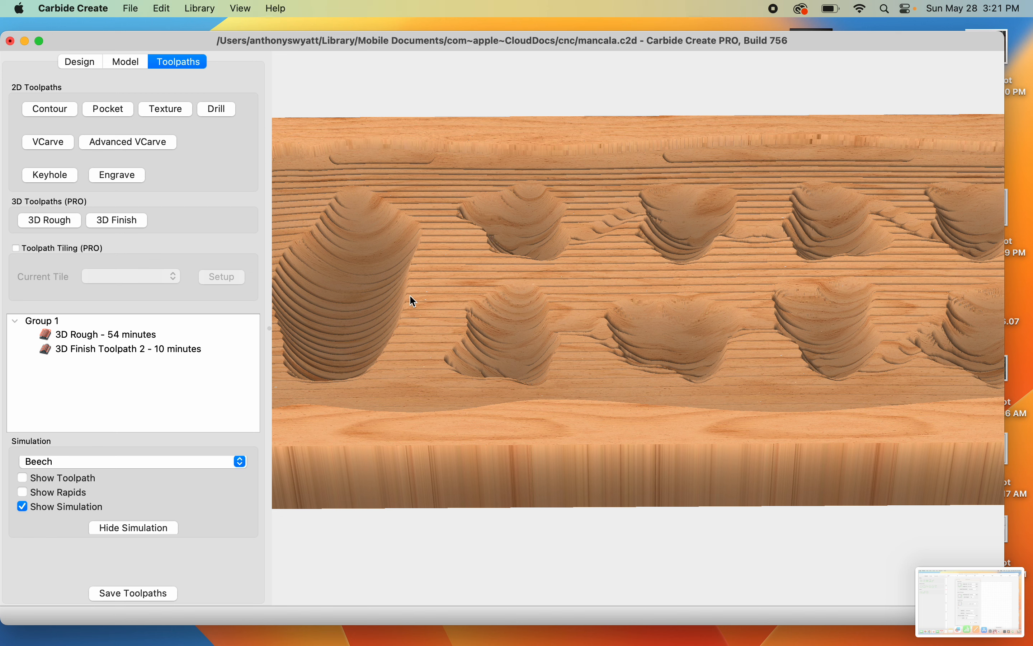
- Change the tool of 3D Finish Toolpath 2 to the #201 End Mill (1/4") from the Carbide 3D-Shapeoko-Hardwood library
left_click(181, 350)
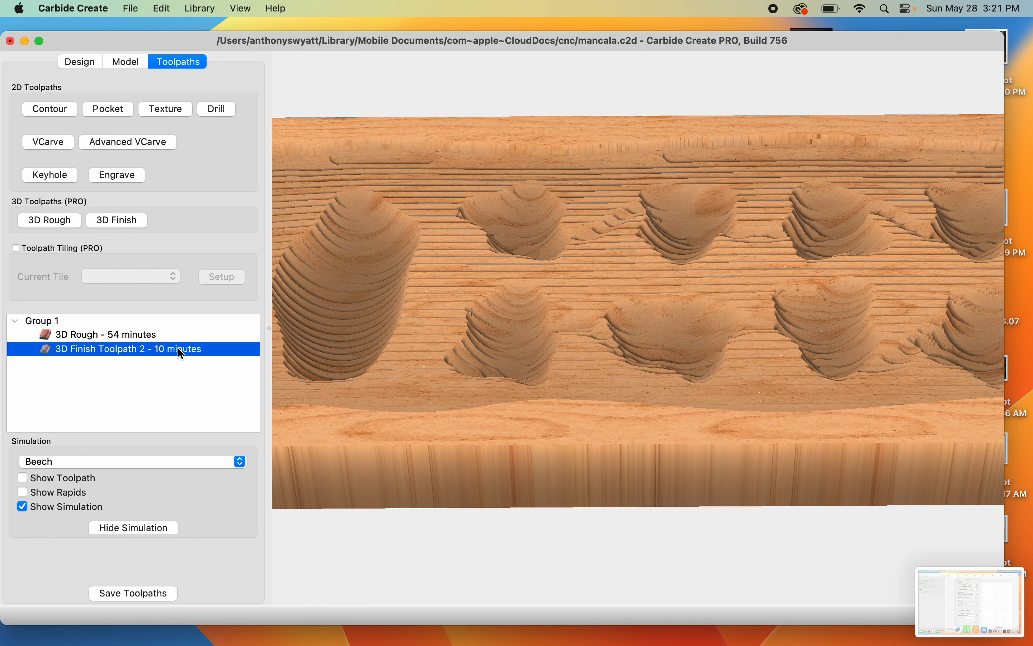
double_click(181, 350)
left_click(141, 145)
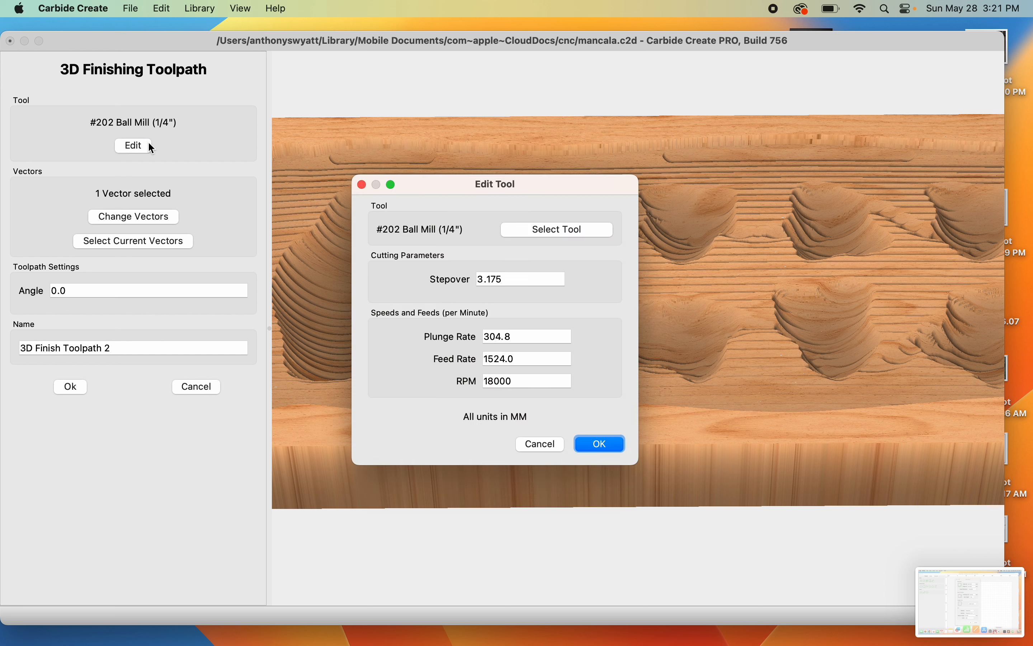
left_click(572, 235)
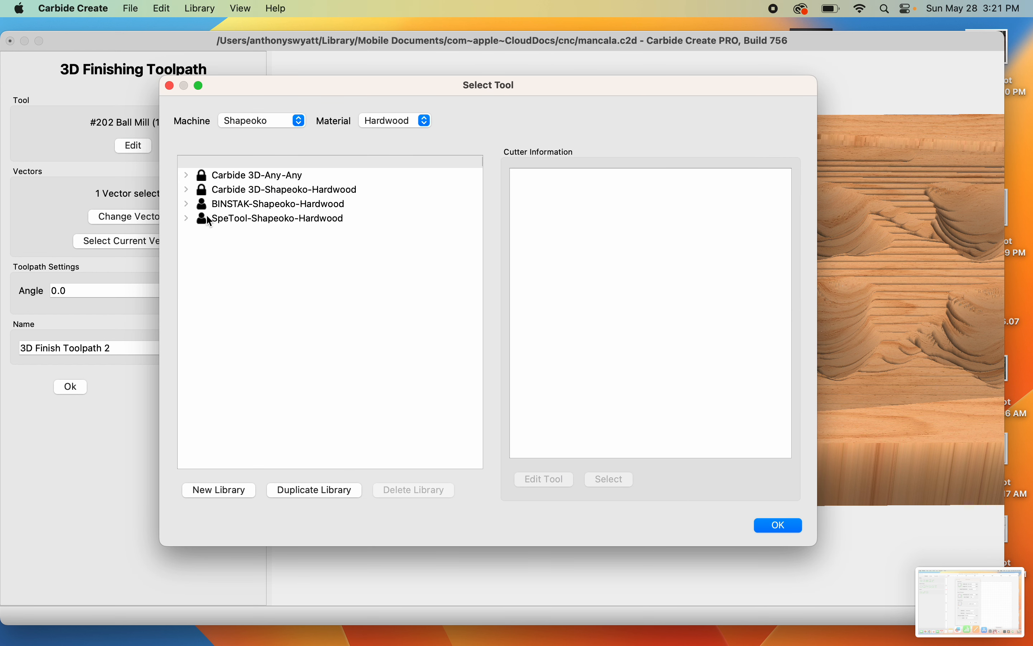
left_click(186, 189)
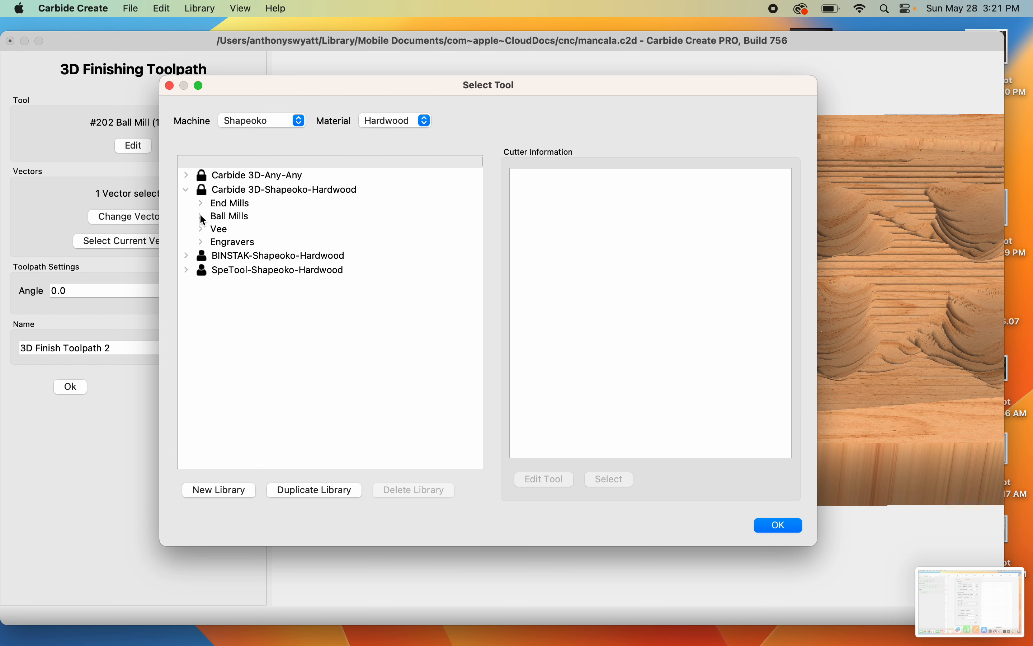
left_click(202, 204)
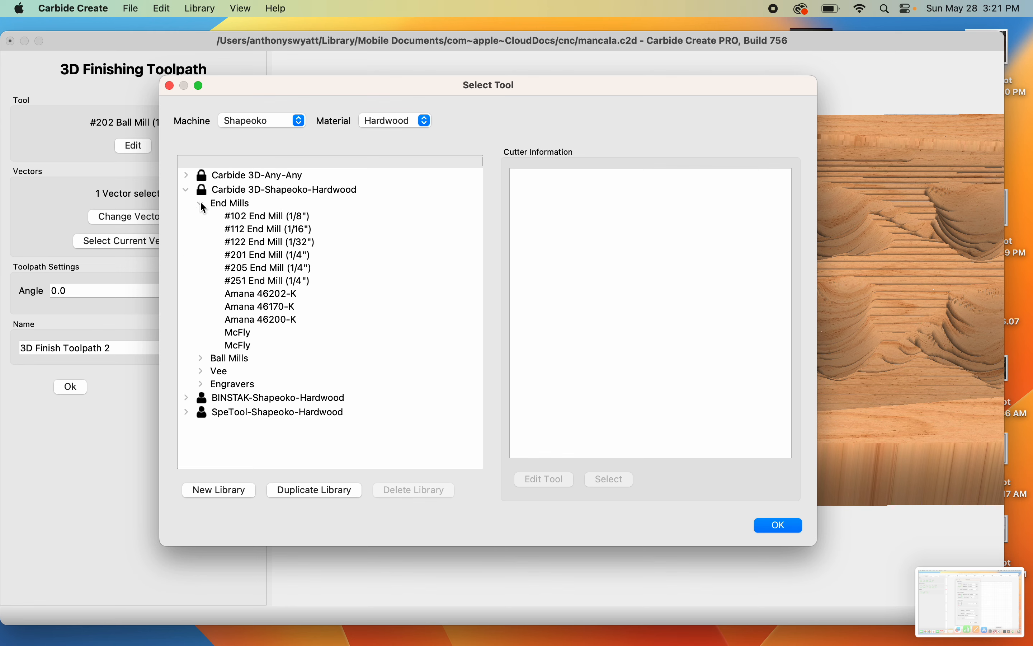
double_click(263, 256)
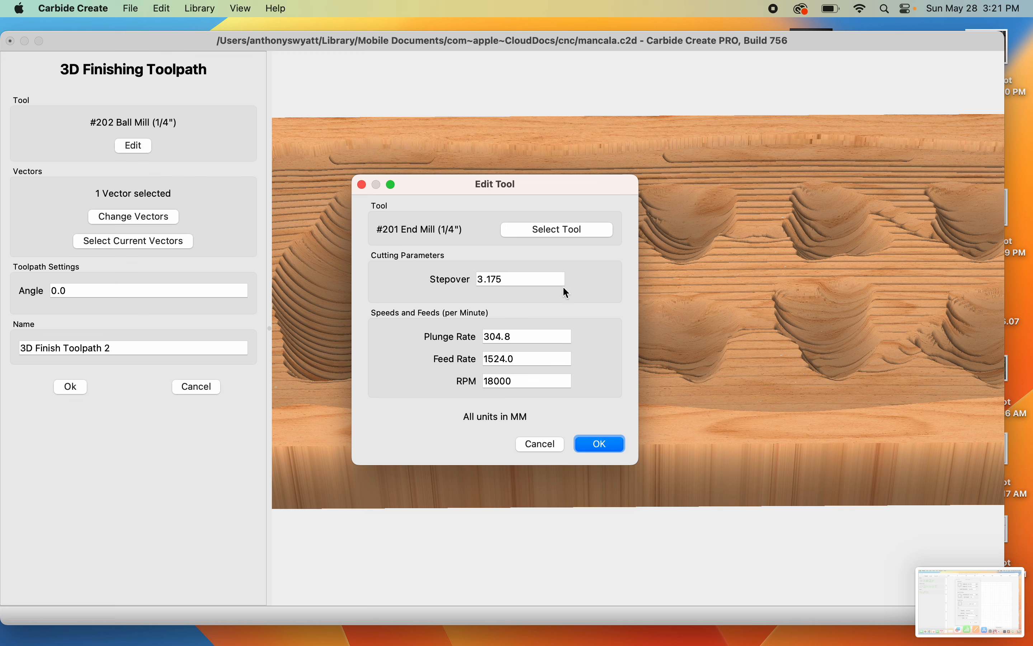
- Try to reduce the end mill's stepover to 3.175*.1 and apply the changes to the finishing toolpath
left_click(549, 278)
type("*")
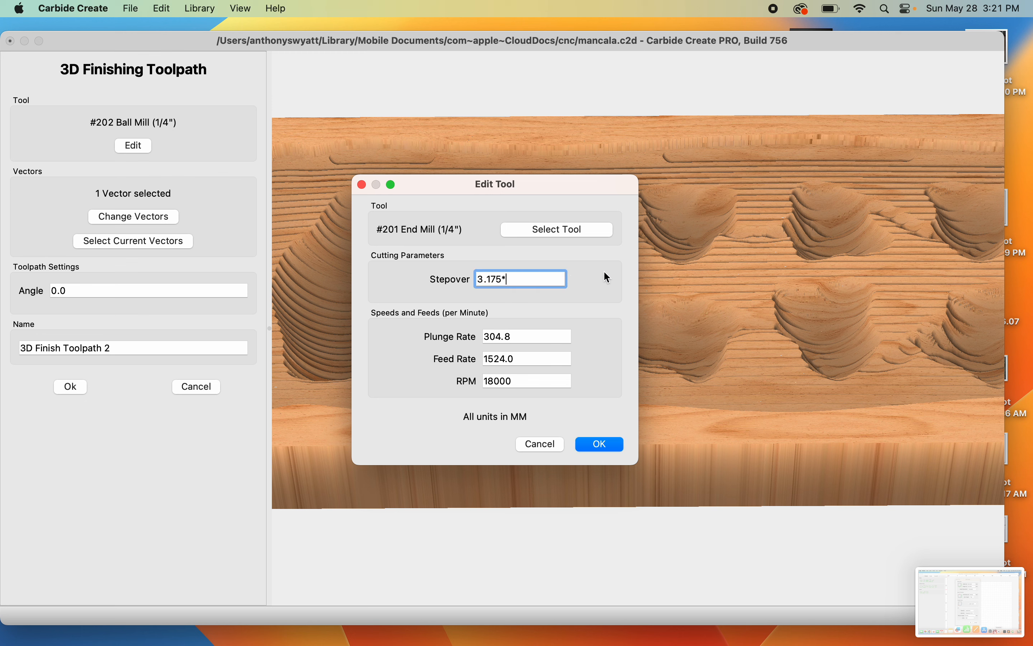
type(".1")
left_click(607, 446)
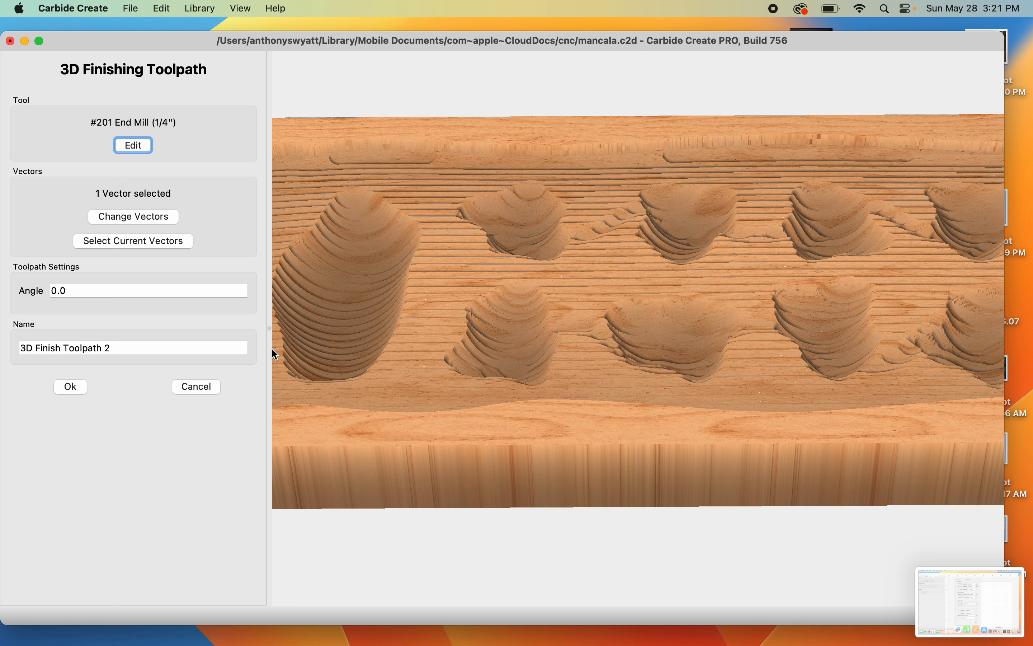
left_click(72, 387)
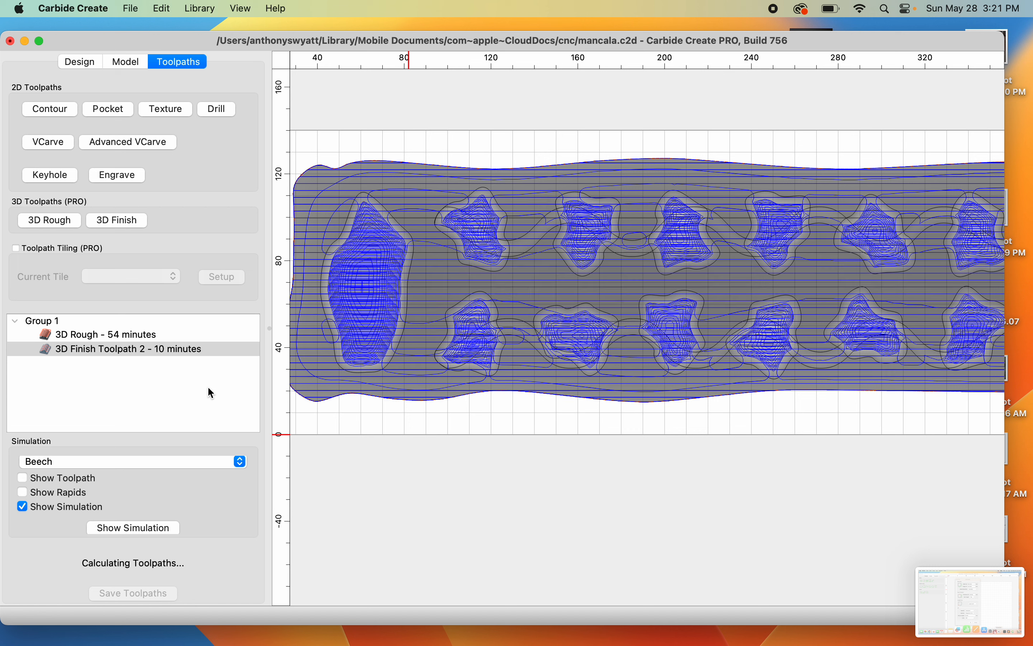
- Run the simulation with the end mill finishing pass and examine the pit surfaces from a steeper angle
left_click(144, 534)
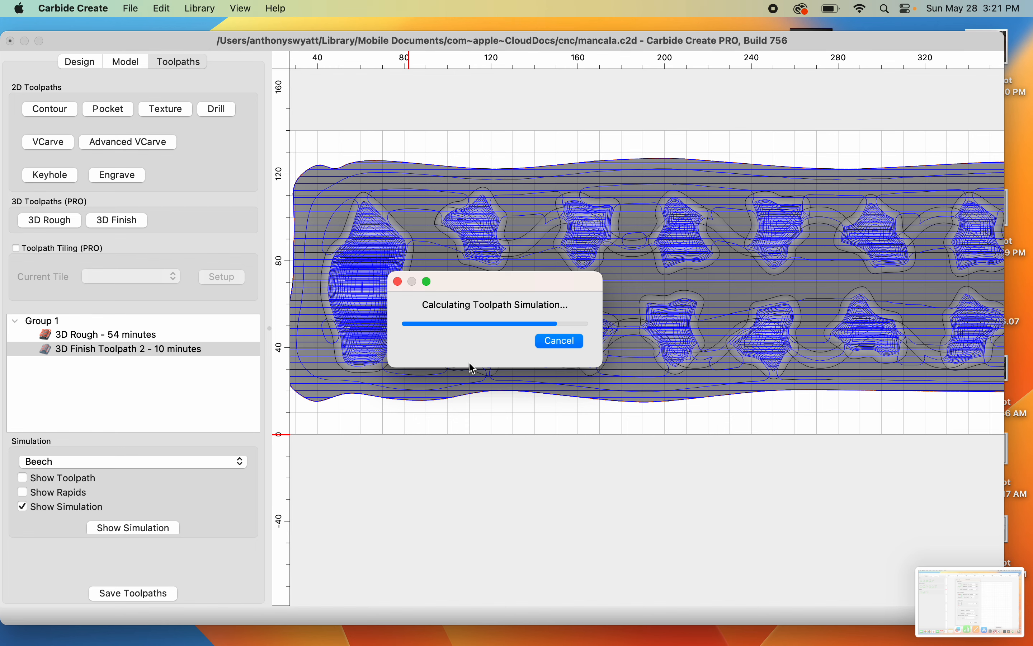
scroll(446, 357, "up", 5)
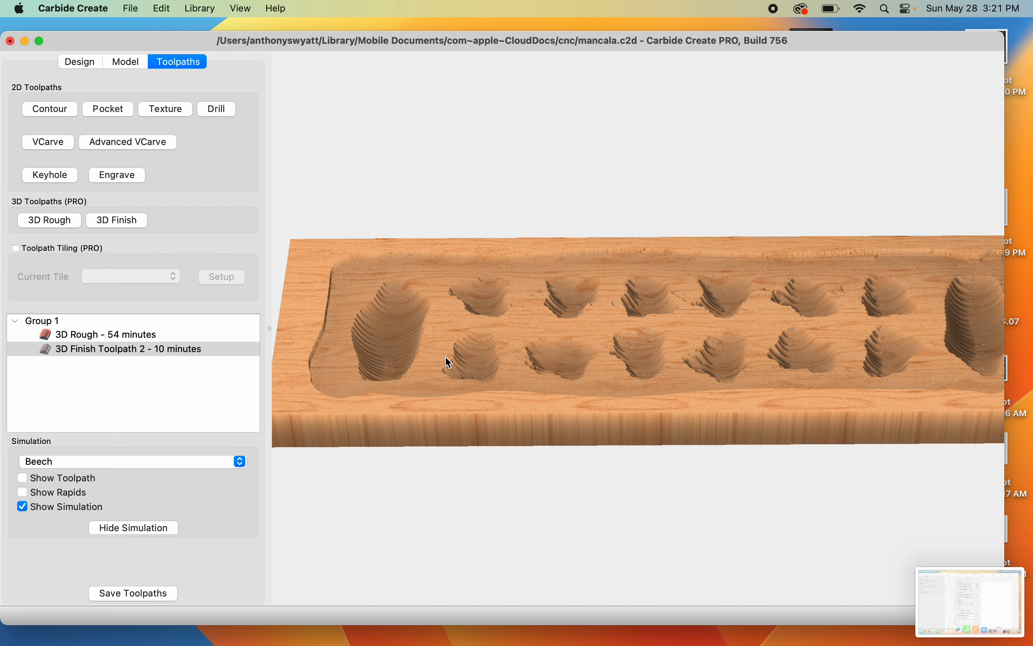
scroll(446, 357, "up", 2)
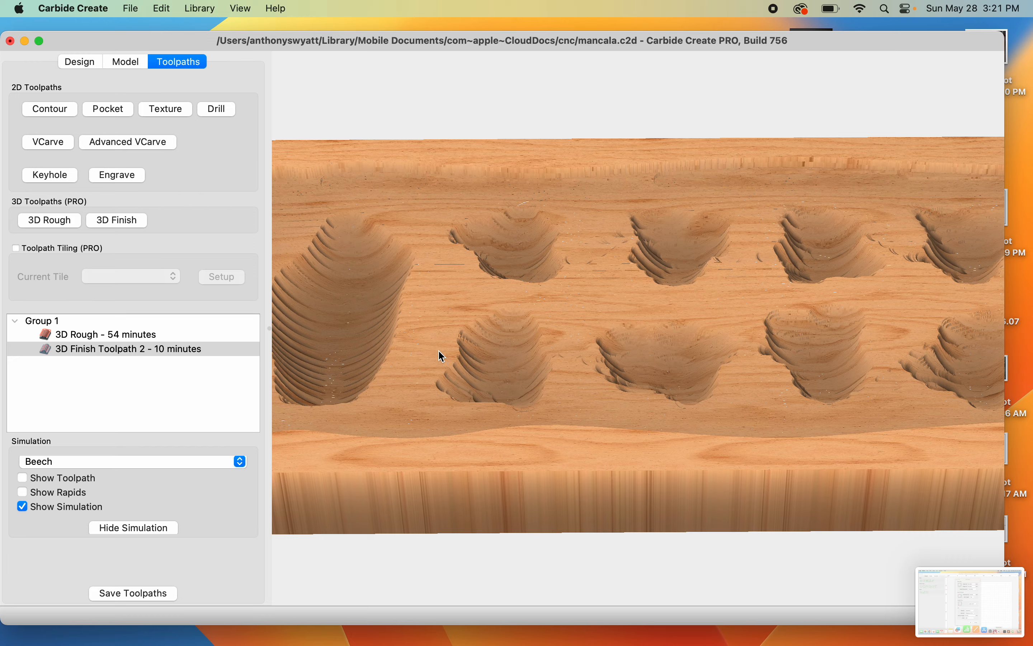
left_click_drag(546, 300, 519, 419)
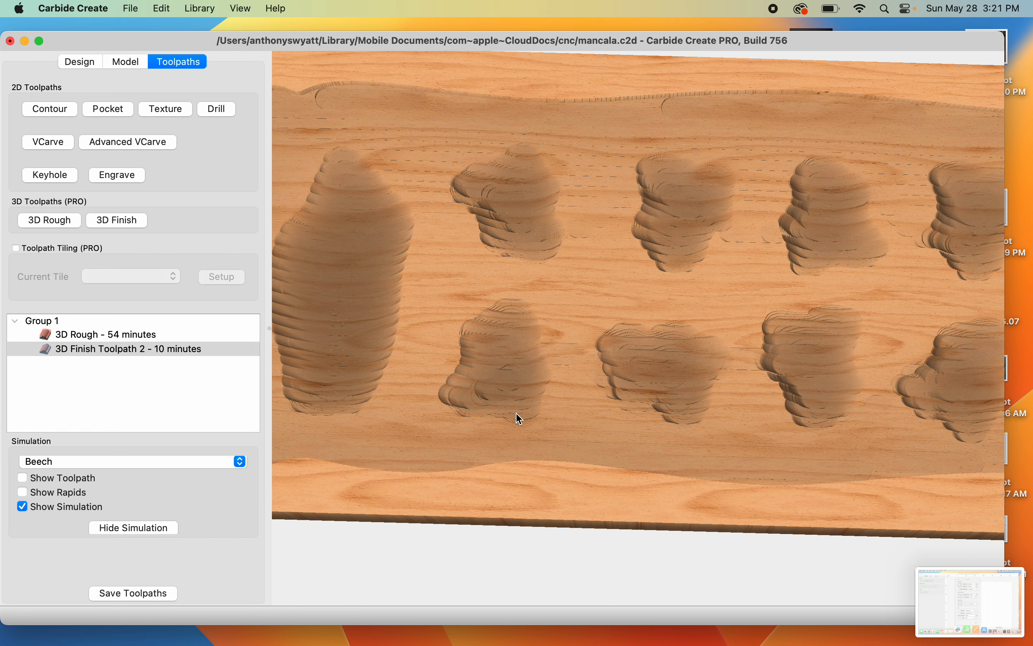
- Set the stepover of 3D Finish Toolpath 2 to 3.175*.1 and apply the toolpath change
double_click(162, 350)
left_click(133, 147)
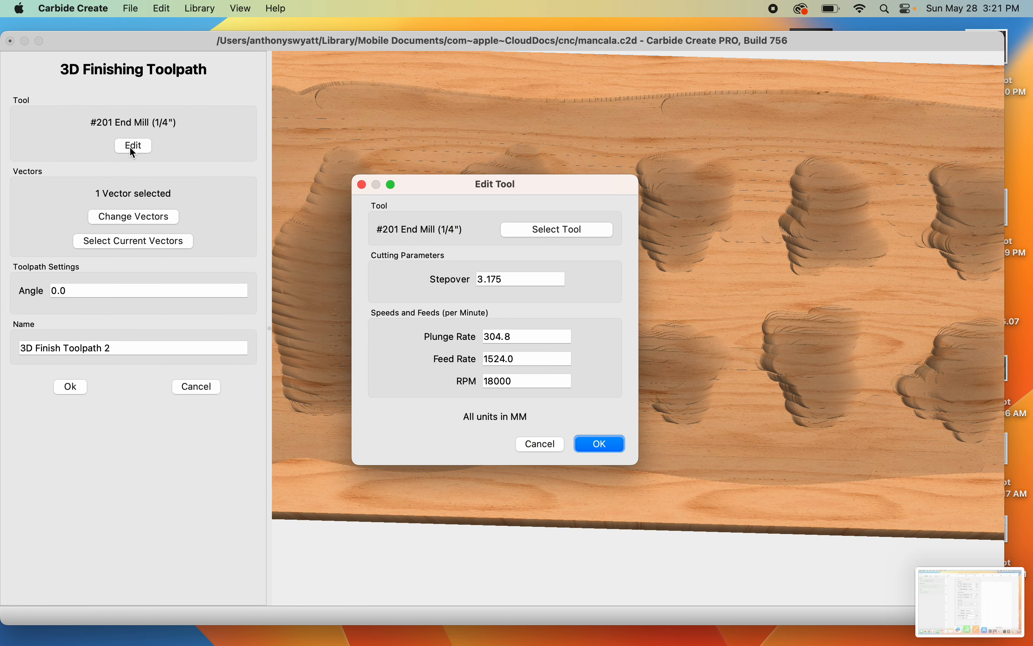
left_click(539, 275)
type("*")
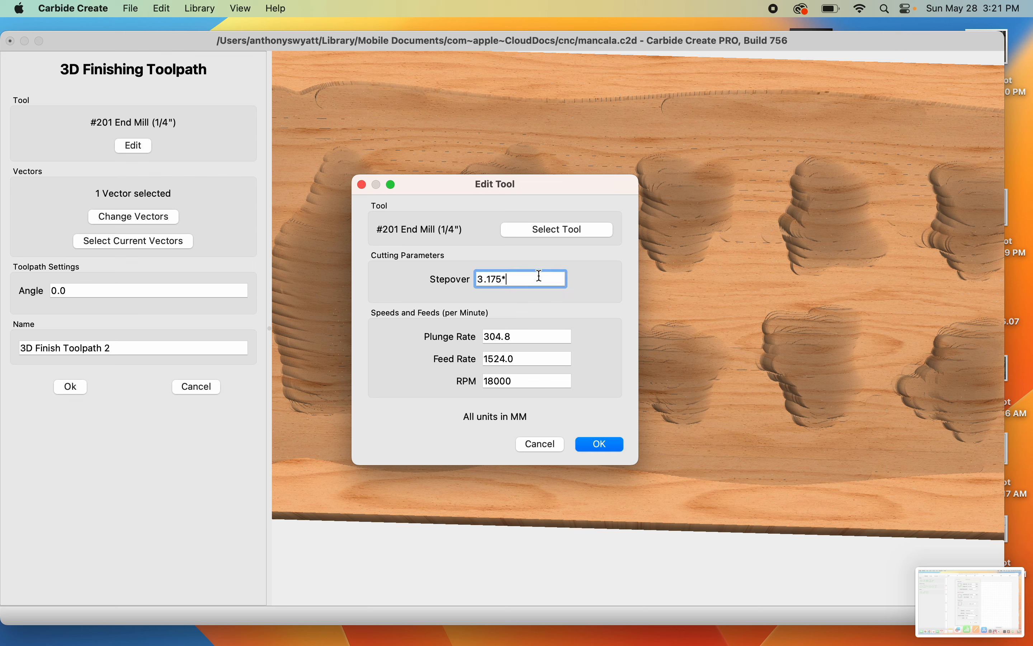
type(".1")
key("Return")
left_click(600, 444)
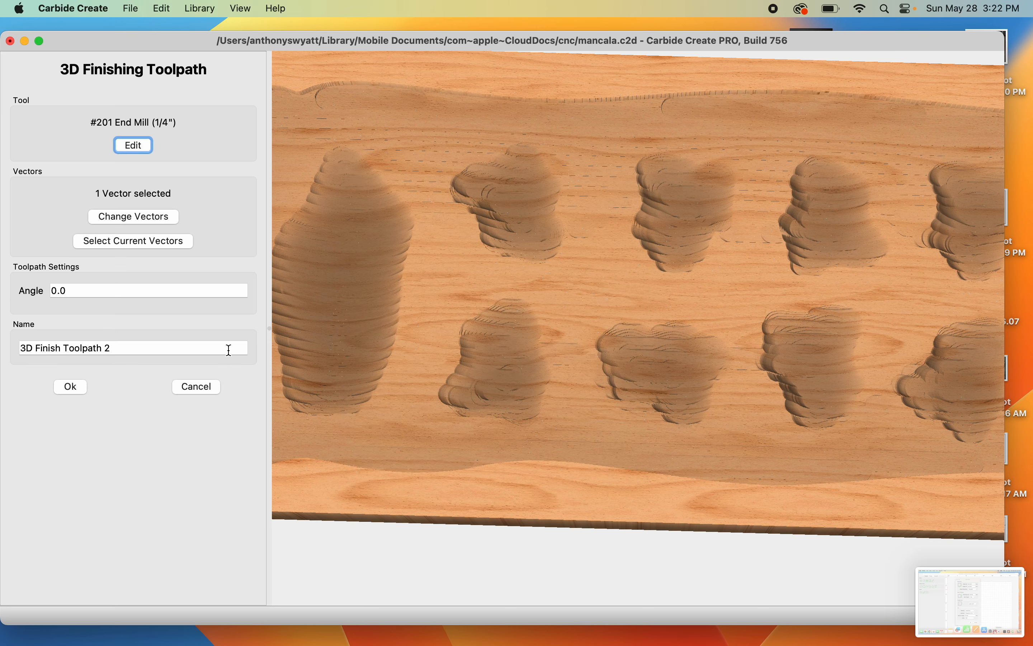
left_click(77, 384)
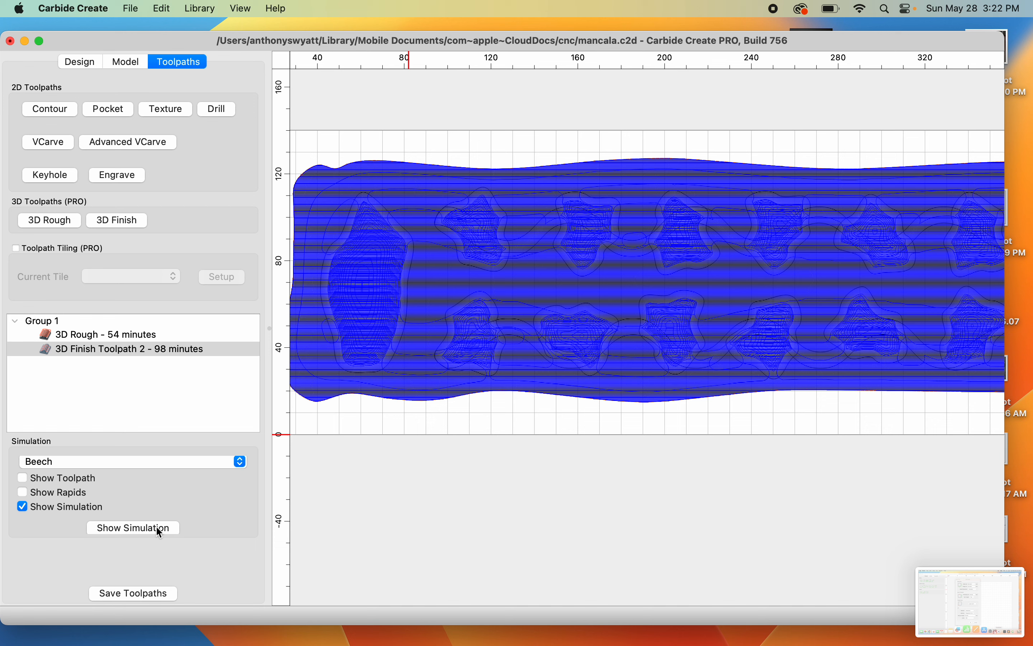
- Simulate the toolpaths with the finer stepover and inspect the pits and board edges from several angles
left_click(159, 530)
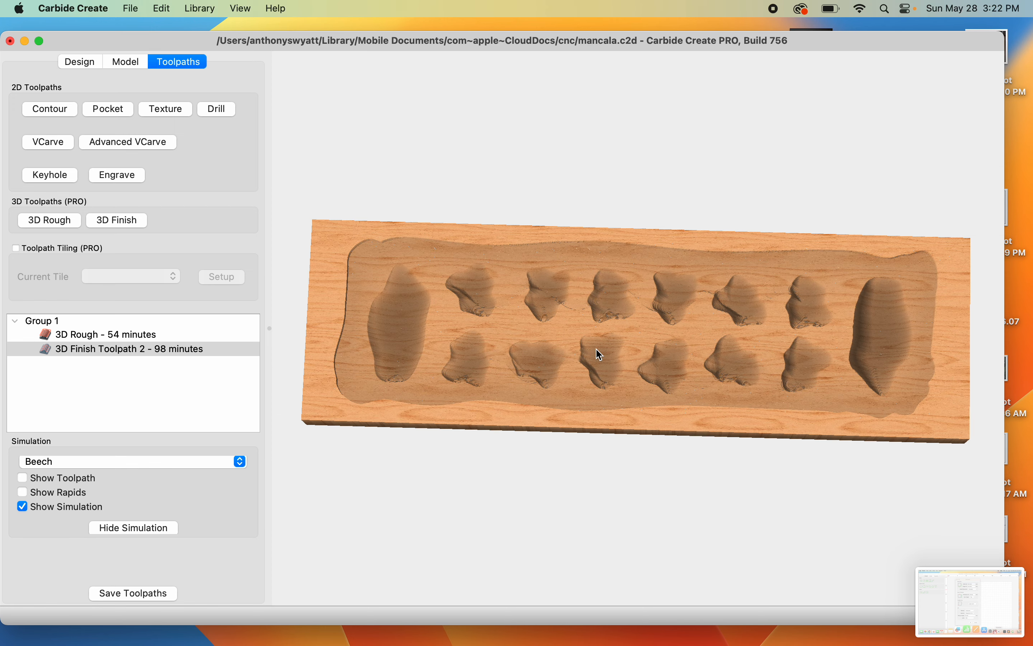
scroll(600, 355, "up", 5)
scroll(600, 355, "up", 3)
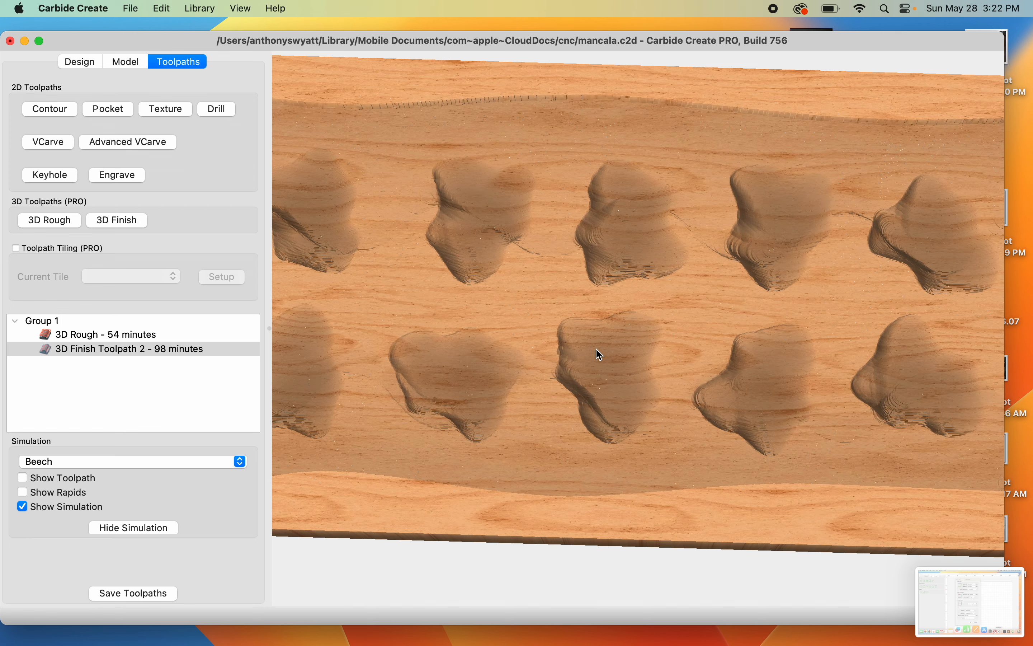
left_click_drag(592, 422, 680, 242)
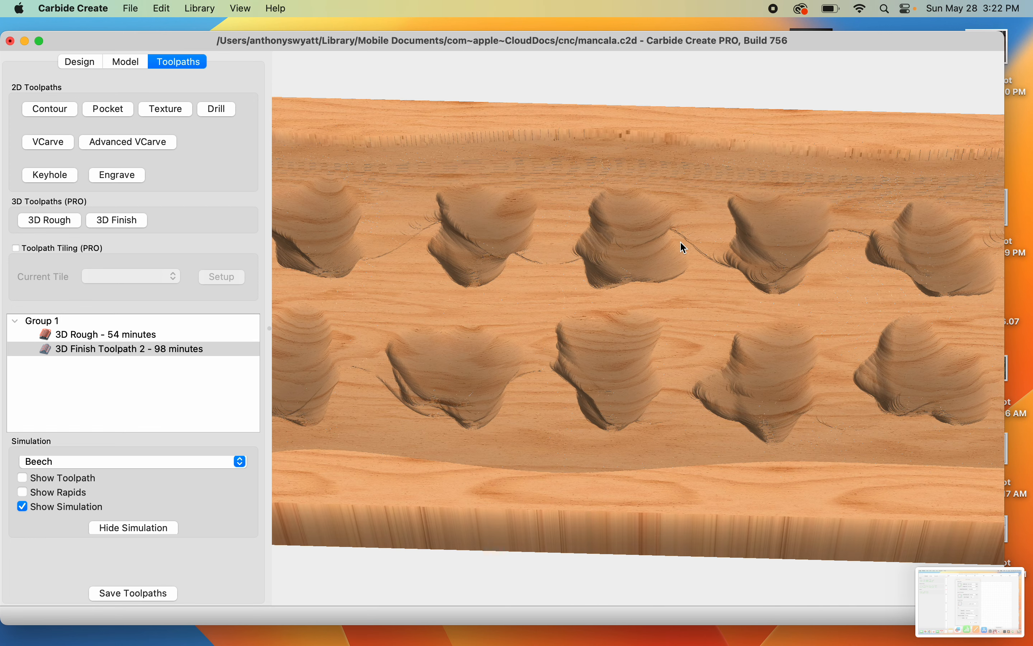
left_click_drag(564, 362, 562, 218)
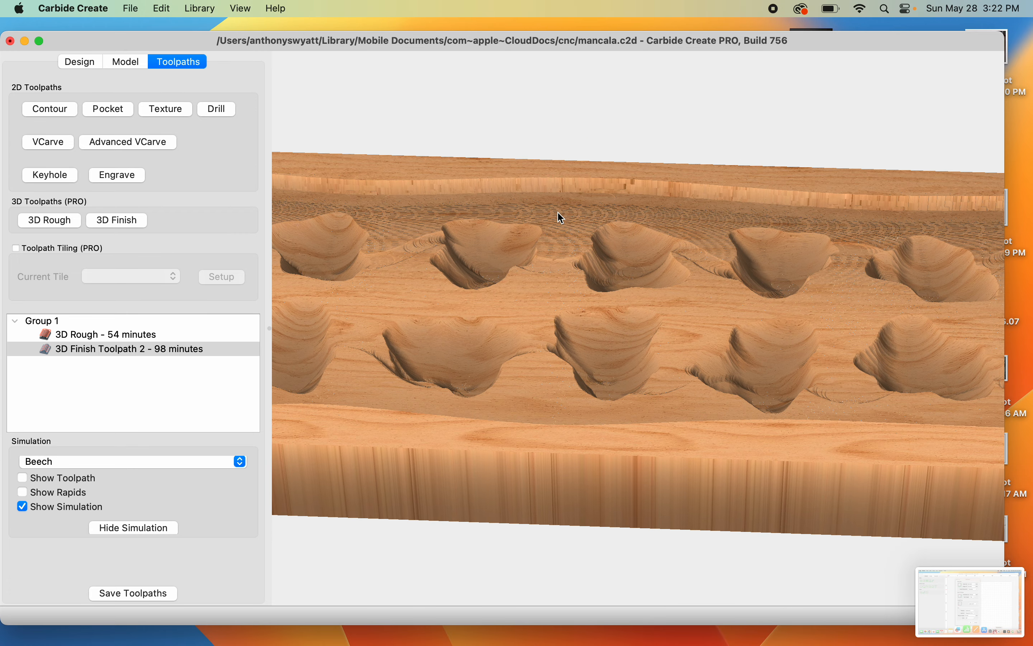
scroll(530, 259, "down", 3)
scroll(530, 259, "down", 2)
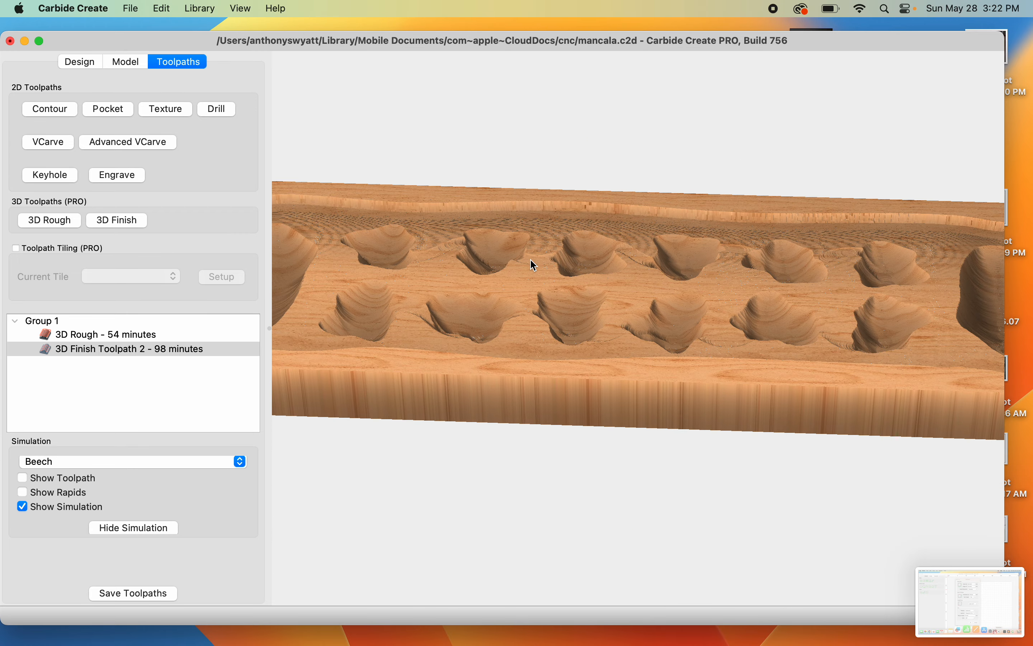
left_click_drag(407, 288, 534, 305)
- Set the stepover of 3D Finish Toolpath 2 to 3.18*.2 and recalculate the toolpath
double_click(174, 354)
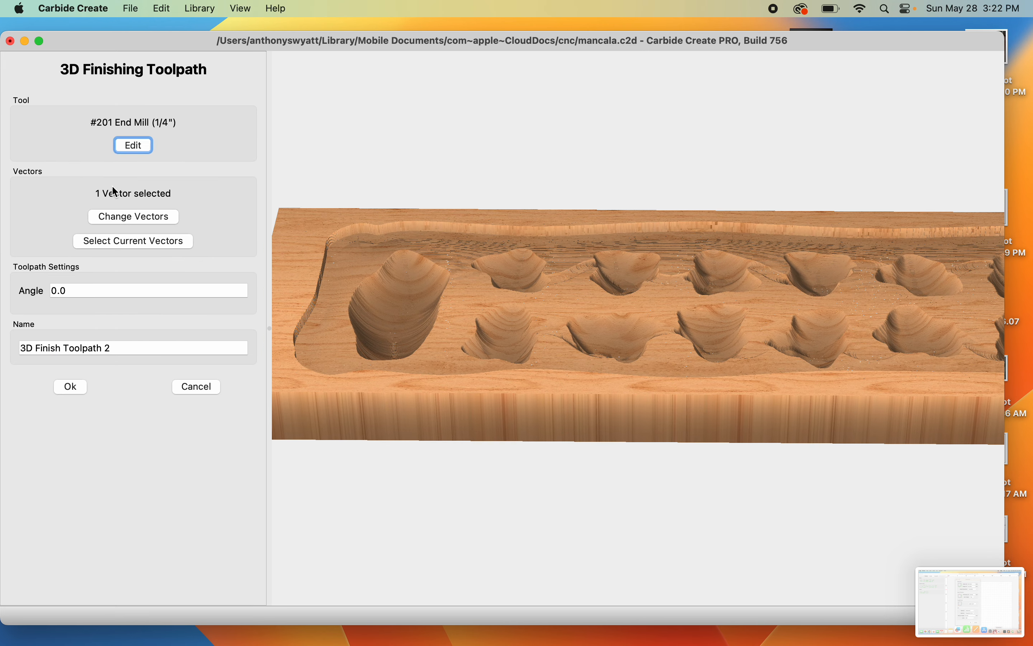
left_click(139, 145)
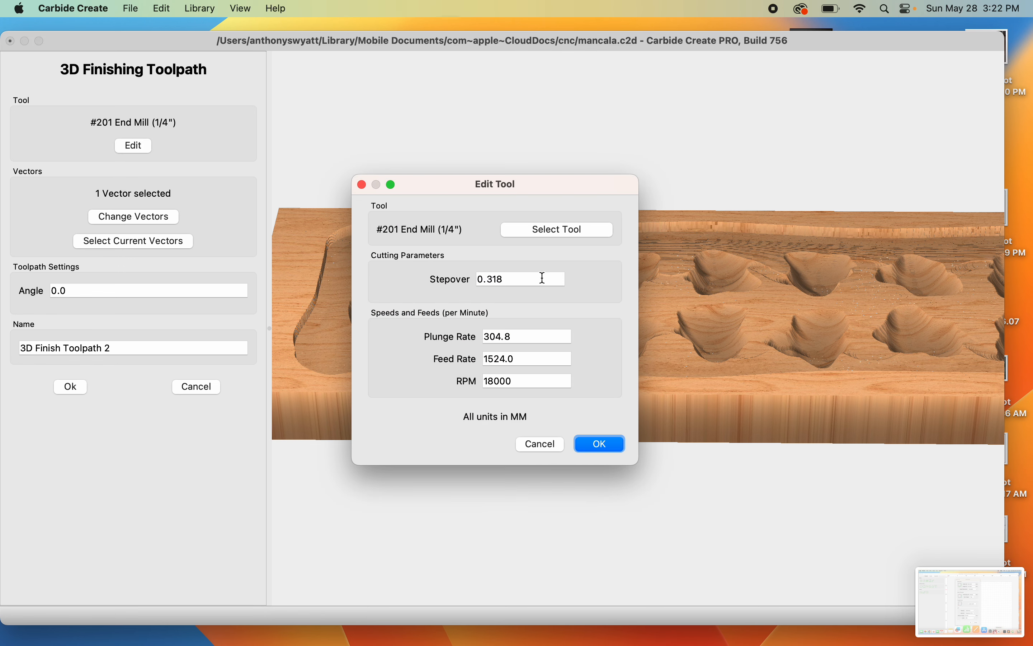
double_click(543, 278)
type("3.")
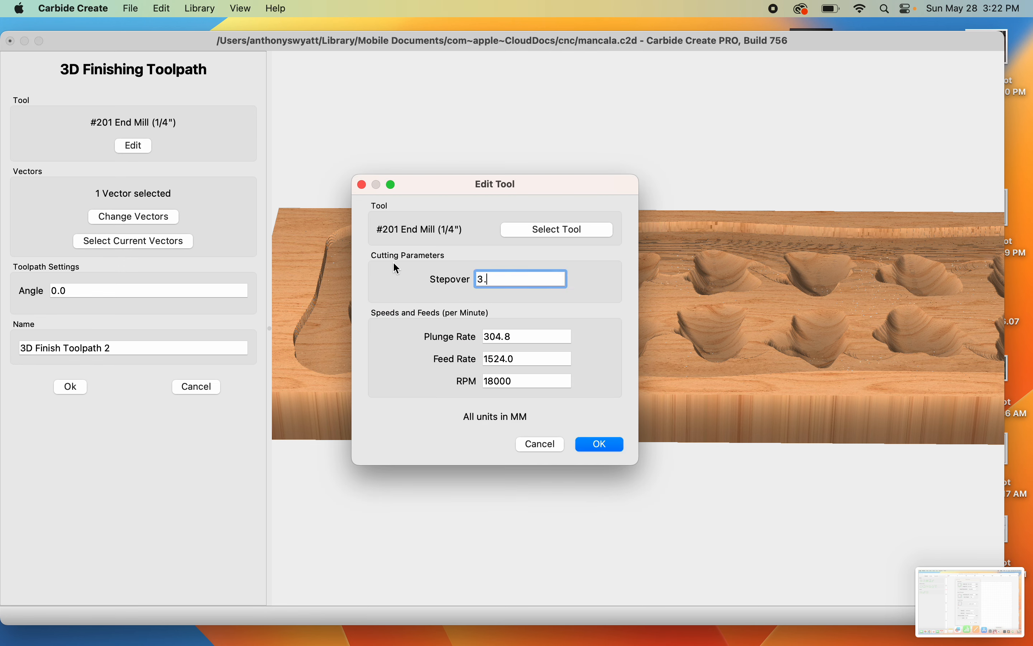
type("18*.2")
key("Return")
left_click(603, 444)
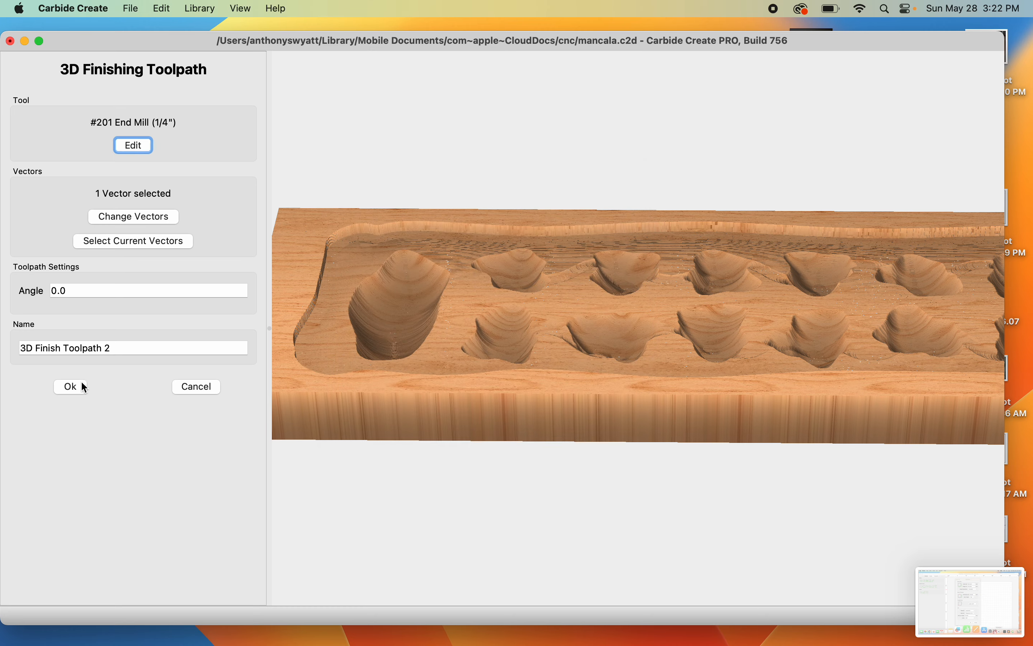
left_click(72, 387)
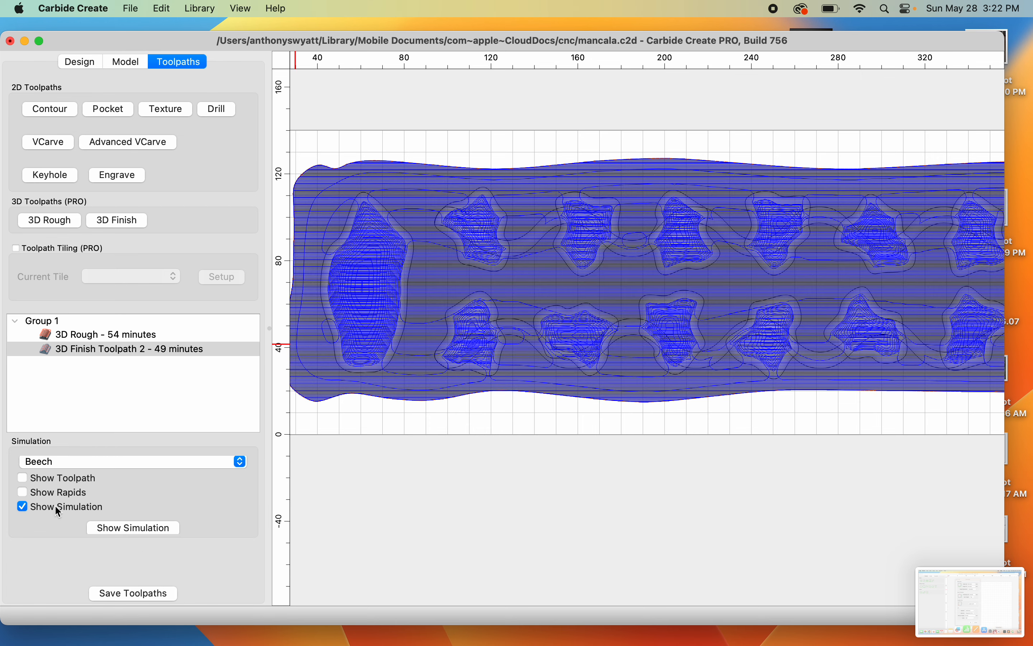
- Simulate the toolpaths with the new stepover and inspect the pit walls and board surface up close from several angles
left_click(140, 527)
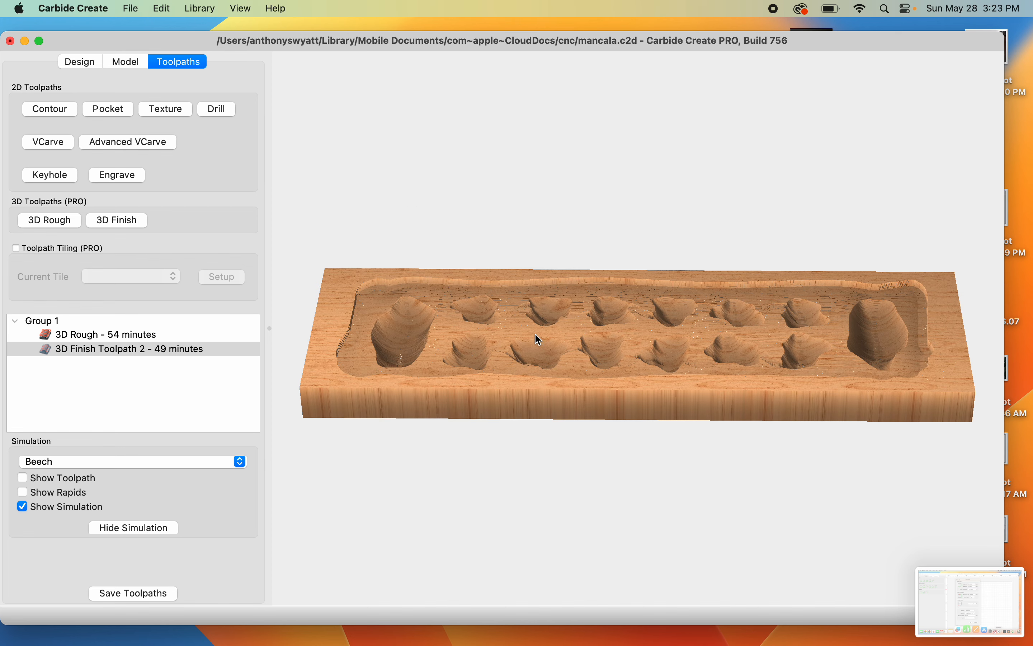
left_click_drag(537, 339, 561, 373)
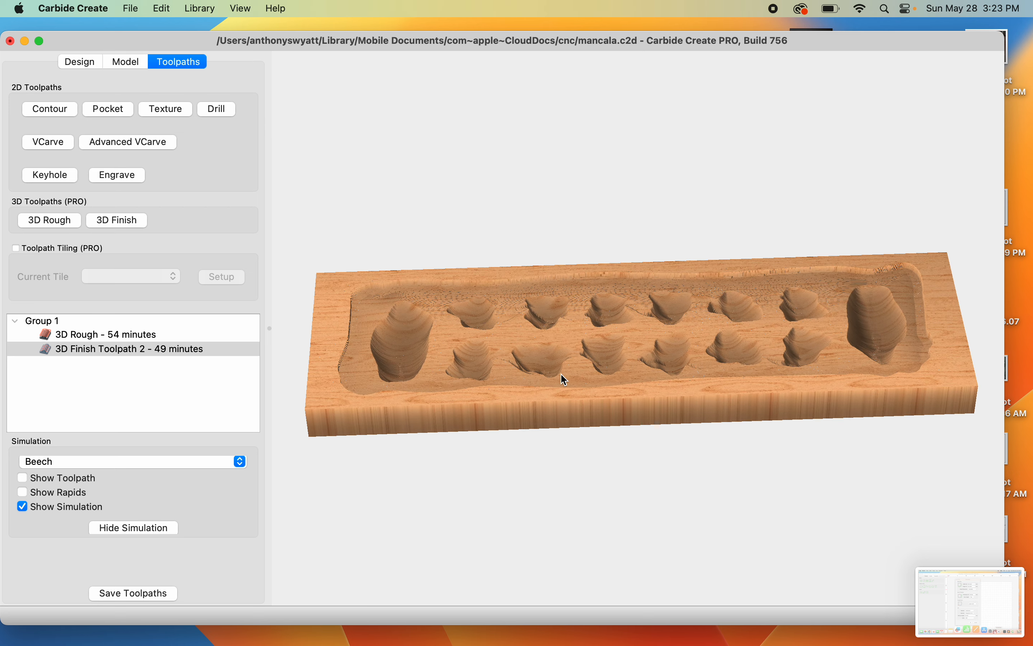
scroll(561, 372, "up", 3)
scroll(561, 373, "up", 10)
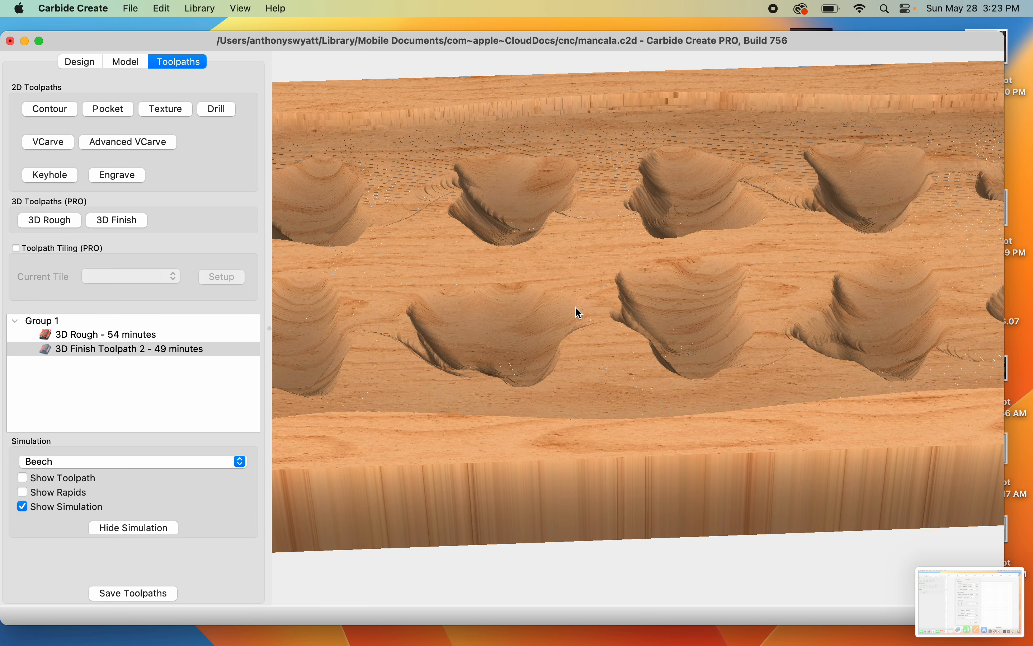
left_click_drag(579, 314, 337, 416)
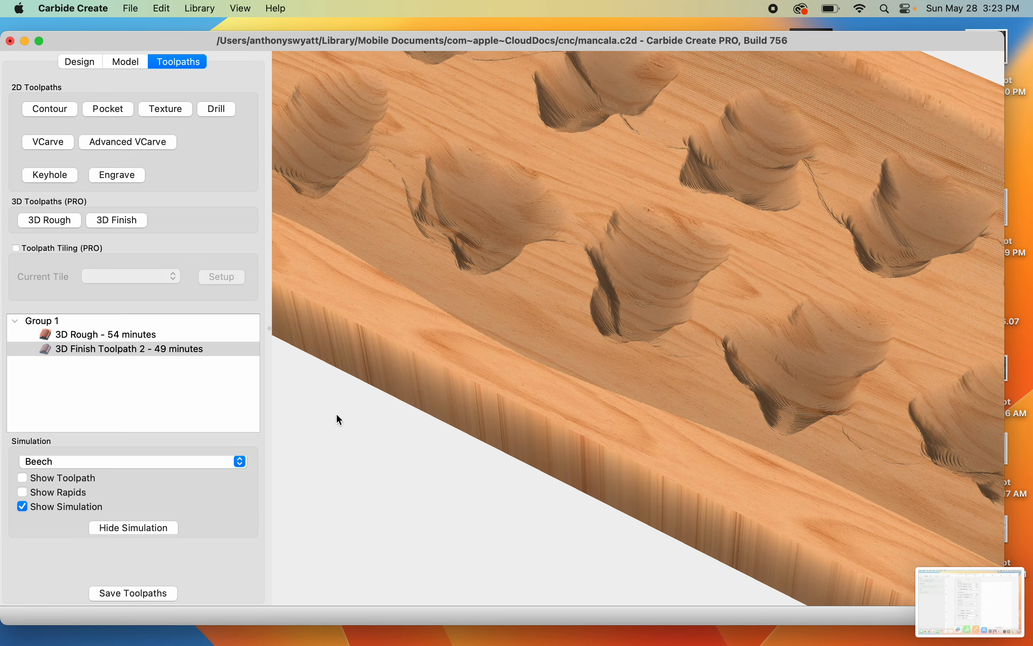
left_click_drag(571, 273, 343, 379)
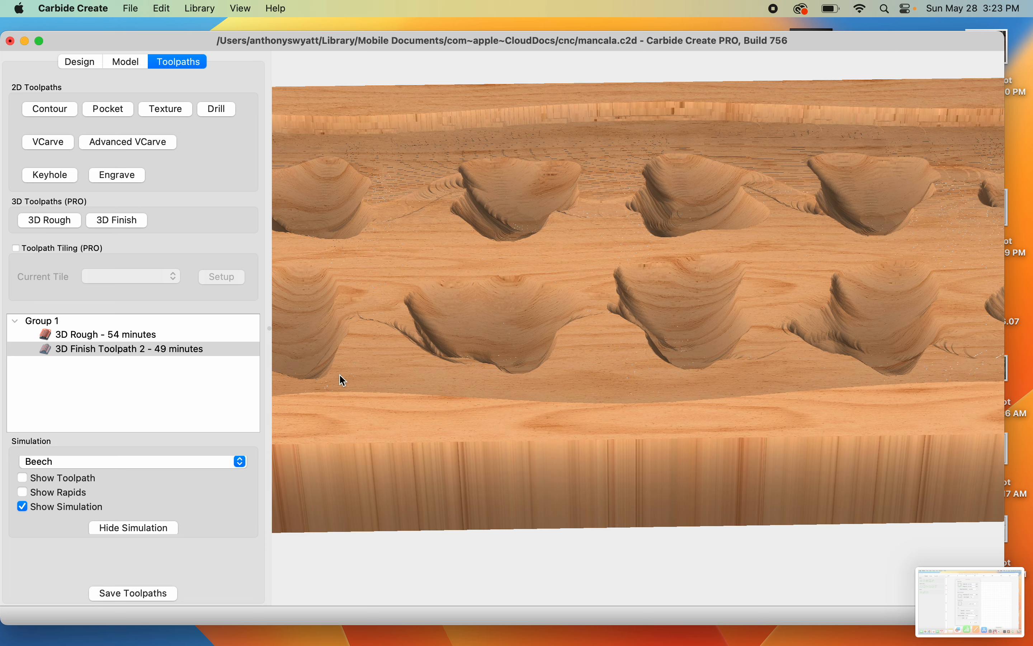
- Start a Contour toolpath on the selected board outline with Outside / Right offset, cutting from the stock top to the stock bottom
left_click(56, 112)
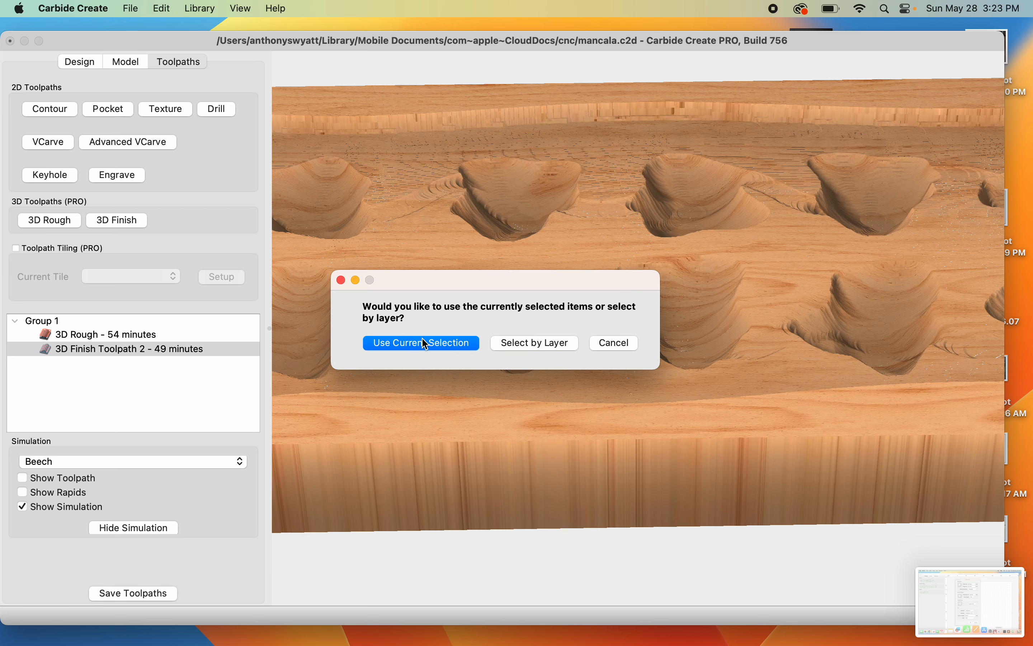
left_click(423, 342)
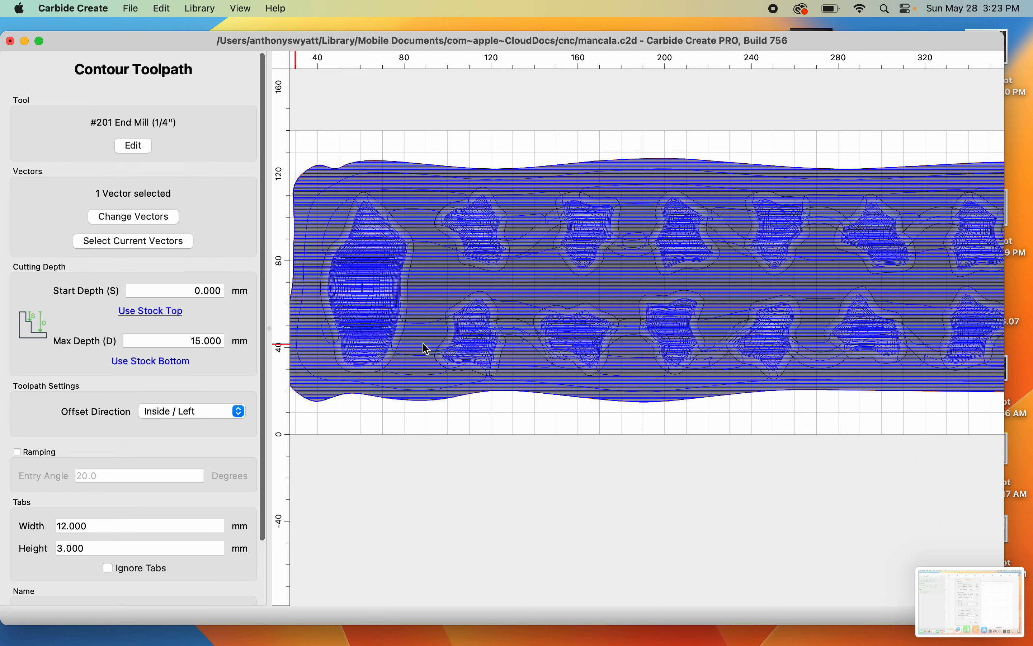
left_click(231, 414)
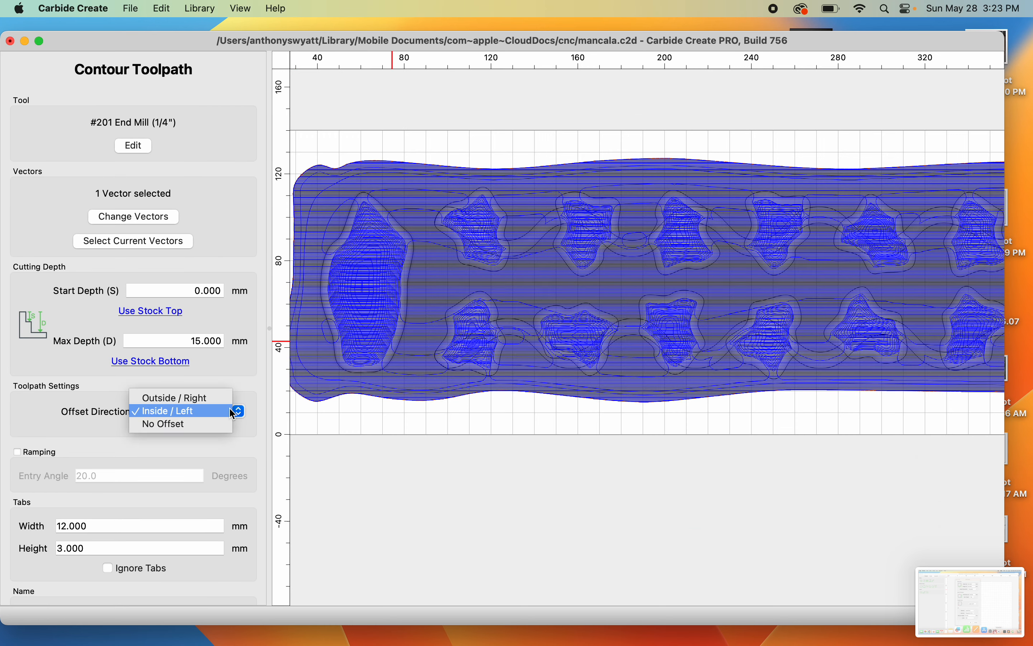
left_click(206, 400)
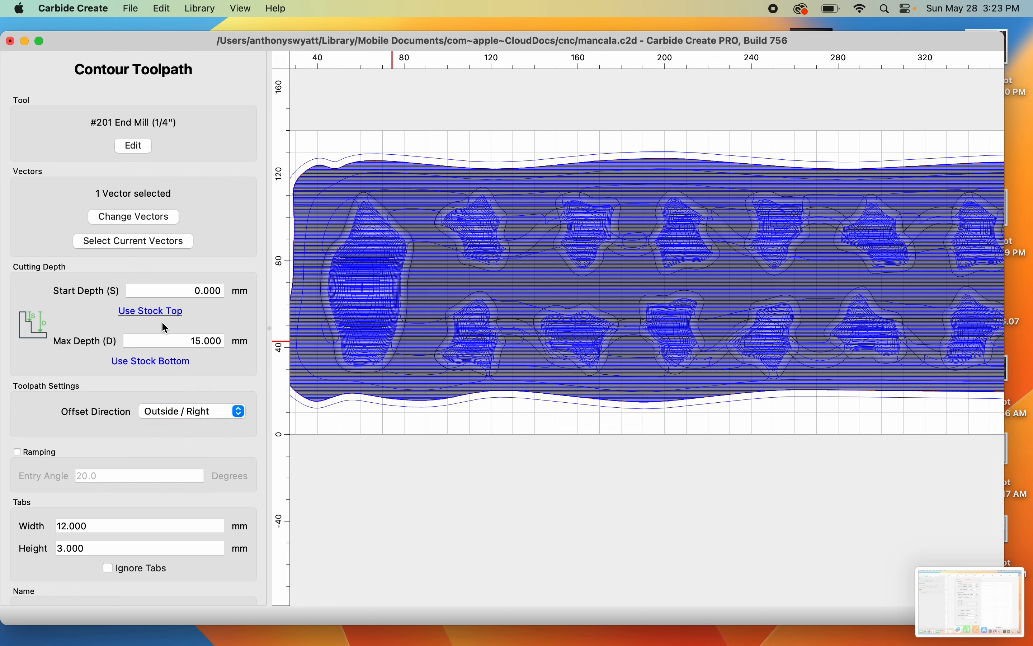
left_click(173, 316)
left_click(173, 362)
- Name the contour toolpath Cutout and create it
scroll(70, 546, "down", 3)
left_click(130, 546)
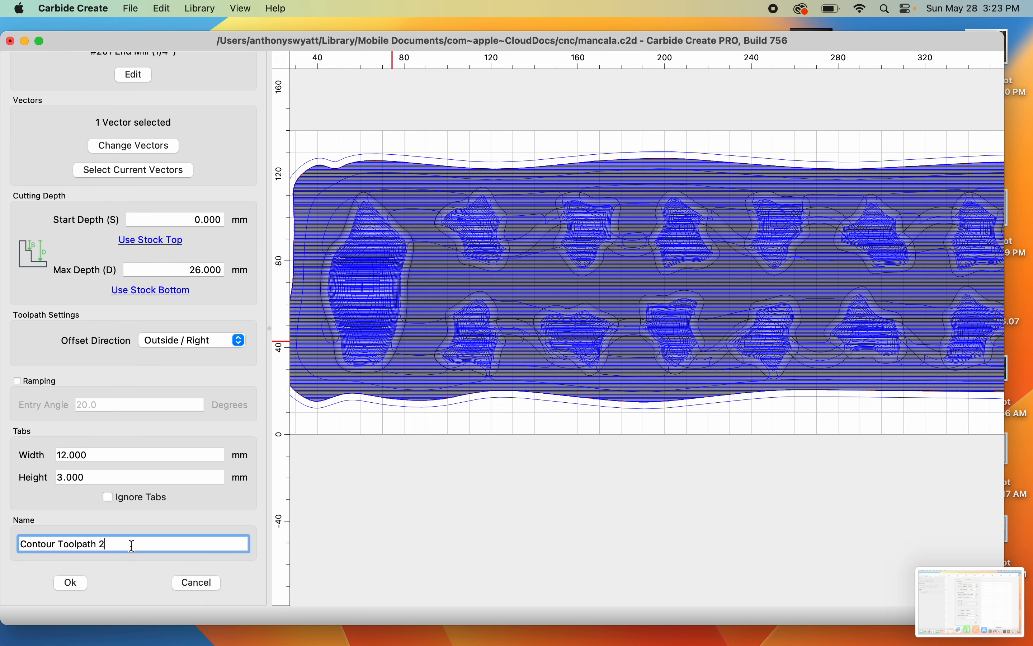
left_click_drag(130, 546, 3, 534)
type("Cutout")
left_click(80, 582)
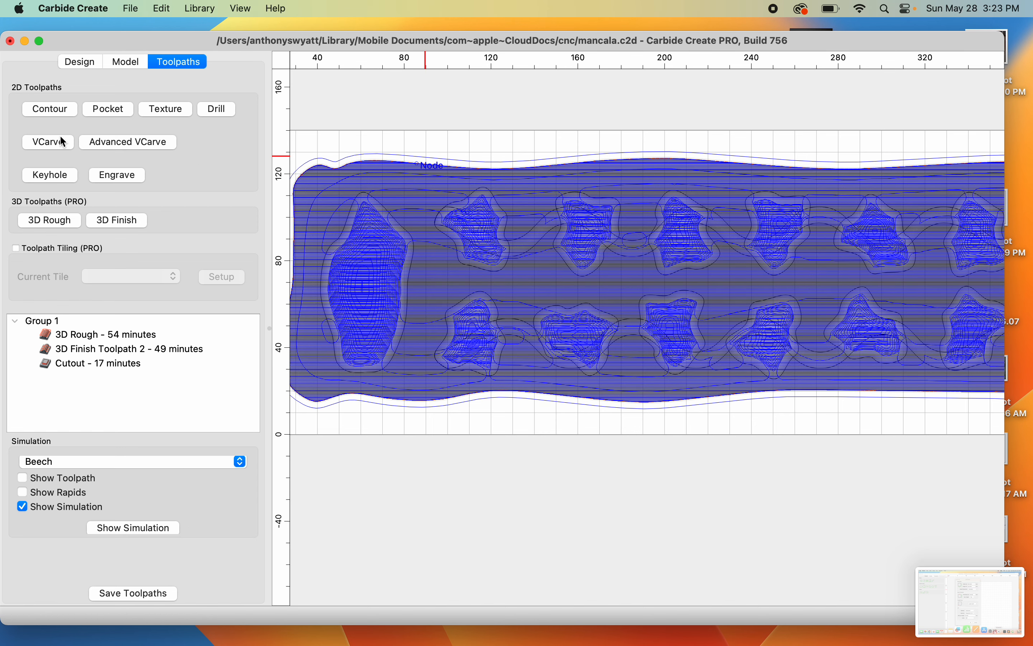
- Select the board's outer outline in the design and place two tabs on its left end and two along its upper edge
left_click(81, 62)
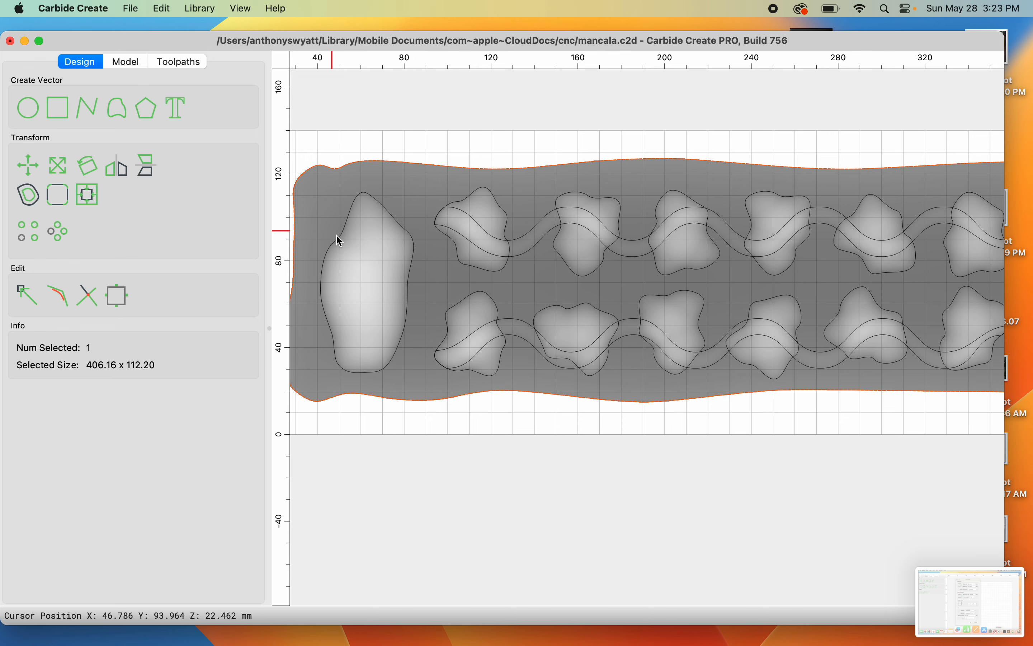
left_click(324, 274)
scroll(477, 197, "left", 5)
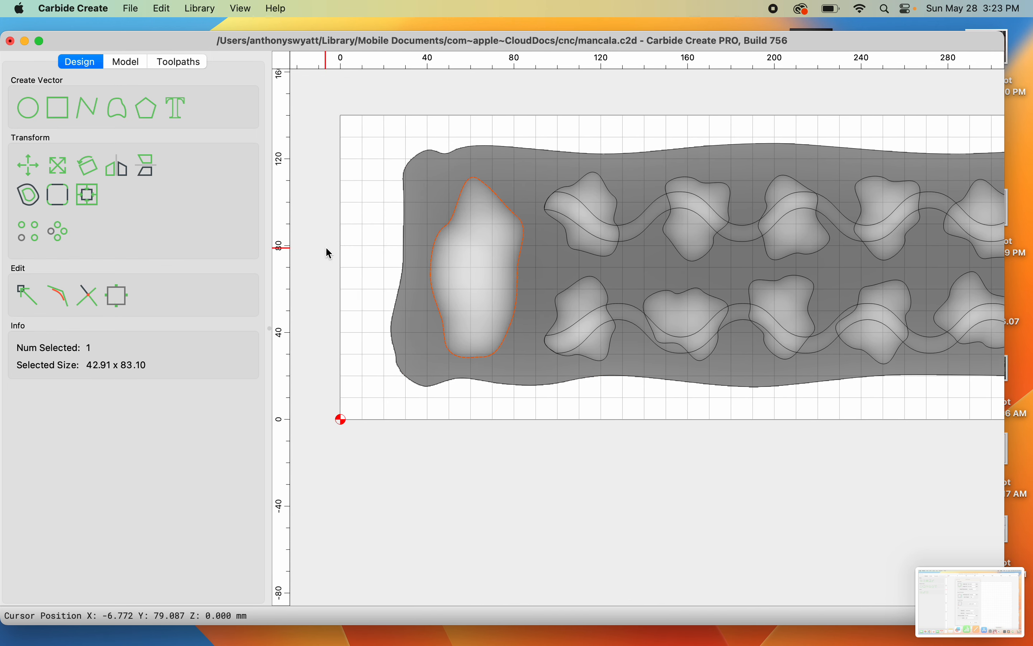
left_click(404, 206)
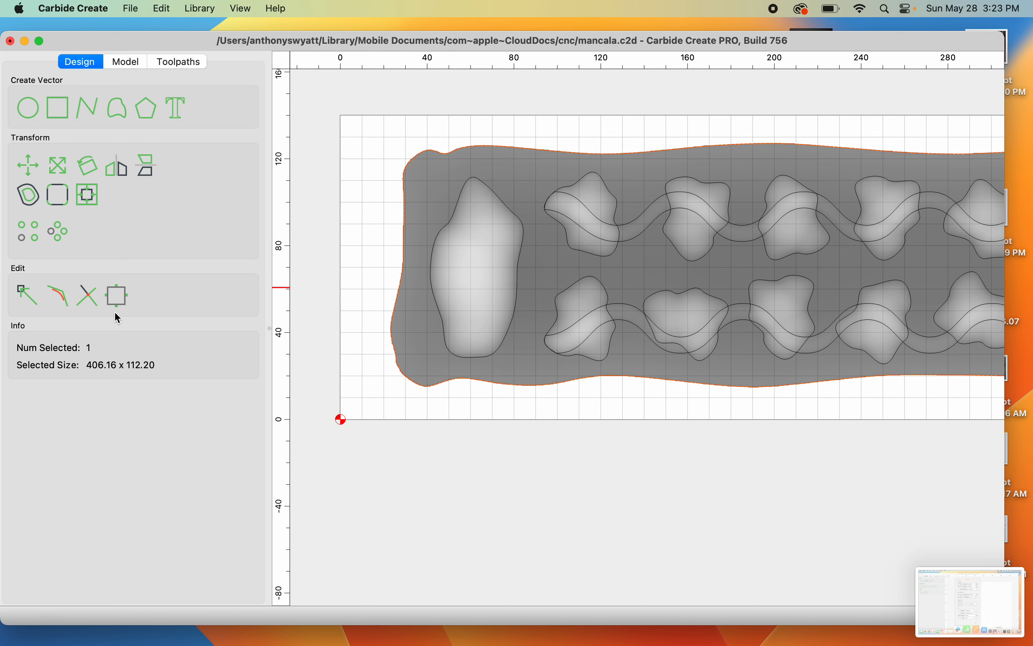
left_click(120, 296)
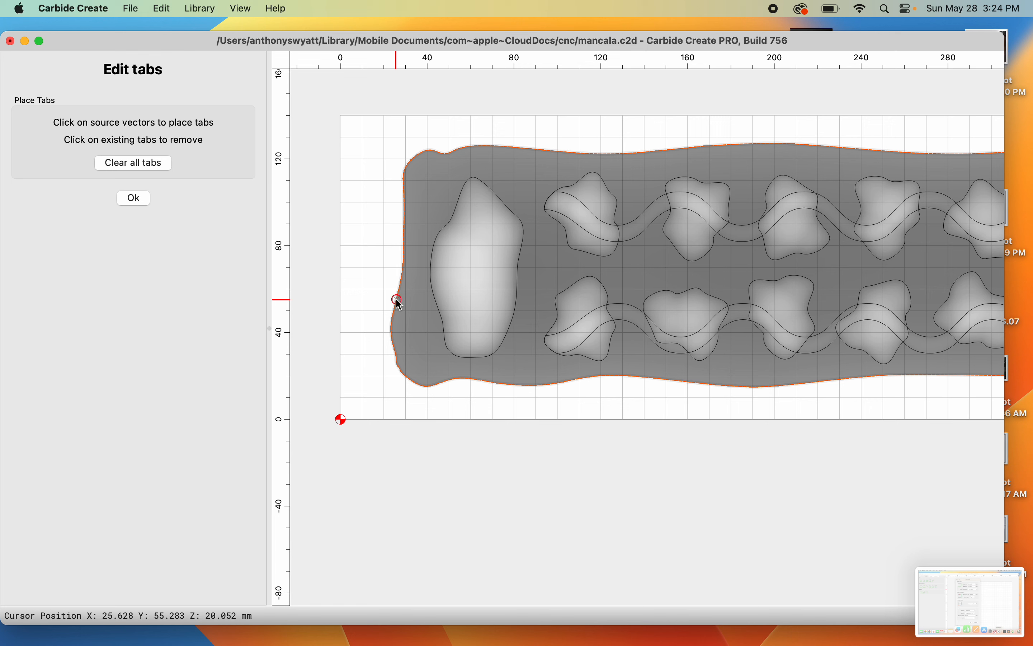
left_click(404, 200)
left_click(533, 149)
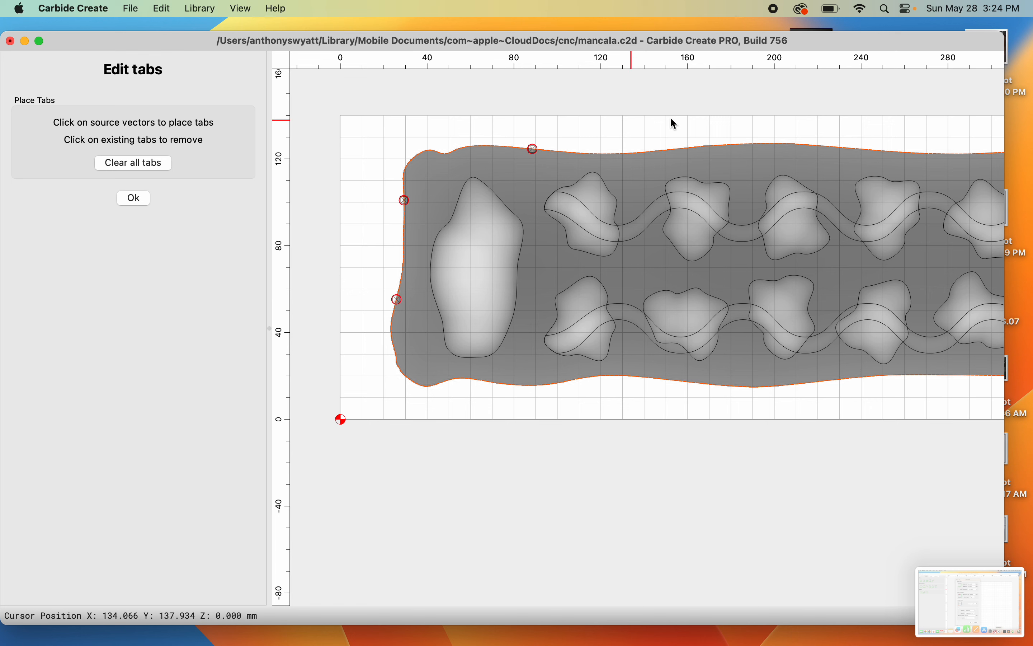
left_click(755, 144)
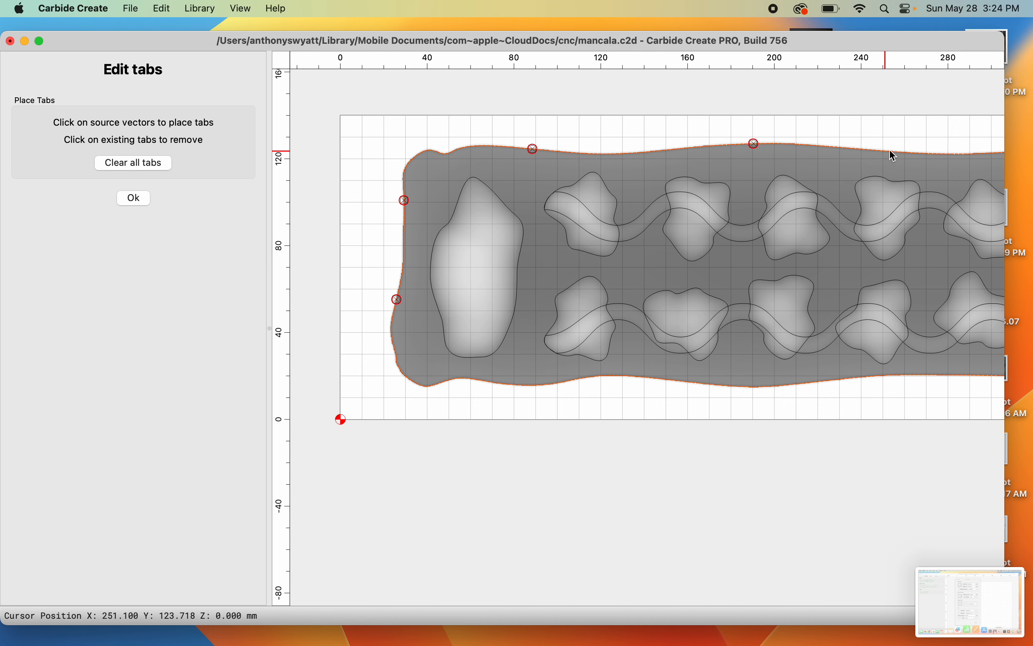
- Add a third tab on the outline's upper edge, two on its right end and three along its lower edge, then finish tab editing
scroll(894, 156, "right", 10)
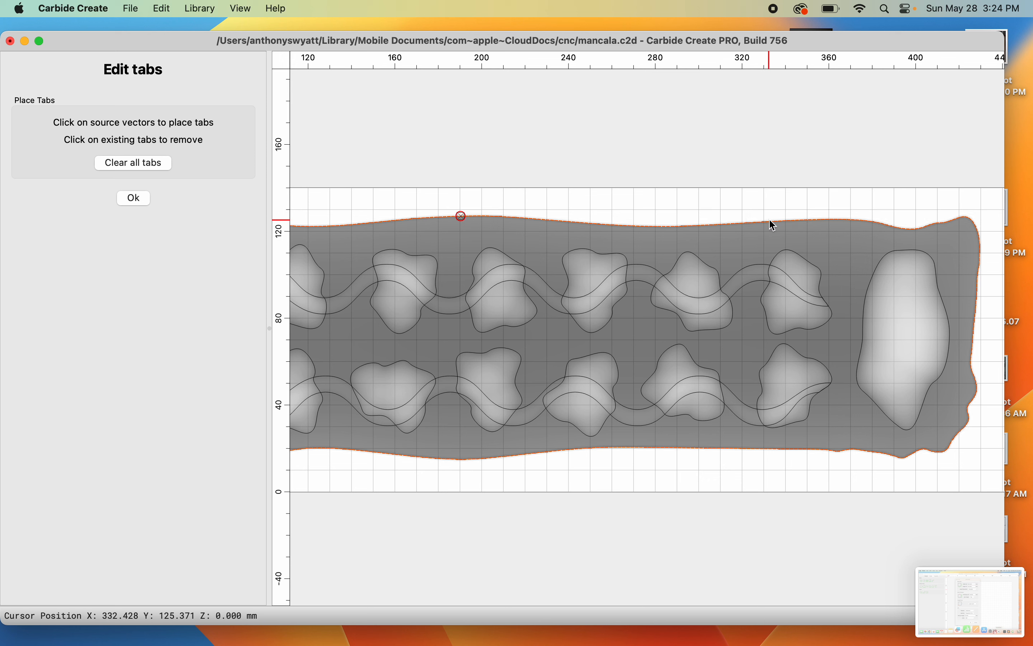
left_click(771, 221)
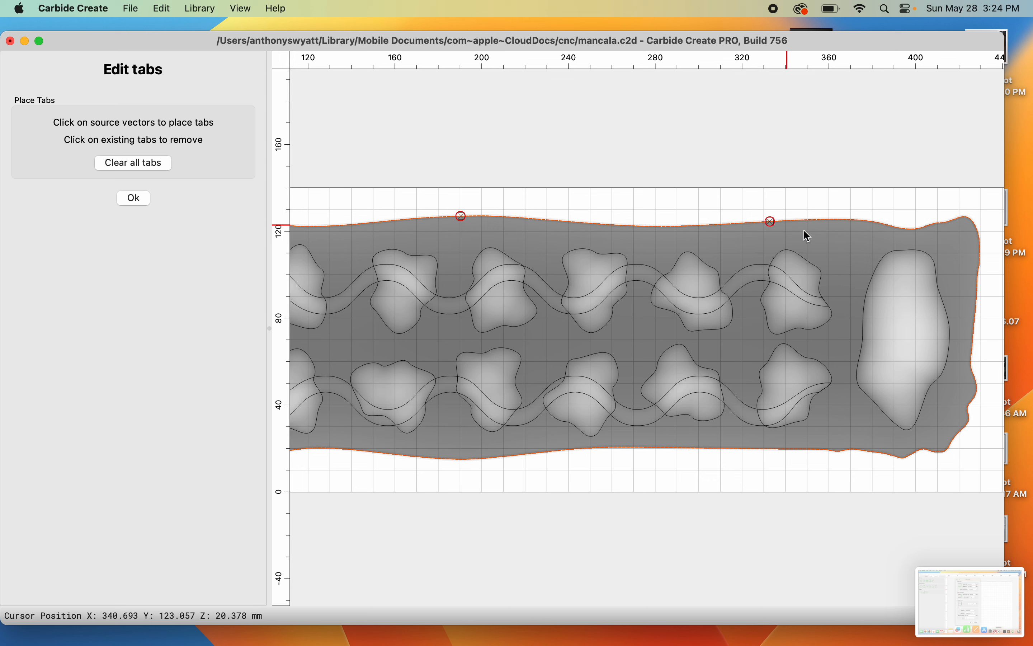
left_click(980, 260)
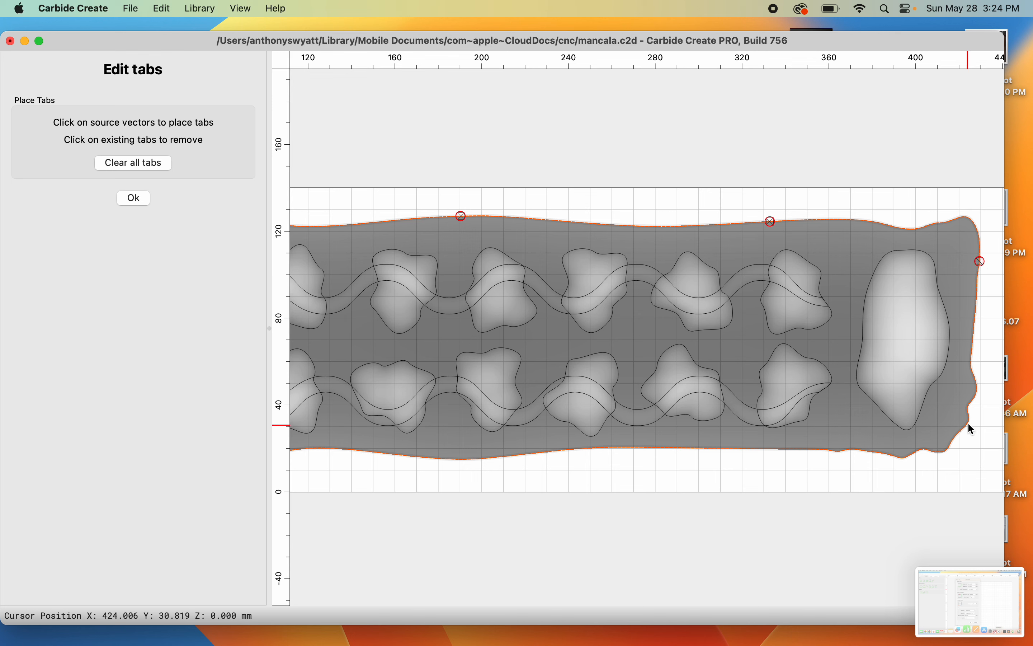
left_click(979, 385)
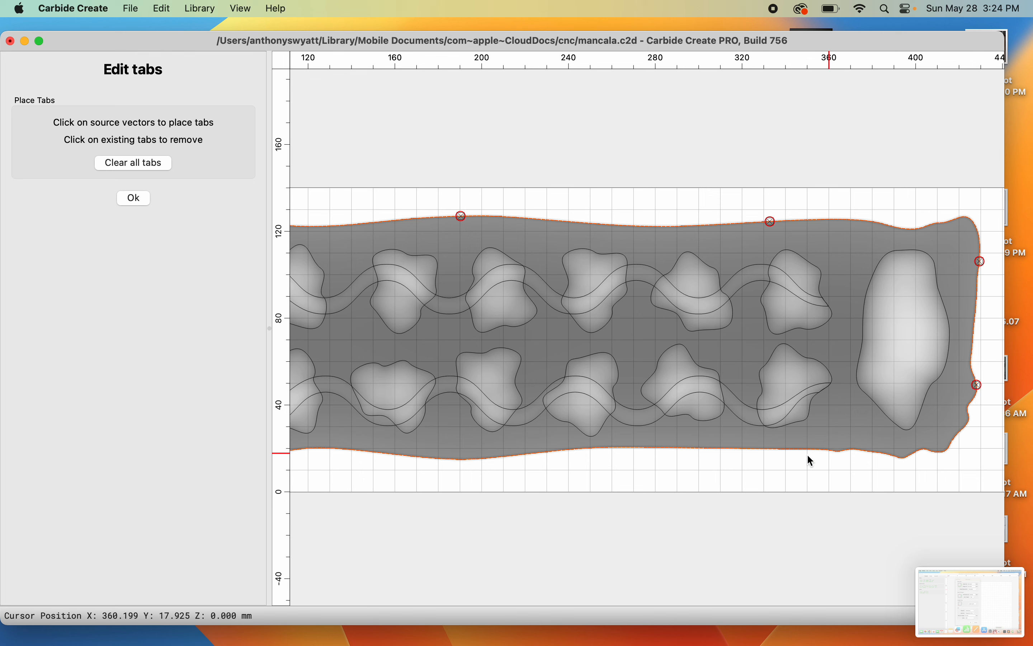
left_click(779, 448)
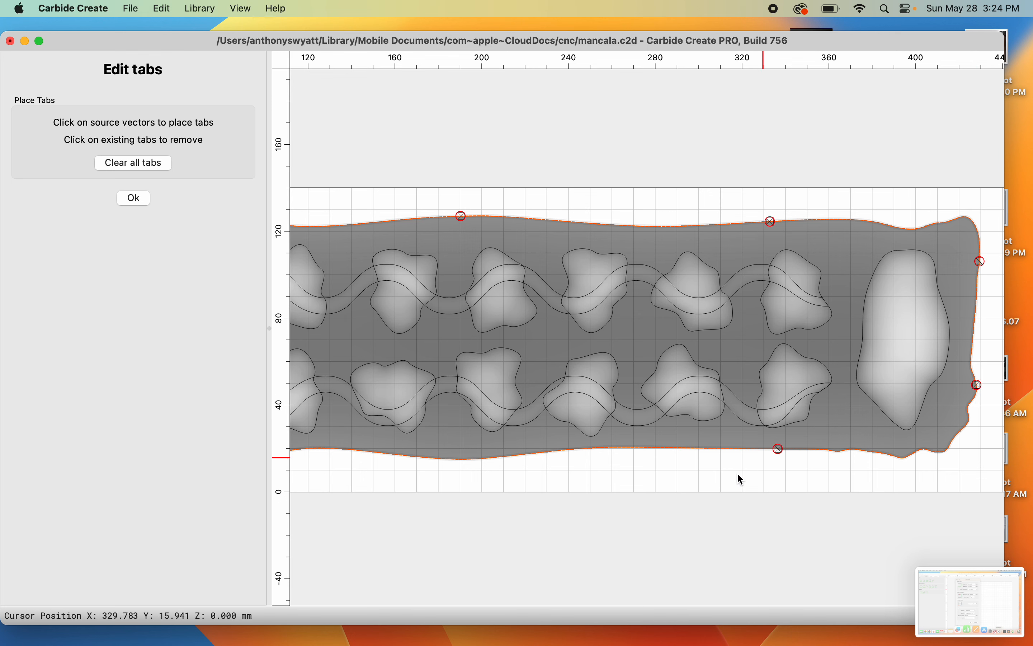
left_click(513, 455)
right_click_drag(399, 503, 618, 501)
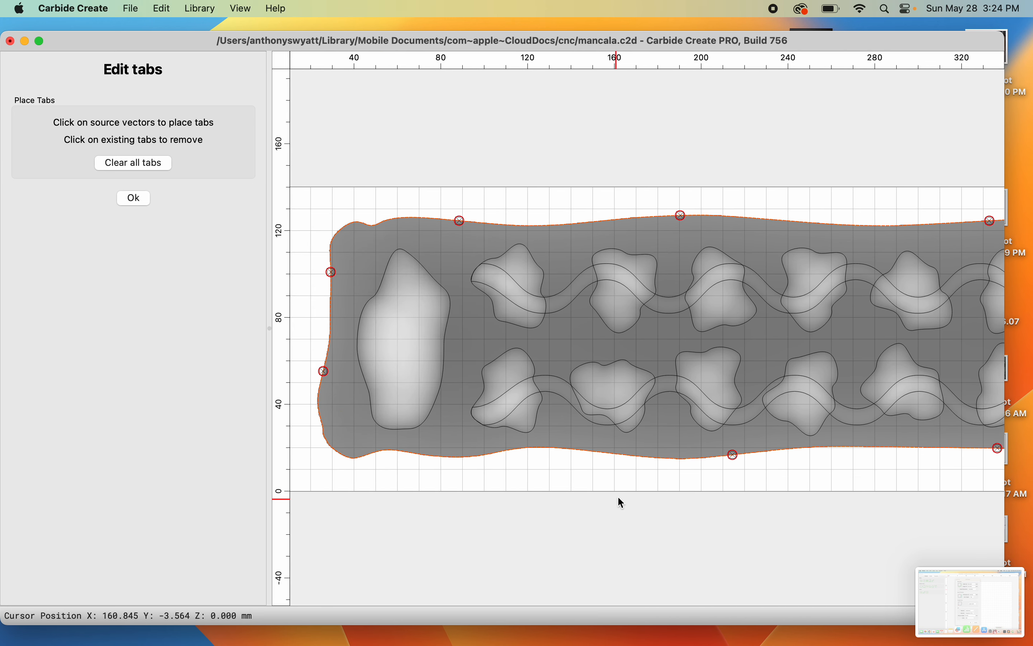
left_click(501, 449)
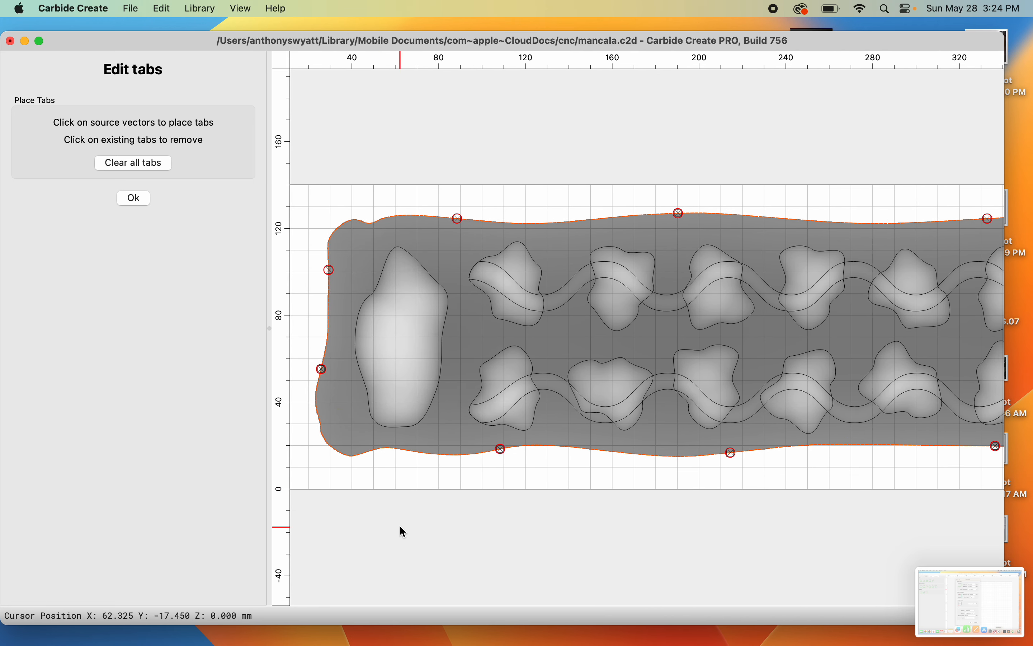
left_click(134, 198)
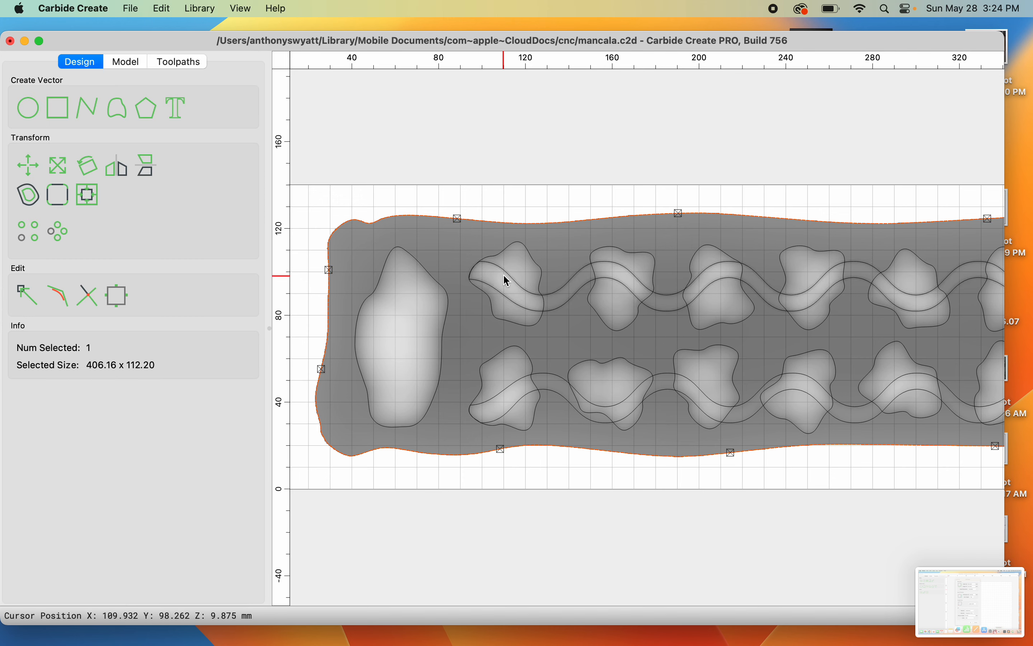
- Simulate all toolpaths including the Cutout and examine the tabs, cut-through edges and pits from above, the side and oblique angles
left_click(191, 64)
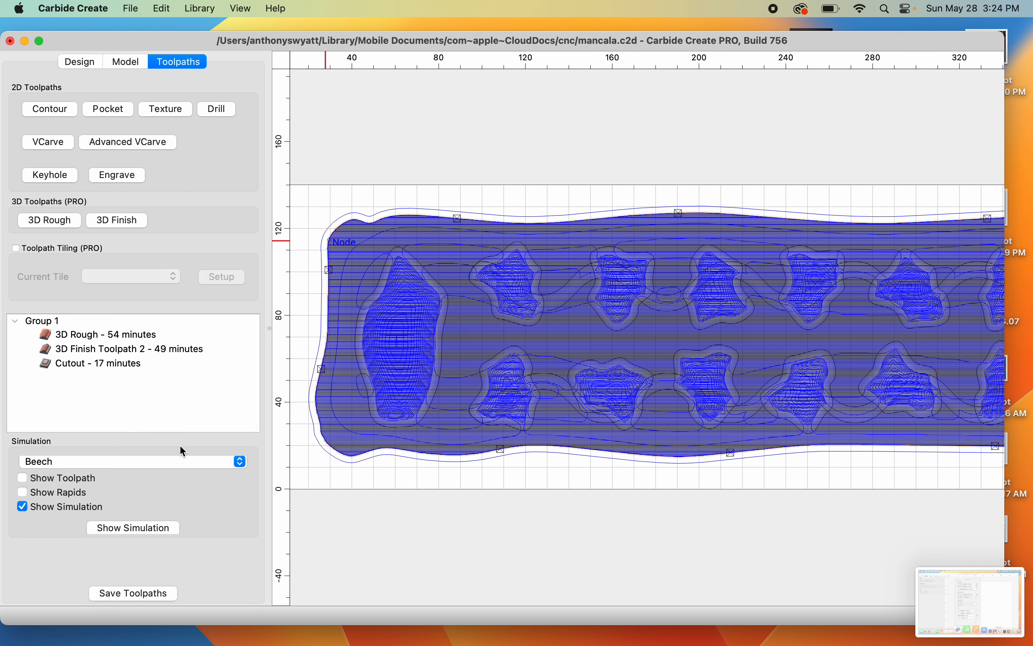
left_click(160, 530)
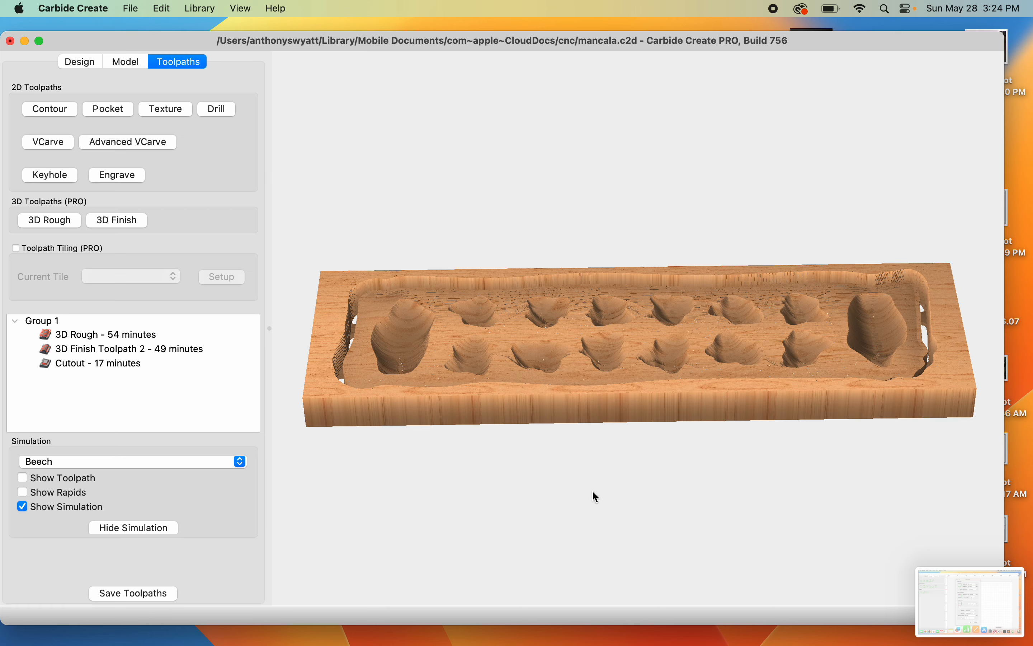
left_click_drag(594, 323, 658, 529)
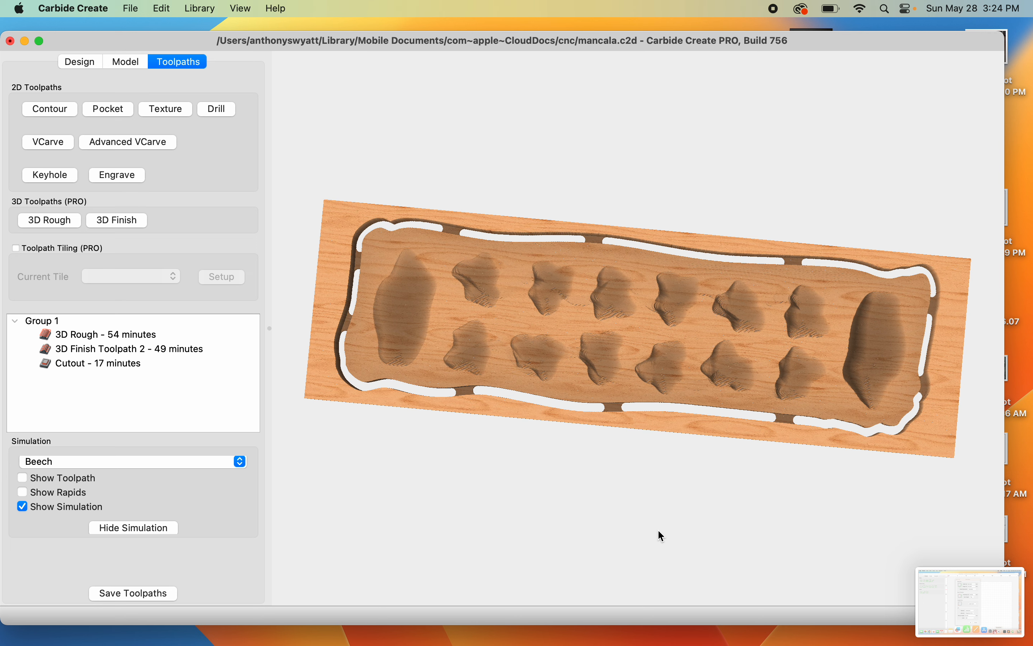
scroll(756, 370, "up", 2)
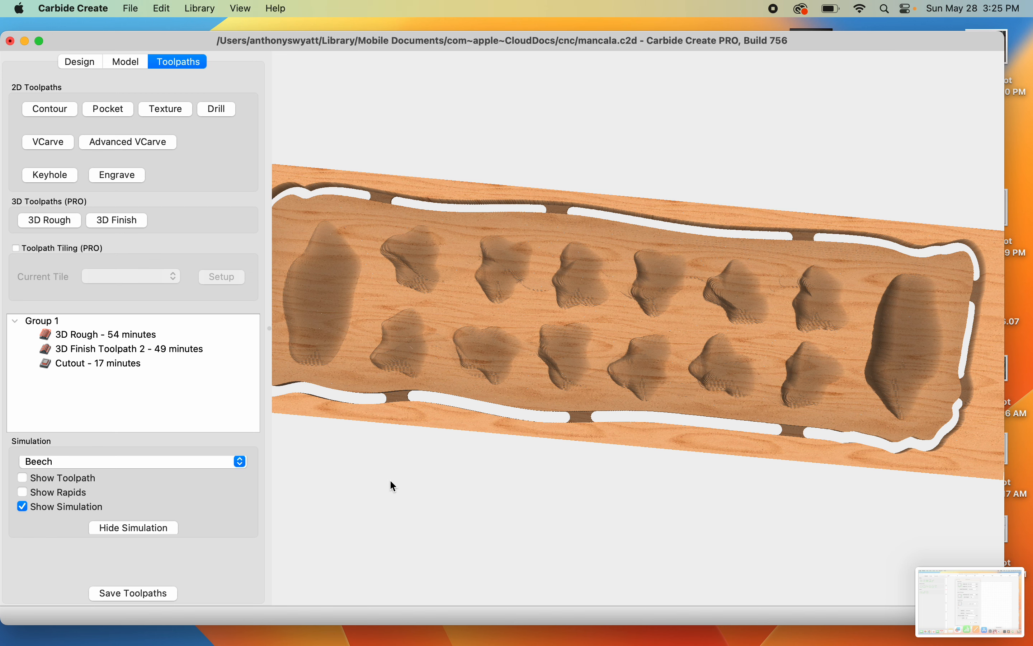
left_click_drag(537, 401, 557, 316)
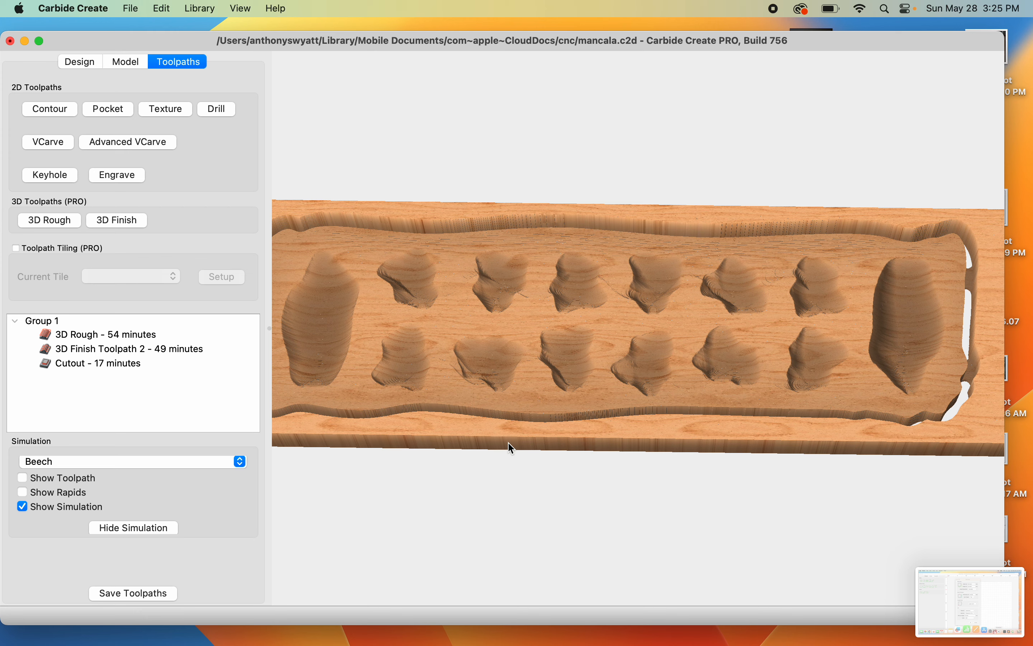
left_click_drag(479, 411, 587, 171)
left_click_drag(534, 356, 526, 386)
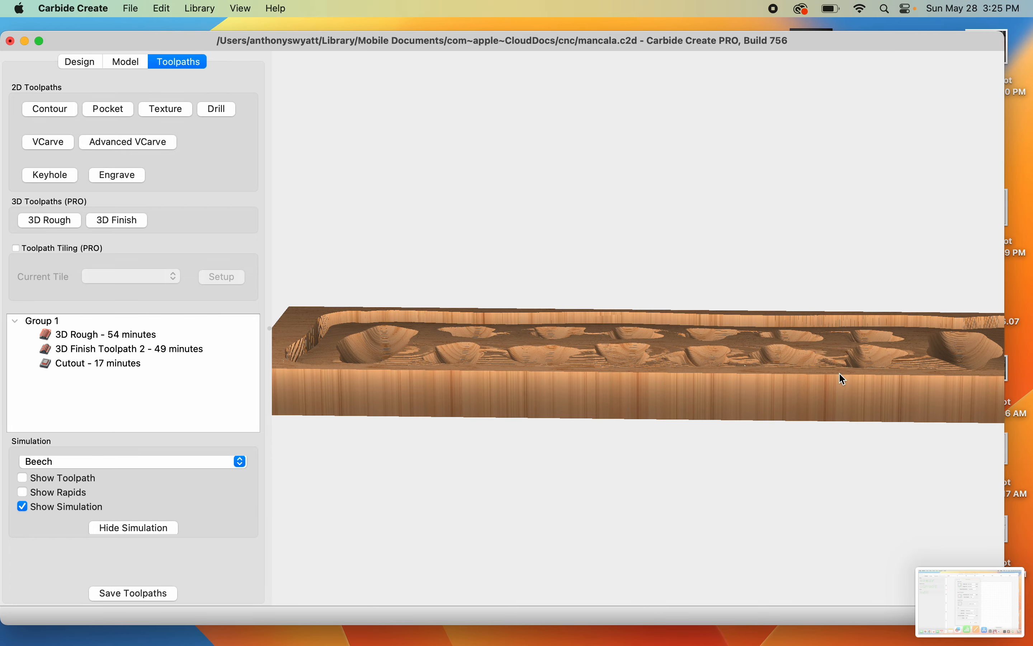
left_click_drag(840, 375, 905, 391)
left_click_drag(649, 404, 639, 445)
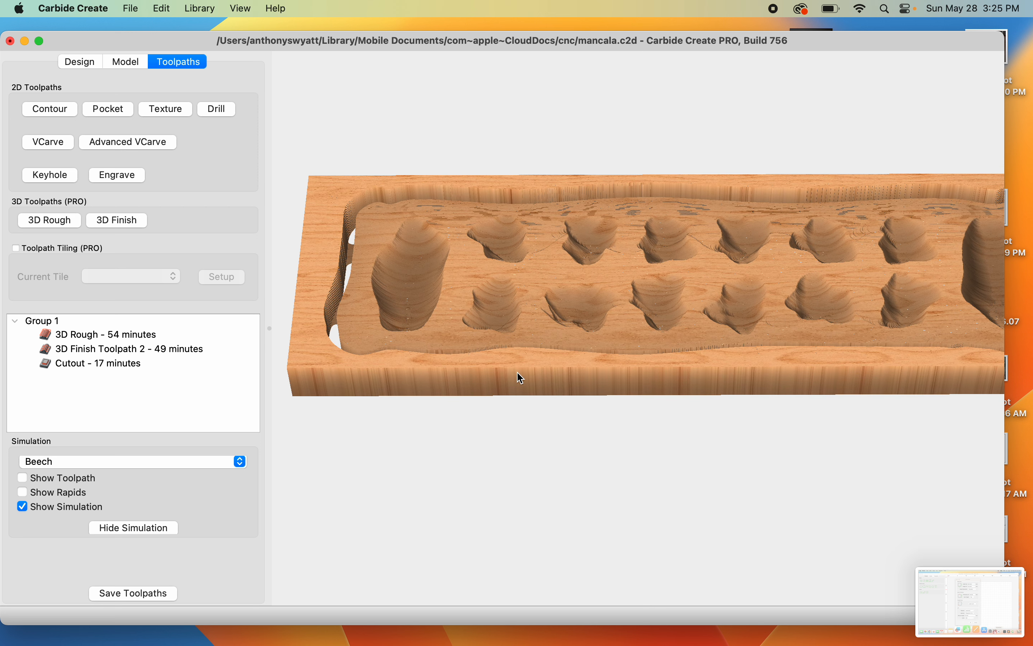
scroll(516, 372, "down", 2)
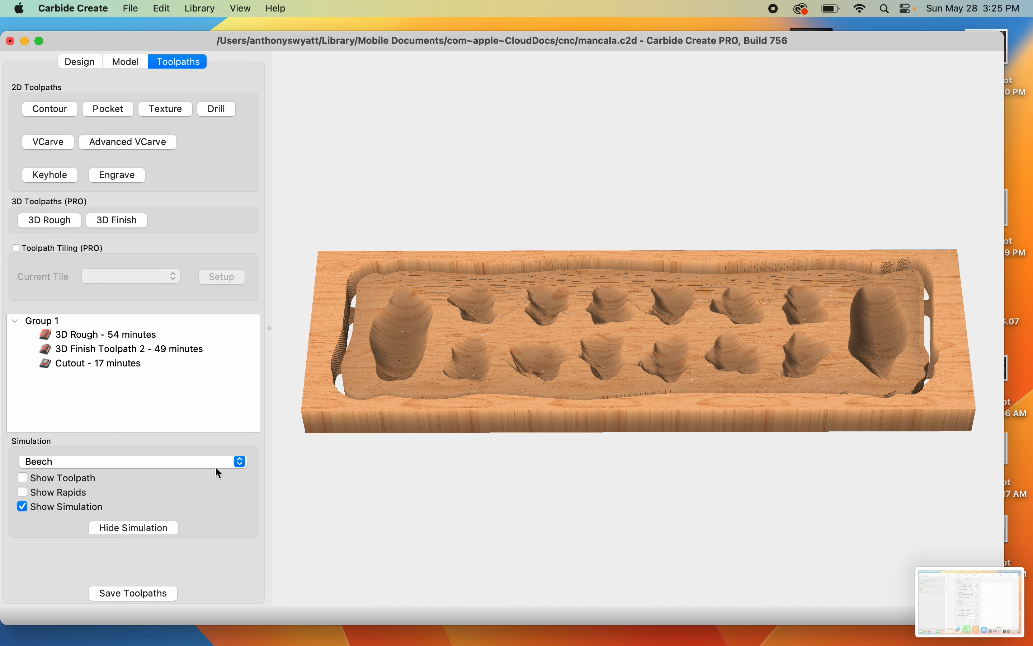
mouse_move(175, 345)
left_click_drag(642, 334, 634, 448)
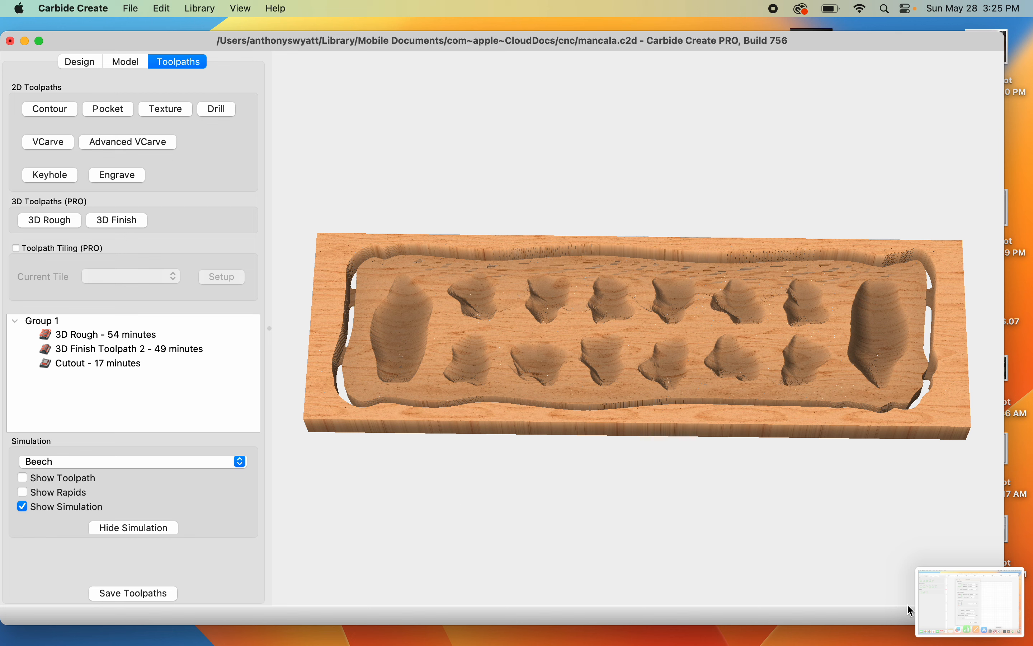
- Start a Spotlight search with "s"
key("super+space")
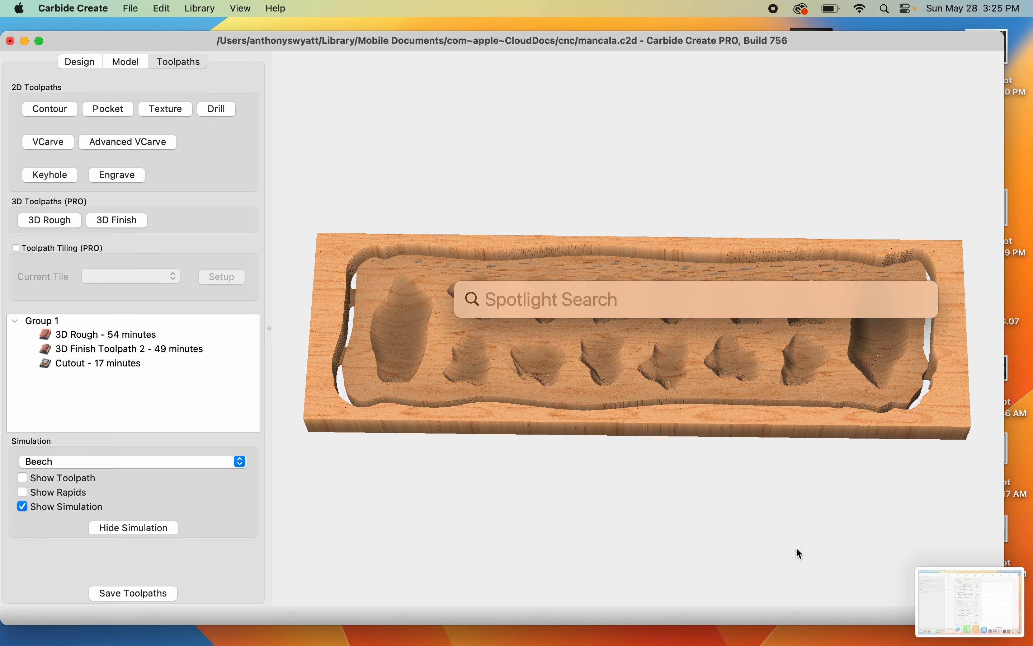
type("s")
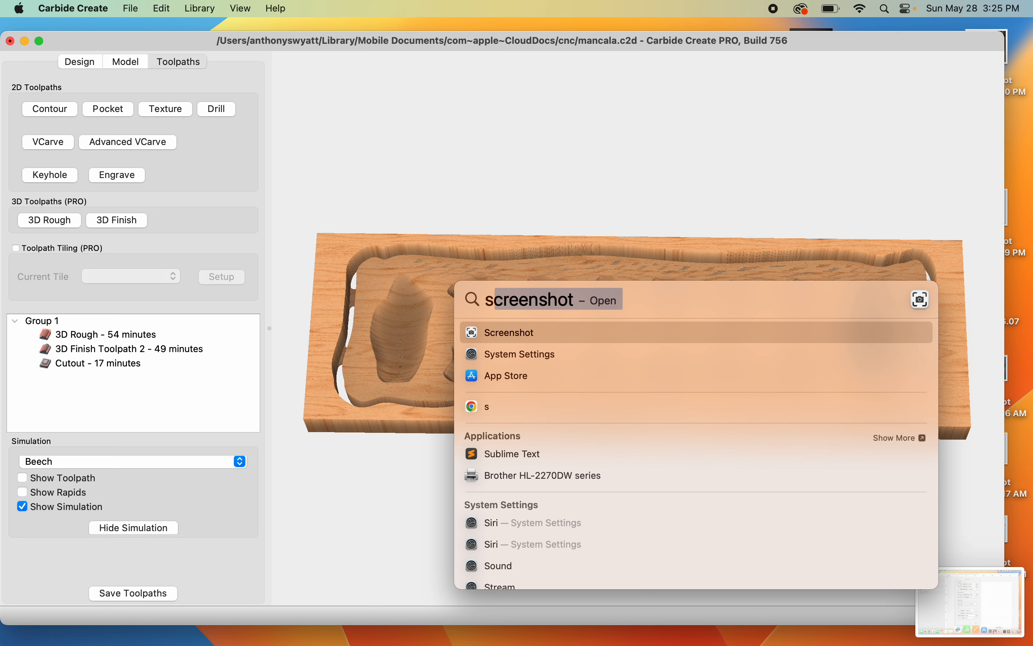